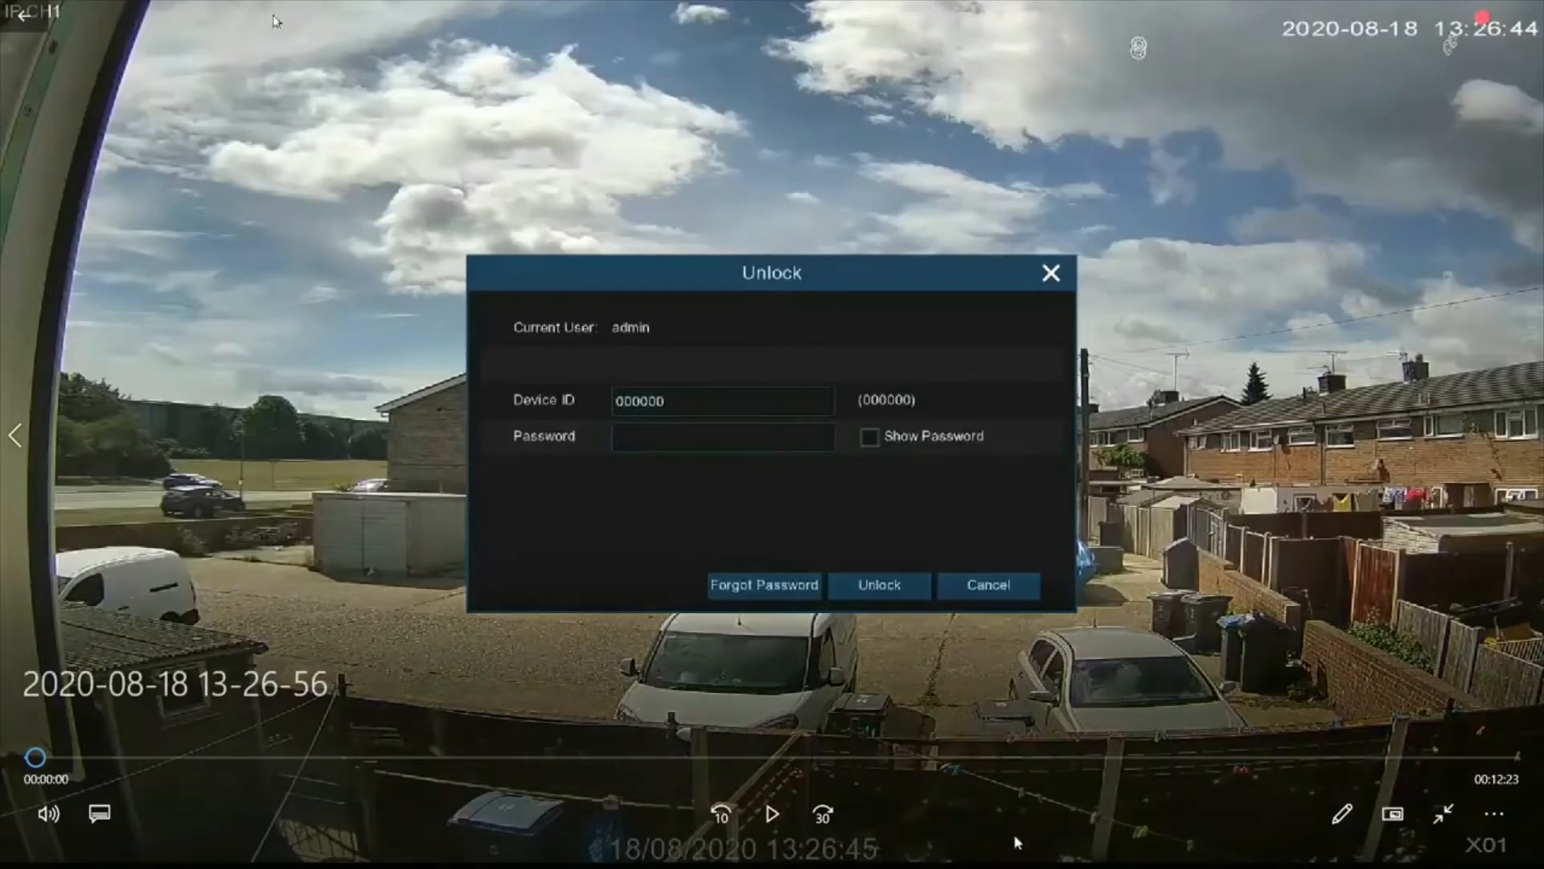
Unlock the recorder by entering the admin account's password
left_click(772, 813)
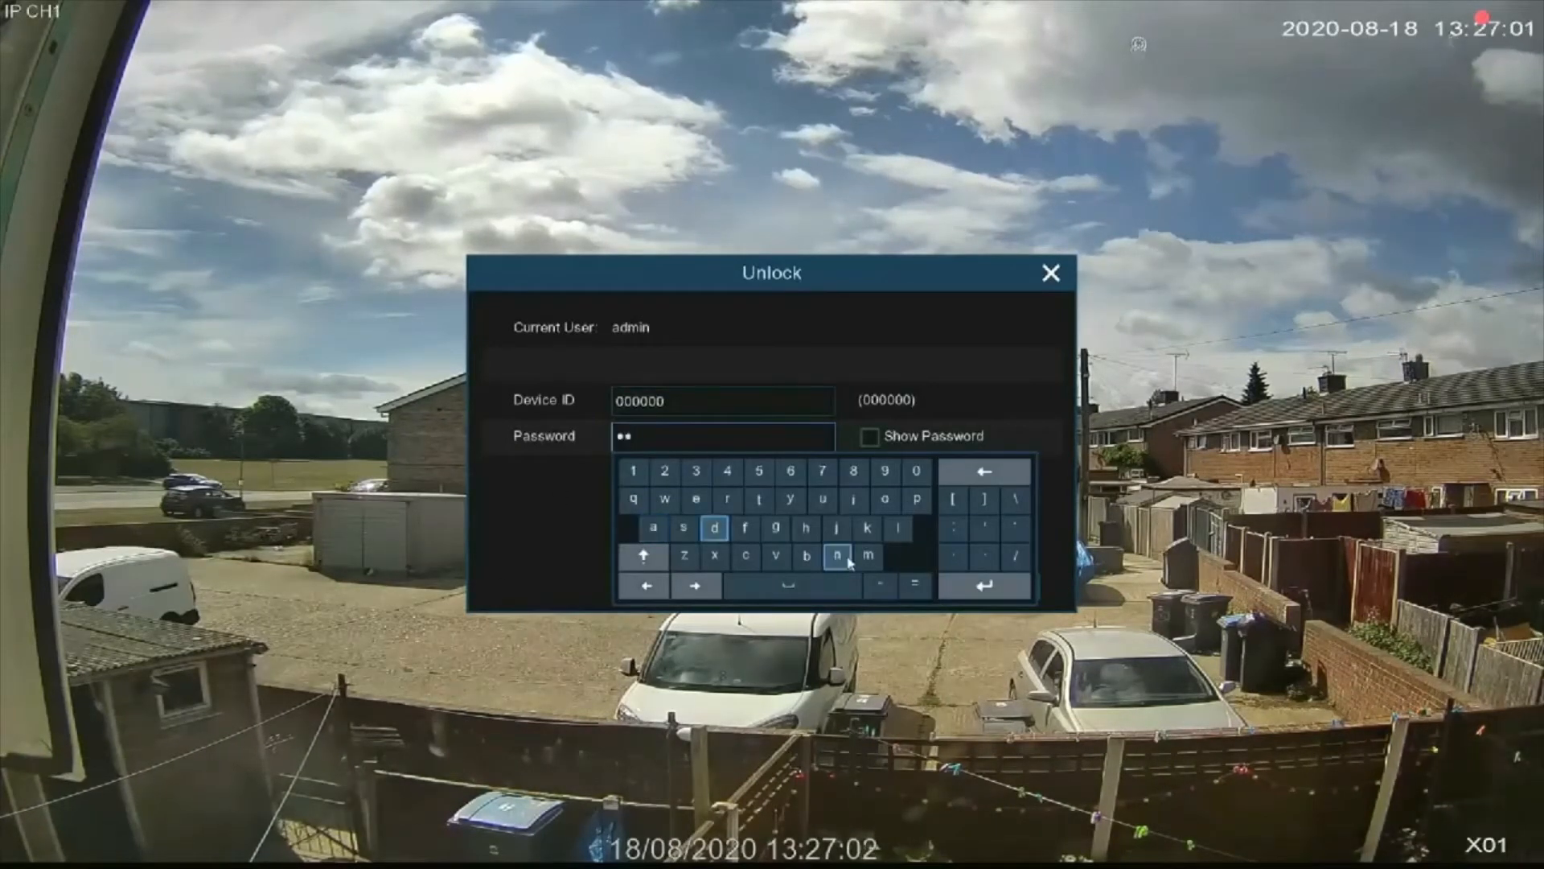
left_click(855, 500)
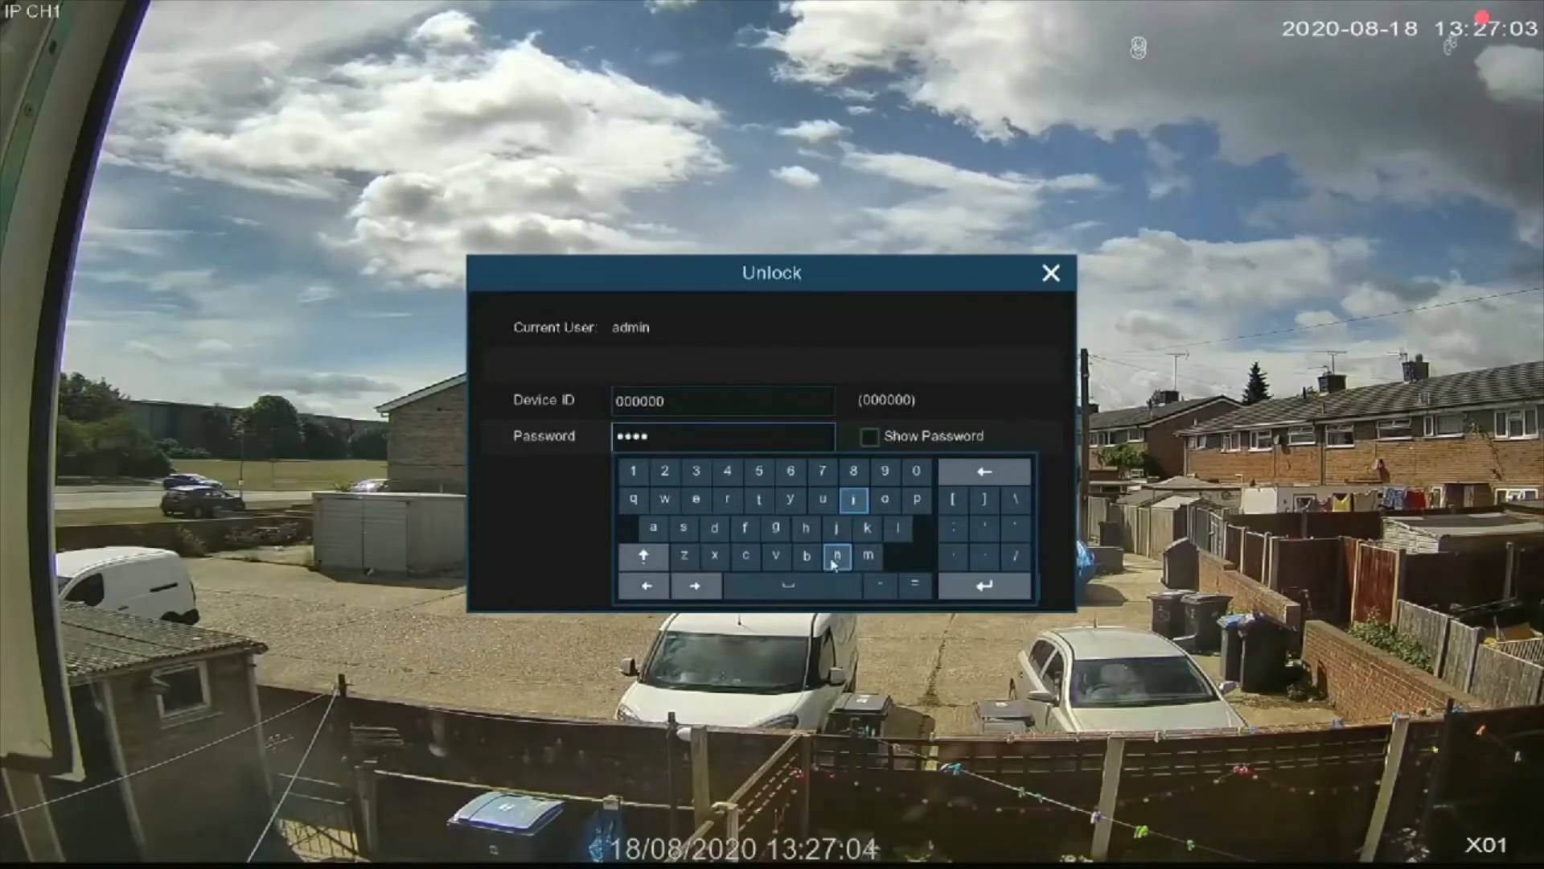
left_click(986, 592)
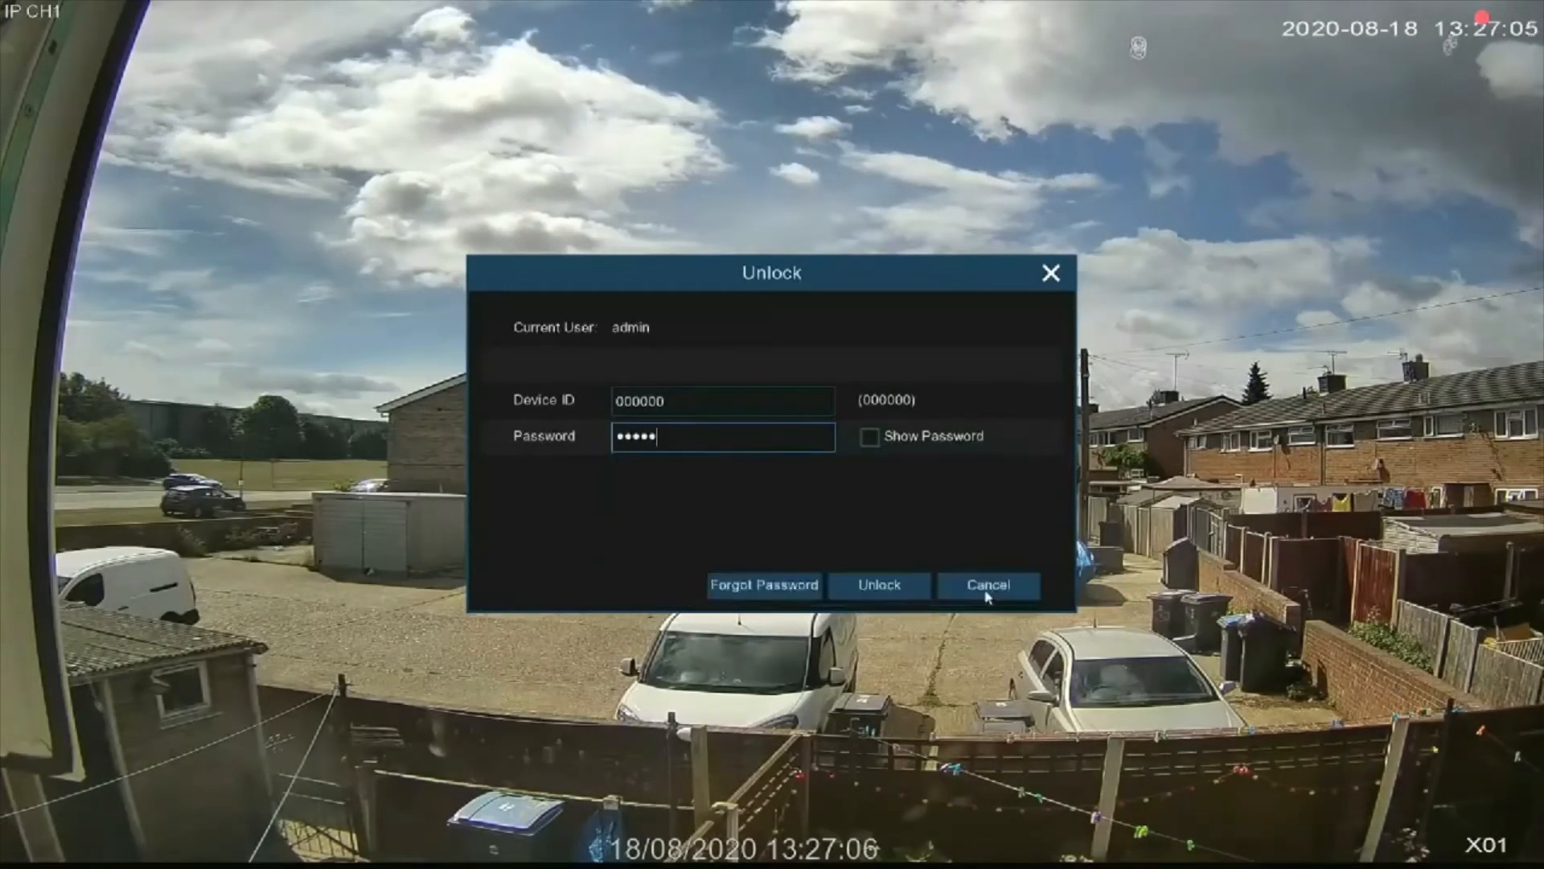
left_click(902, 588)
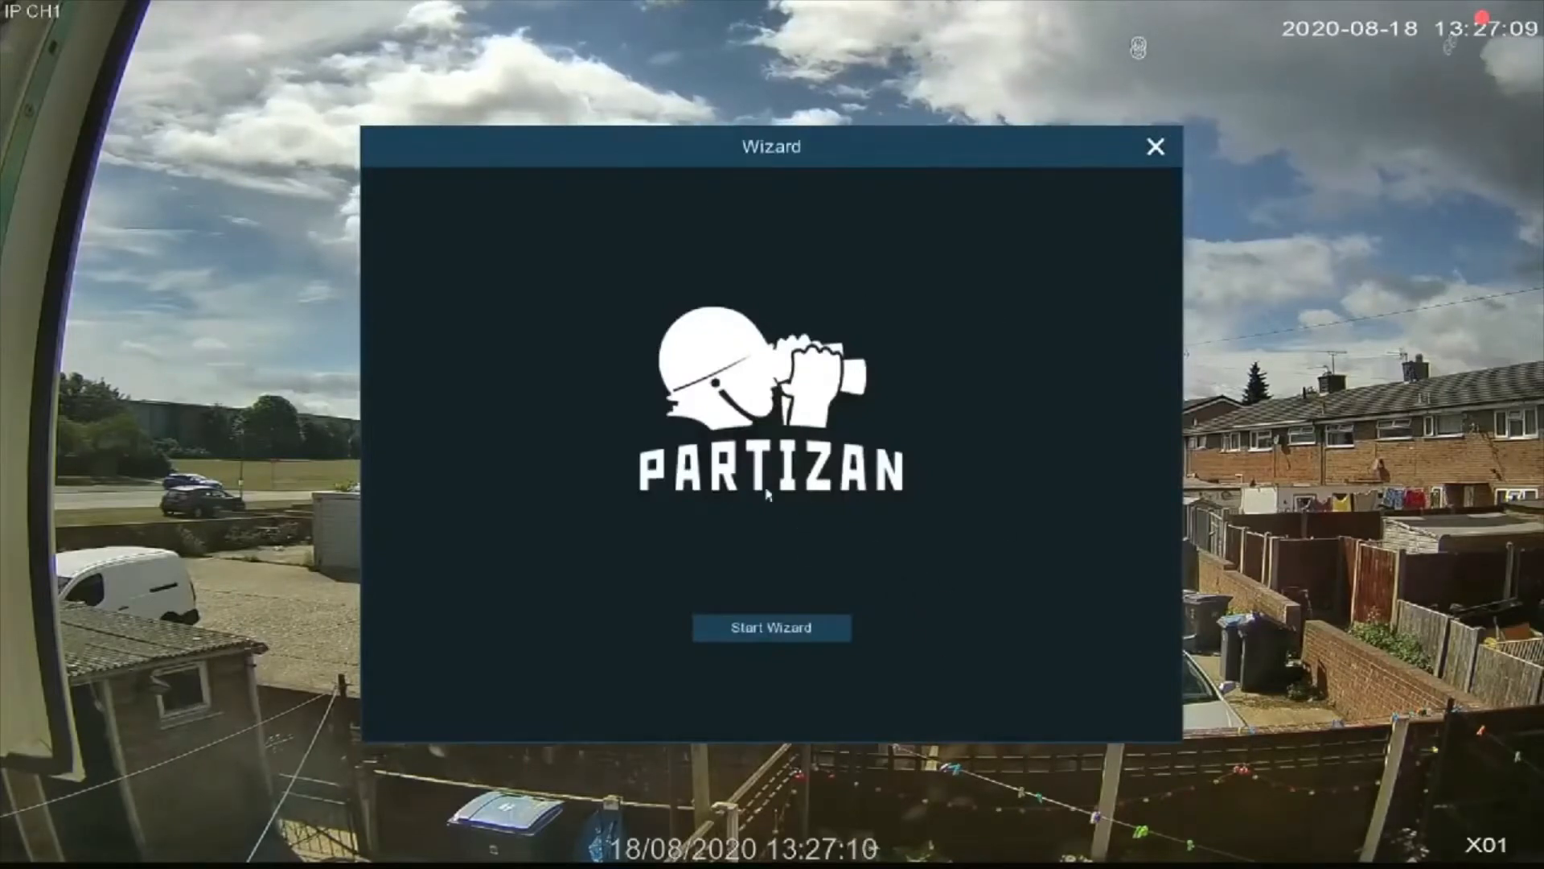
Start the setup wizard and advance through the network, date and time, and IP camera settings to the disk settings, keeping the existing values
left_click(774, 631)
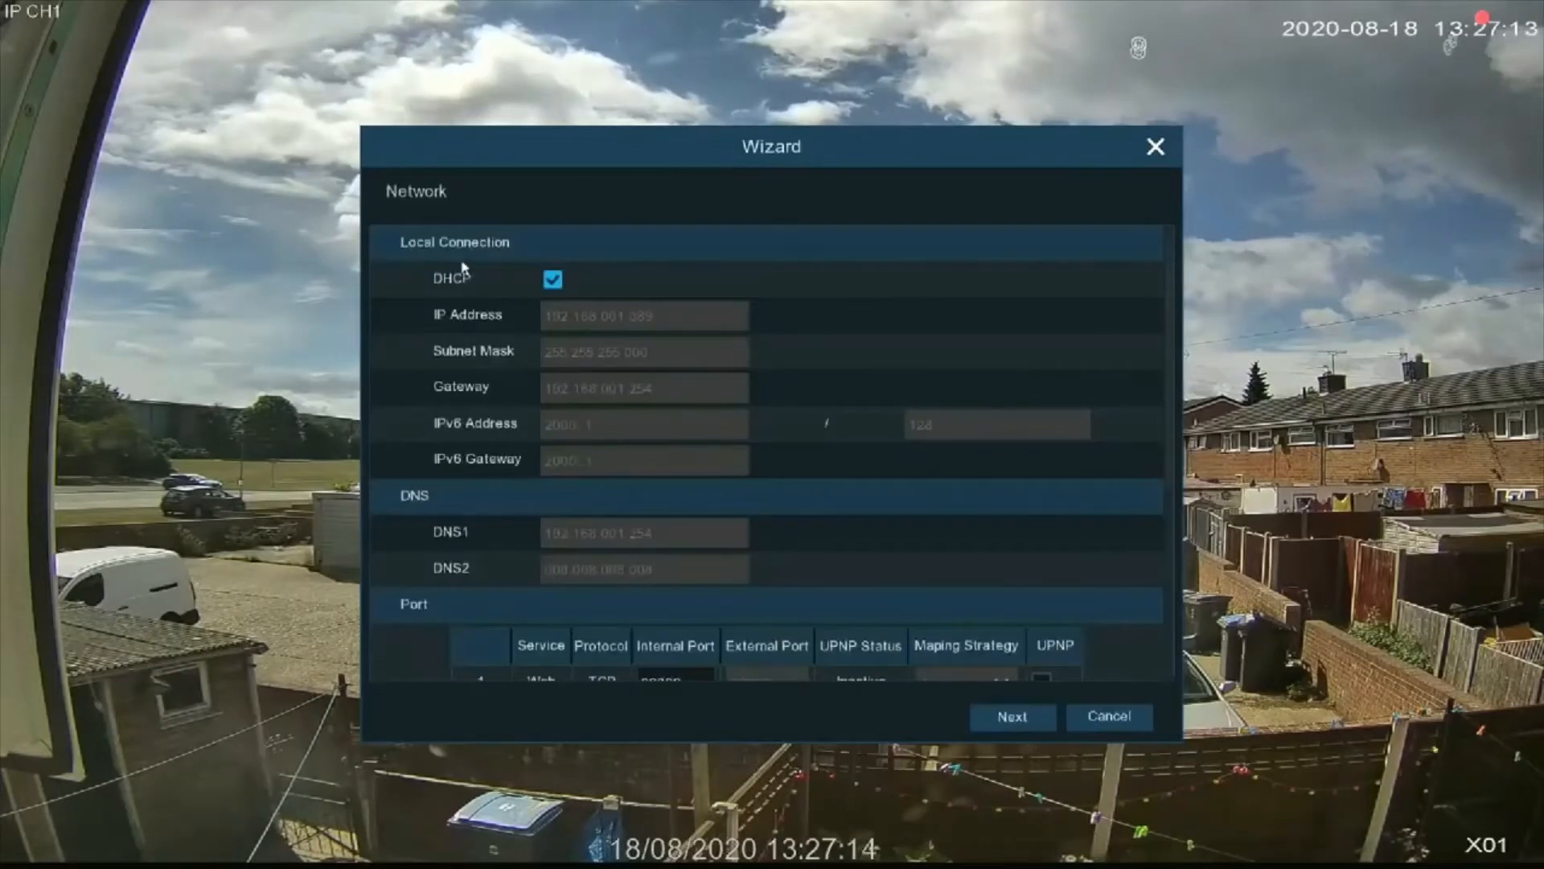
scroll(593, 379, "down", 5)
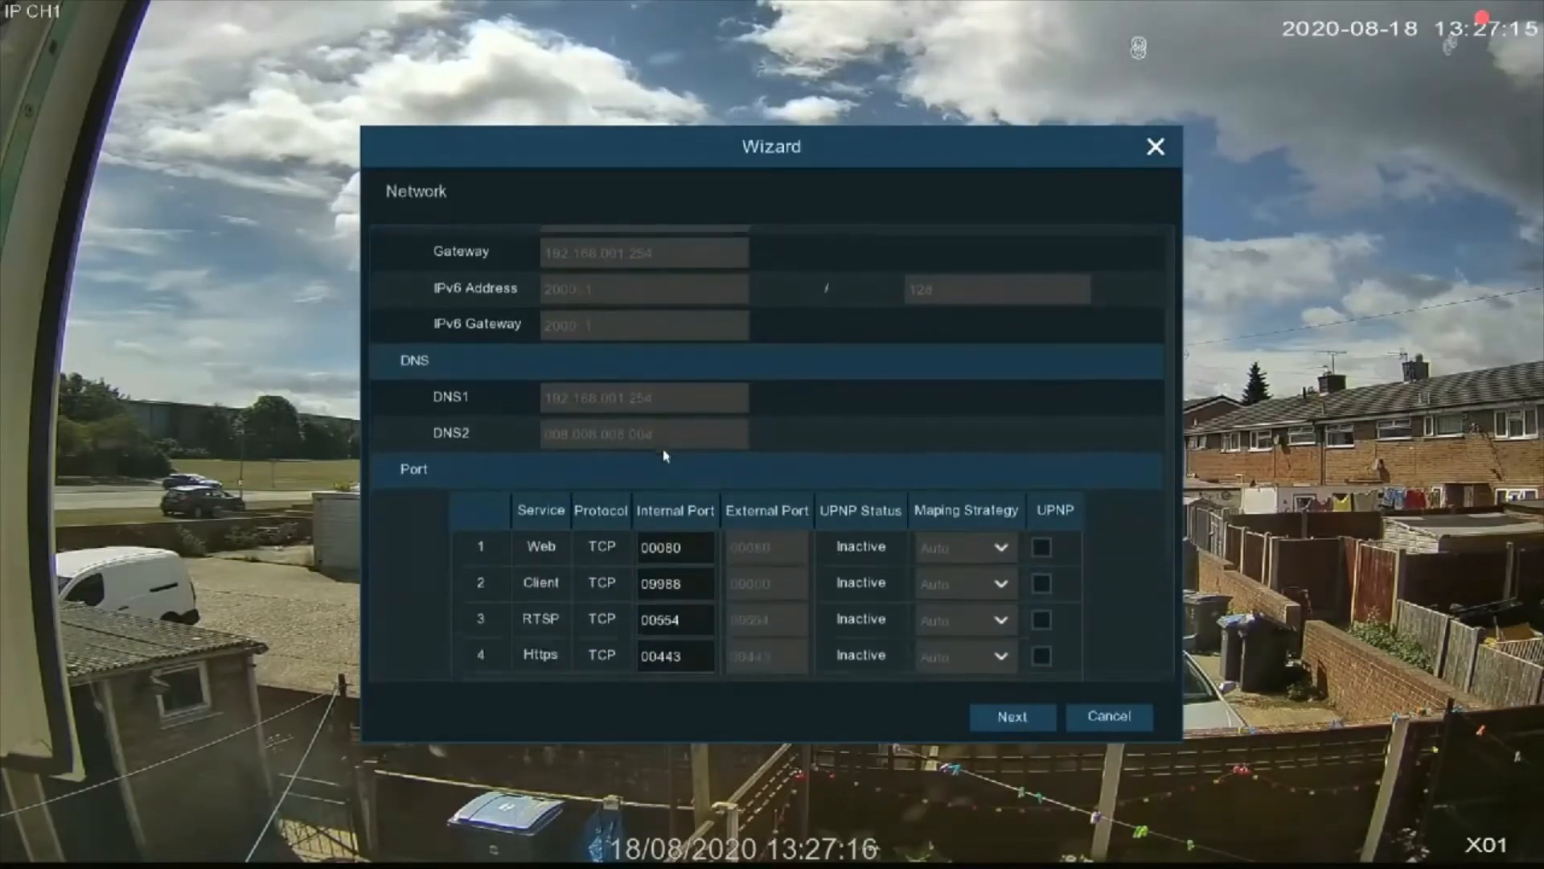
scroll(697, 480, "down", 3)
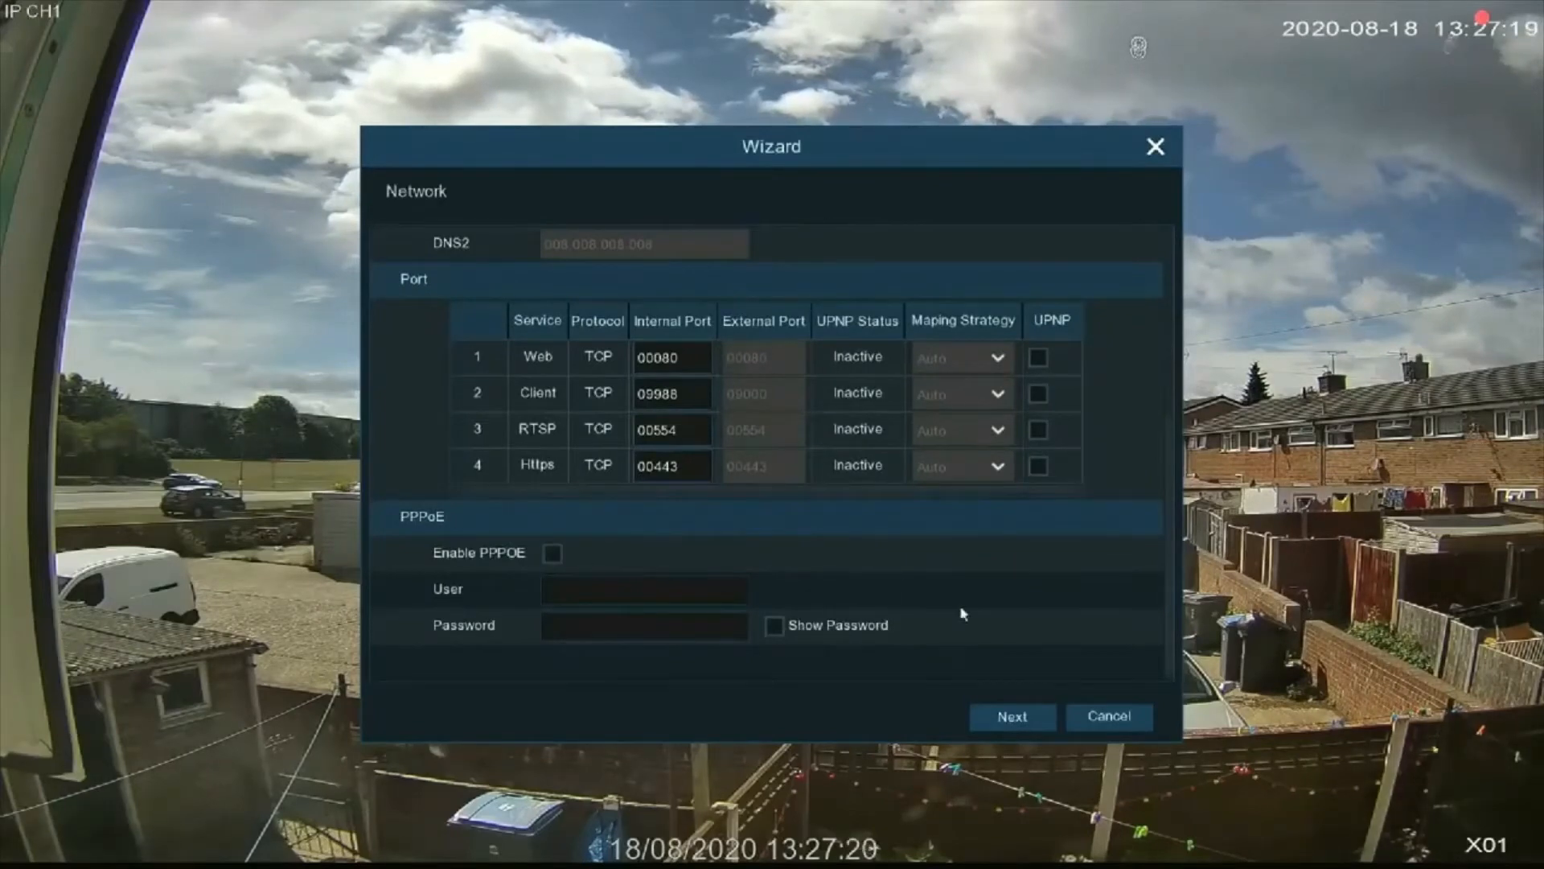
left_click(1011, 728)
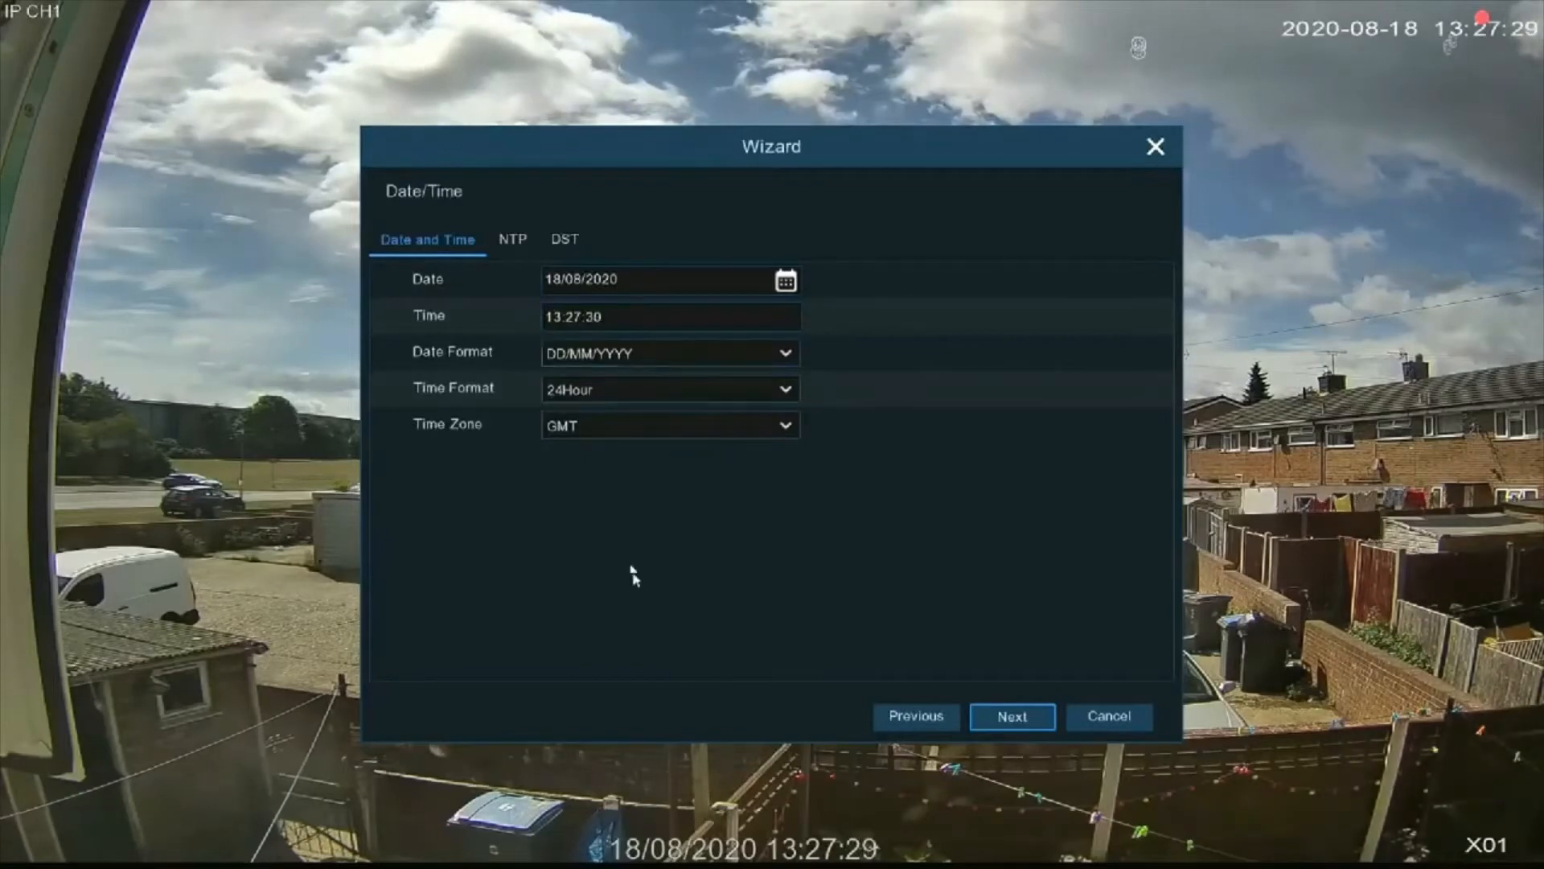
left_click(1015, 728)
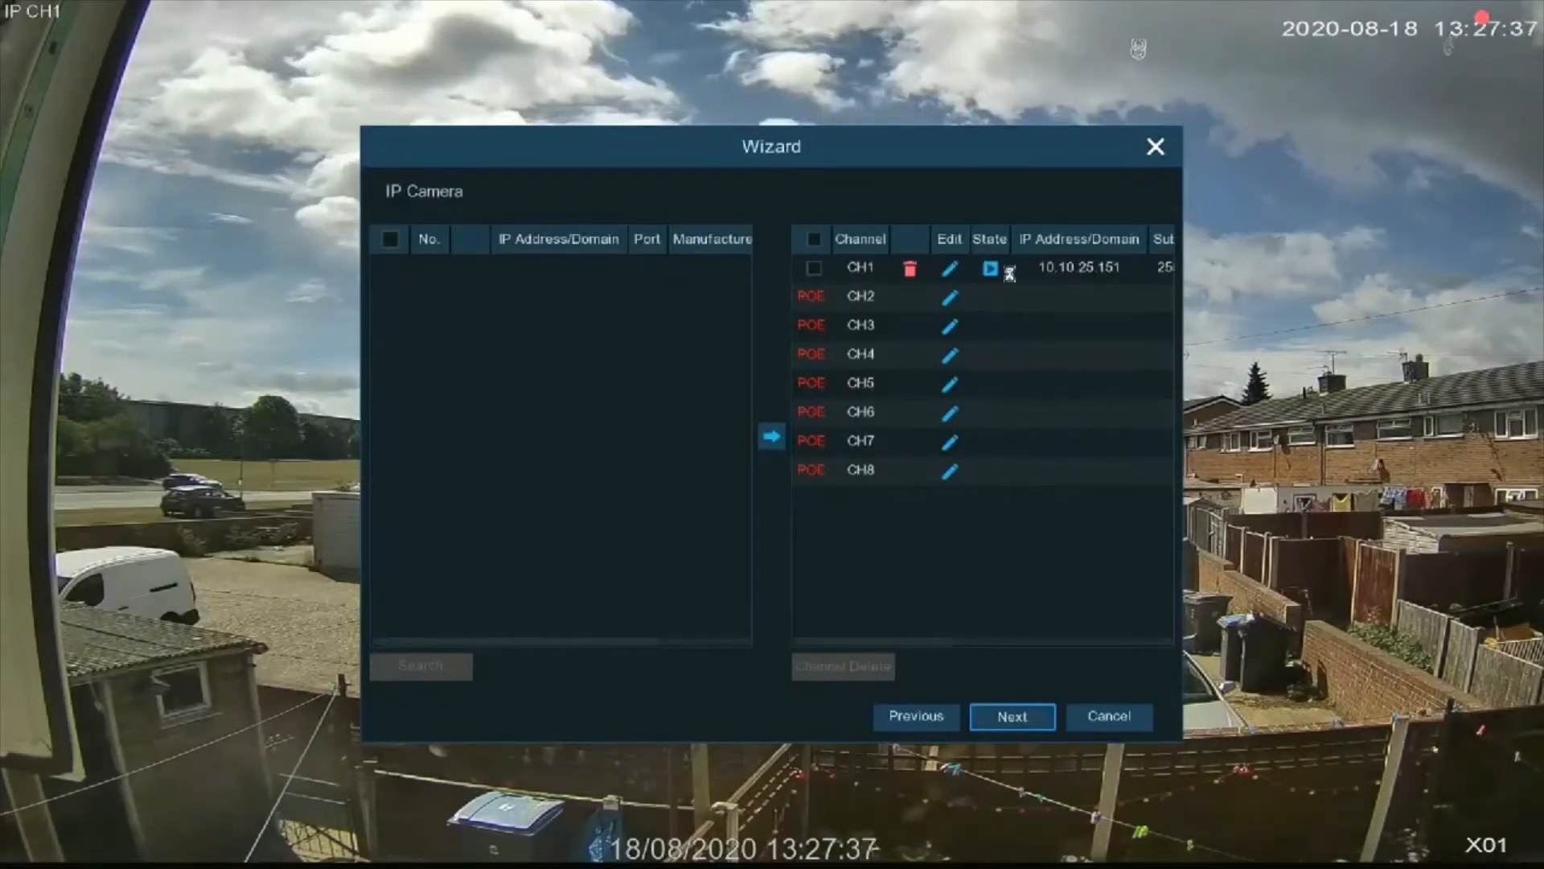
left_click(1003, 718)
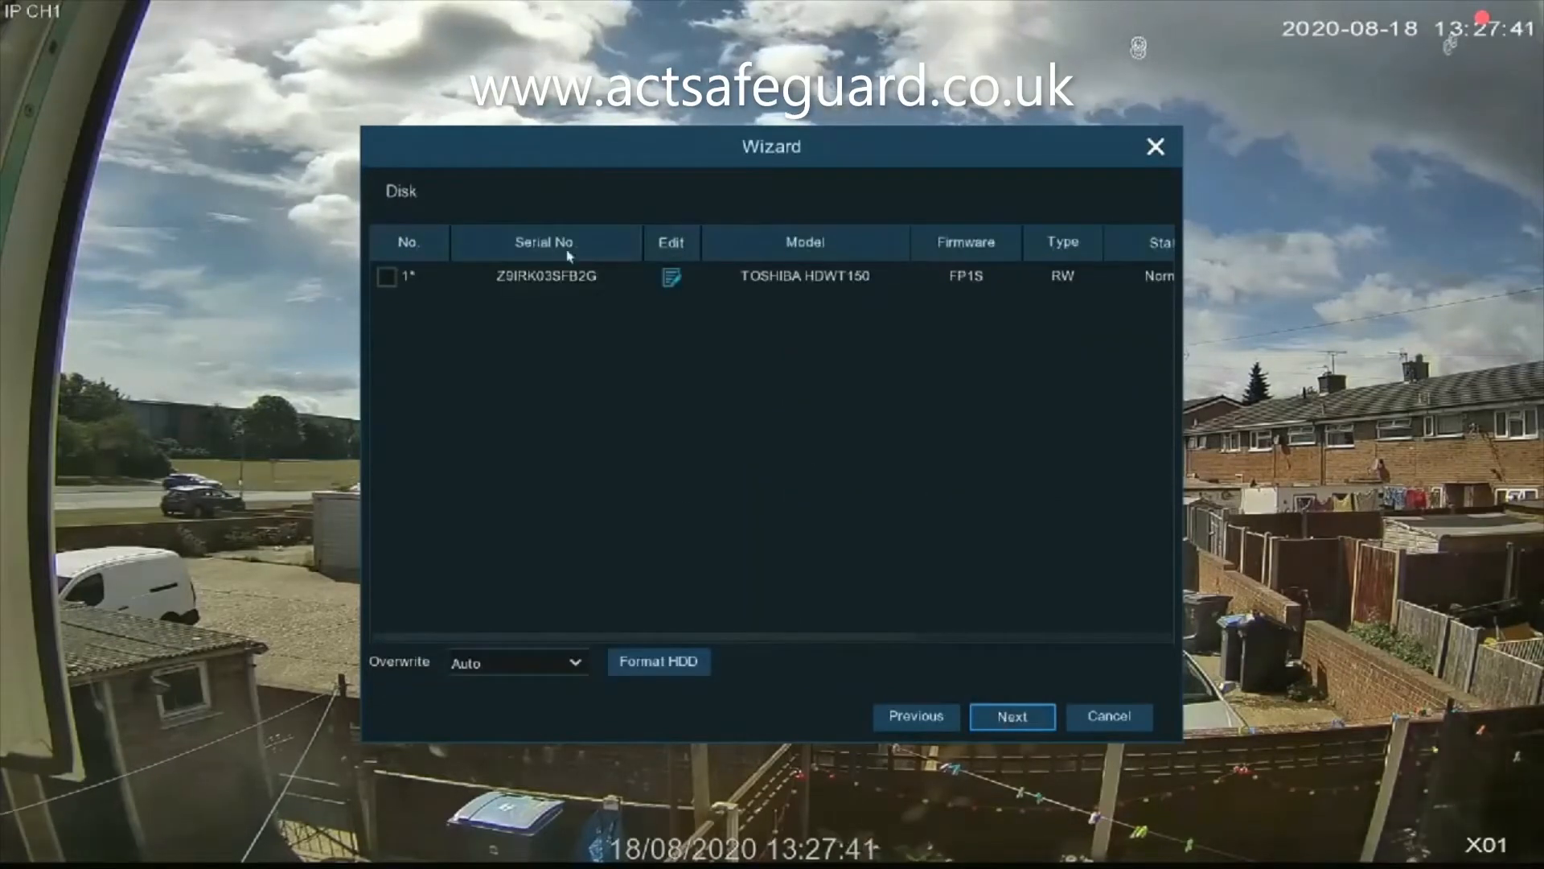
Select disk 1 for formatting and choose to format the entire hard disk
left_click(388, 278)
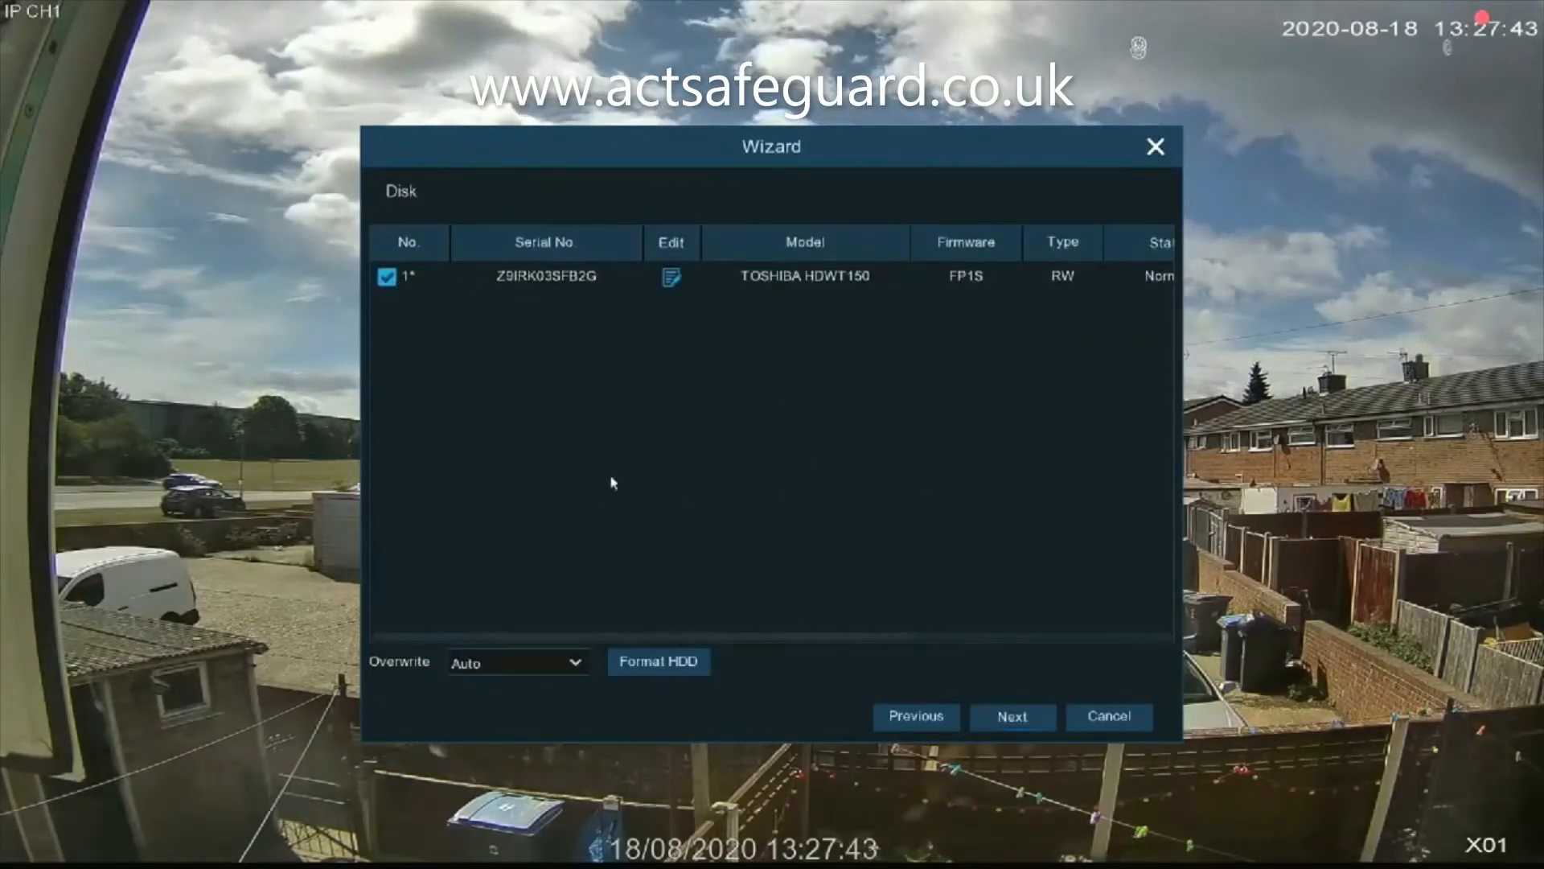
left_click(666, 662)
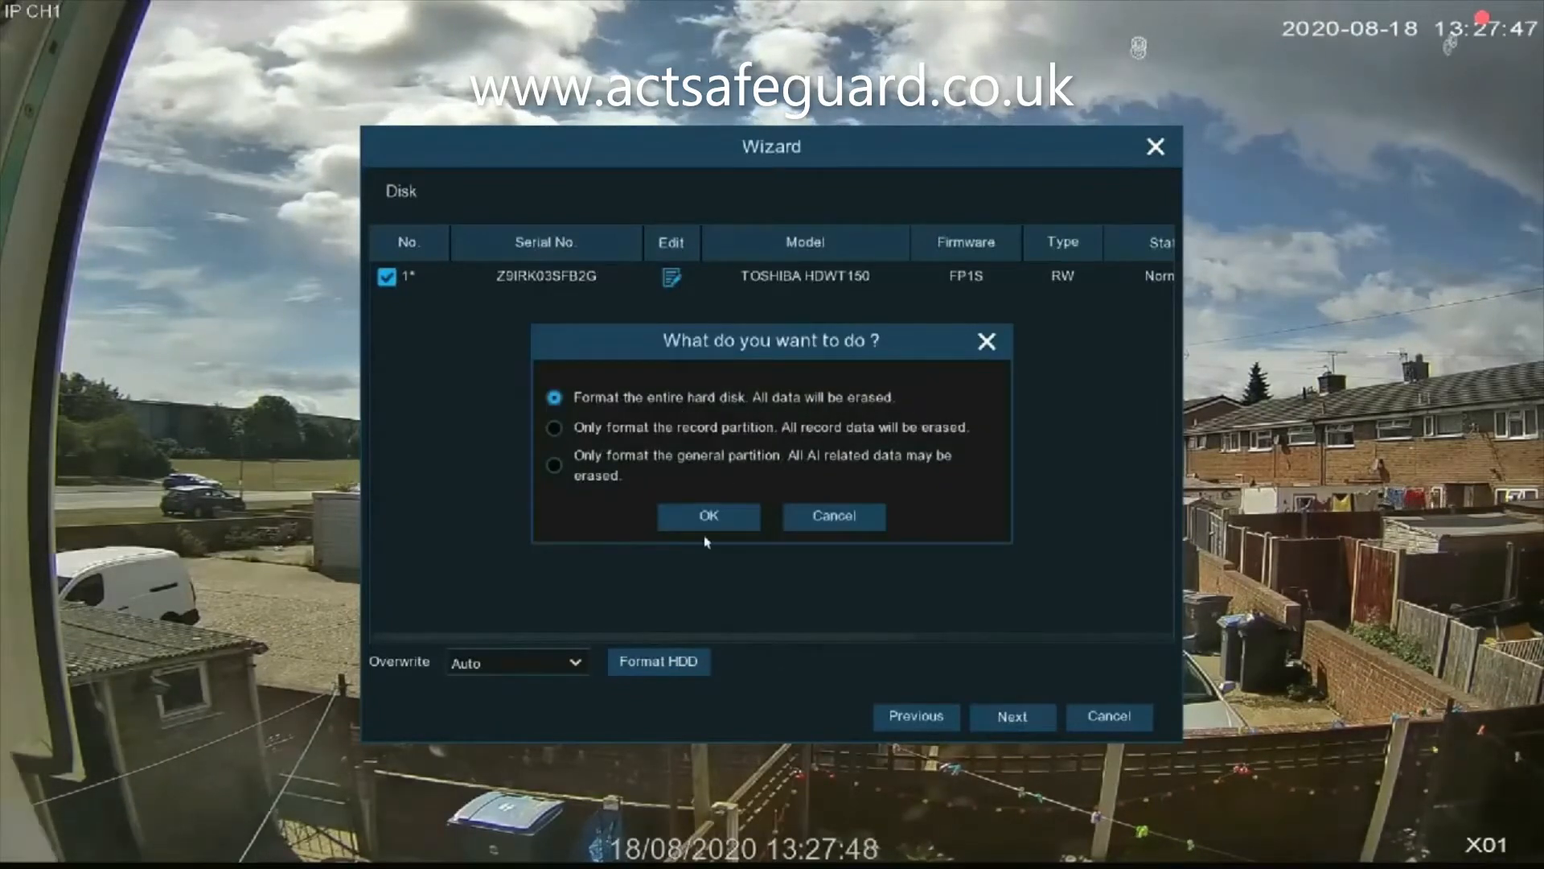
left_click(733, 517)
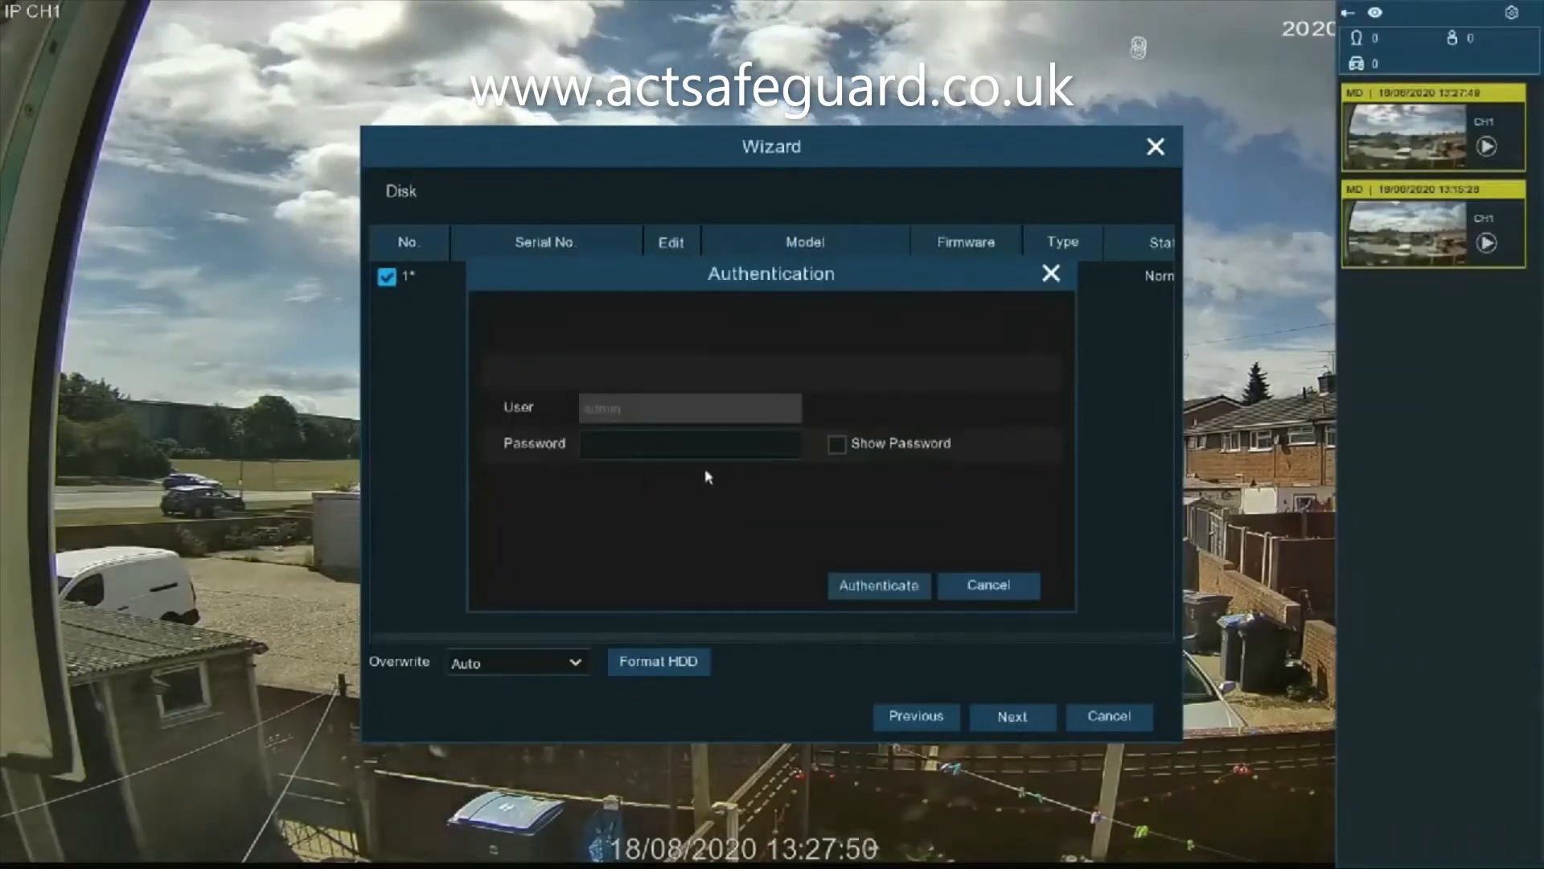
Authenticate the disk format with the admin account's password and let the formatting complete
left_click(707, 448)
left_click(620, 534)
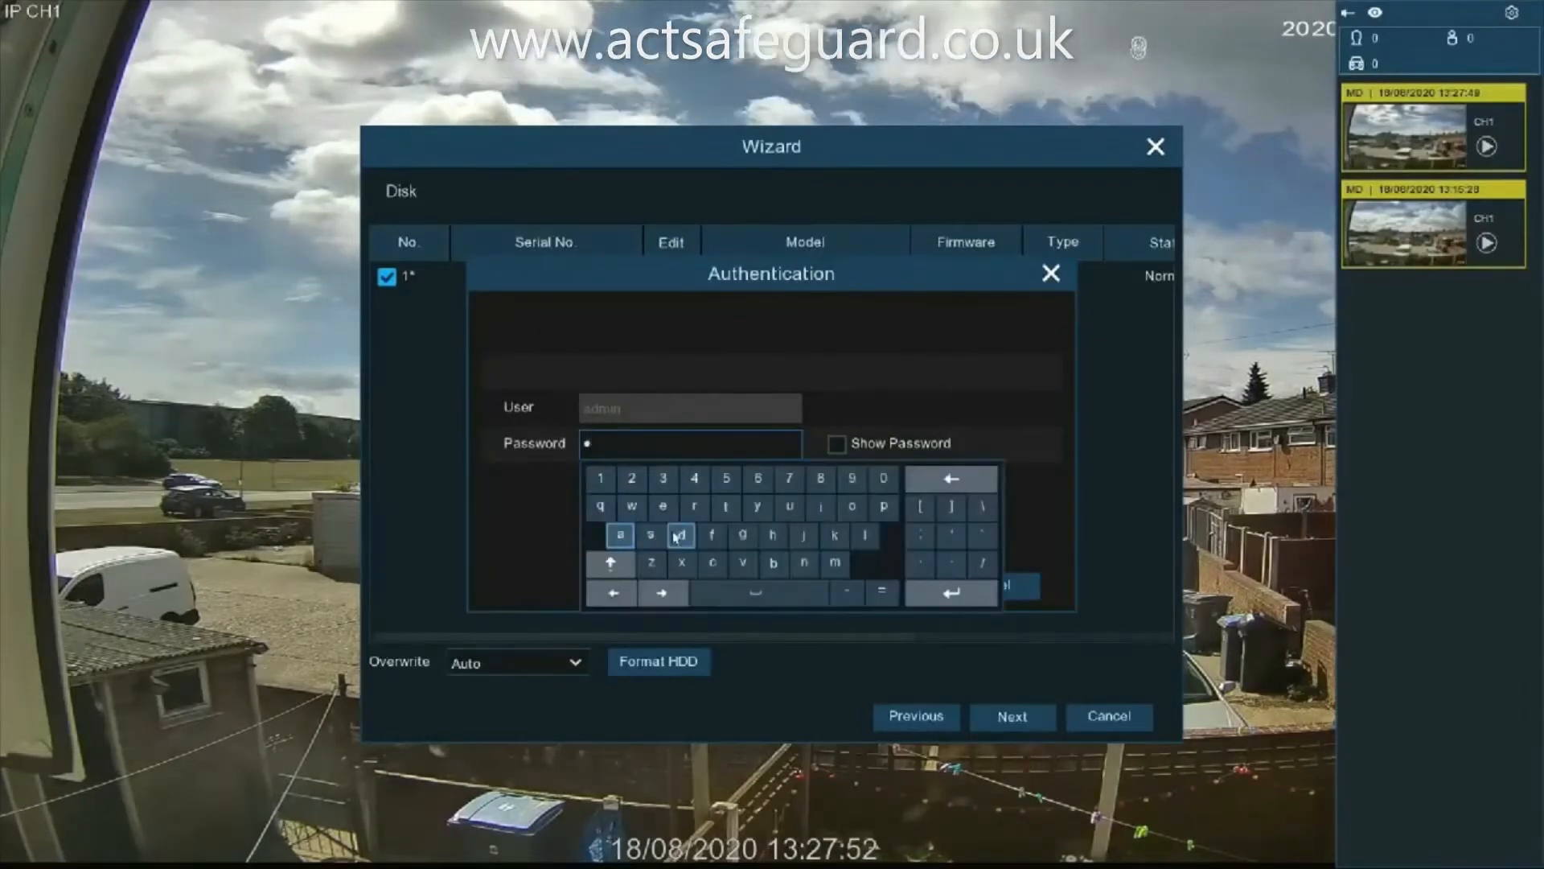
left_click(680, 535)
left_click(835, 563)
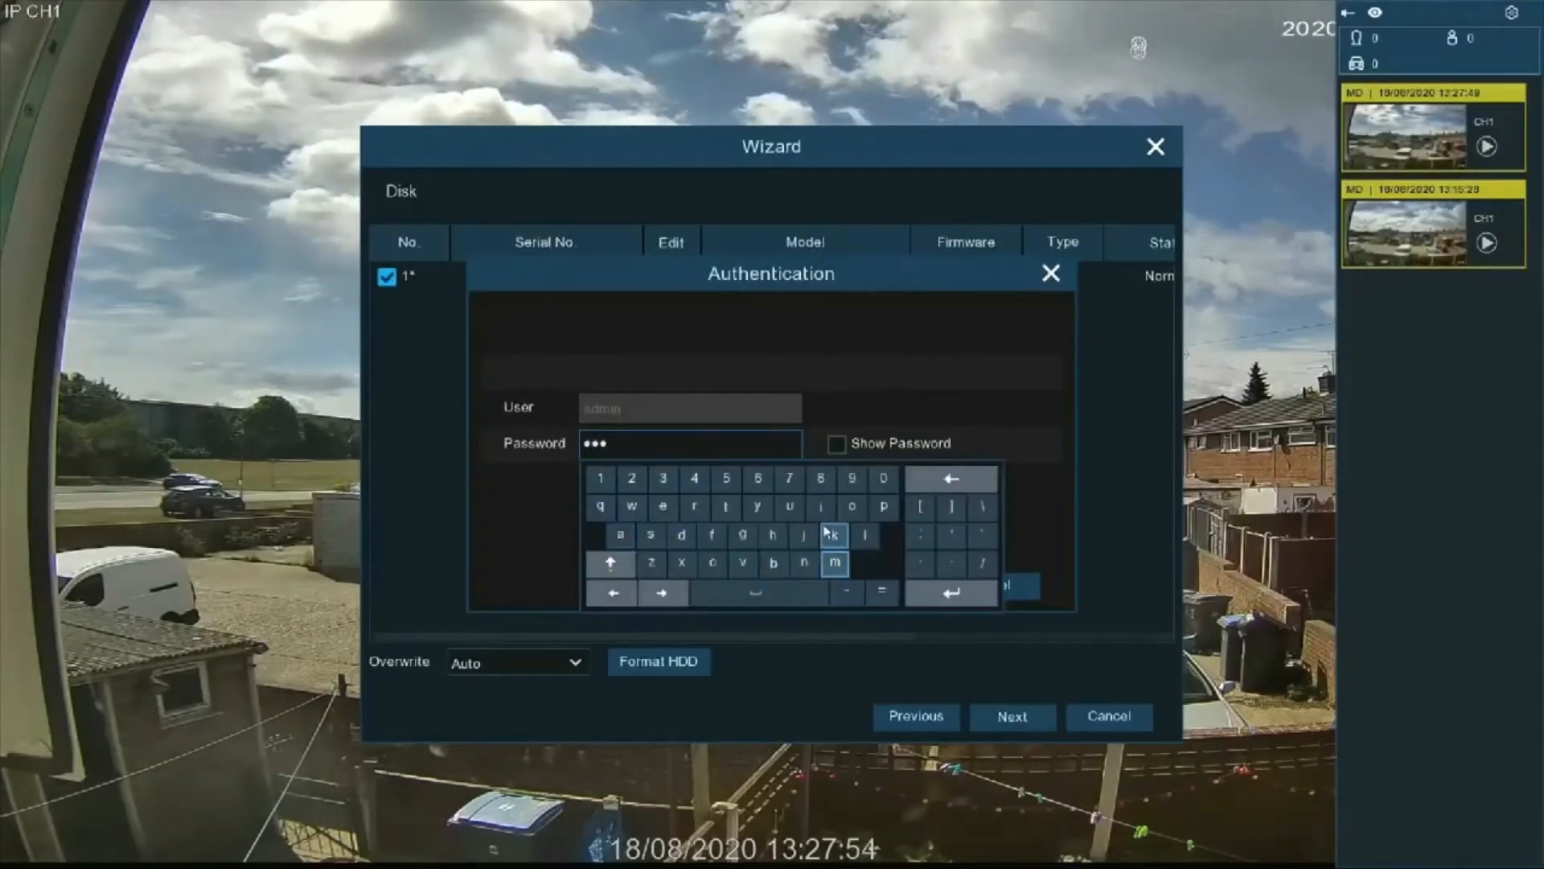
left_click(820, 506)
left_click(804, 562)
left_click(923, 597)
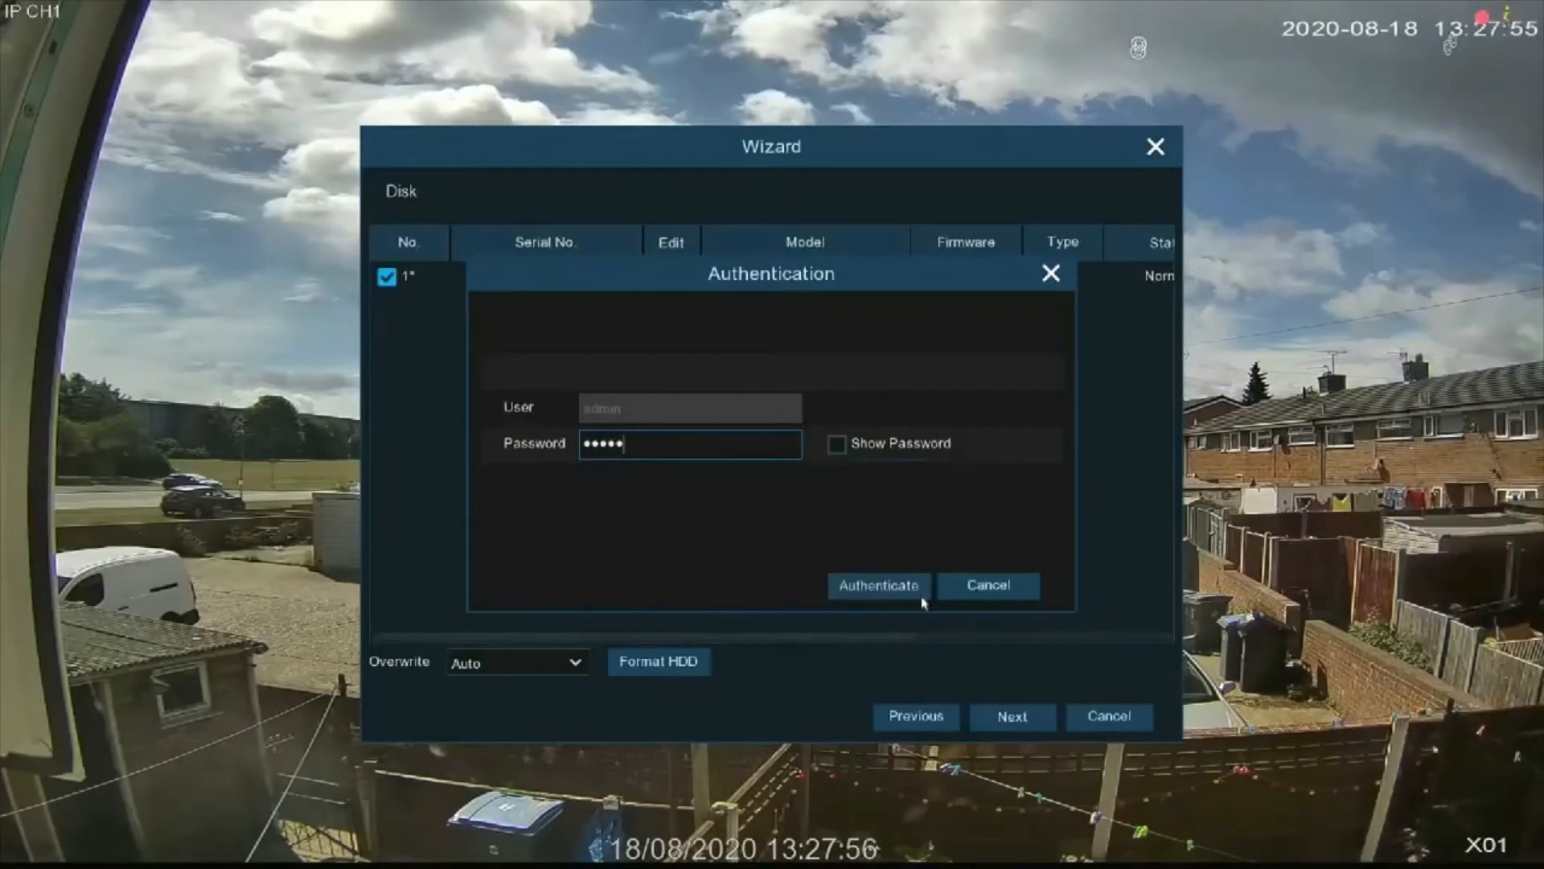
left_click(882, 586)
left_click(738, 522)
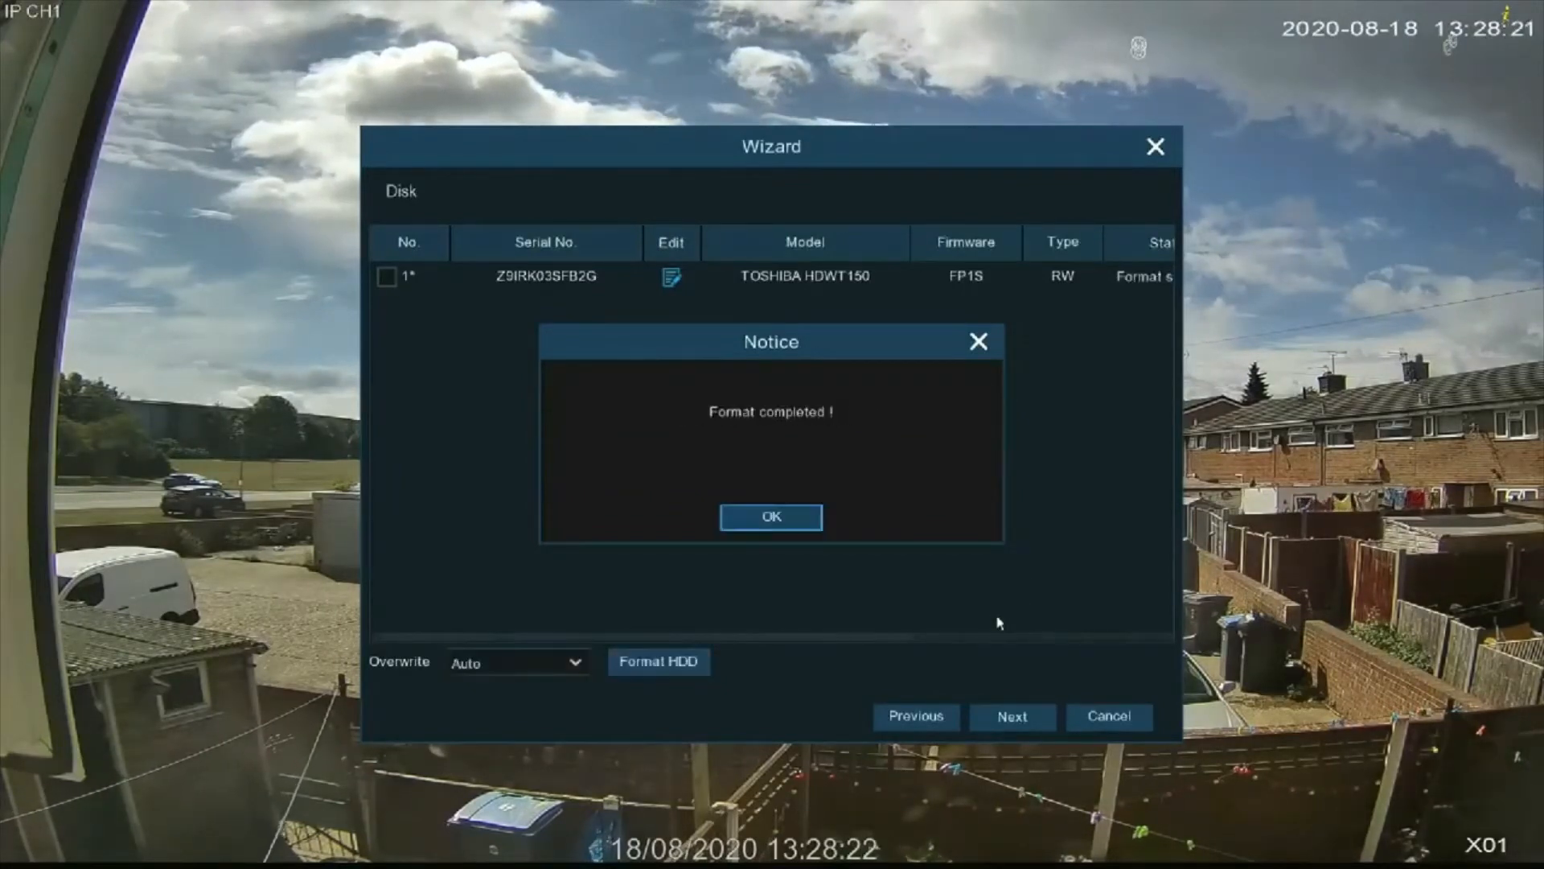
left_click(772, 517)
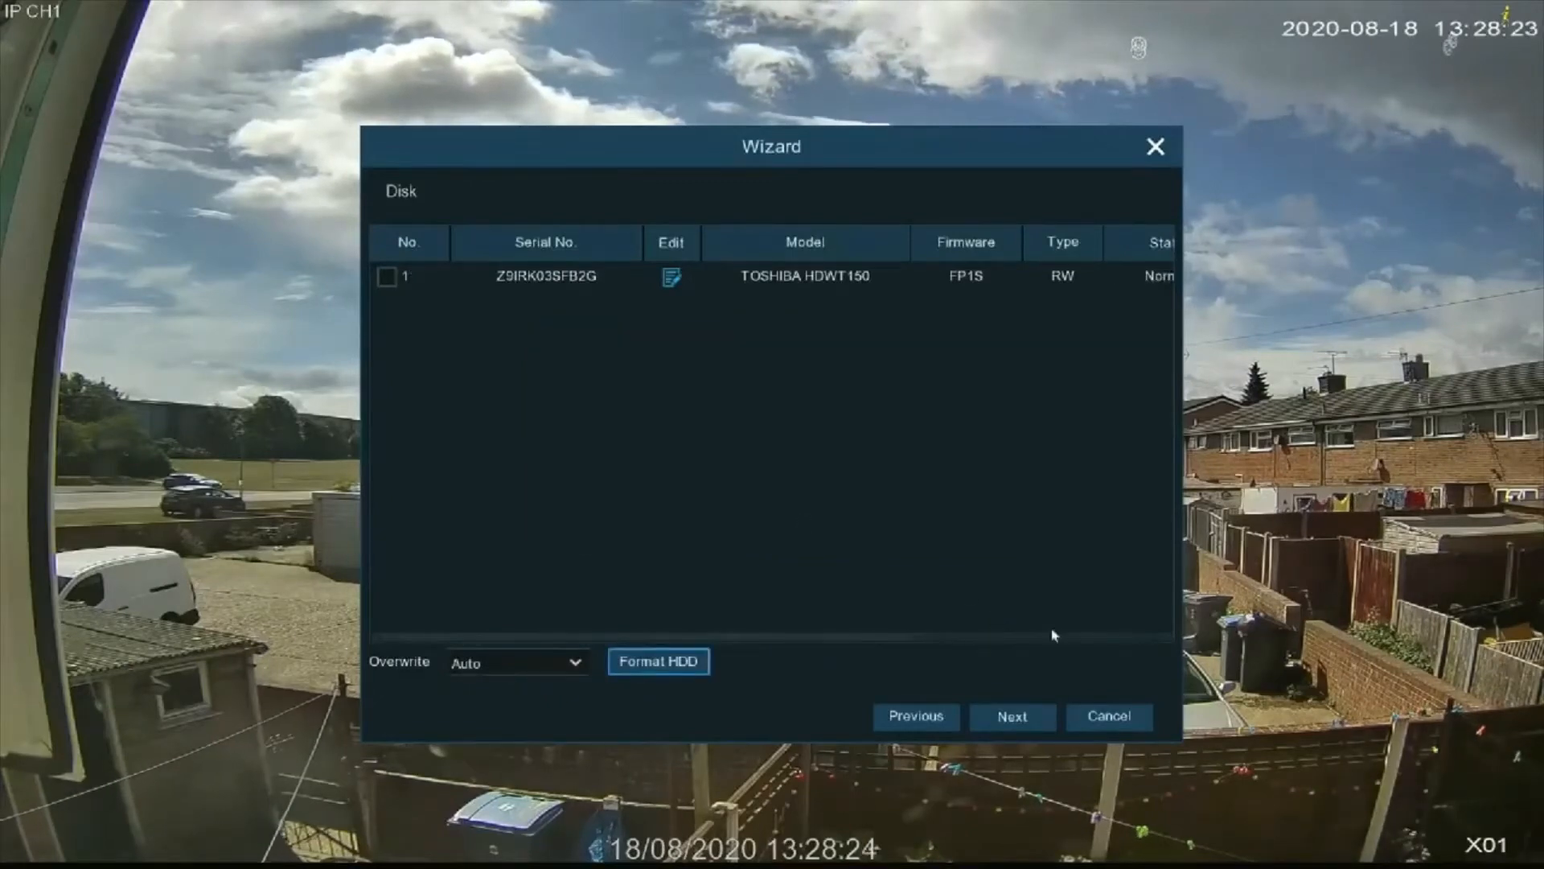
Keep the 1080P output resolution, go through the mobile information and settings summary, and finish the wizard
left_click(1009, 719)
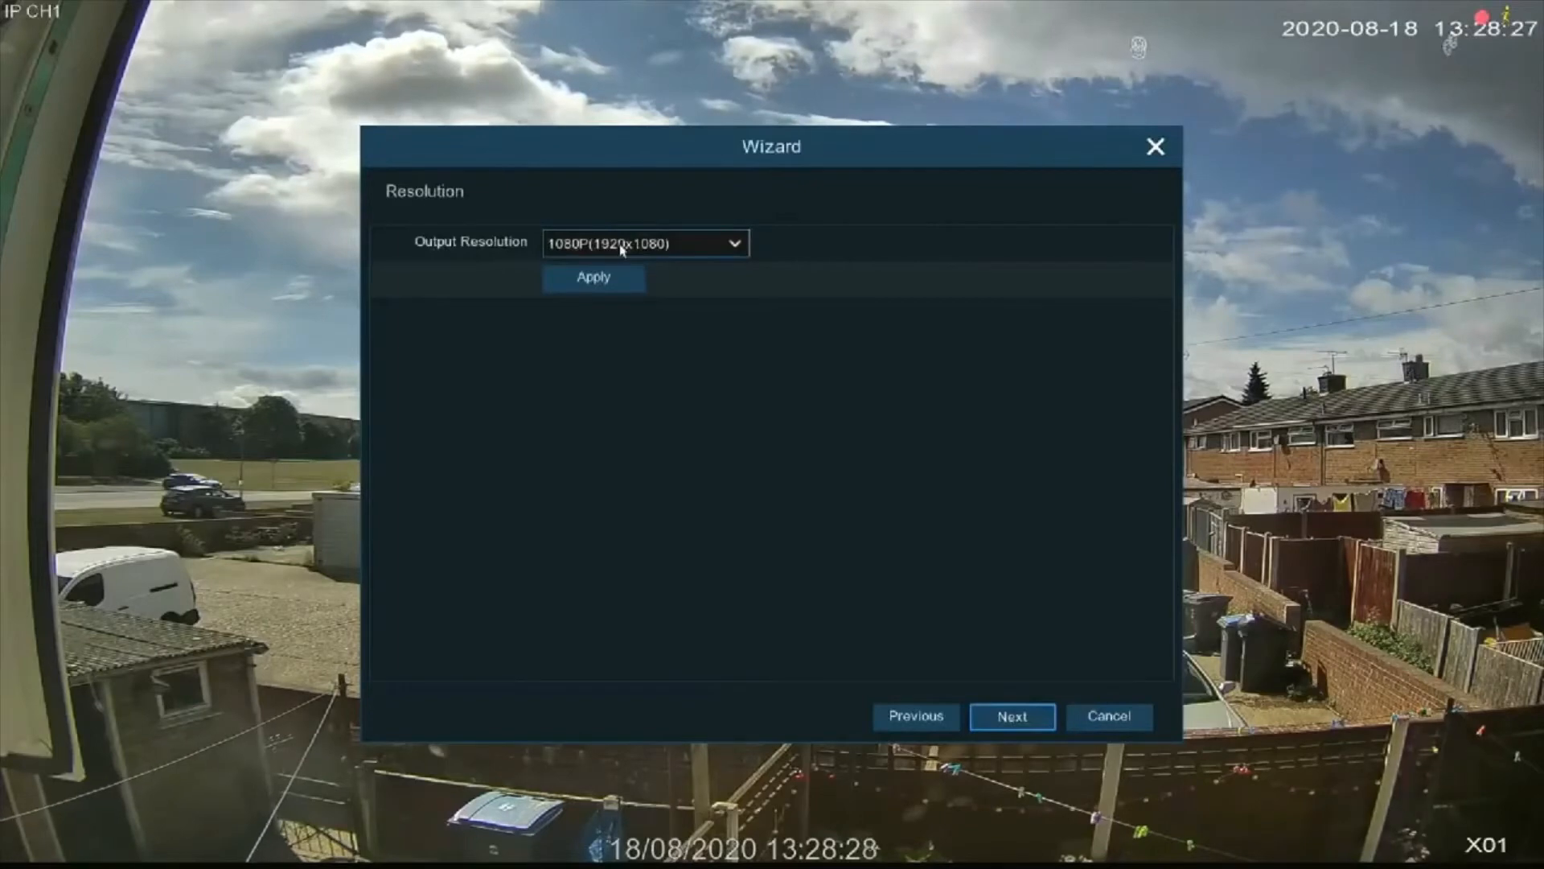
left_click(1012, 712)
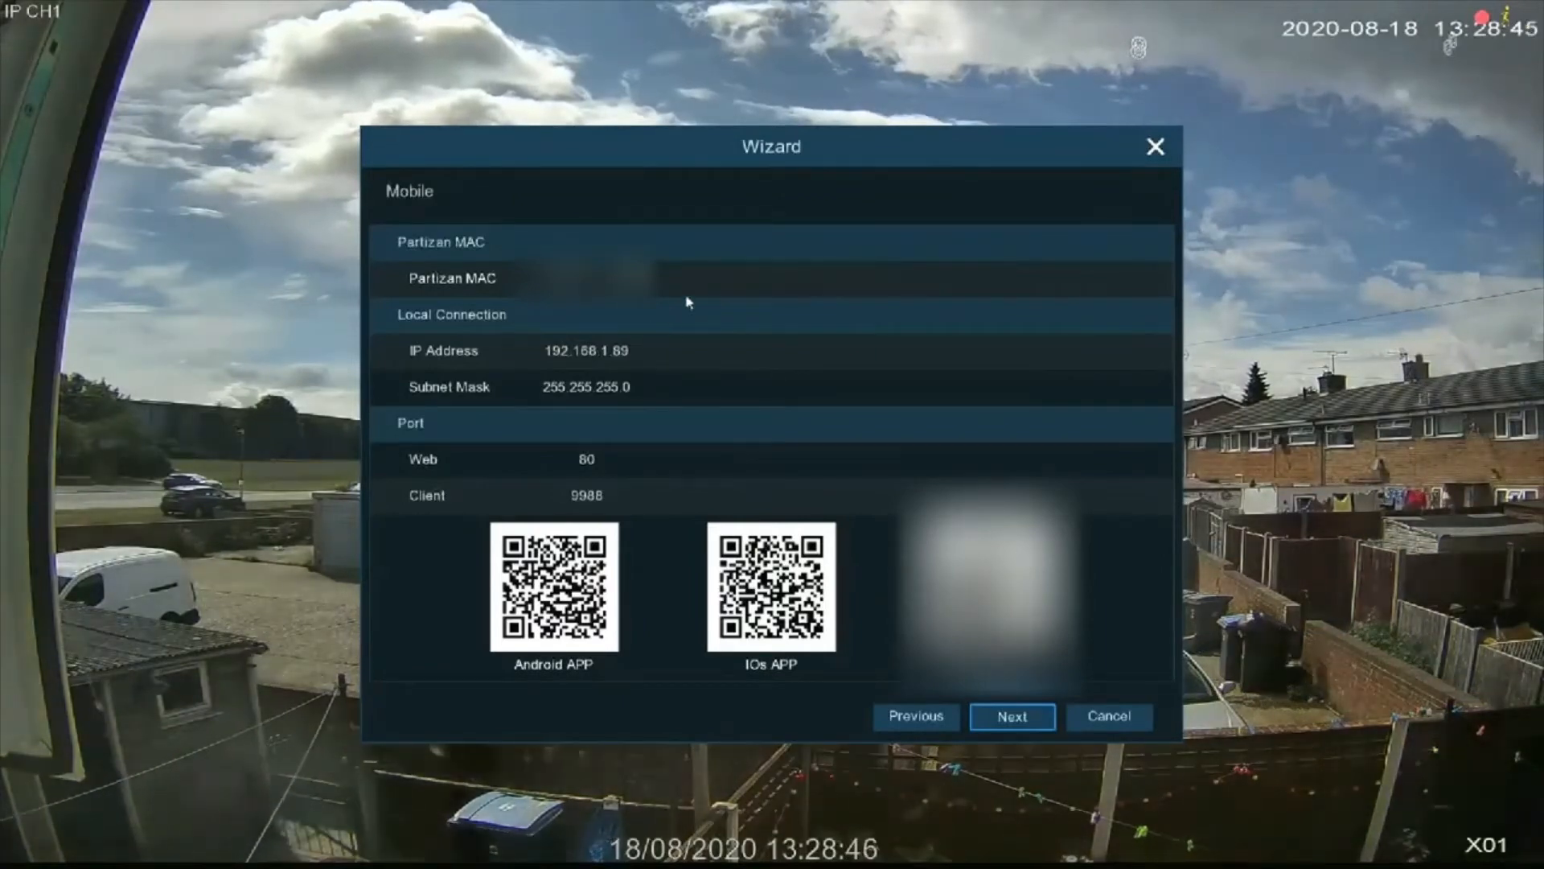
left_click(997, 717)
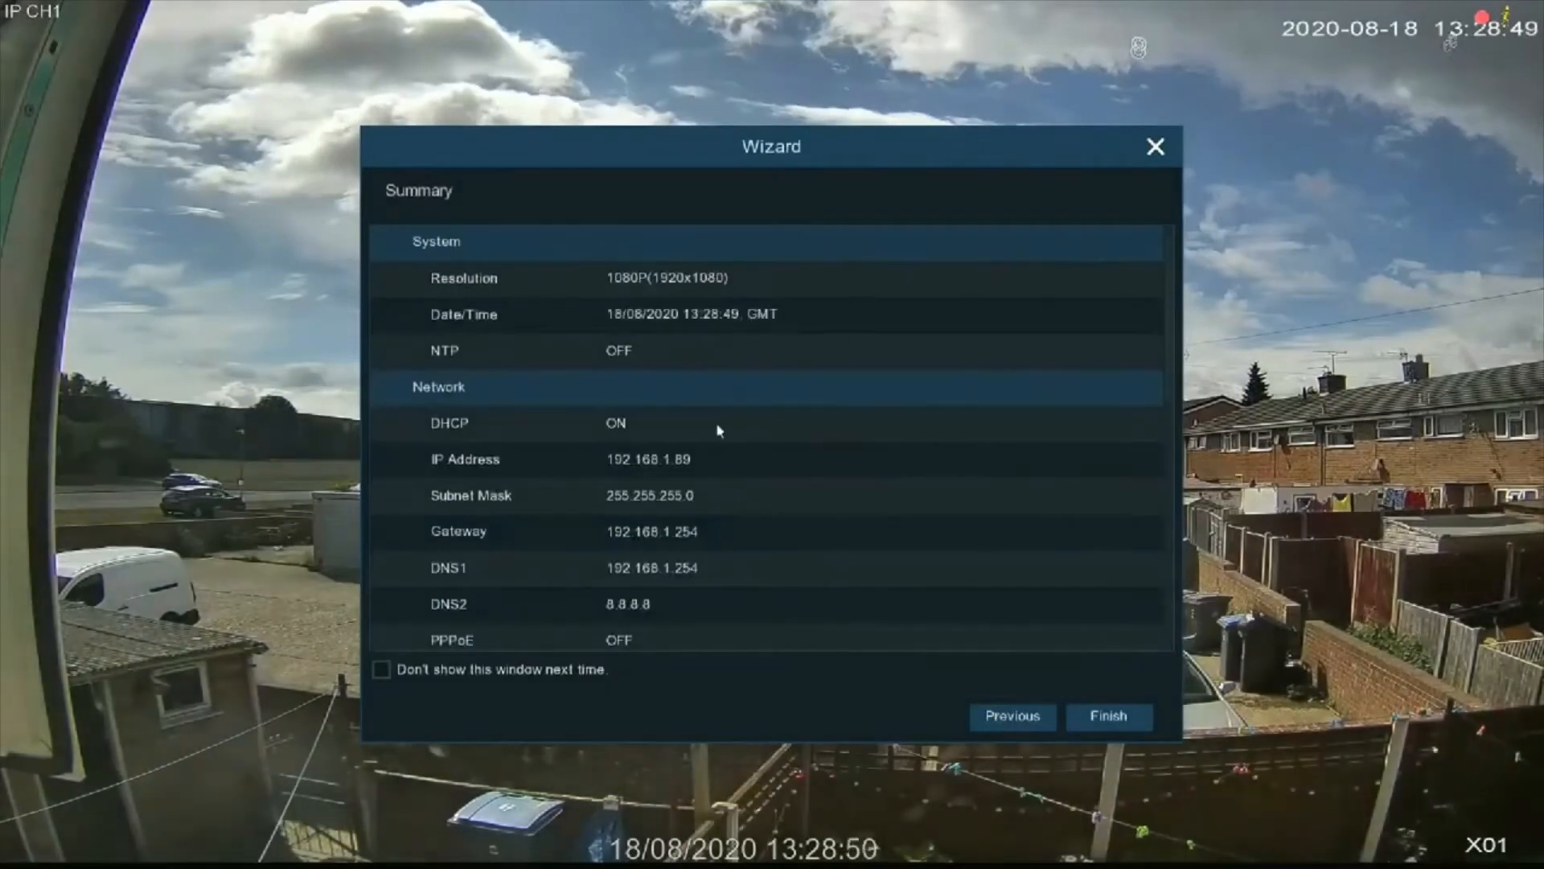
scroll(719, 430, "down", 4)
scroll(740, 459, "down", 11)
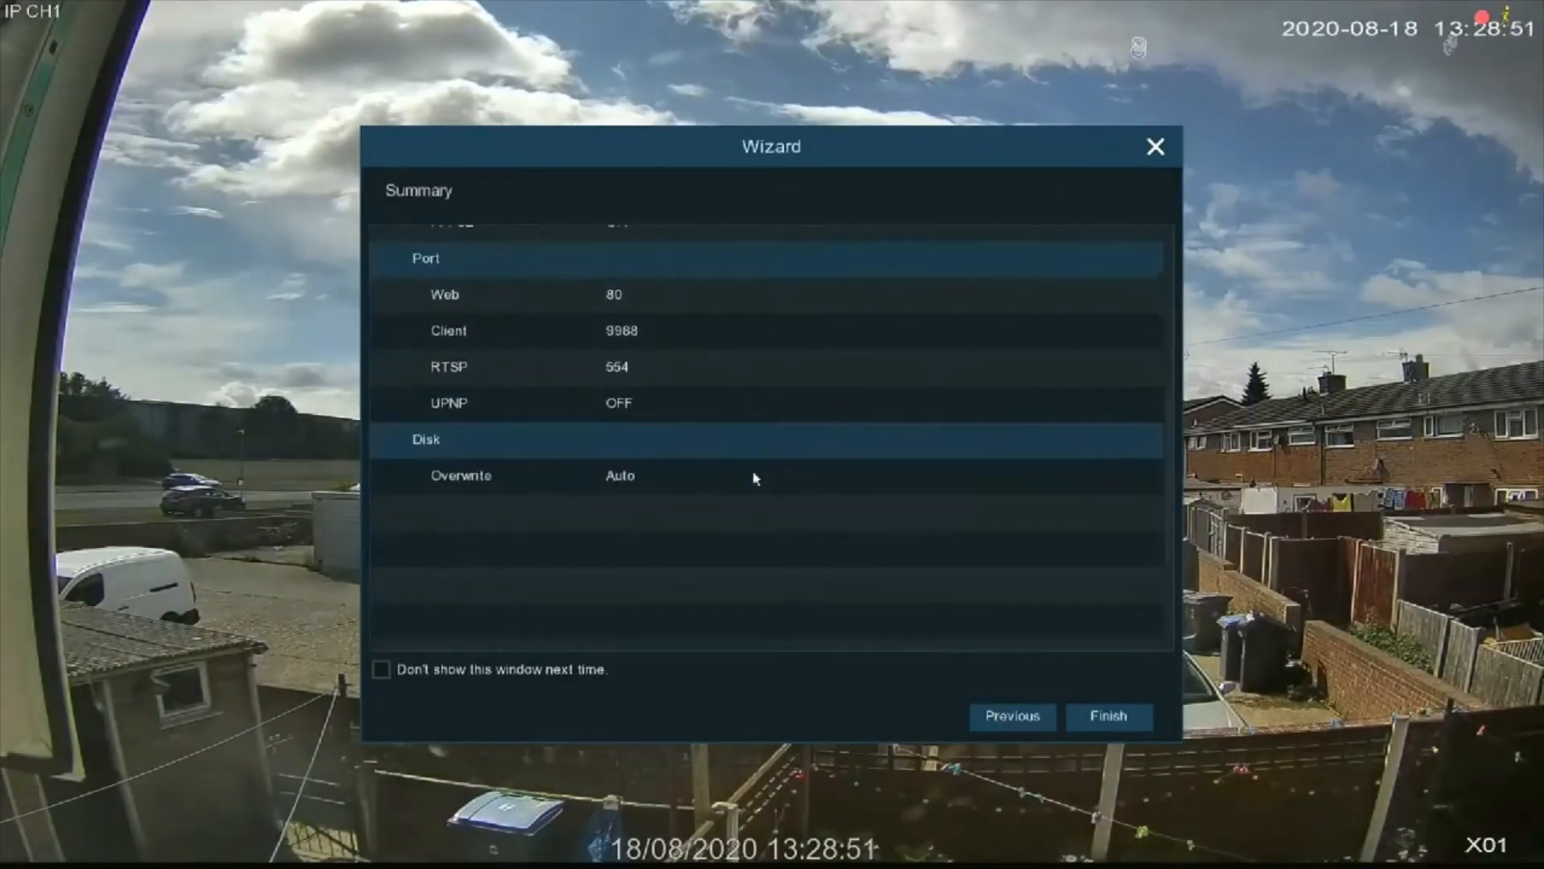
left_click(1110, 716)
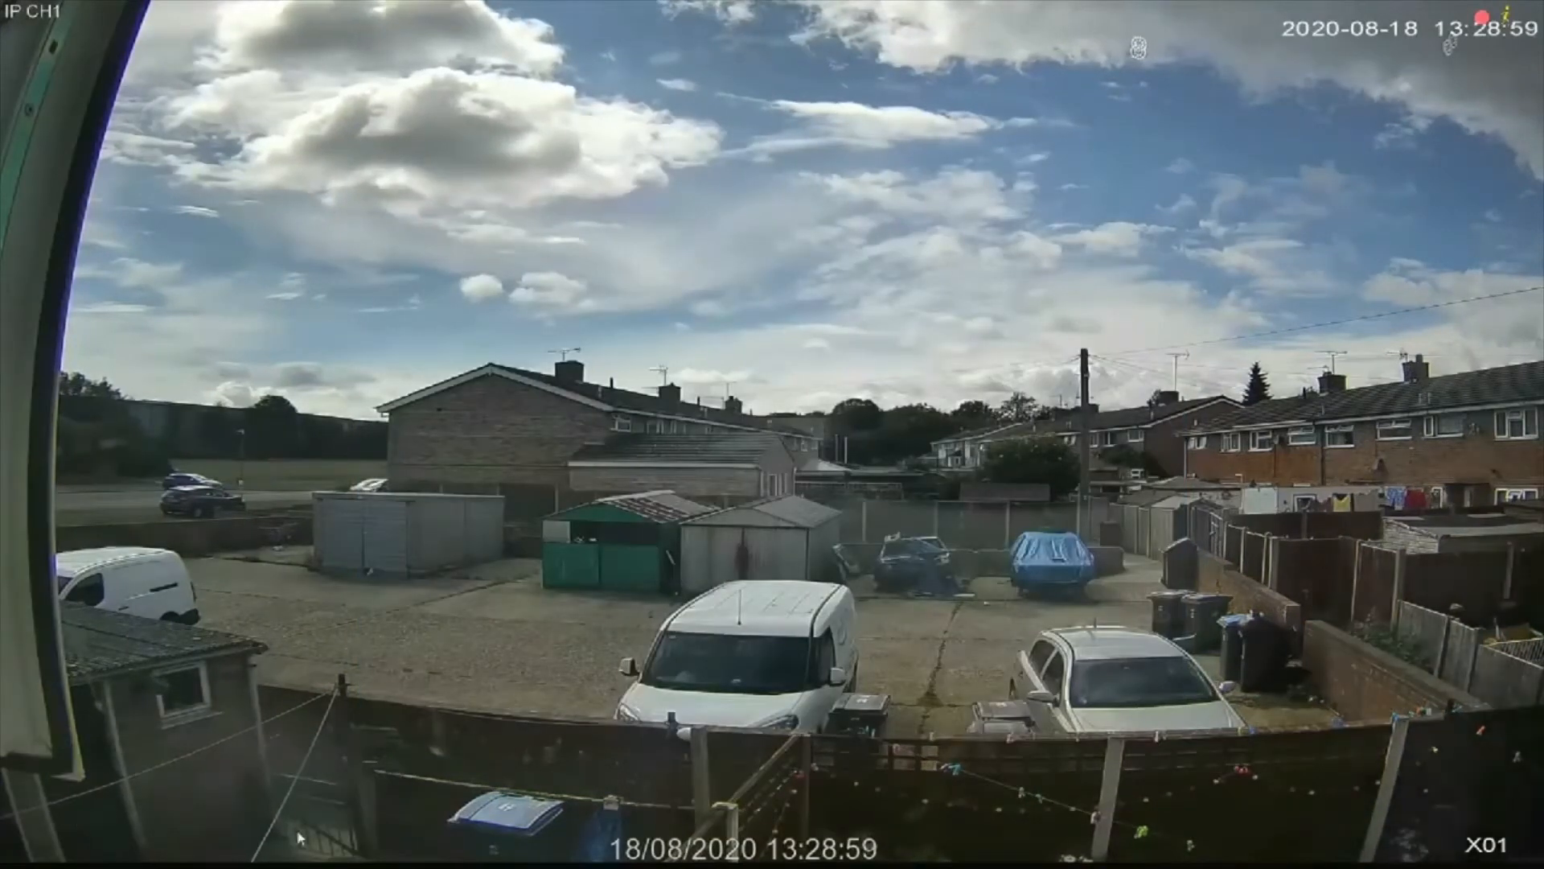
Open the recorder's System settings from the live view
mouse_move(41, 854)
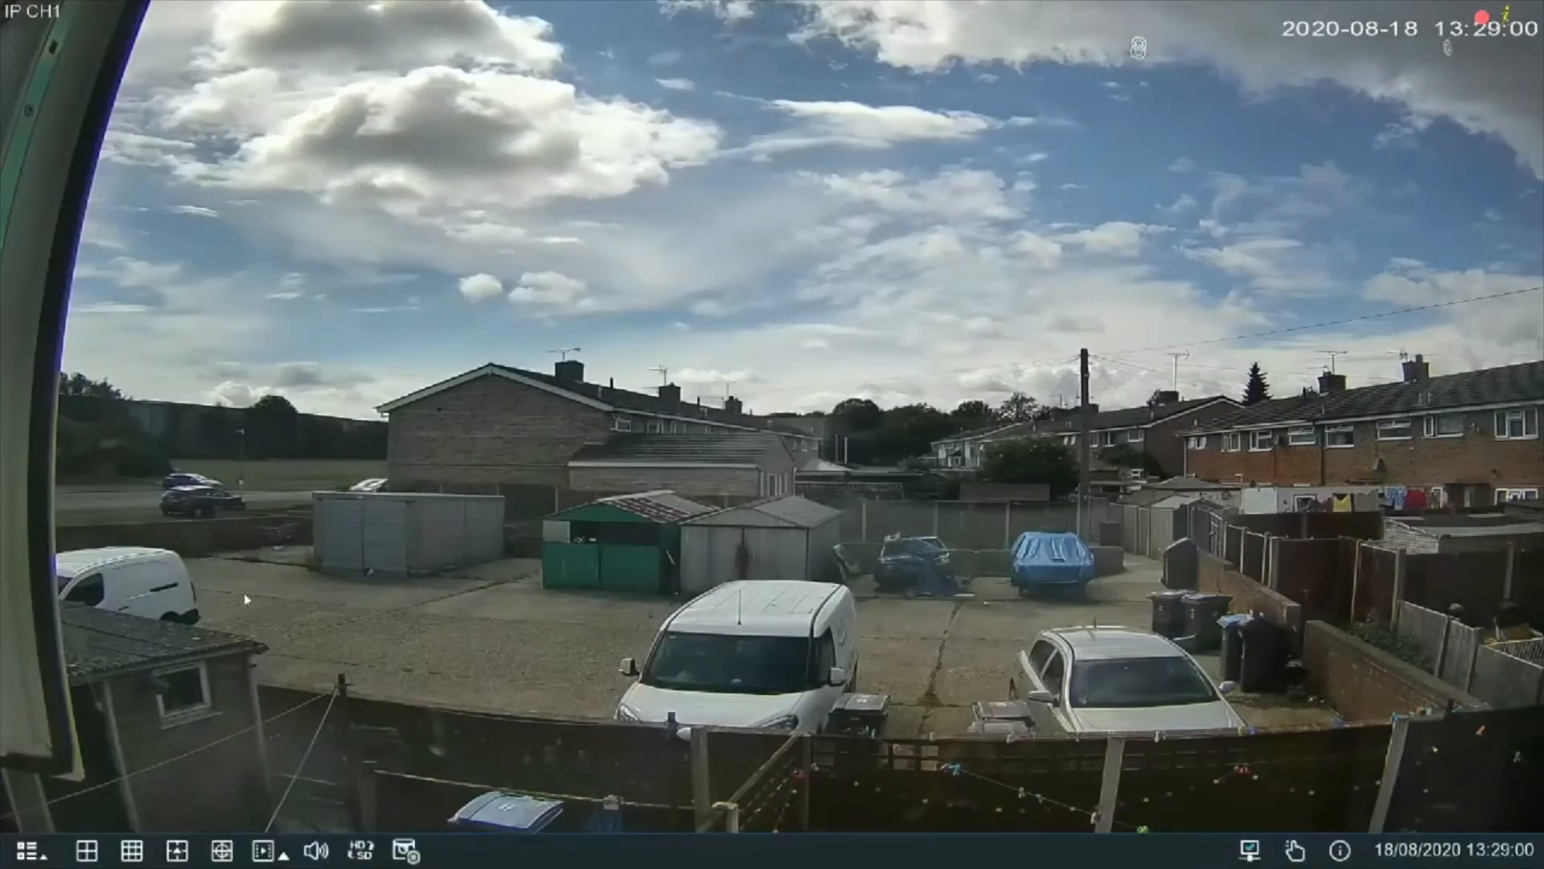
left_click(40, 852)
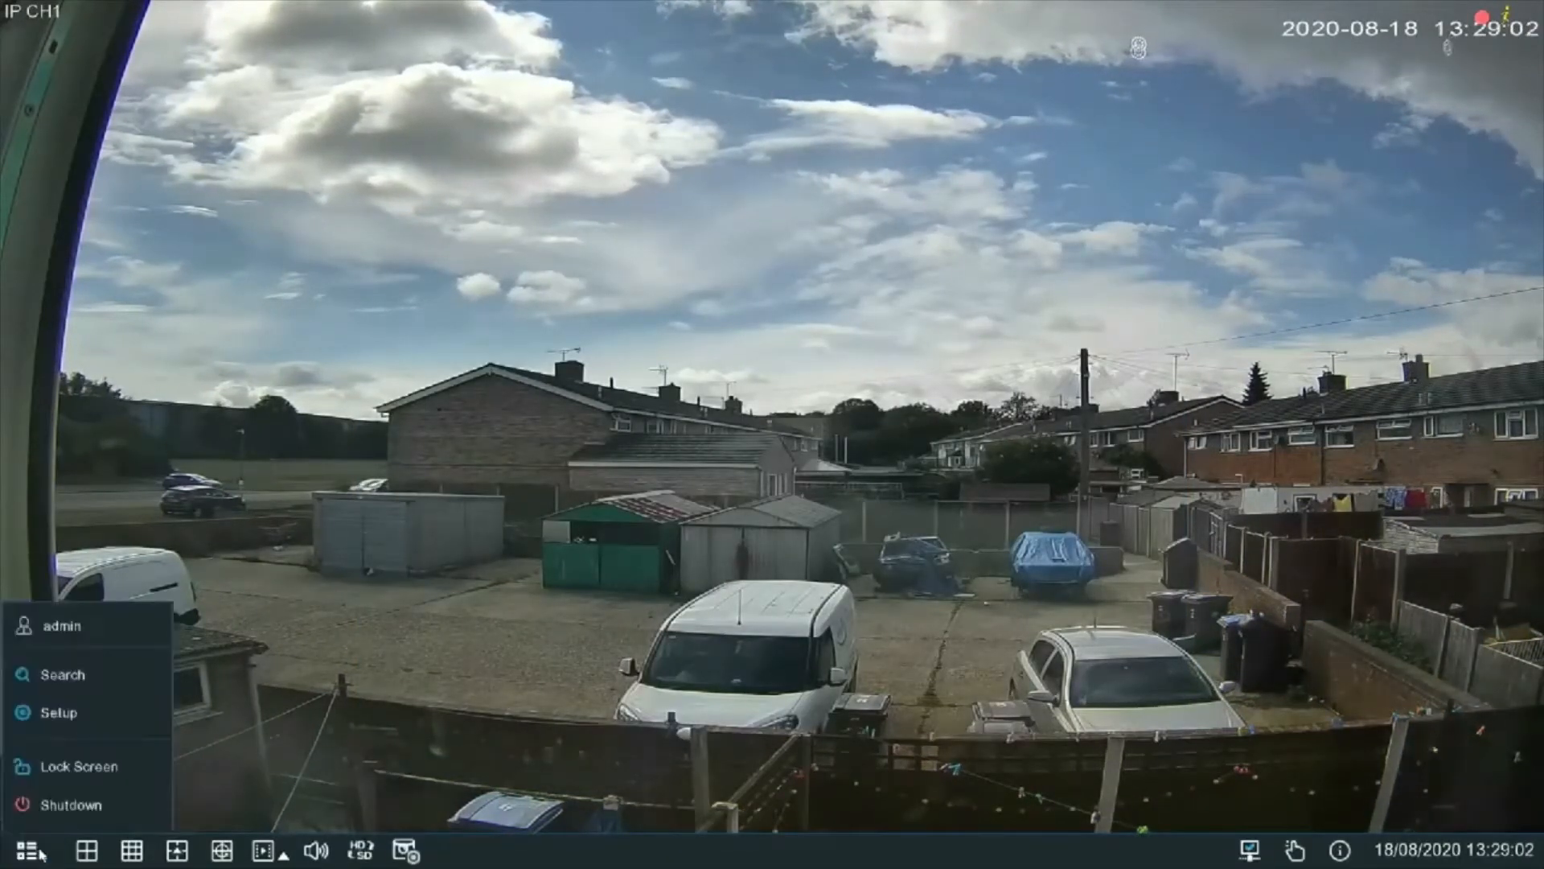
left_click(93, 719)
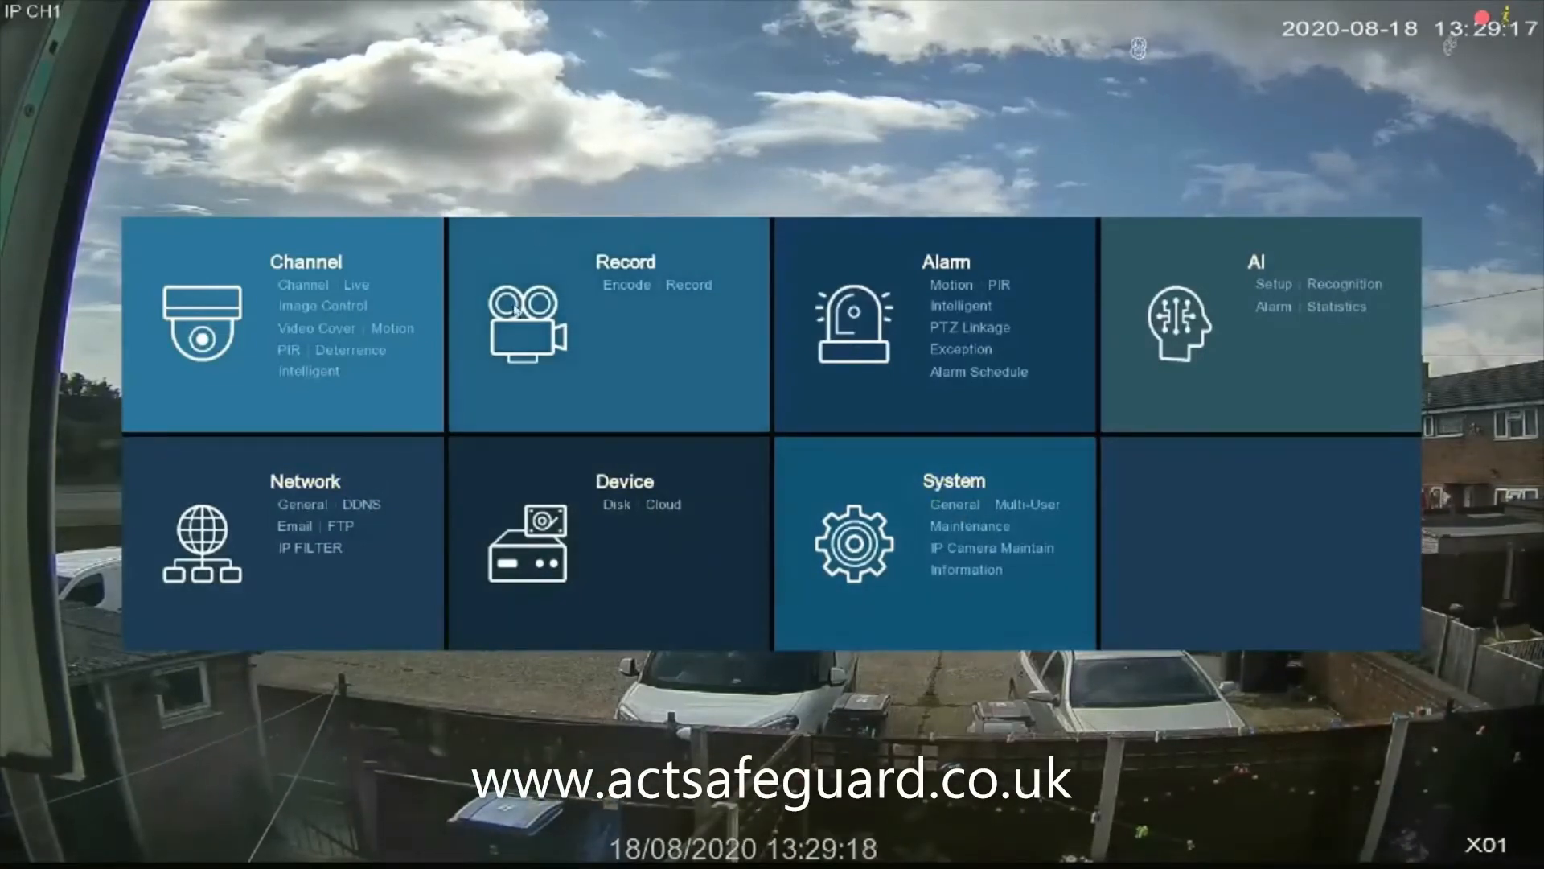
left_click(958, 482)
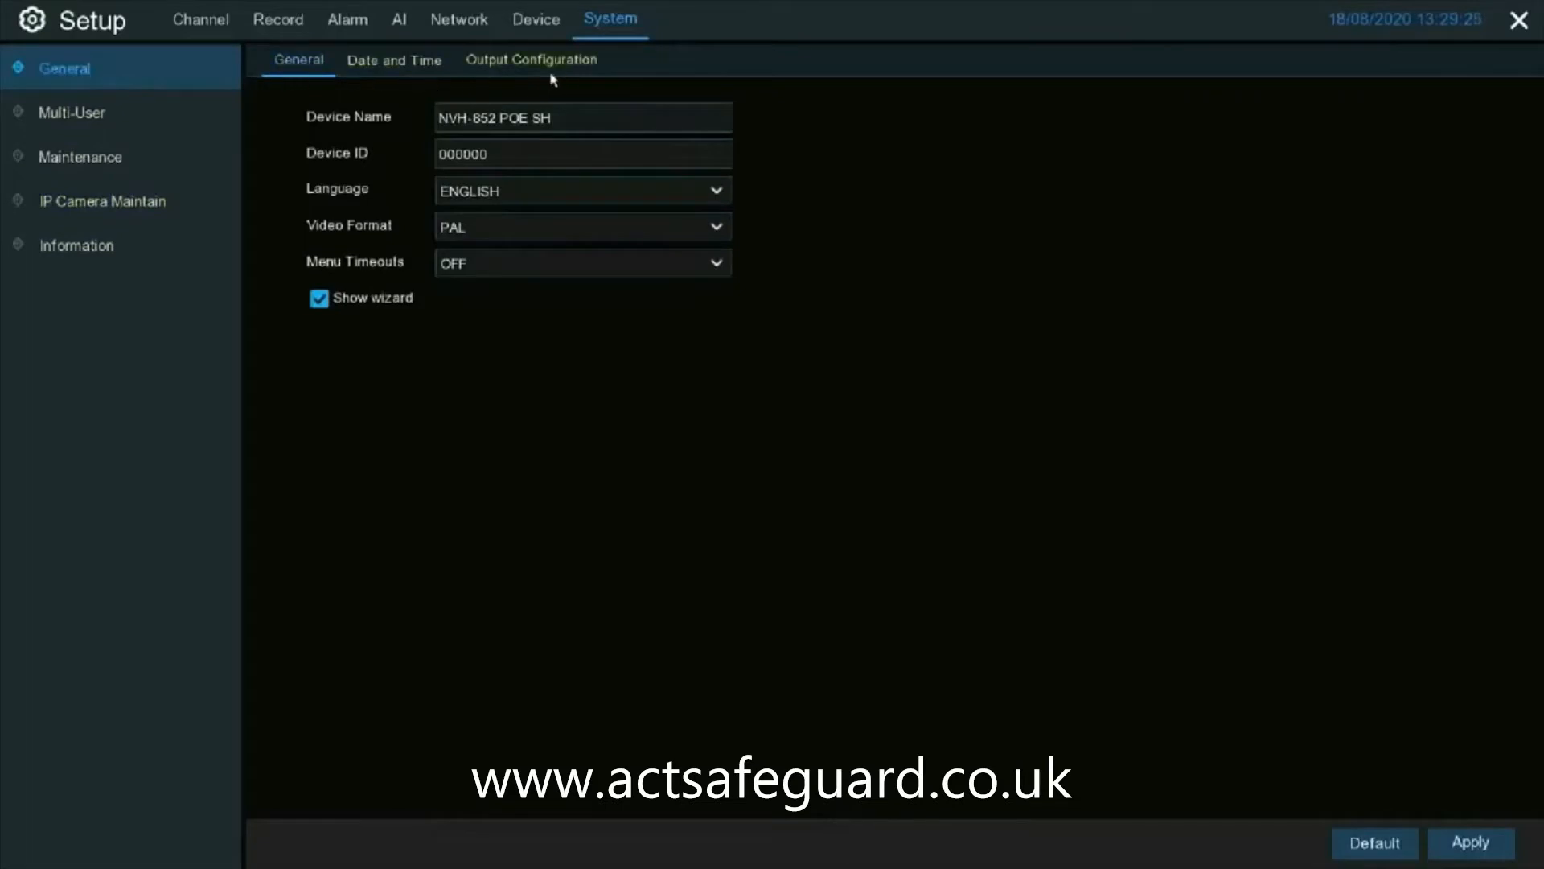
Examine the system's multi-user, general, and date and time settings
left_click(197, 108)
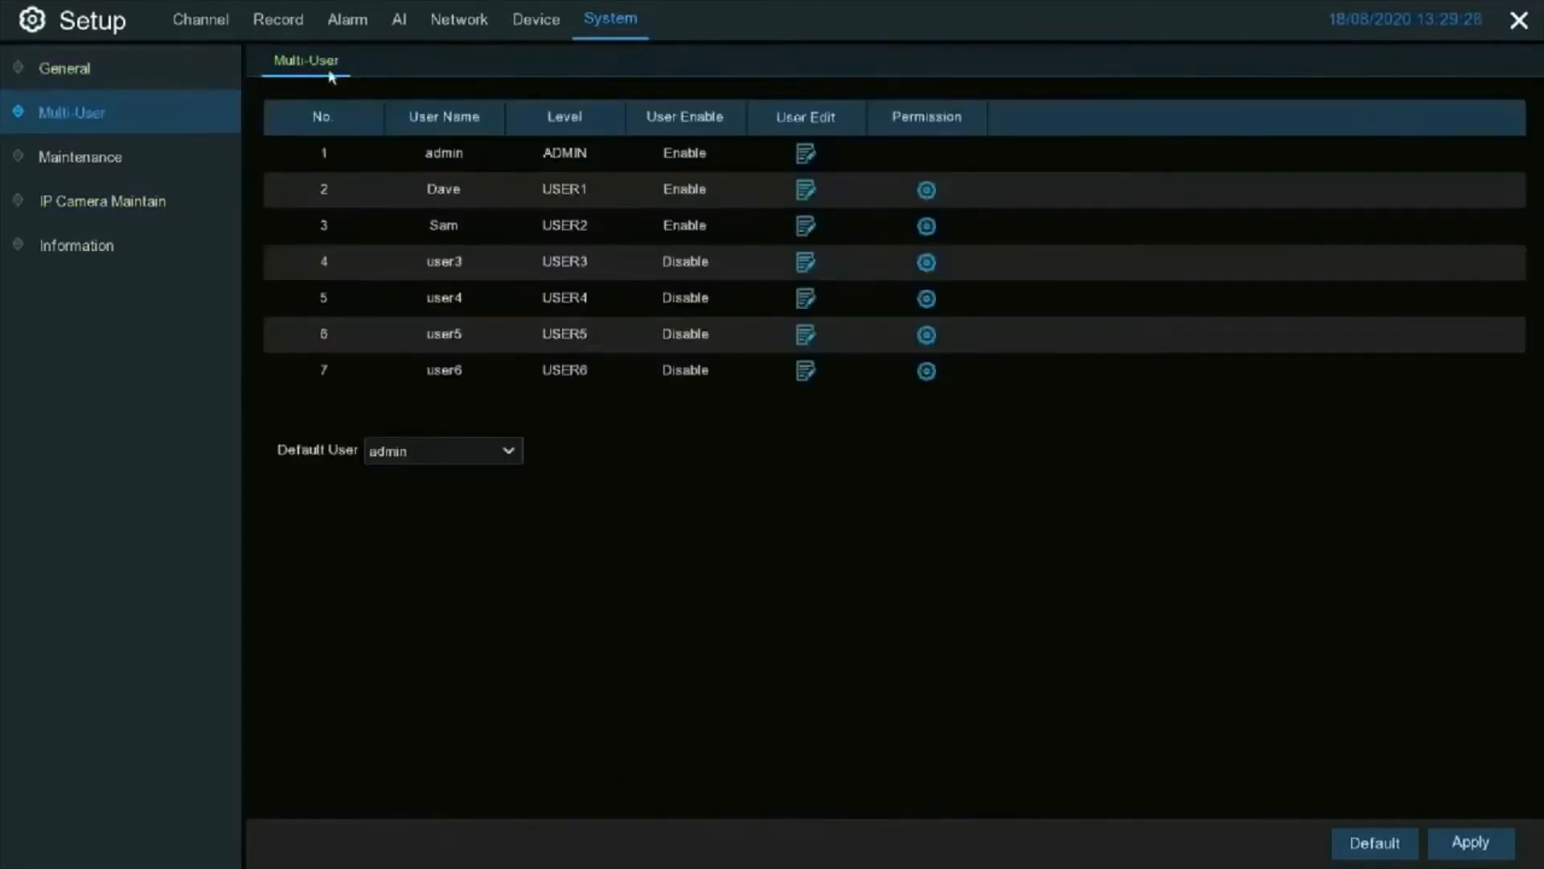
left_click(201, 70)
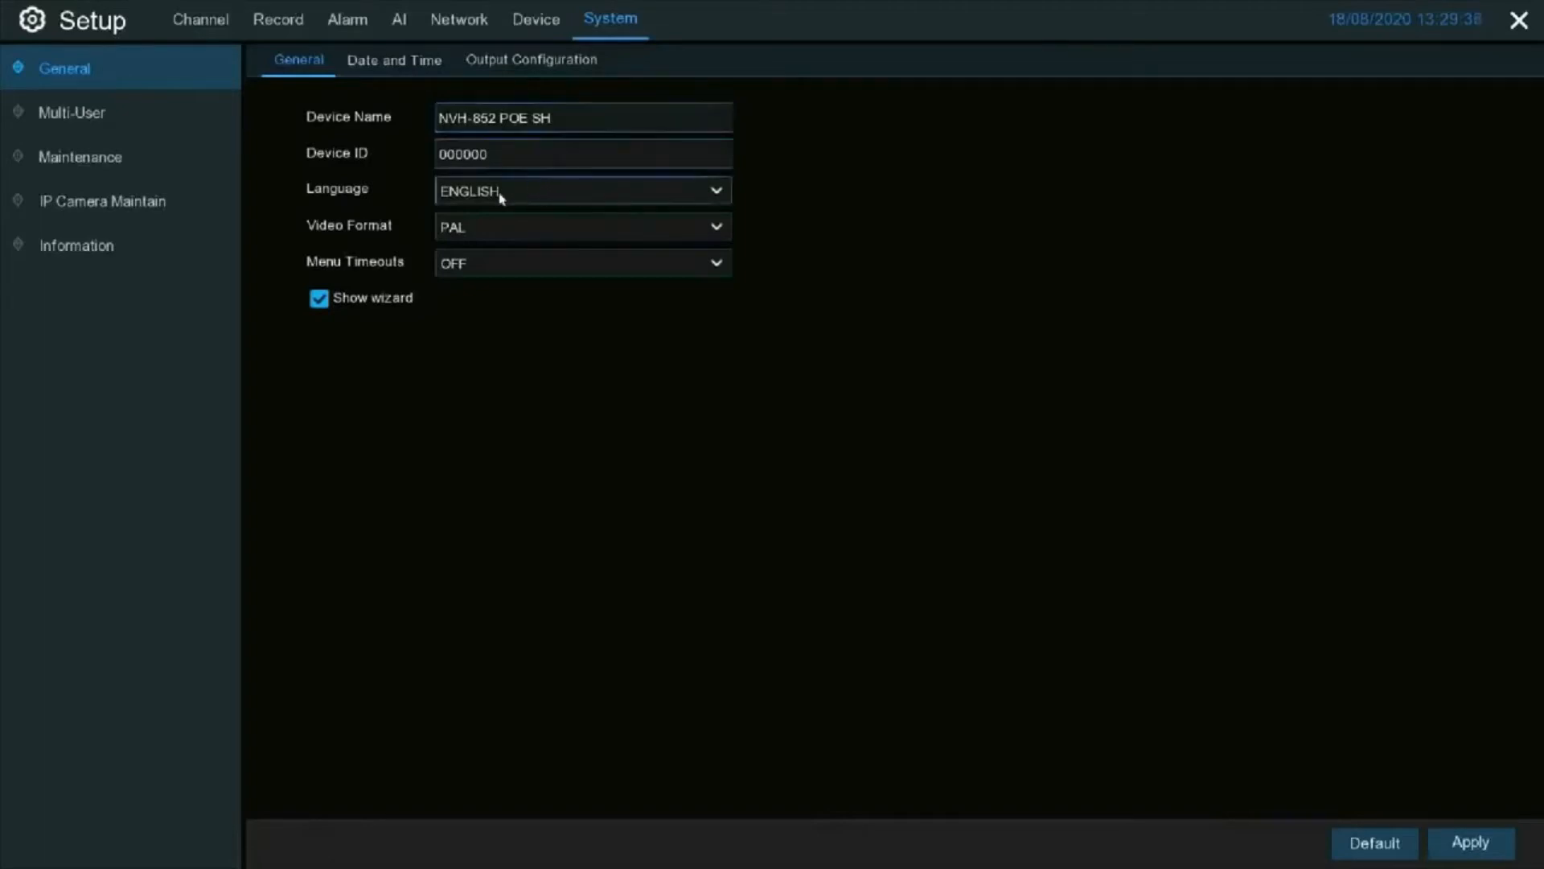
left_click(386, 71)
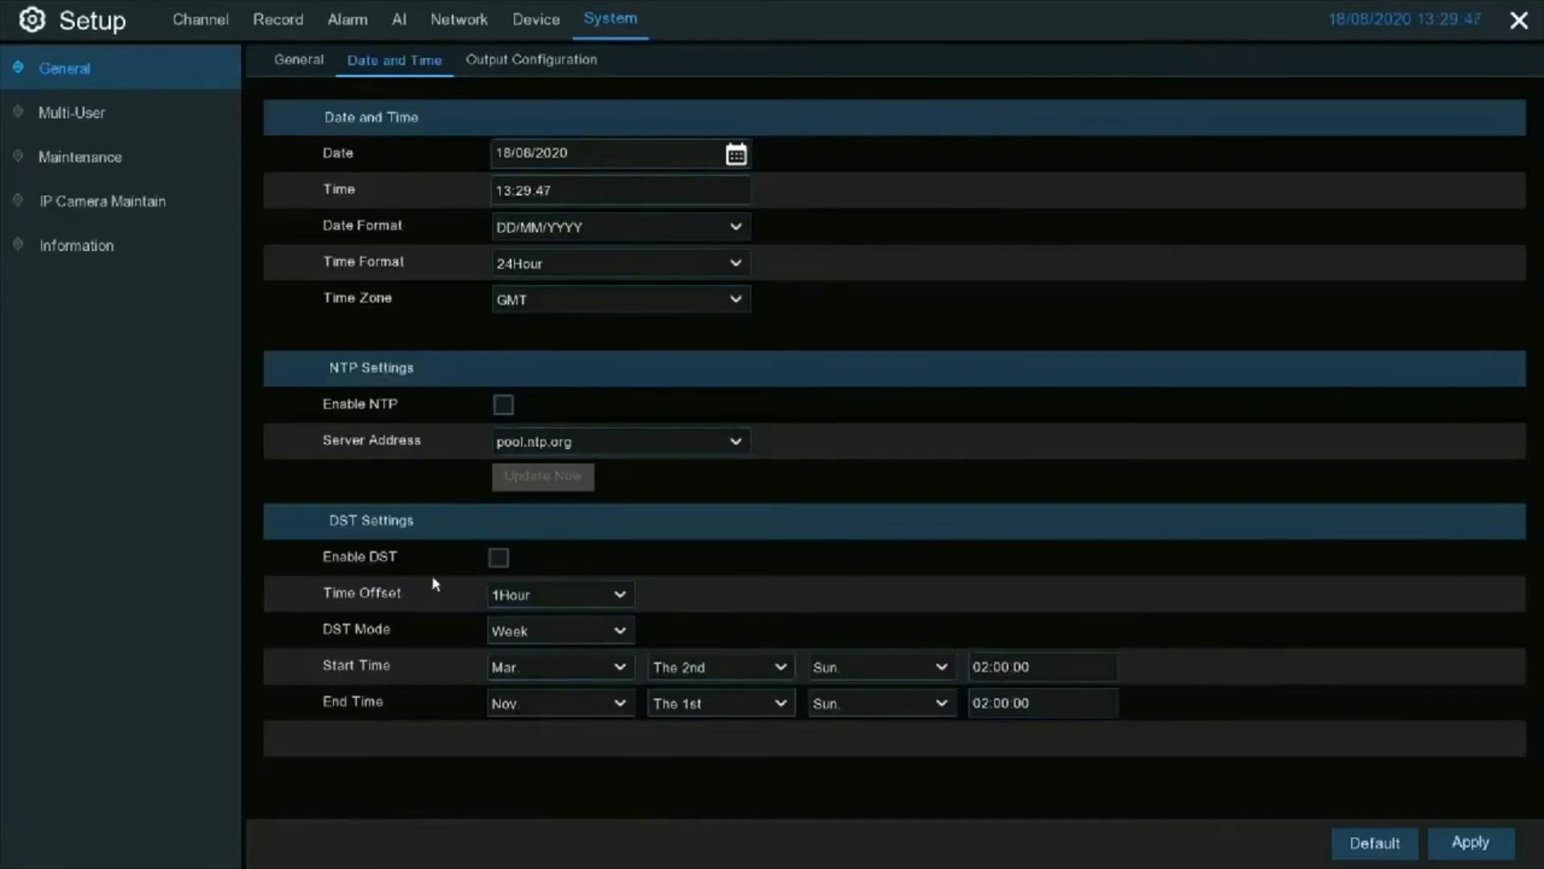
In the output configuration, keep LIVE-OUT as the video output, set the sequence mode to Layout6, and open the sequence dwell time for editing
left_click(509, 64)
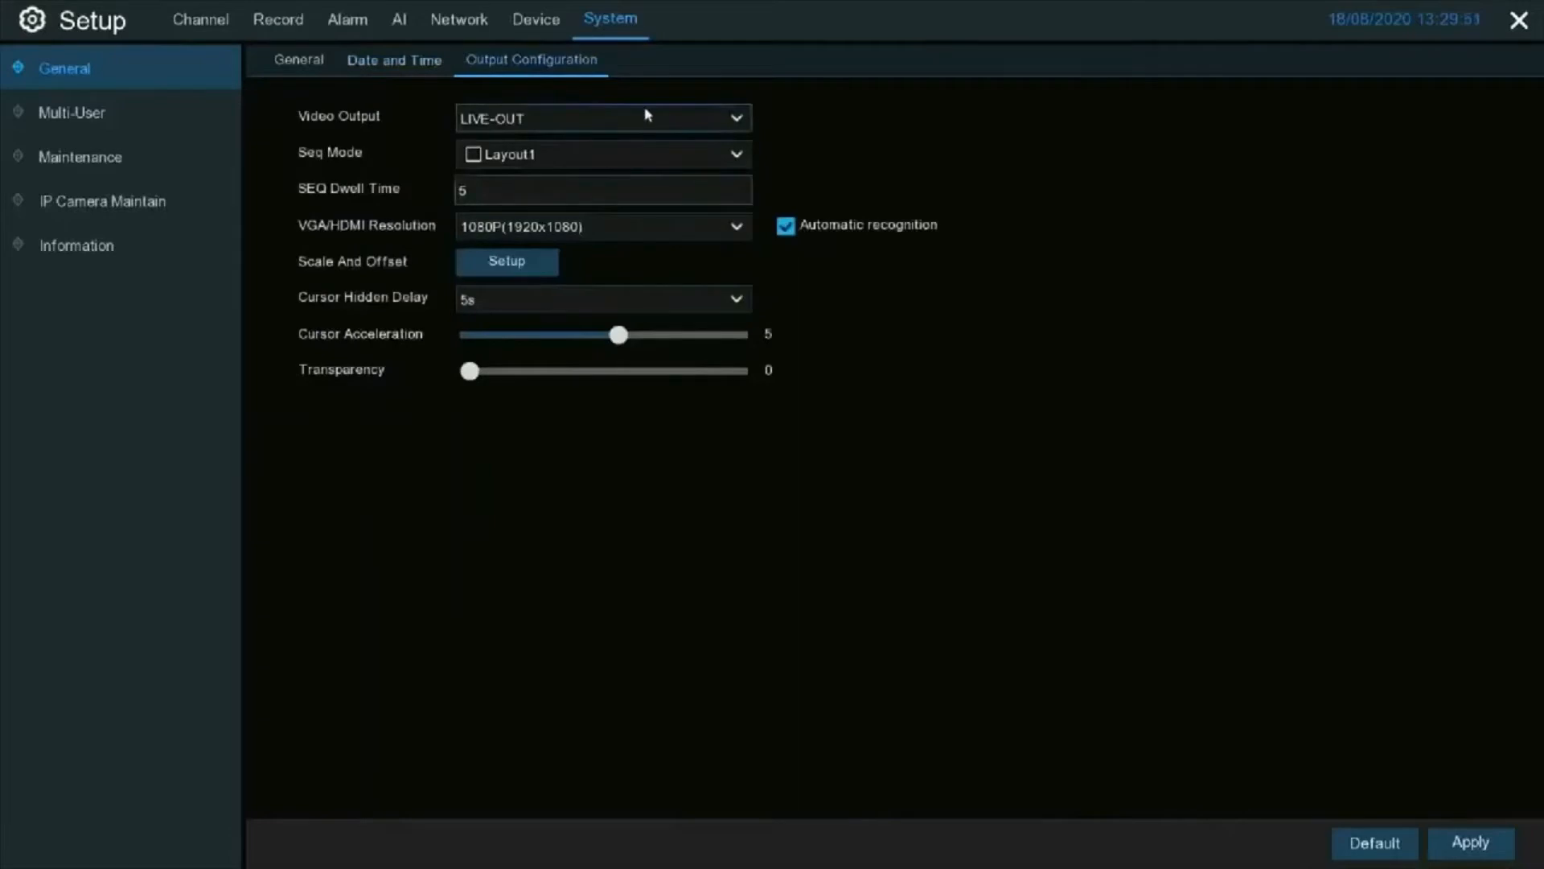
left_click(632, 127)
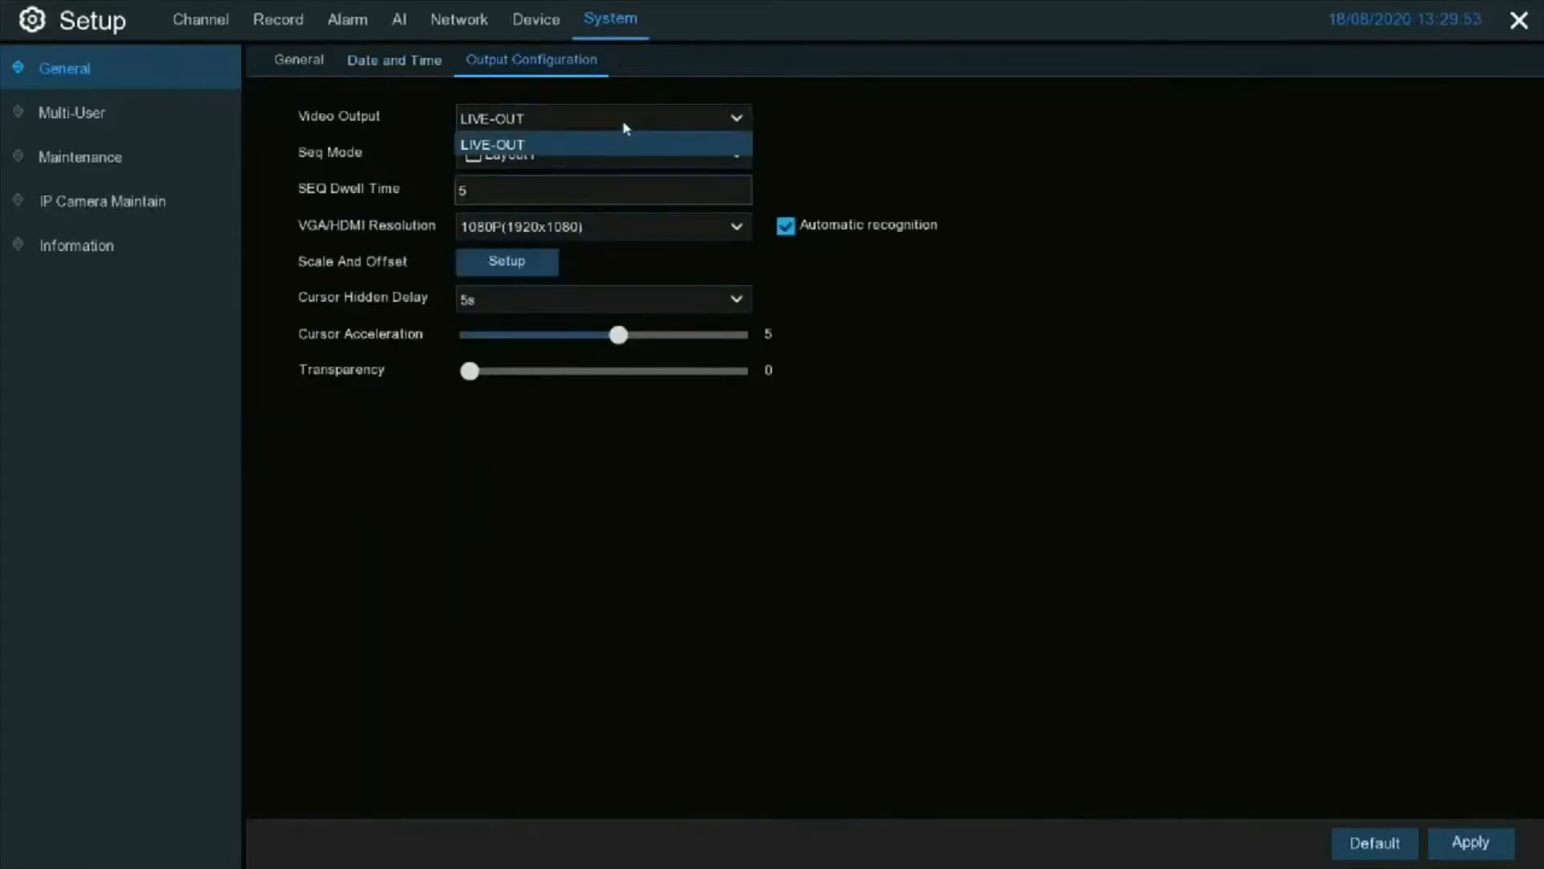
left_click(626, 139)
left_click(555, 160)
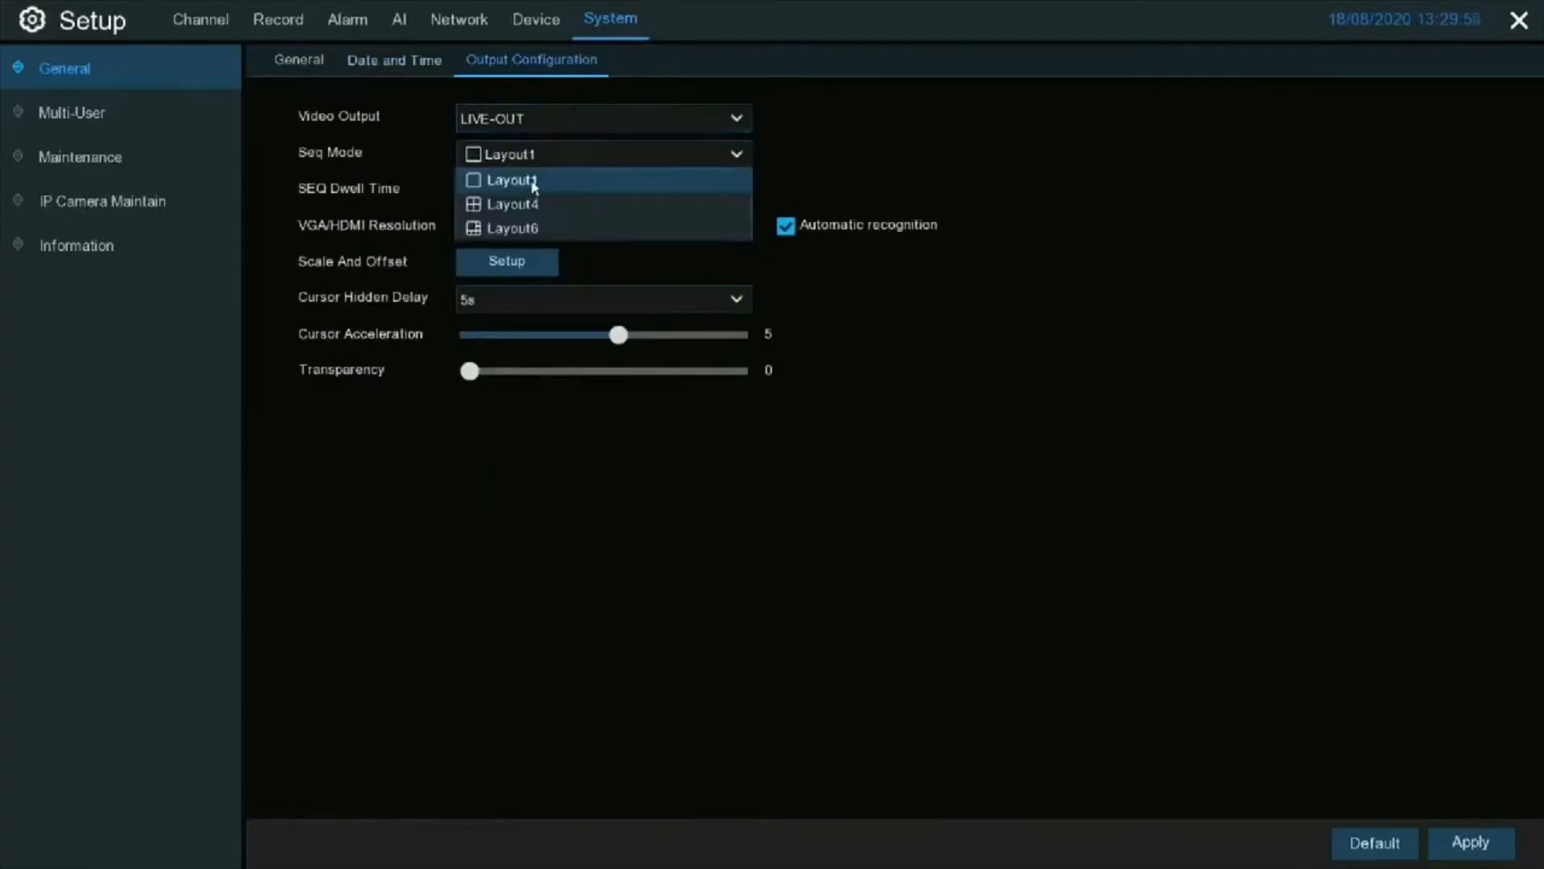
left_click(485, 230)
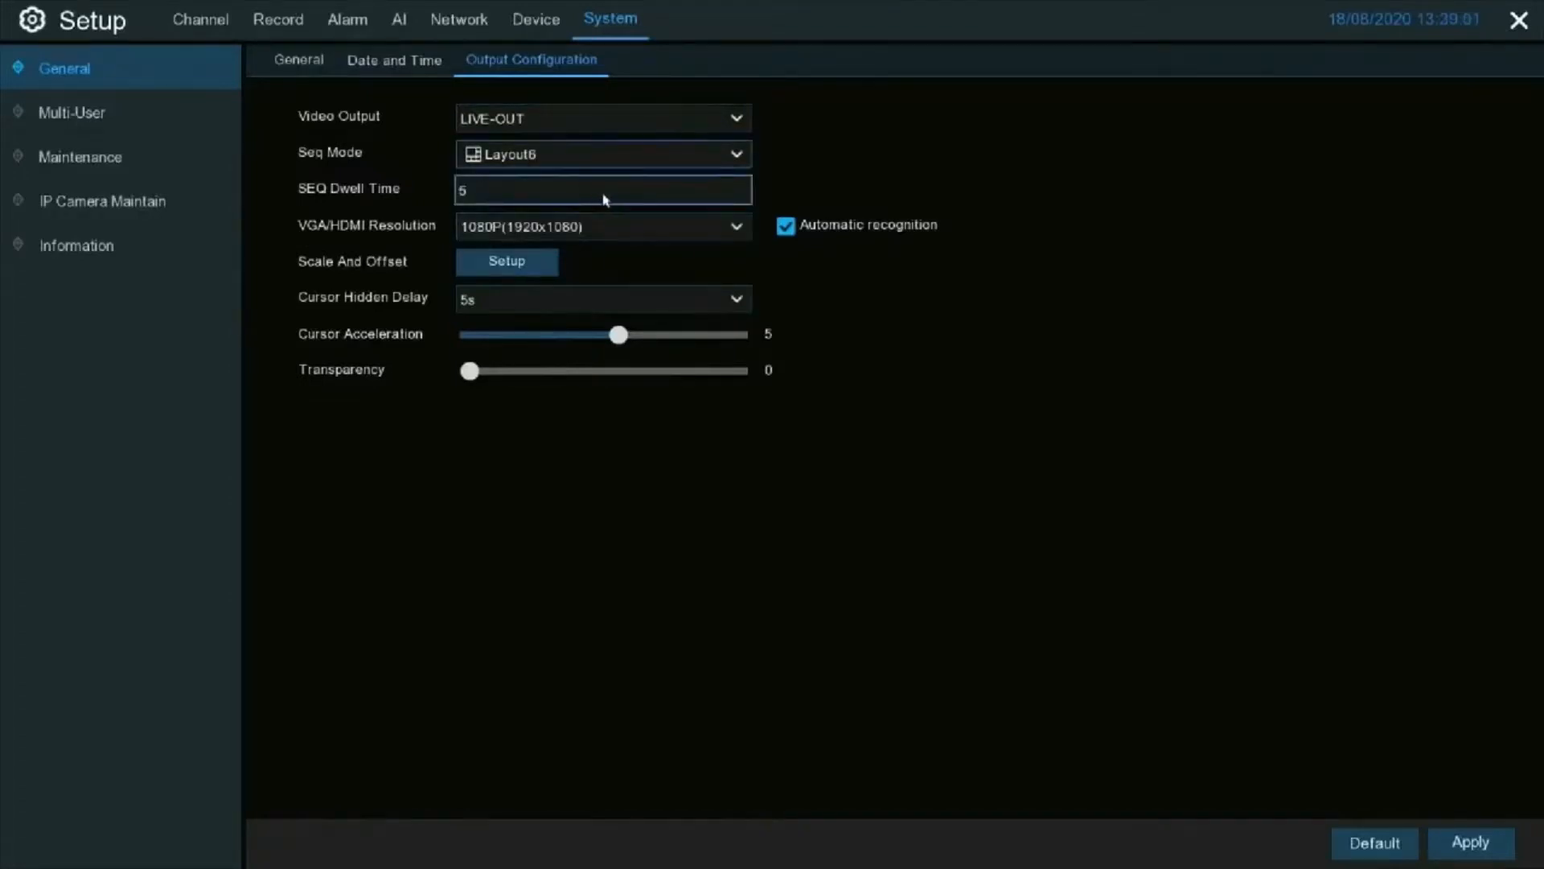
left_click(606, 200)
left_click(605, 200)
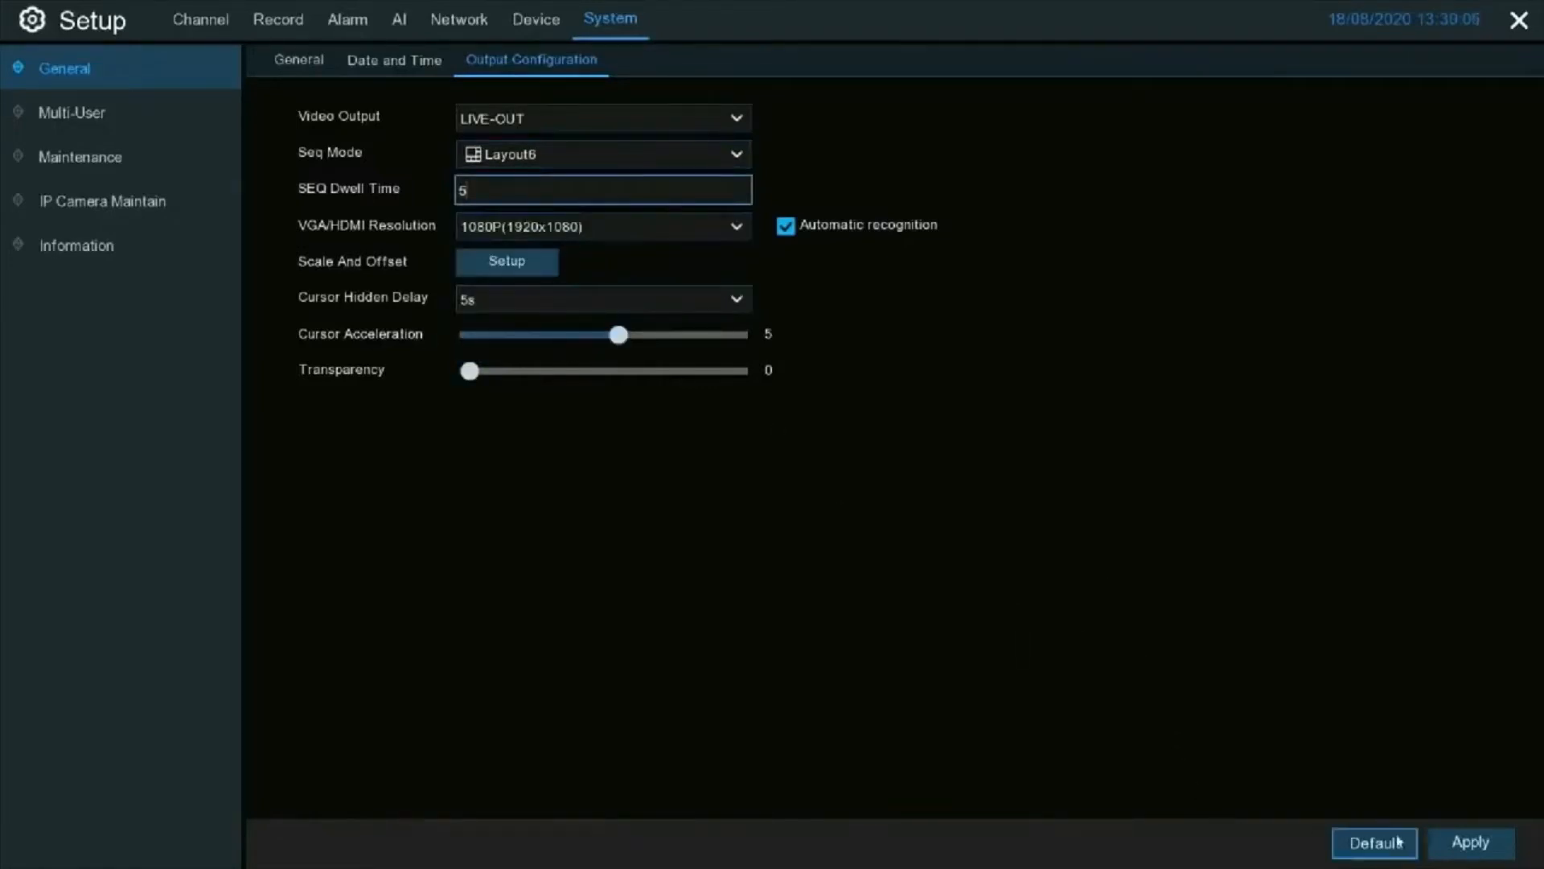
Keep the sequence dwell time at 5 and apply the output configuration
left_click(1471, 842)
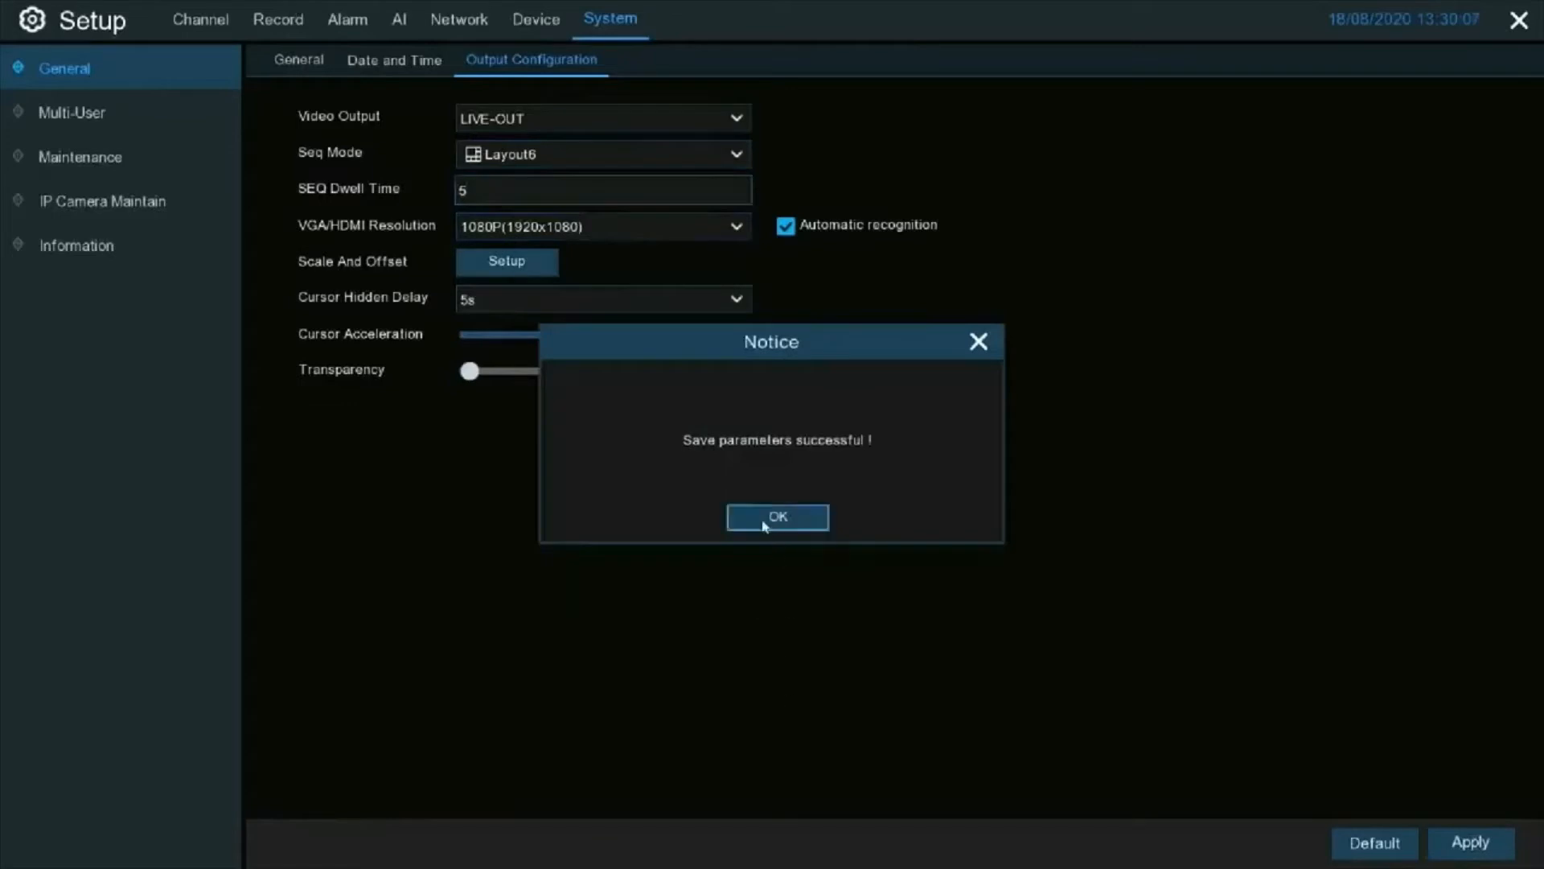
left_click(779, 517)
Examine the permissions of the USER2 account in the multi-user settings and leave them without saving
left_click(161, 114)
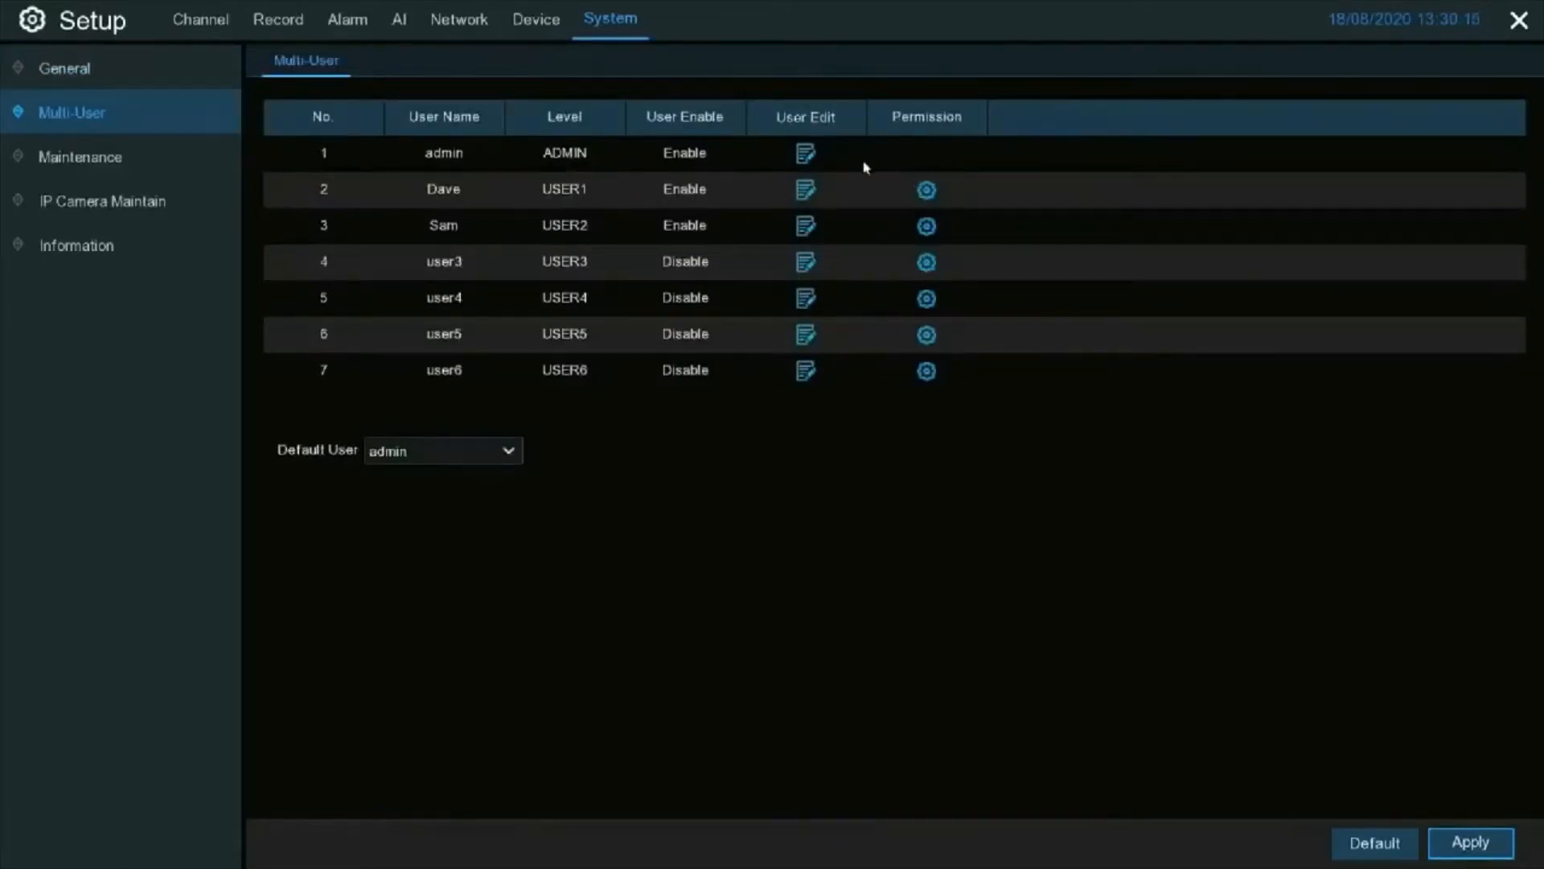
left_click(926, 226)
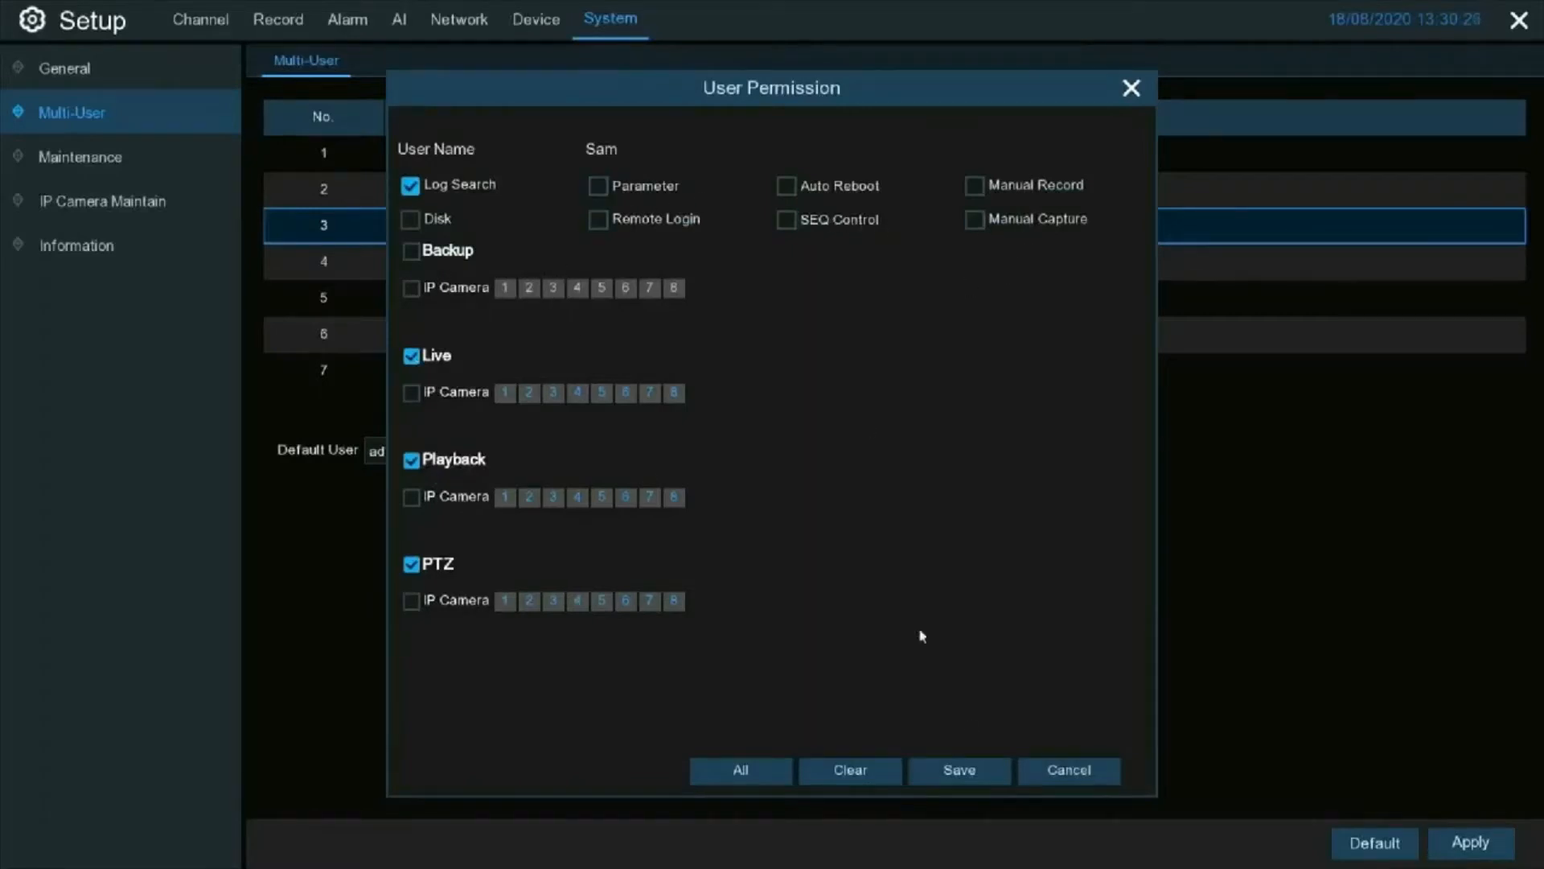
left_click(1045, 771)
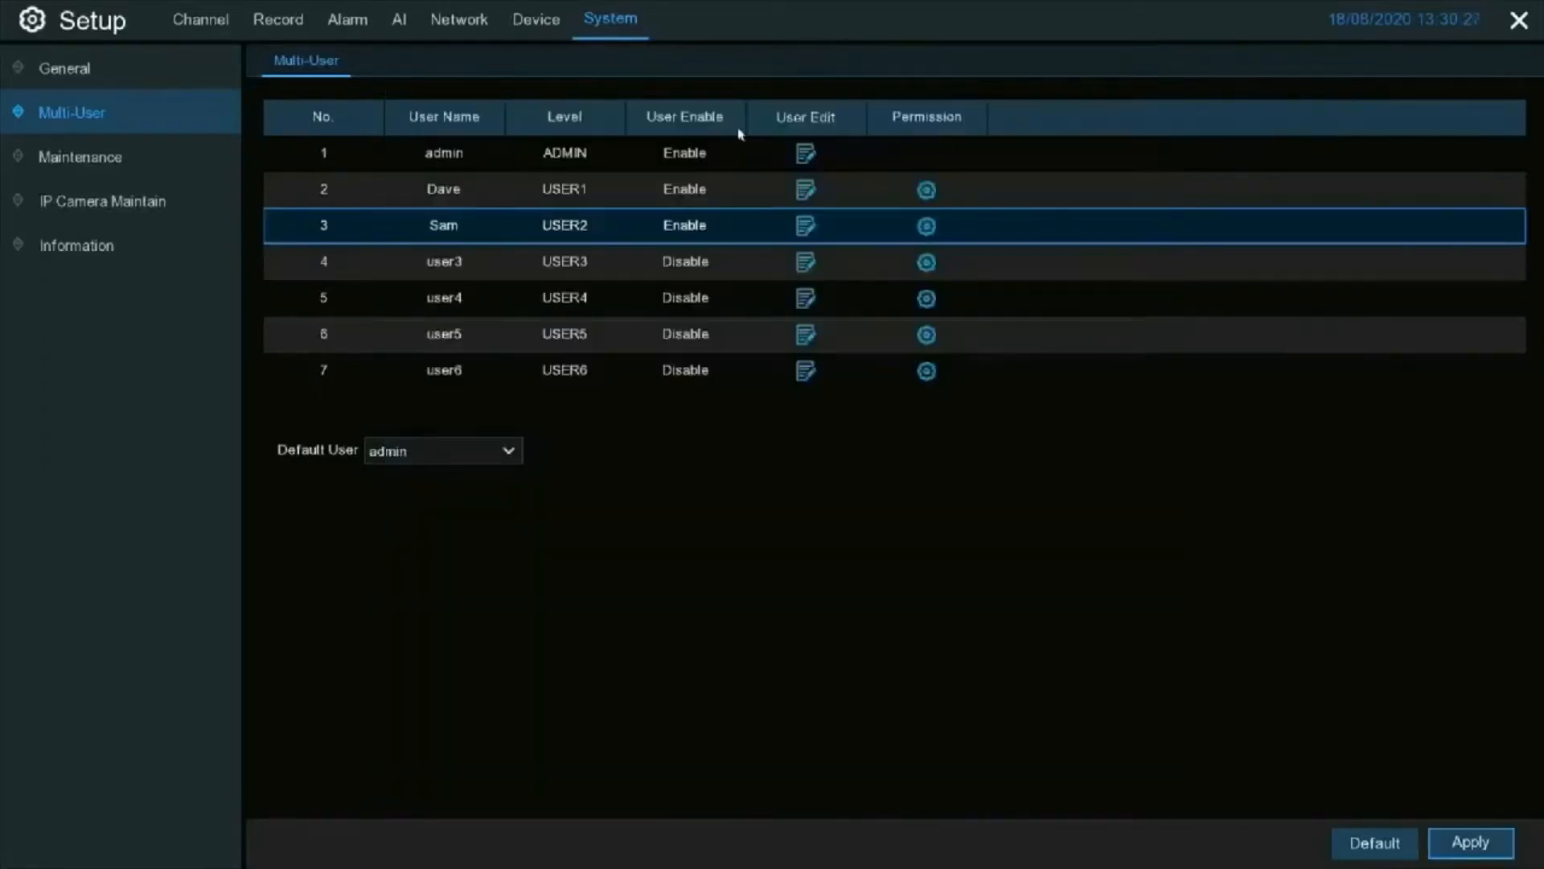
Review the USER2 account's edit settings, leaving it enabled, and the default user choices, keeping admin
left_click(806, 229)
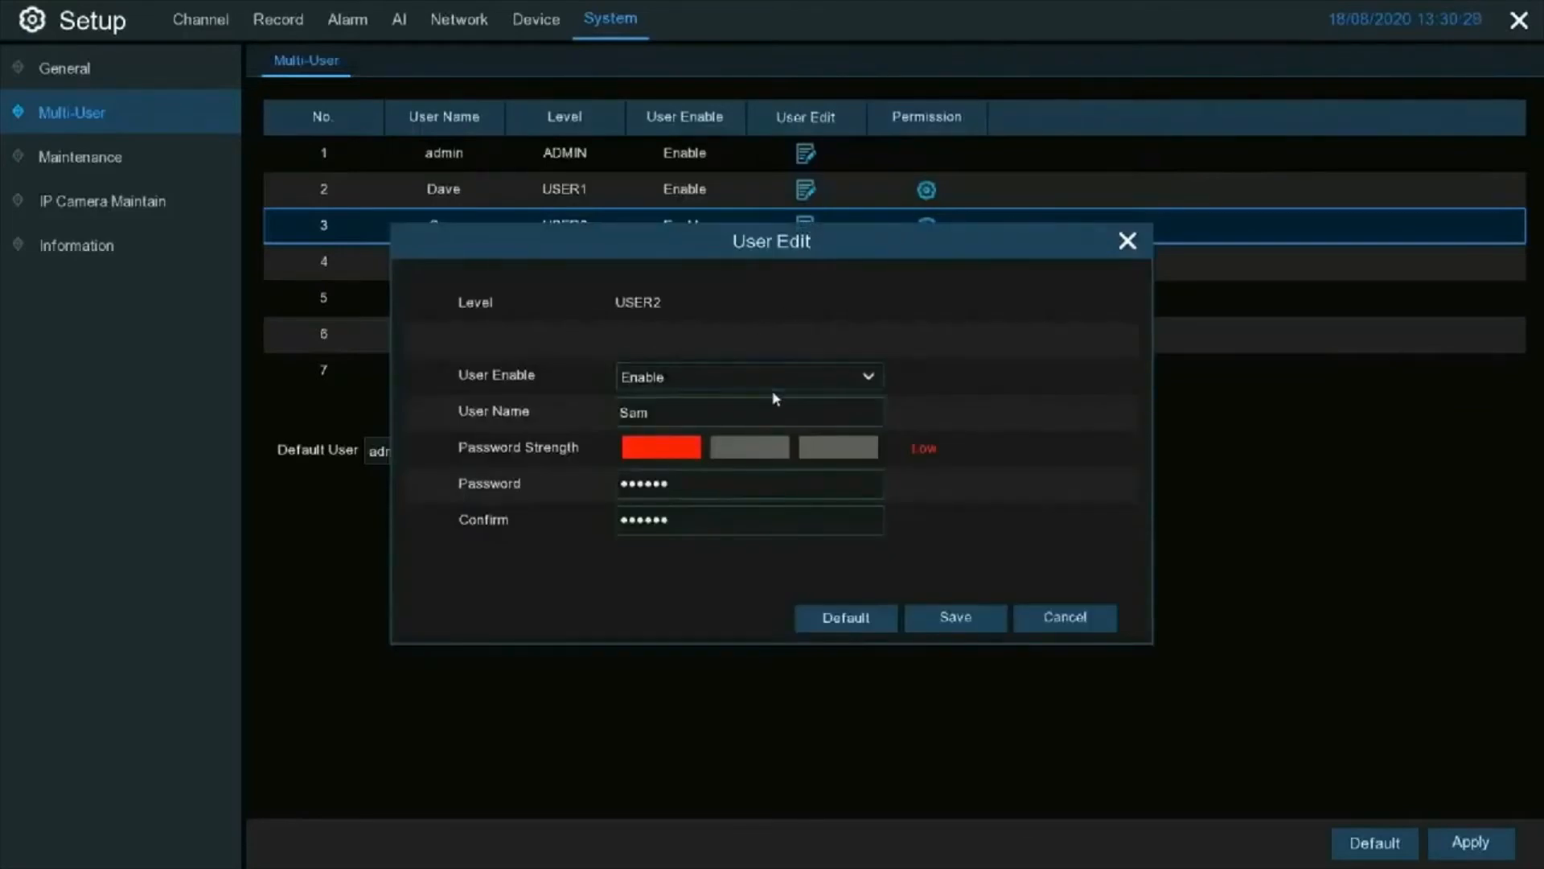
left_click(813, 381)
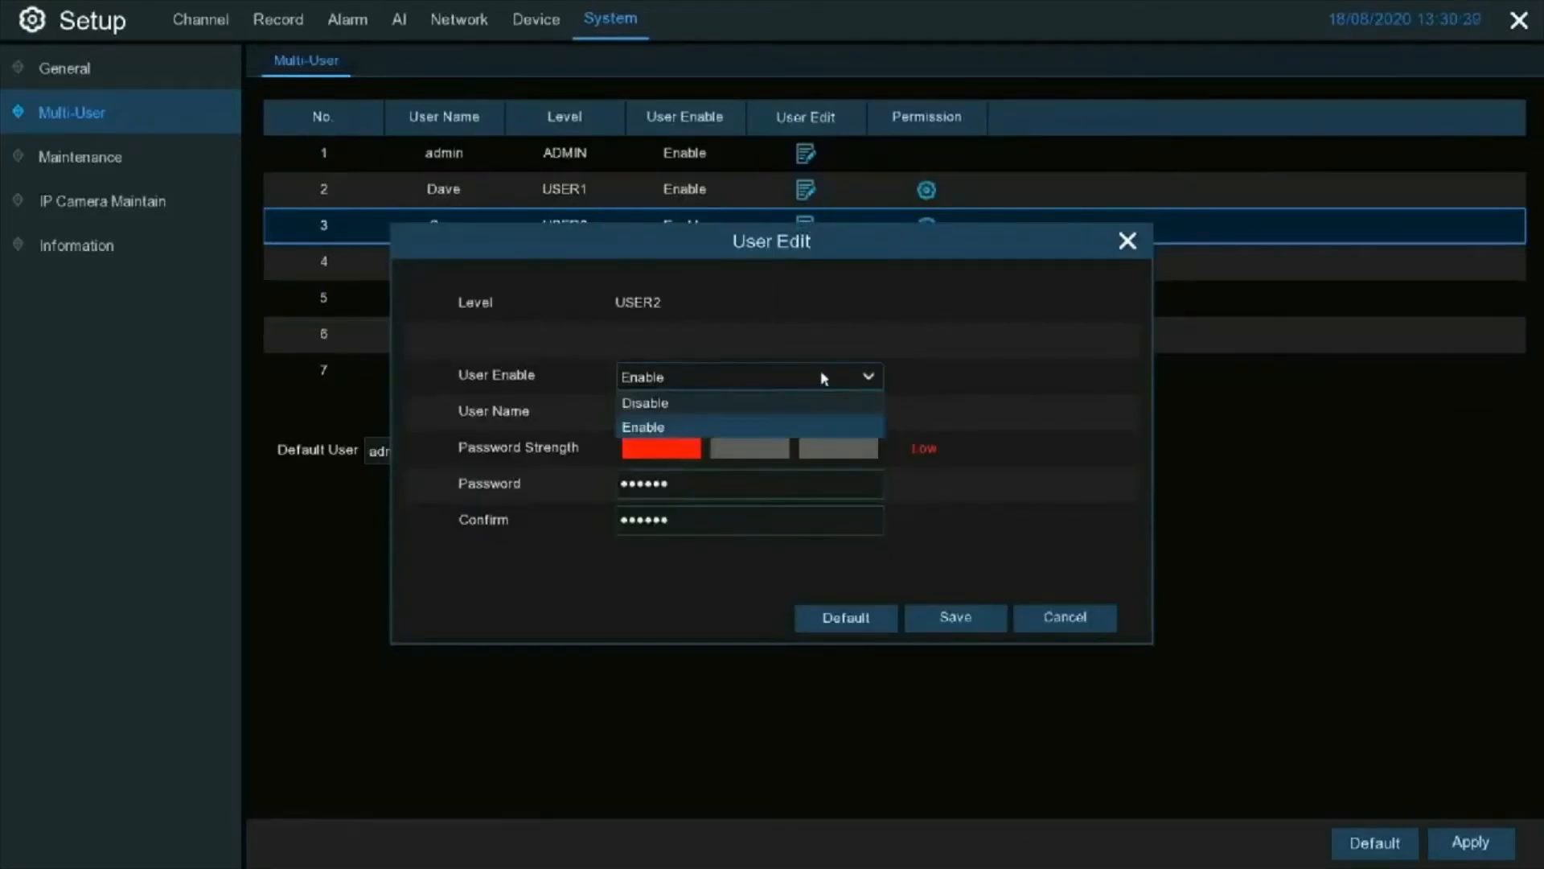
left_click(823, 376)
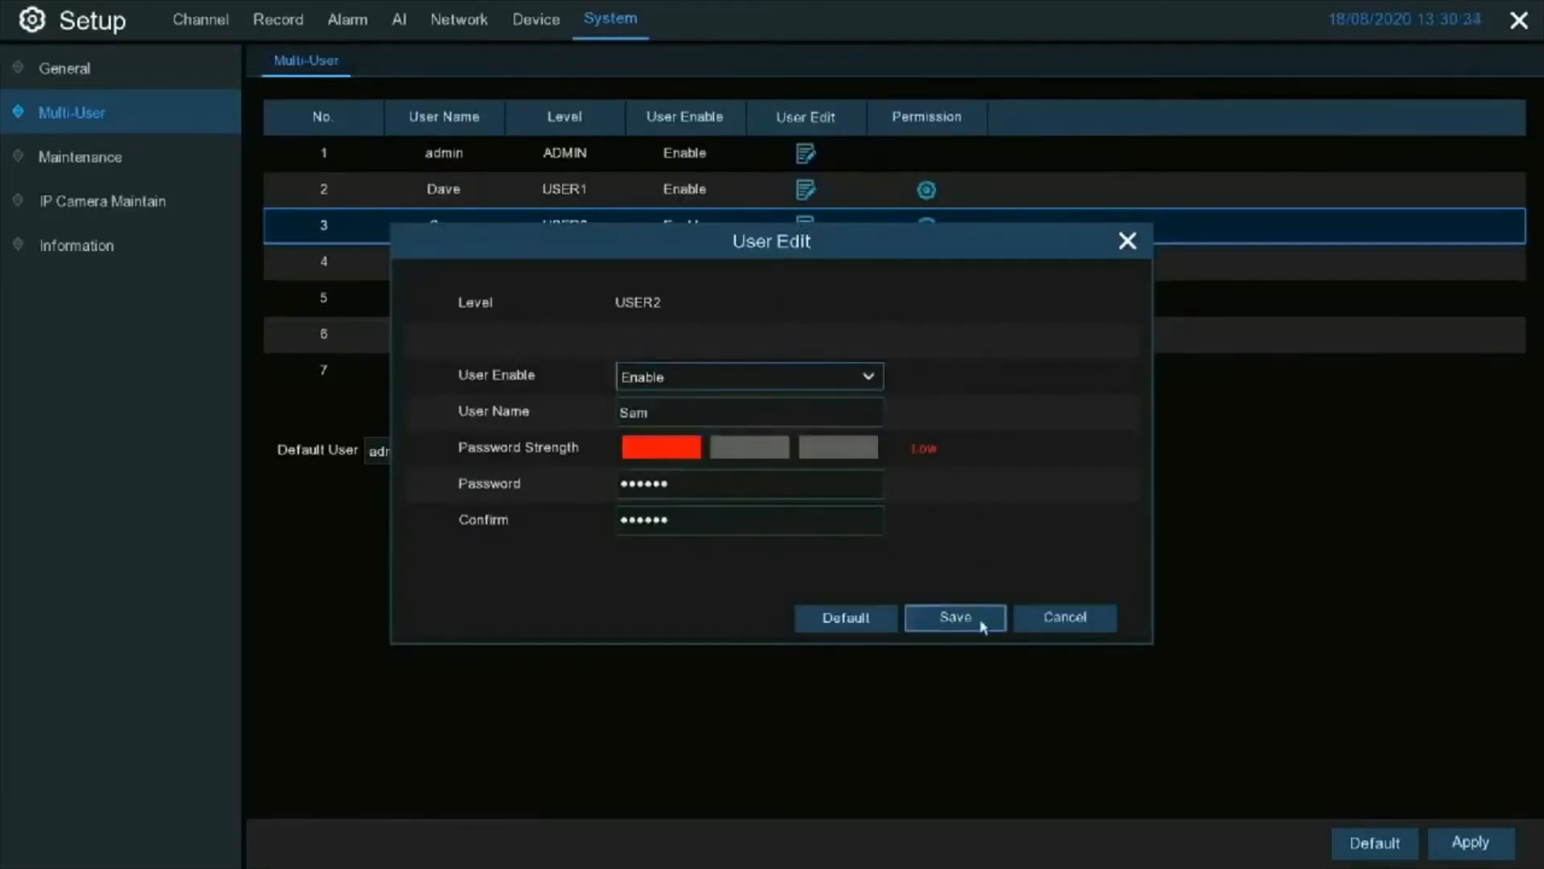
left_click(955, 624)
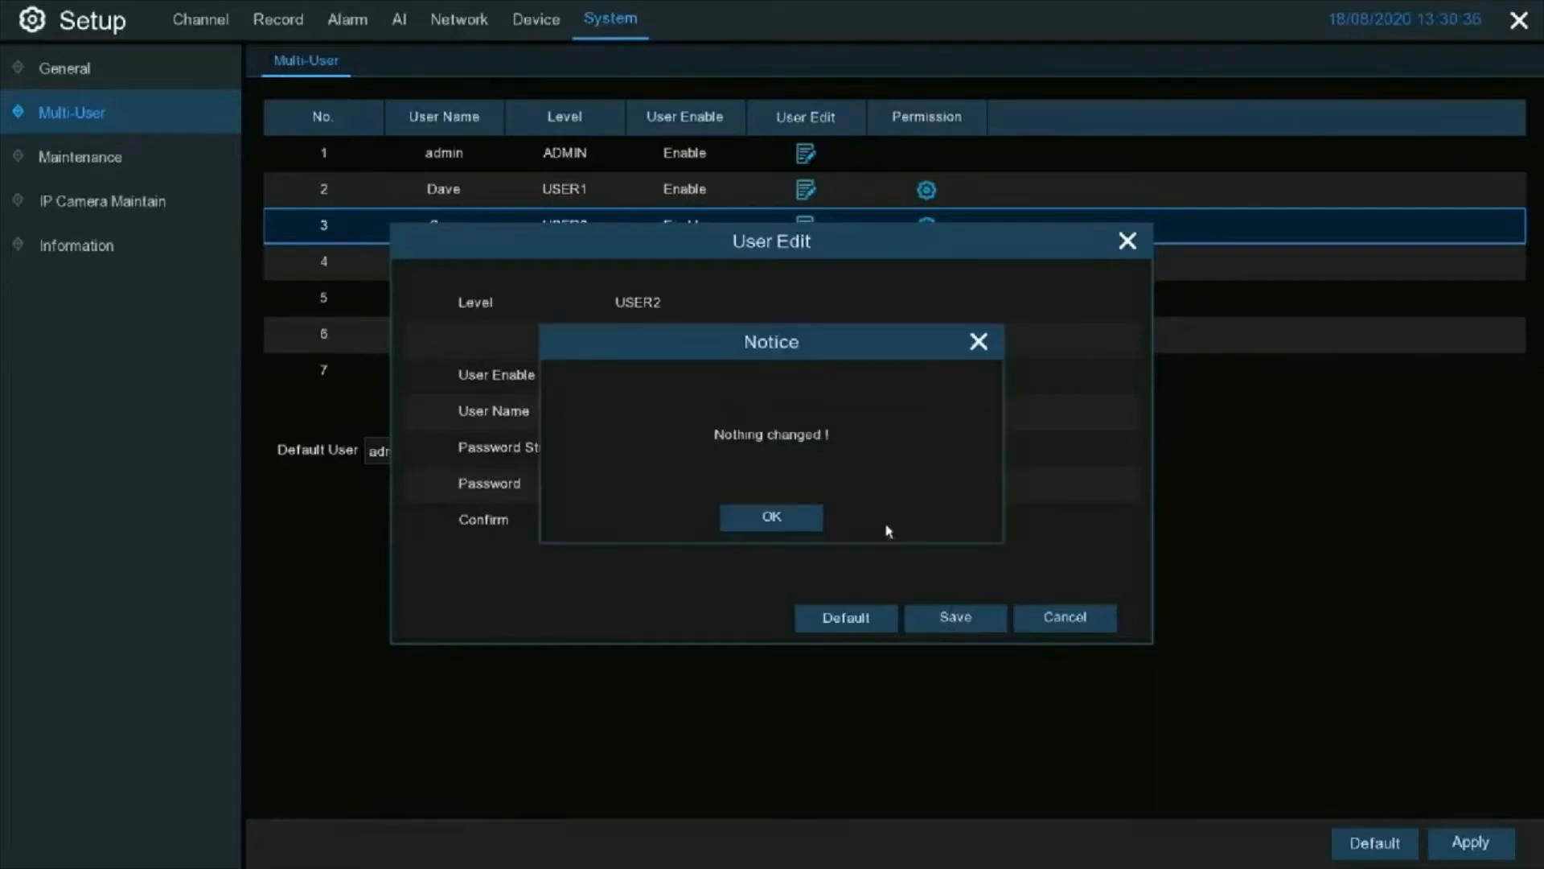
left_click(817, 515)
left_click(1063, 619)
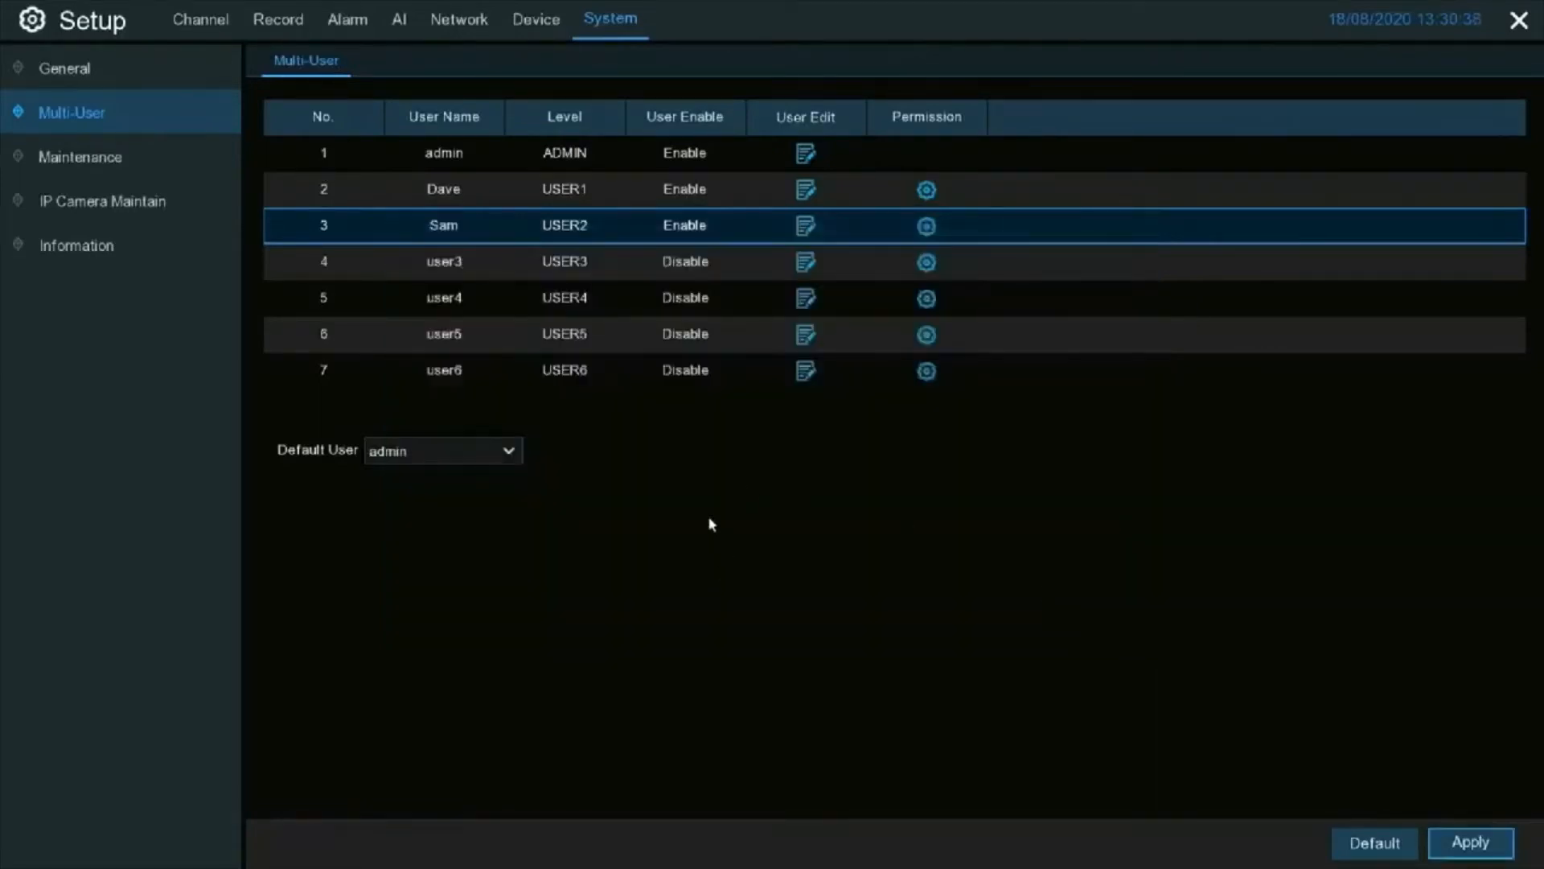
left_click(509, 451)
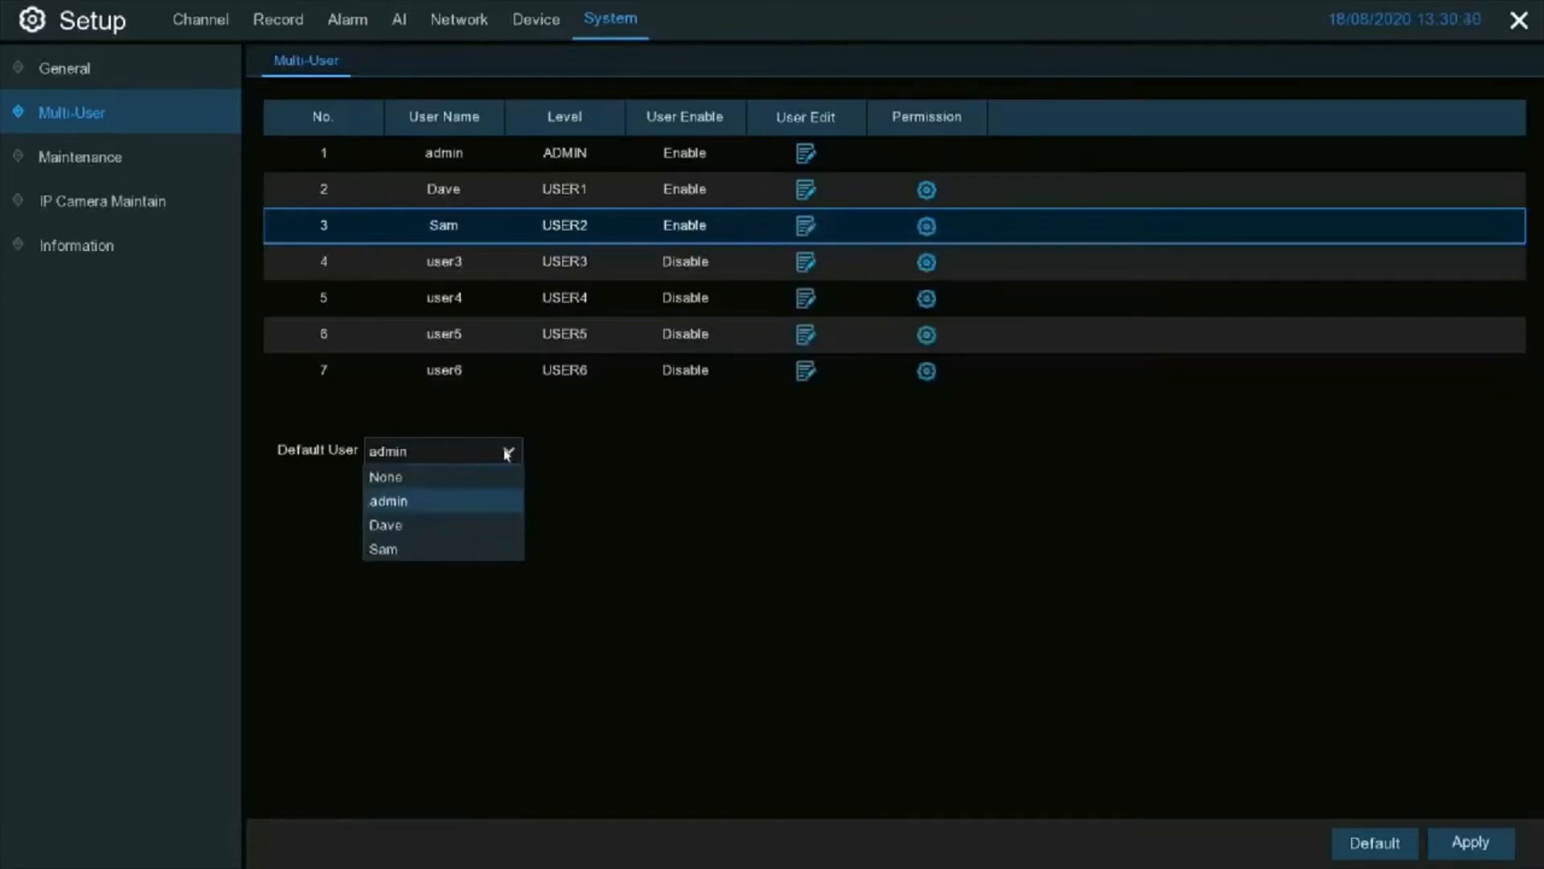
left_click(595, 465)
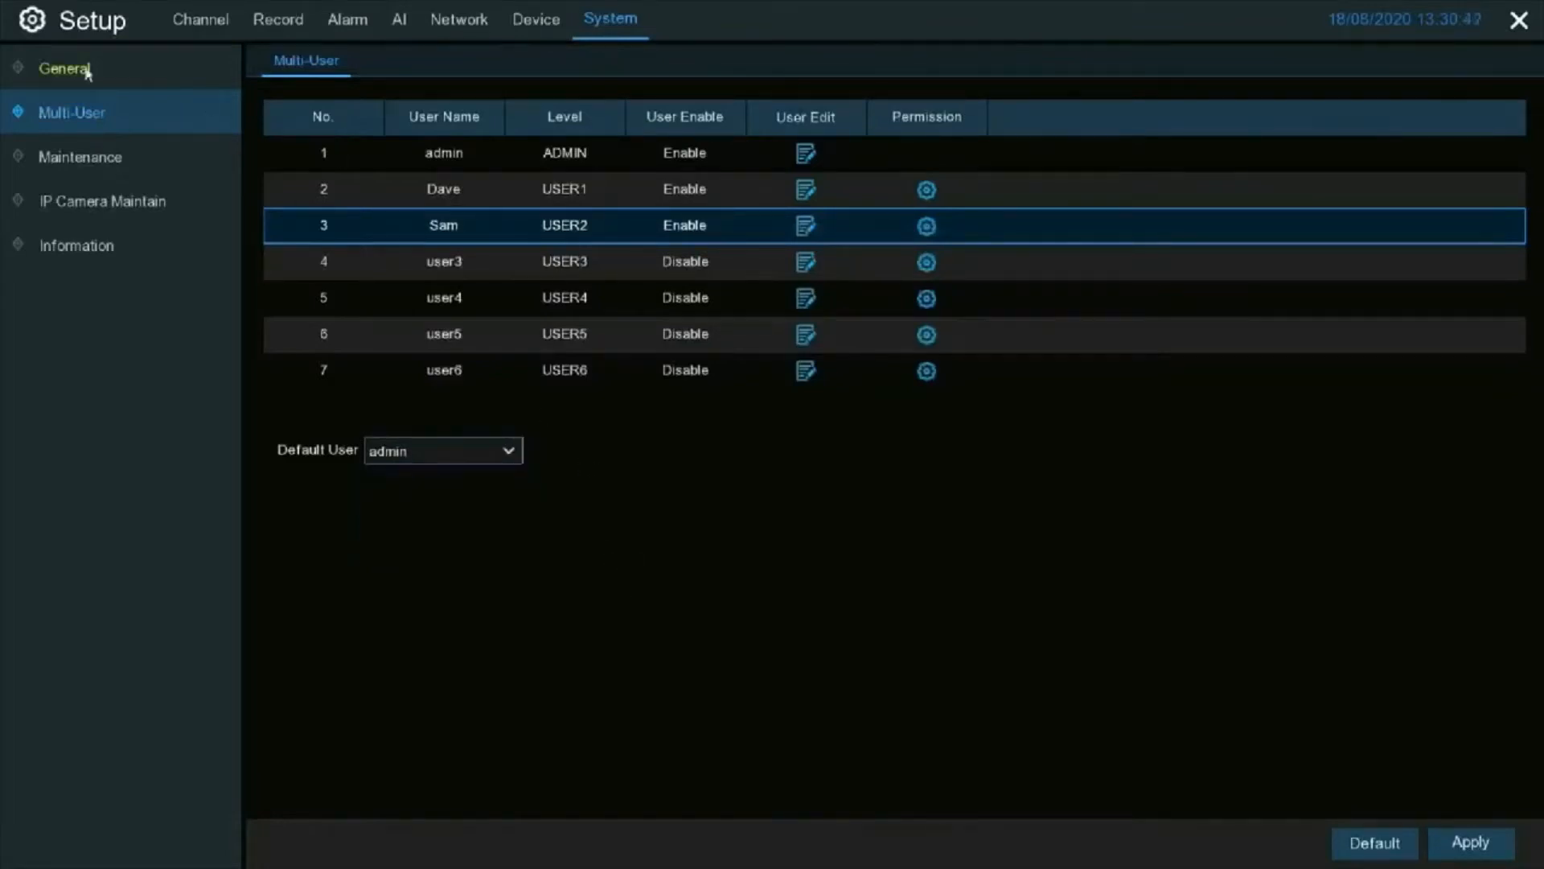
Search the maintenance log for all log types on 18/08/2020 and look through the entries
left_click(61, 158)
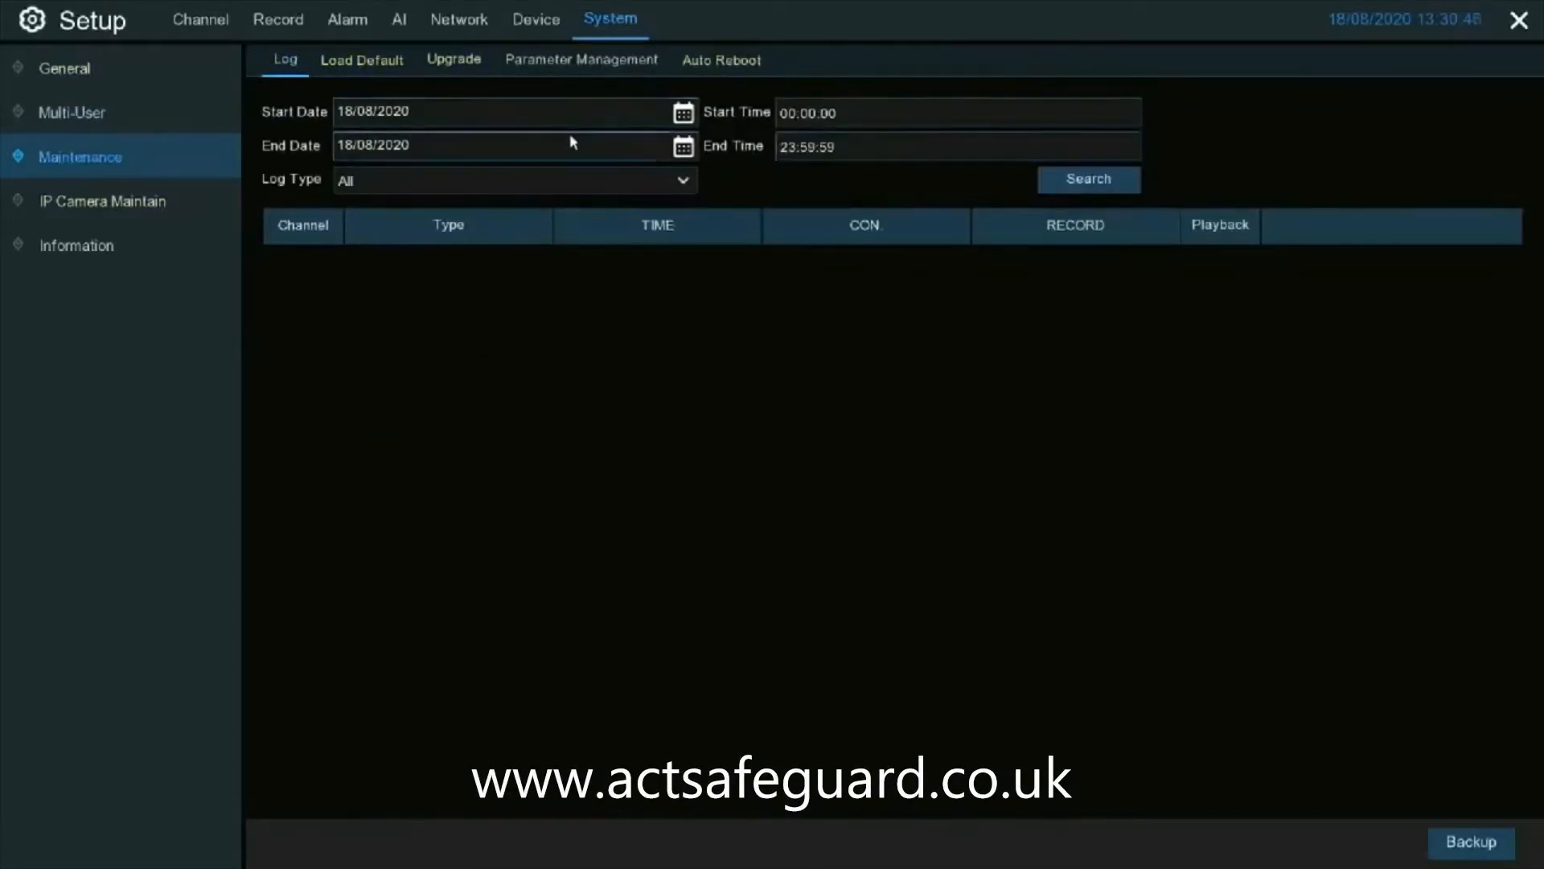
left_click(1083, 179)
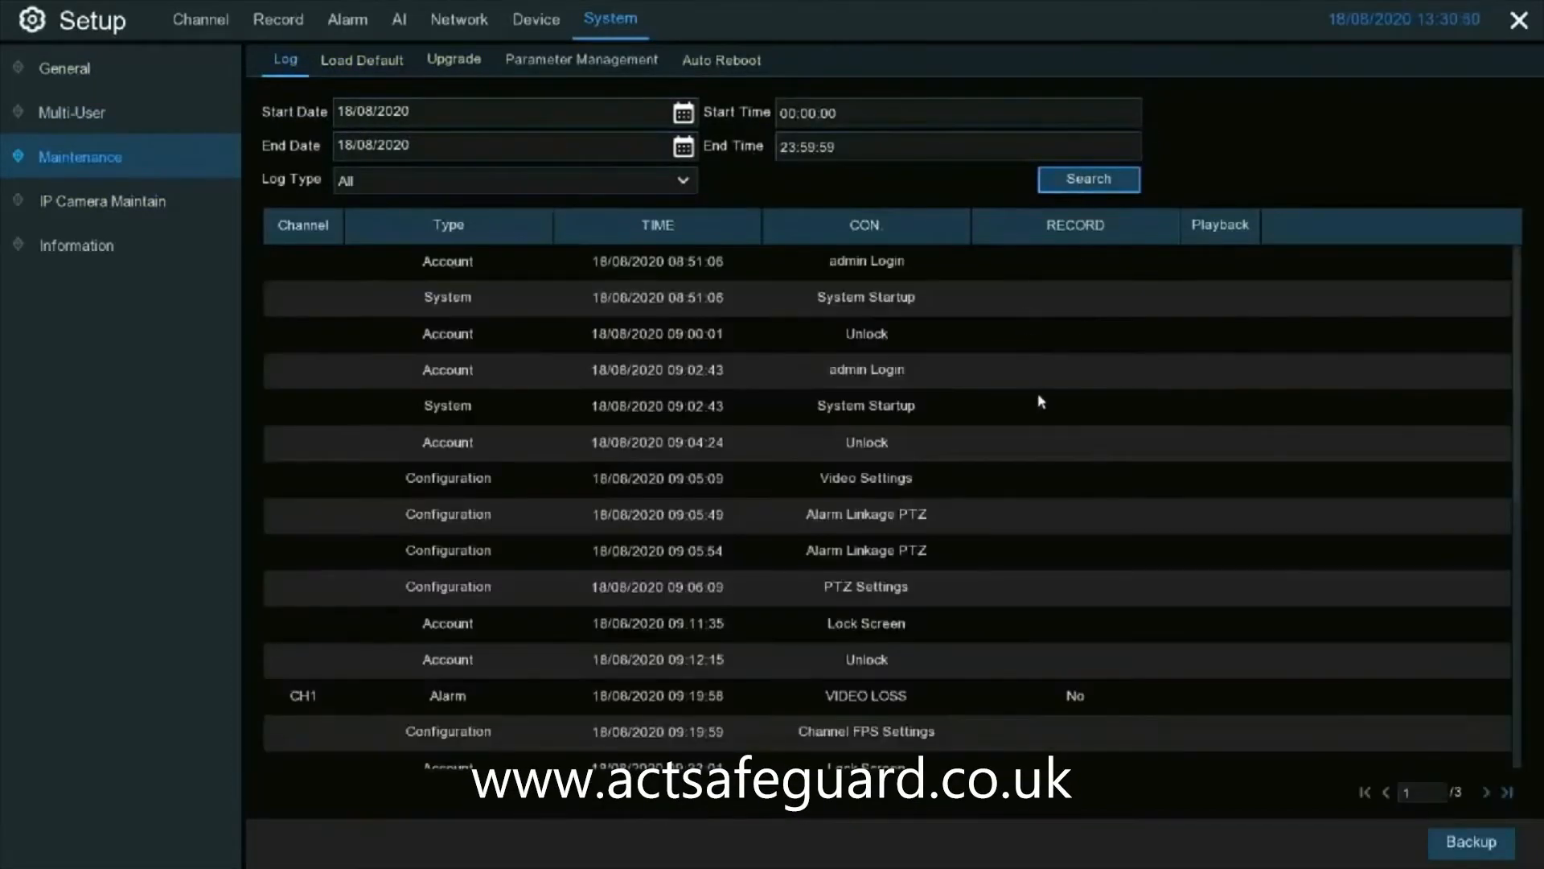
scroll(1035, 399, "down", 5)
scroll(1035, 395, "up", 3)
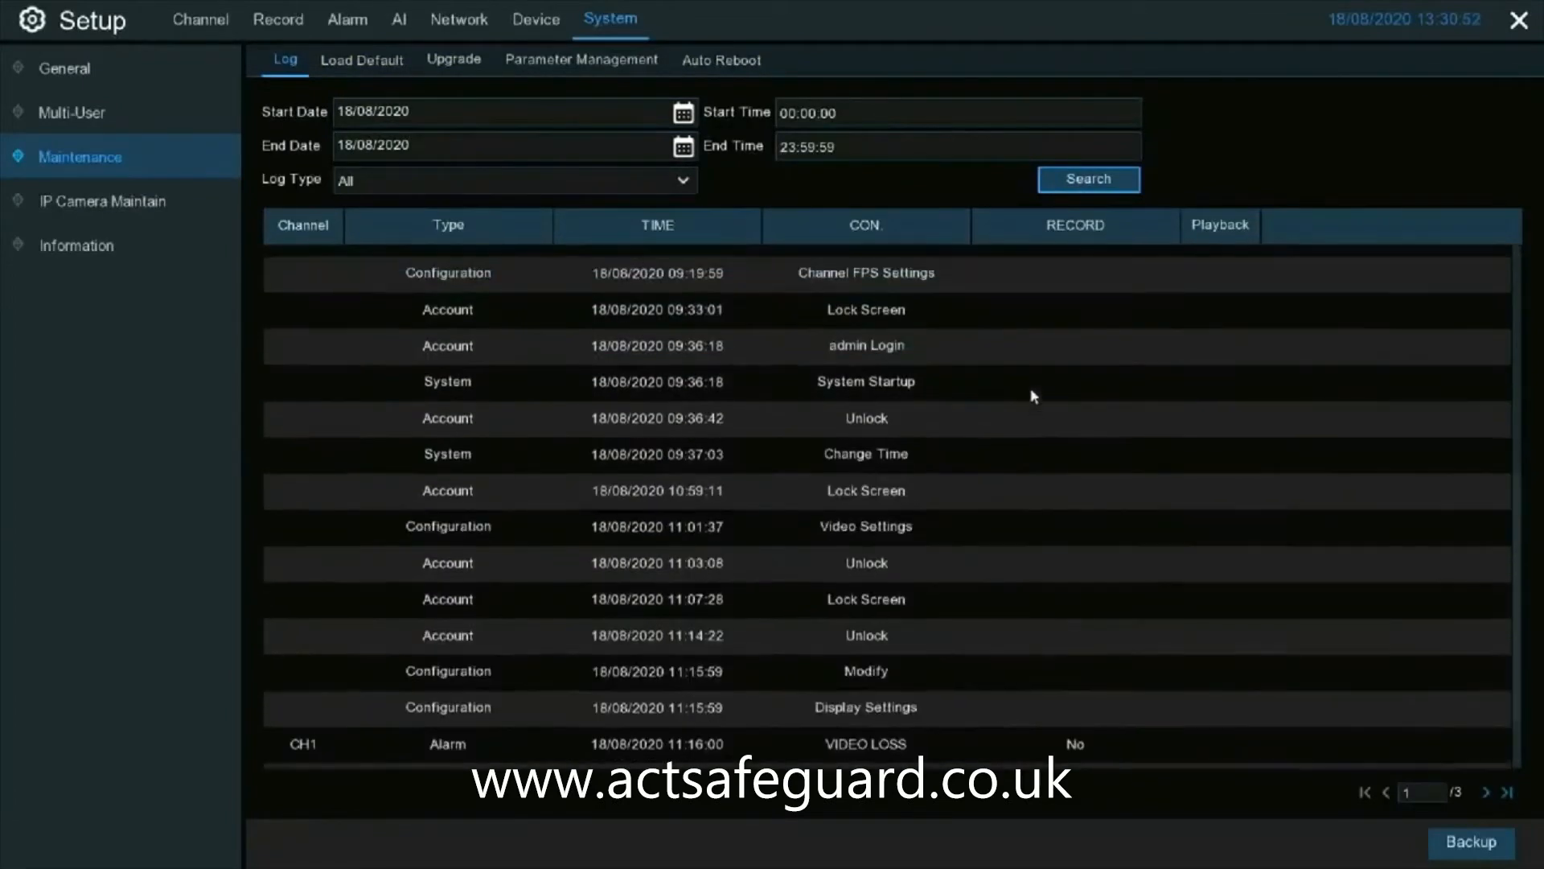
scroll(1035, 396, "up", 2)
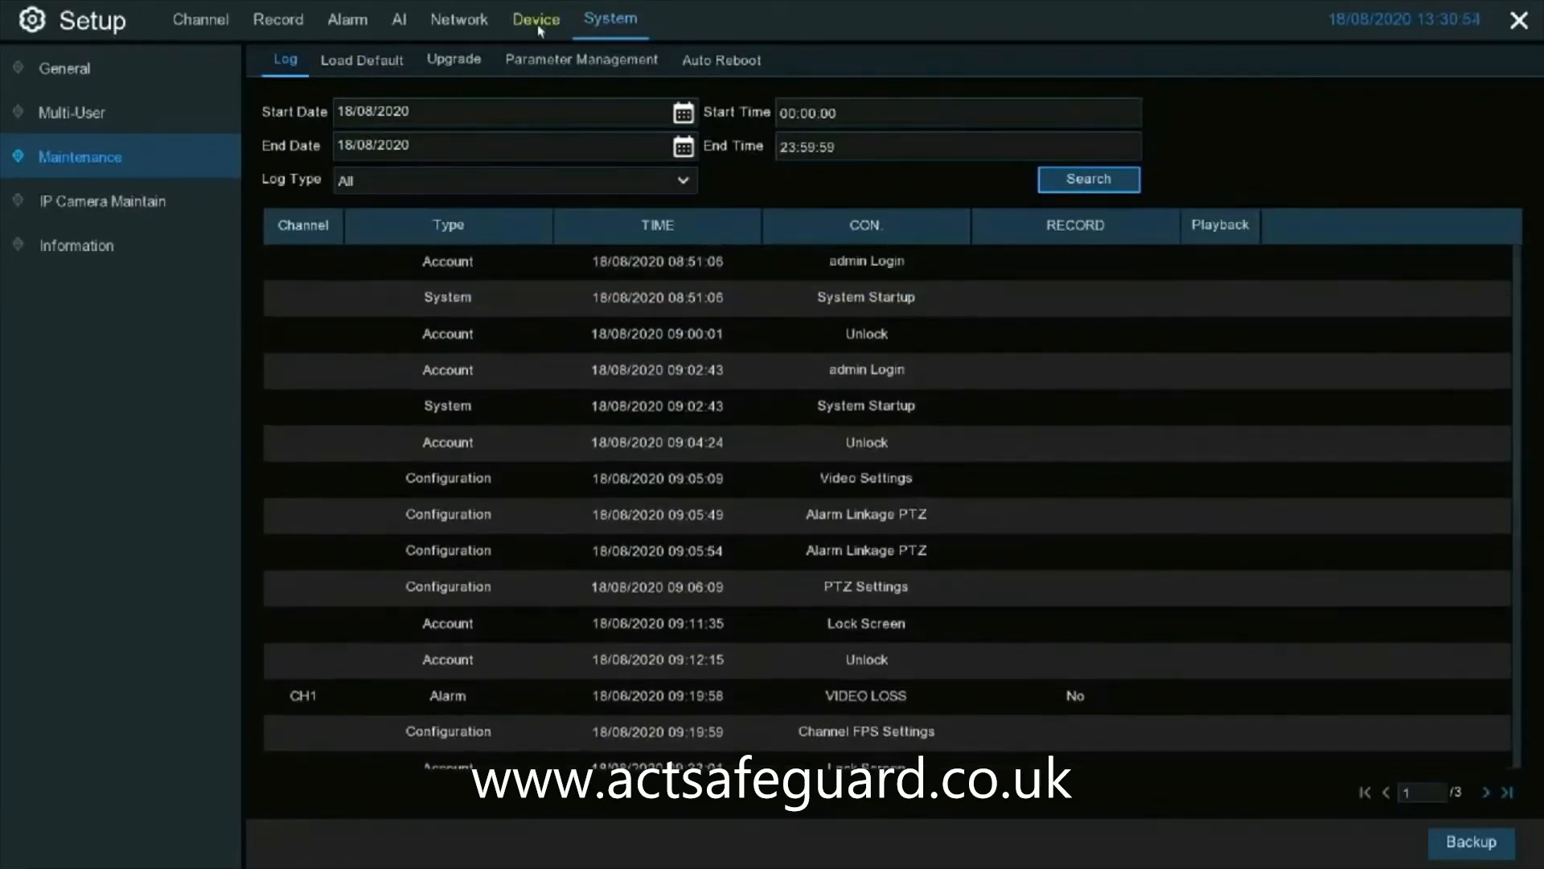
Examine the categories that can be reset to default, leaving none selected, and the recorder's upgrade options
left_click(390, 65)
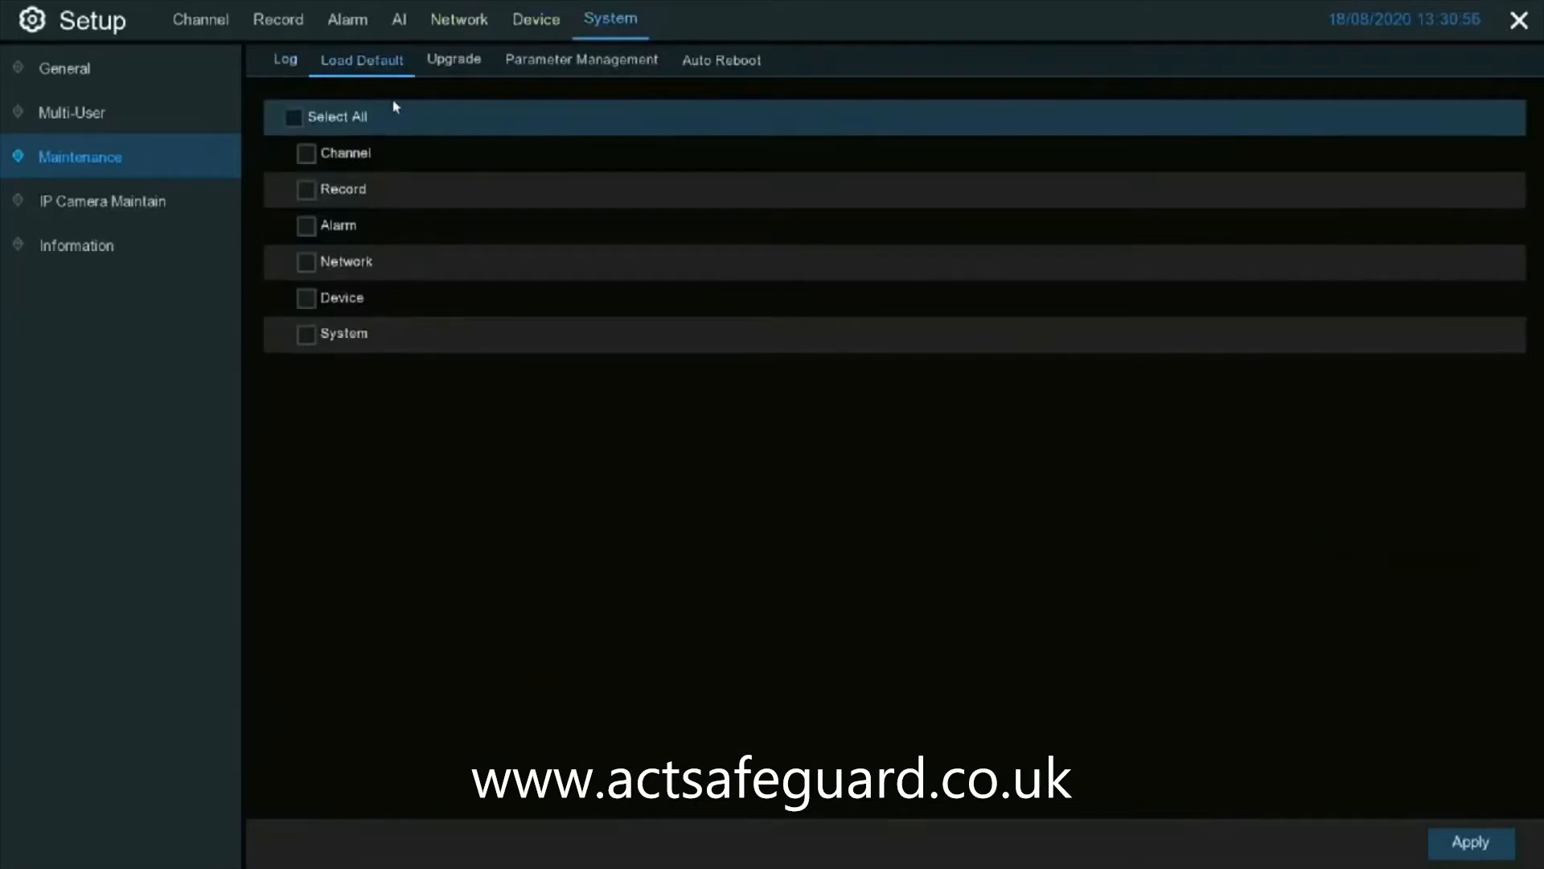
left_click(293, 117)
left_click(293, 118)
left_click(449, 68)
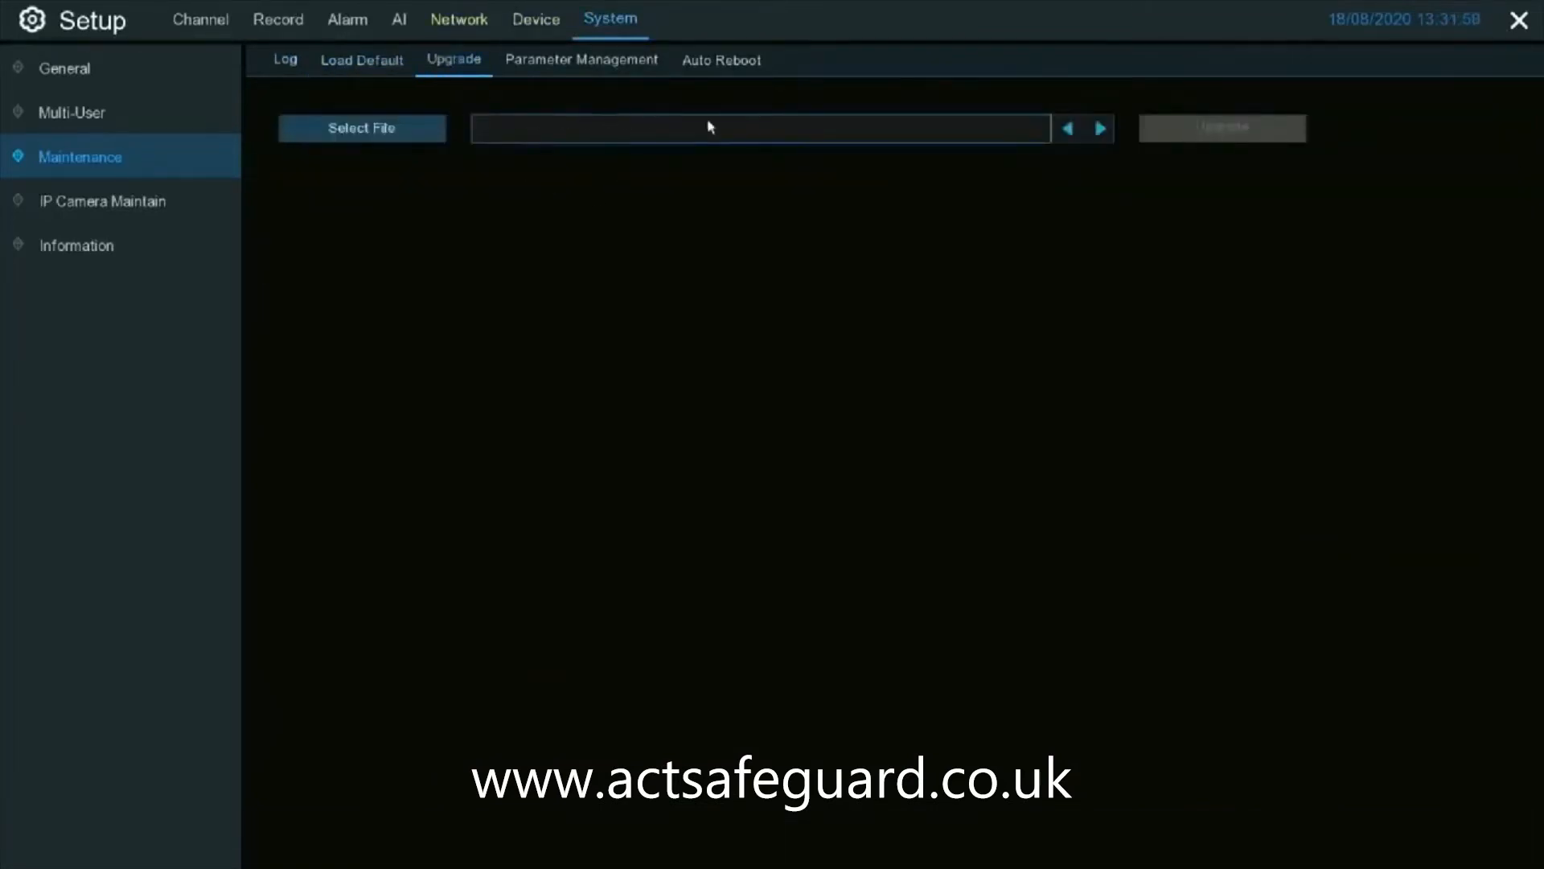
Examine the auto reboot schedule and its interval choices, keeping Every Month
left_click(712, 63)
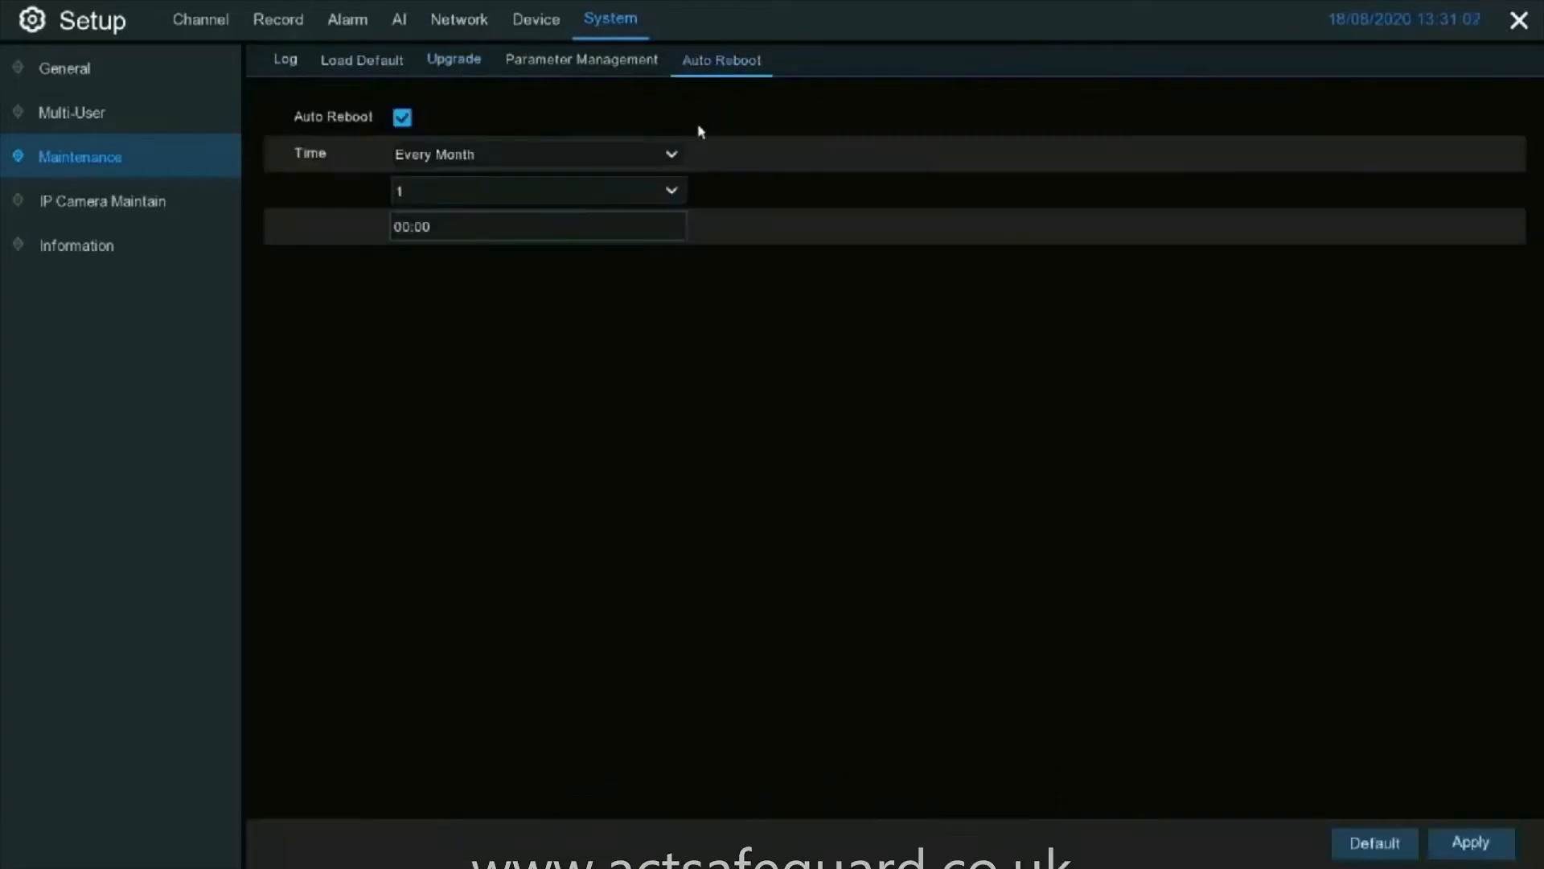
left_click(498, 153)
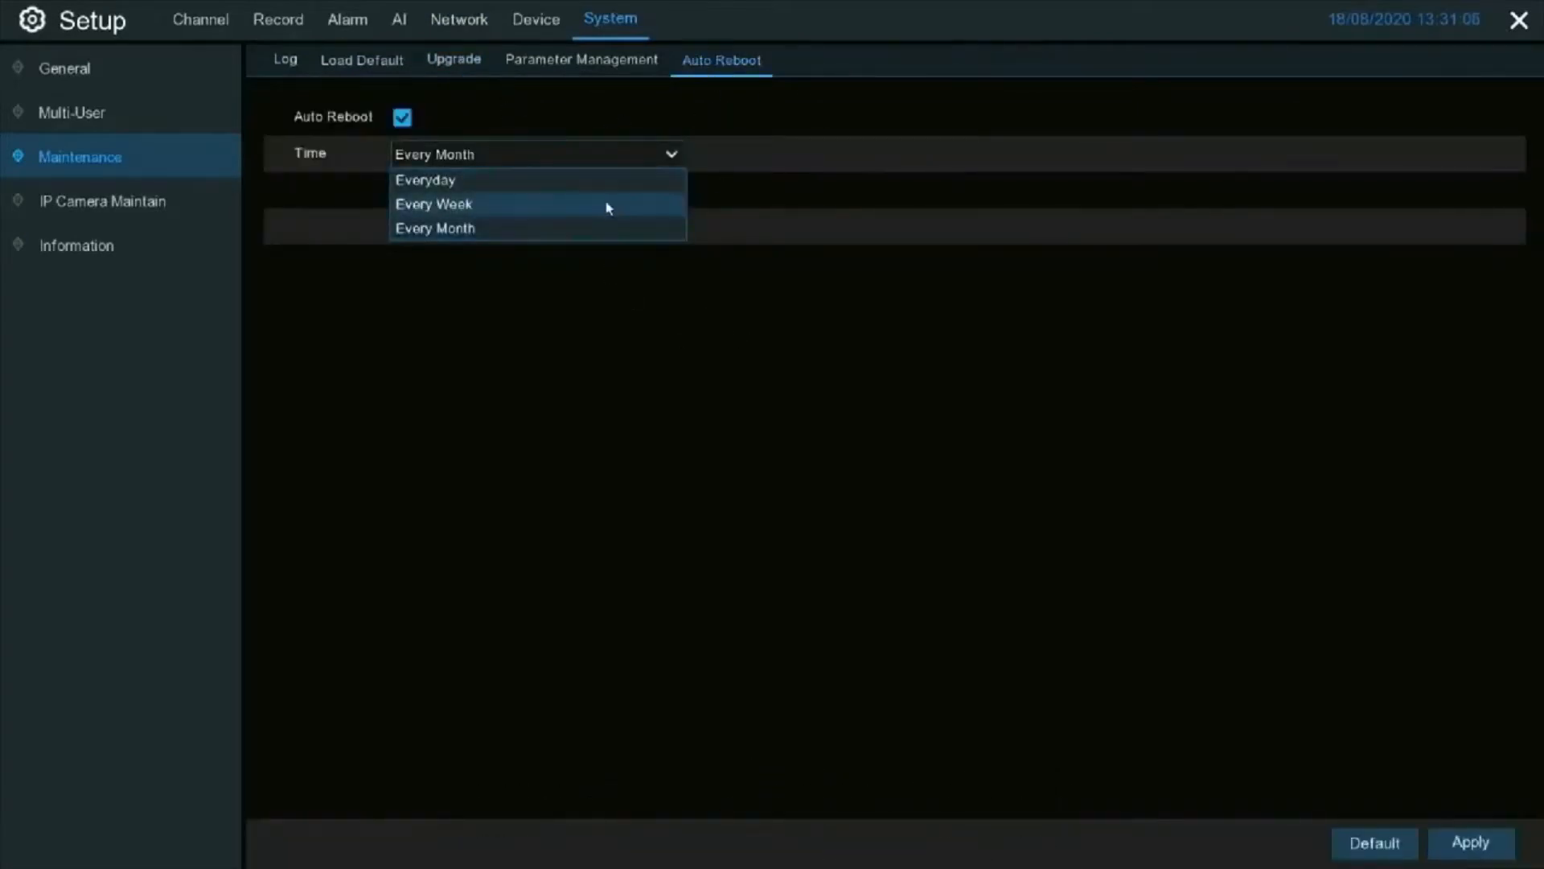
left_click(650, 320)
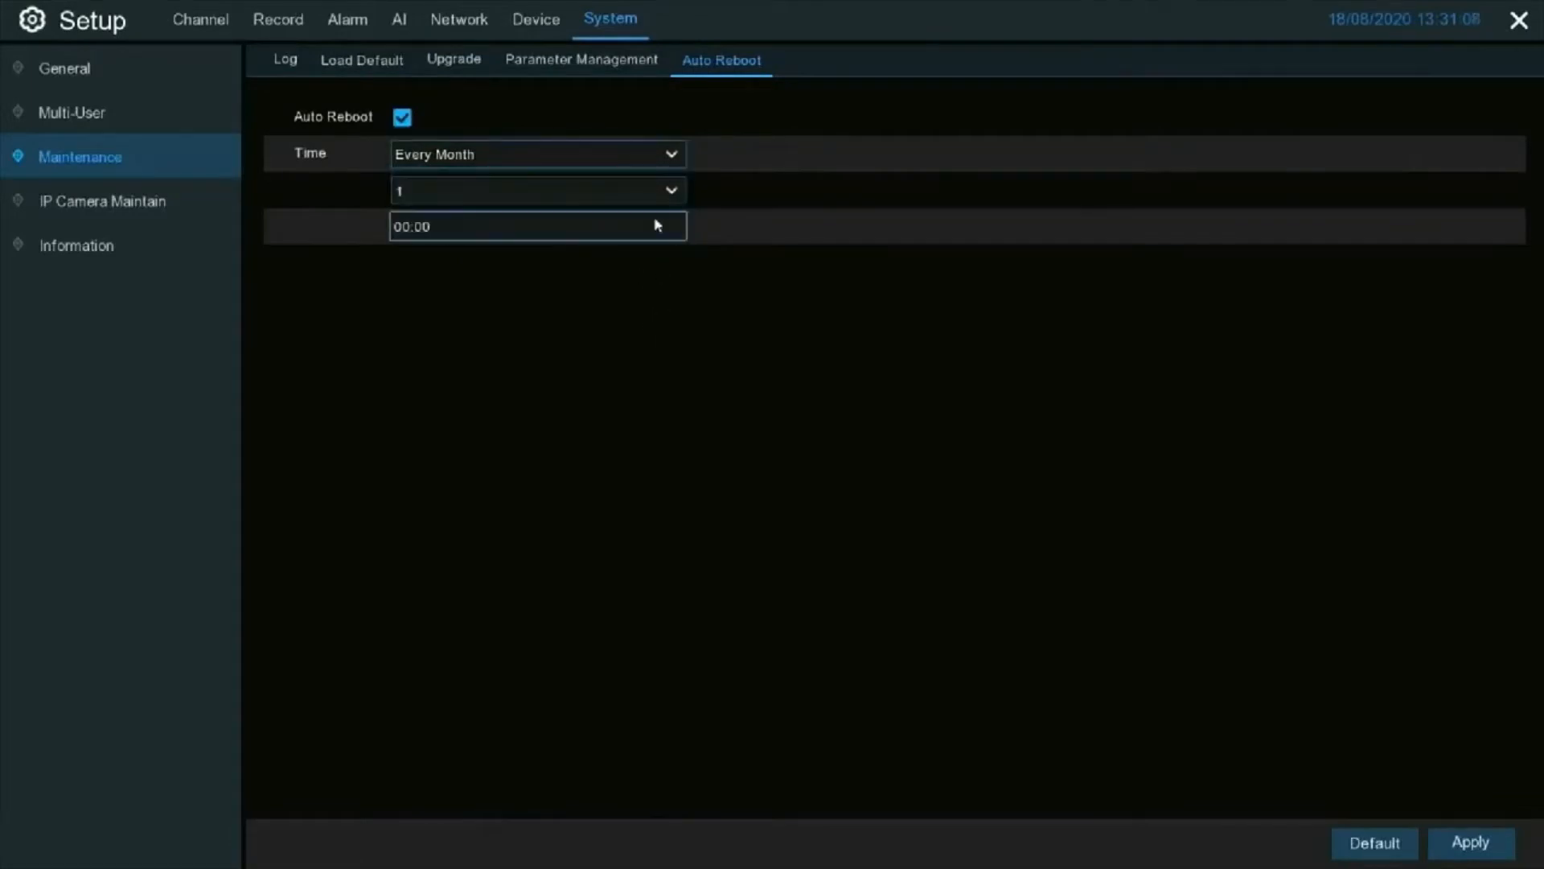
Try loading the default settings of the CH1 camera in the IP camera maintenance, and cancel the authentication
left_click(147, 203)
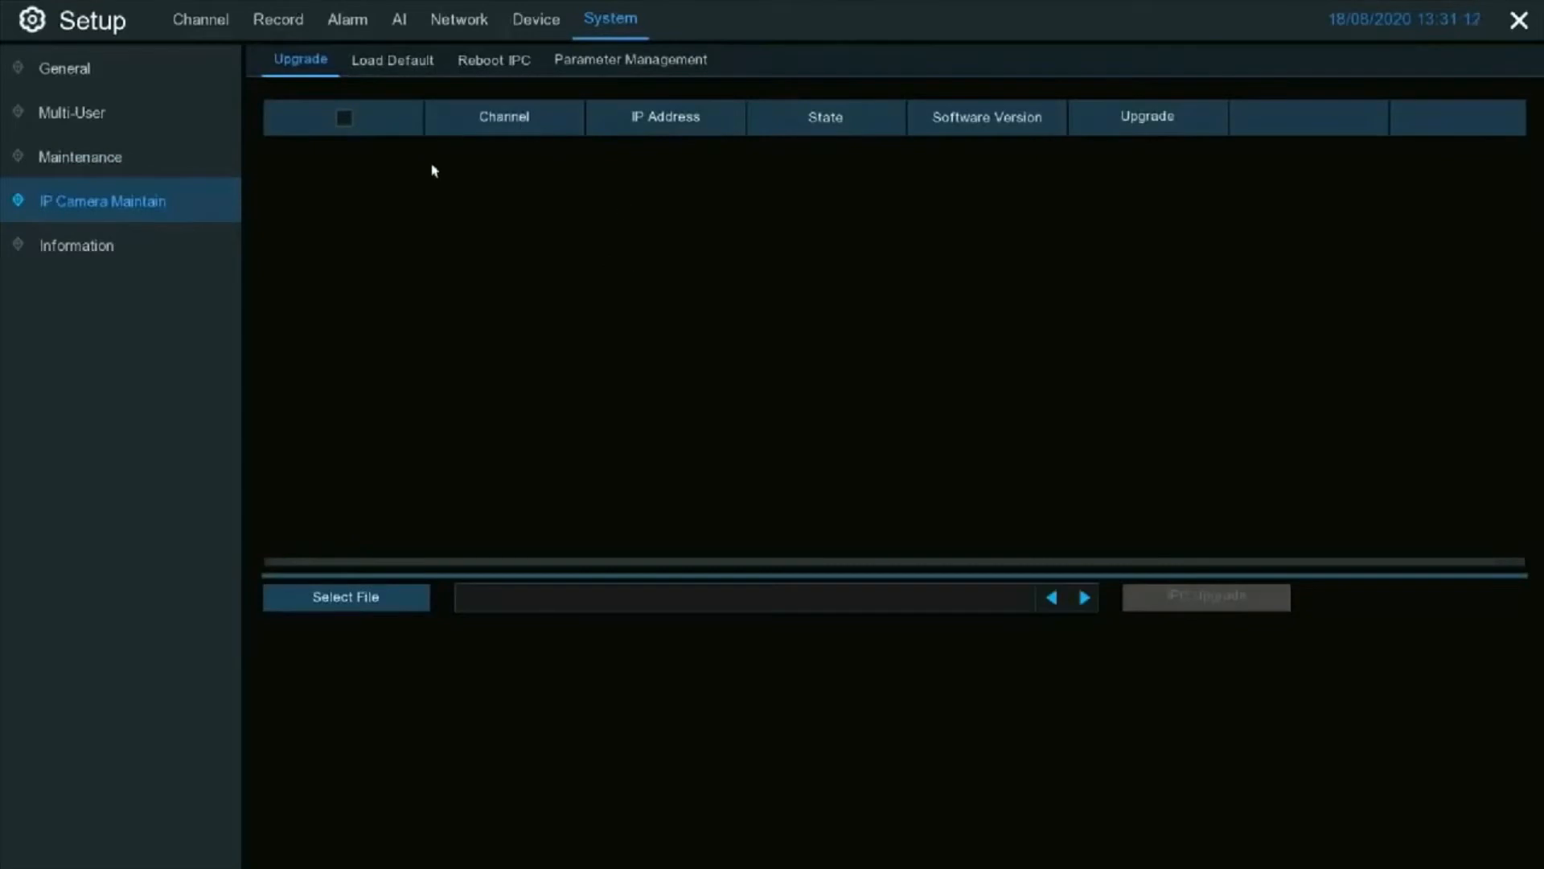
left_click(429, 64)
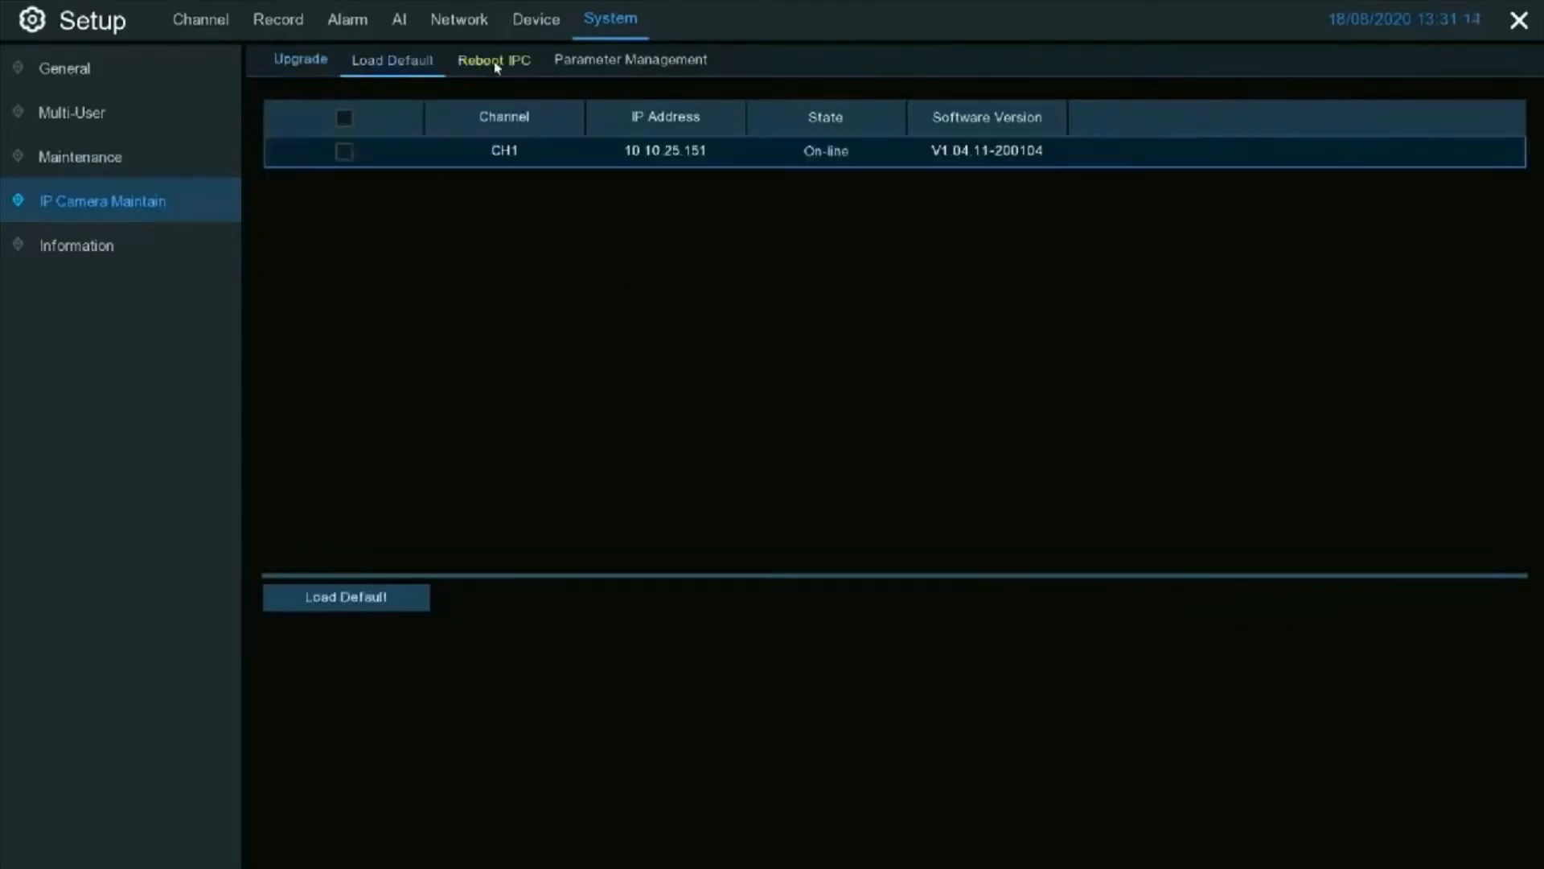
left_click(344, 151)
left_click(349, 603)
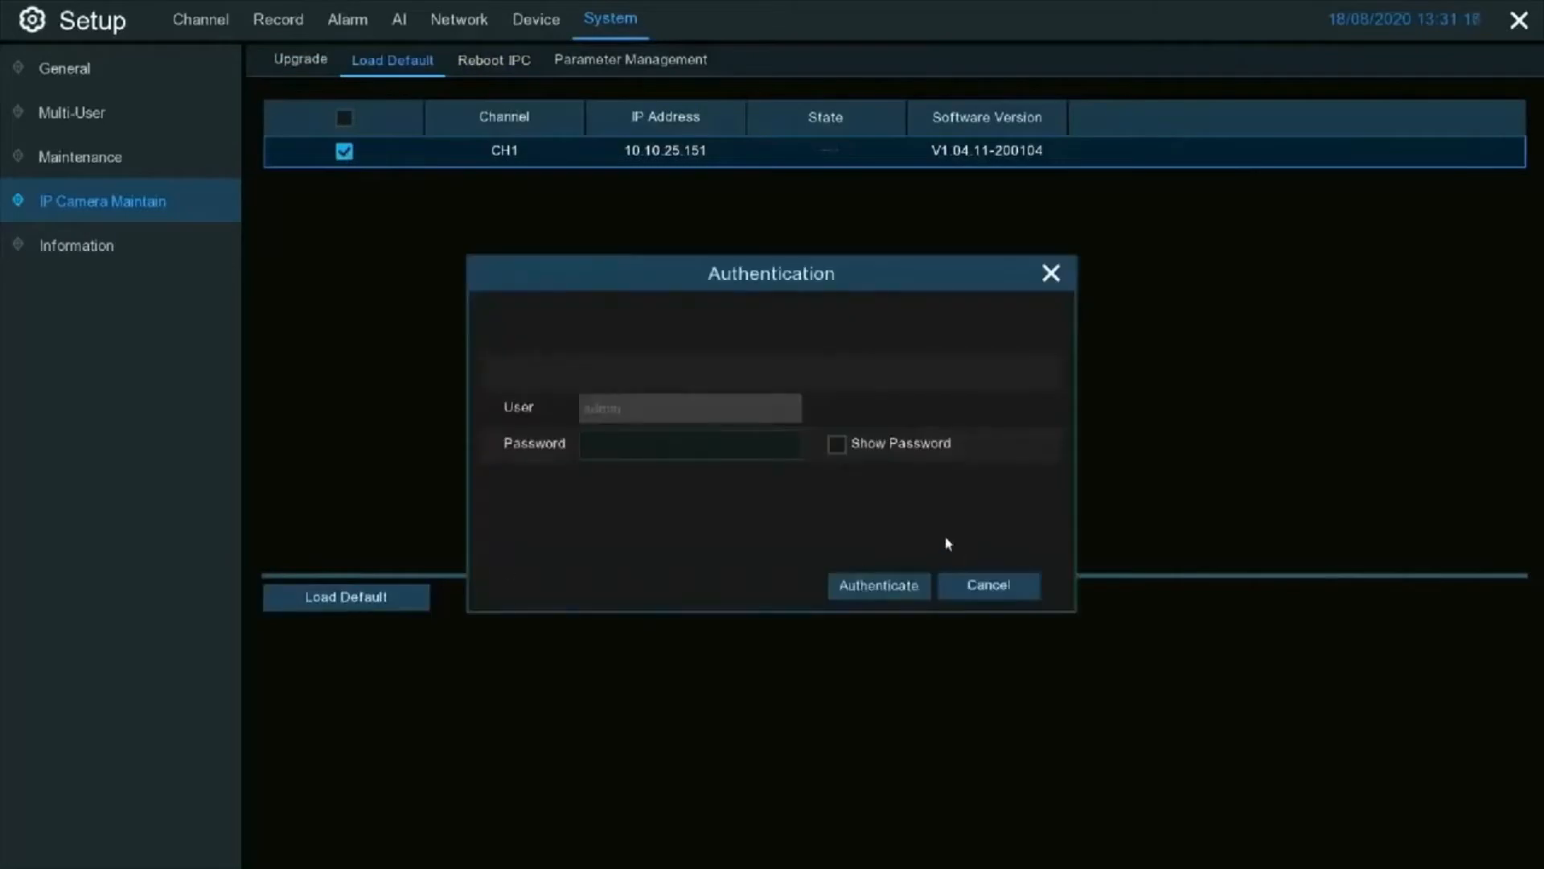
left_click(719, 447)
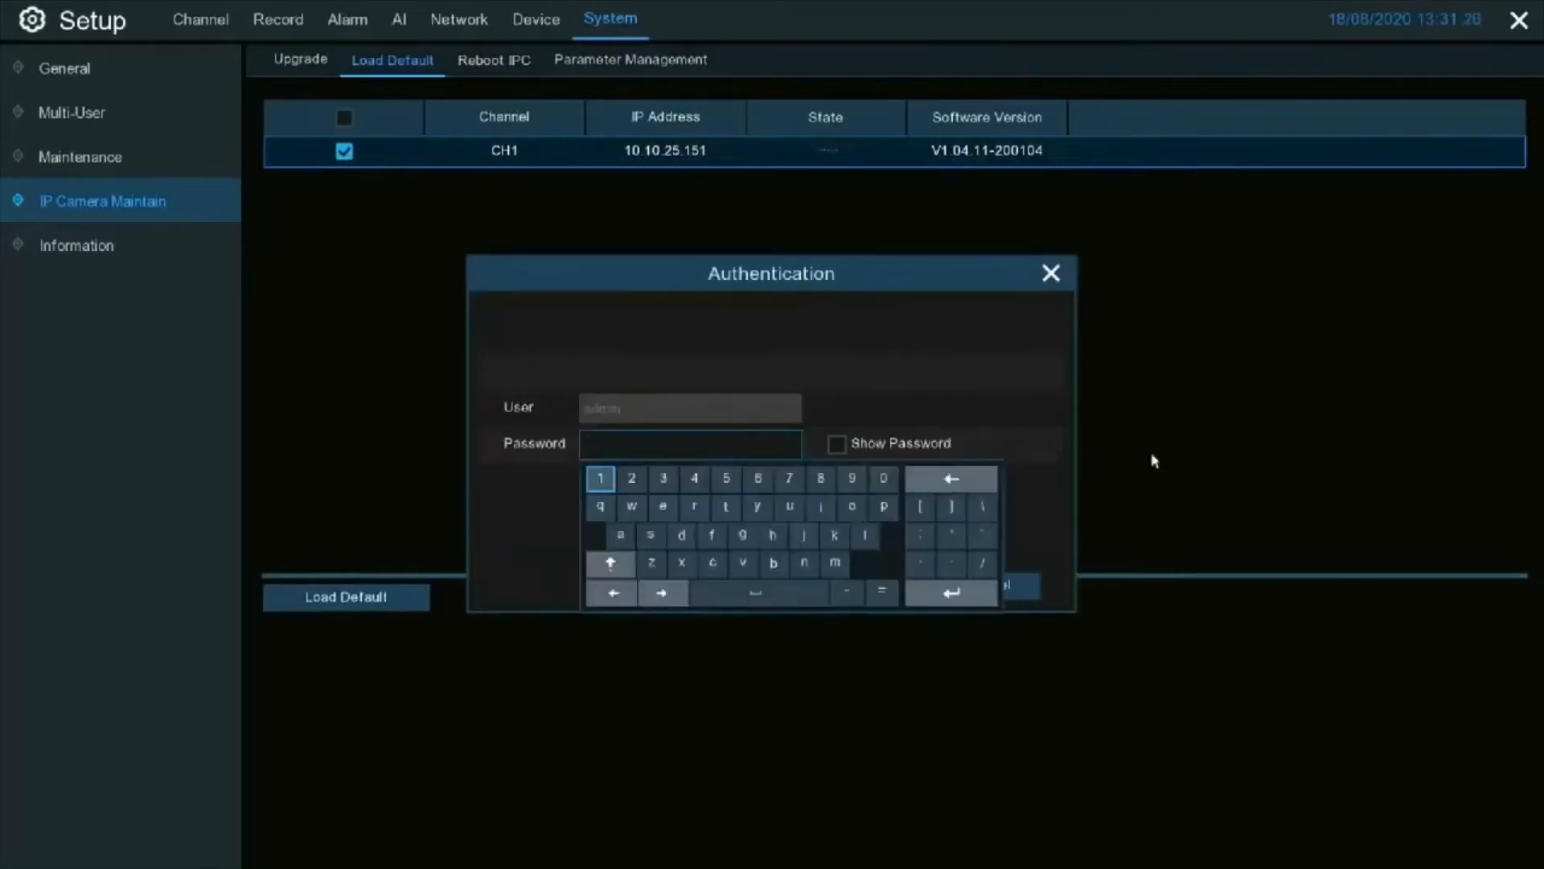
left_click(1051, 273)
left_click(1053, 275)
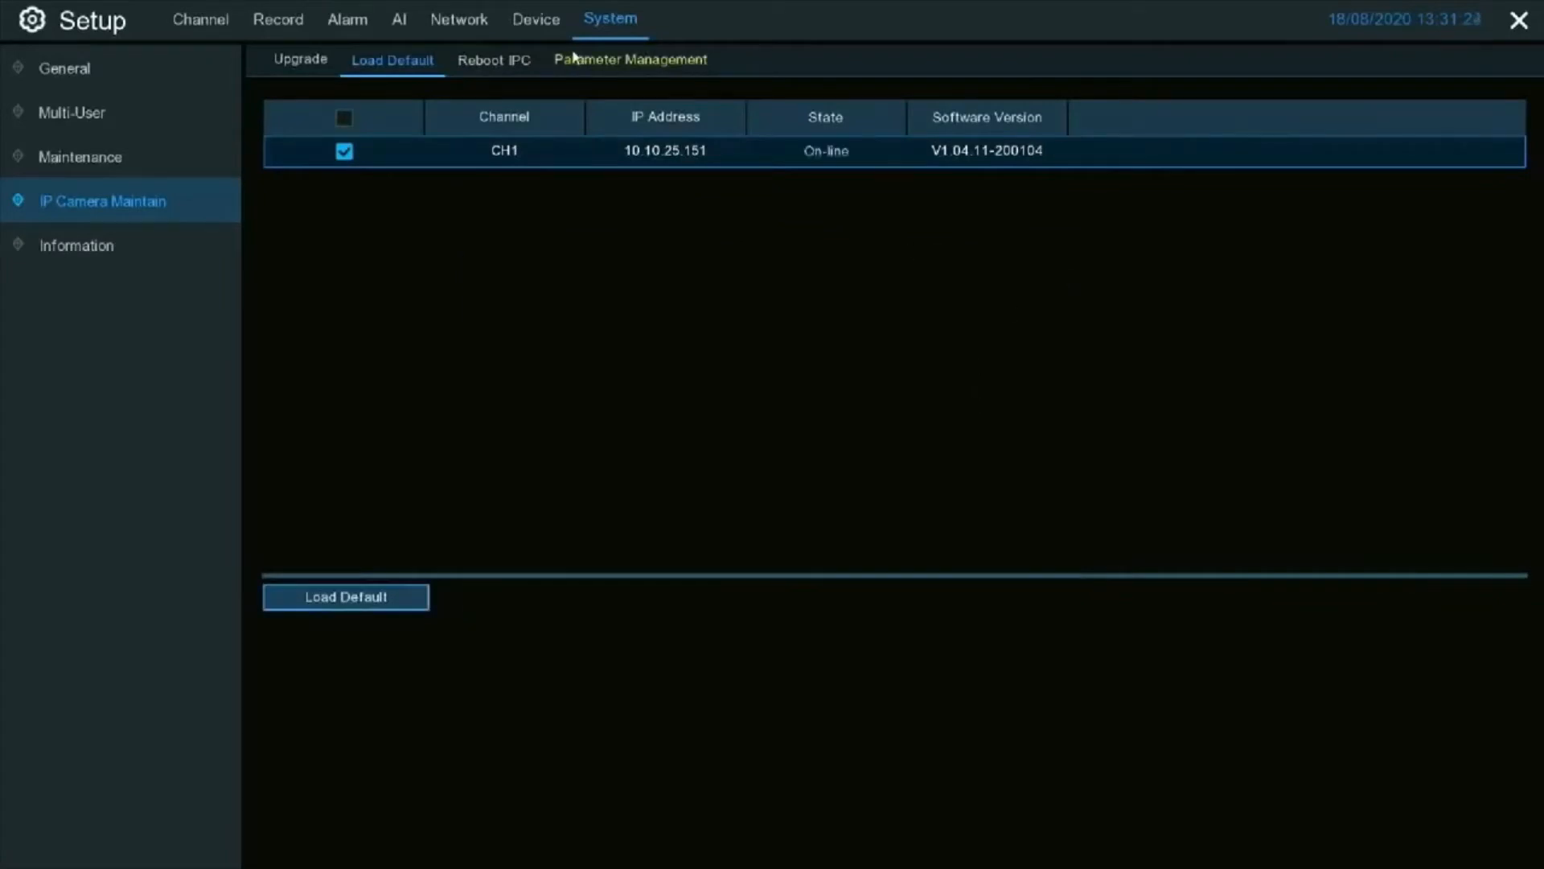
Check the camera reboot option, try loading saved settings for the CH1 camera, and cancel the authentication
left_click(516, 63)
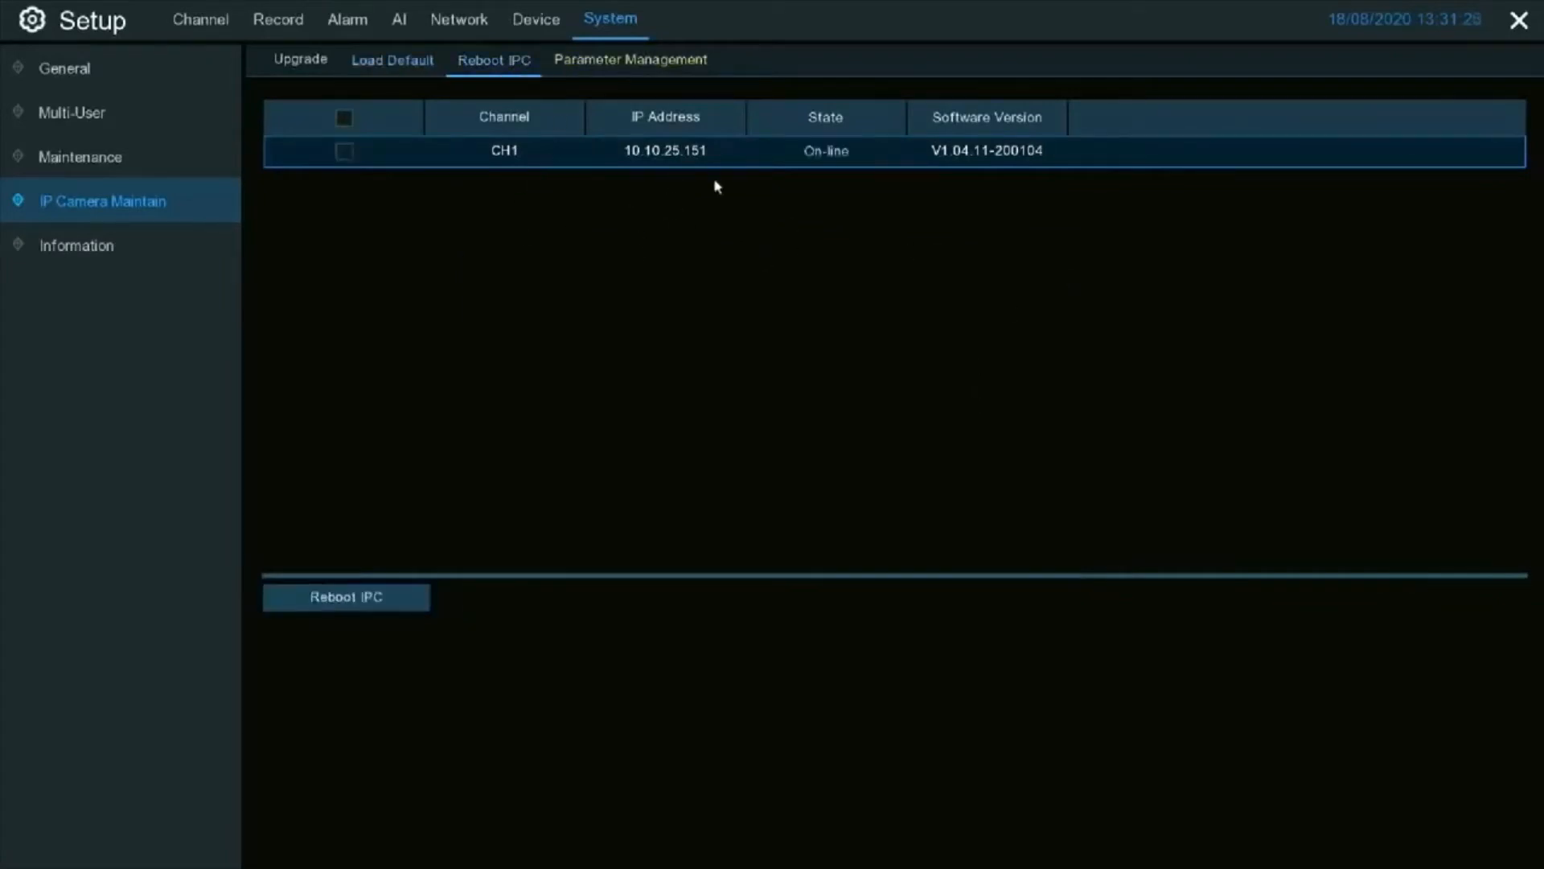
left_click(633, 68)
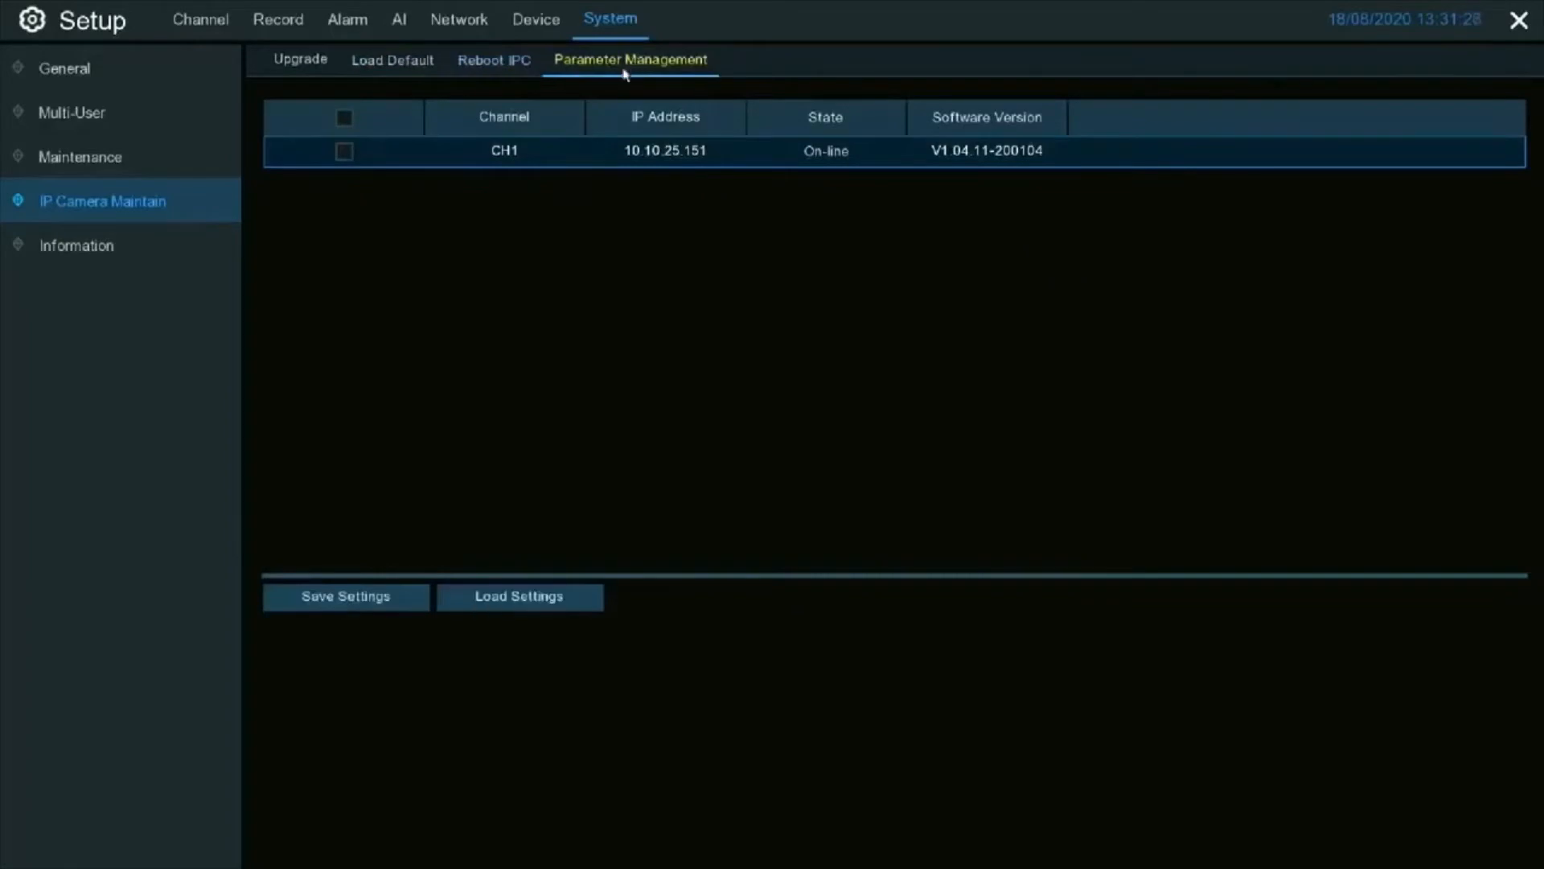
left_click(512, 605)
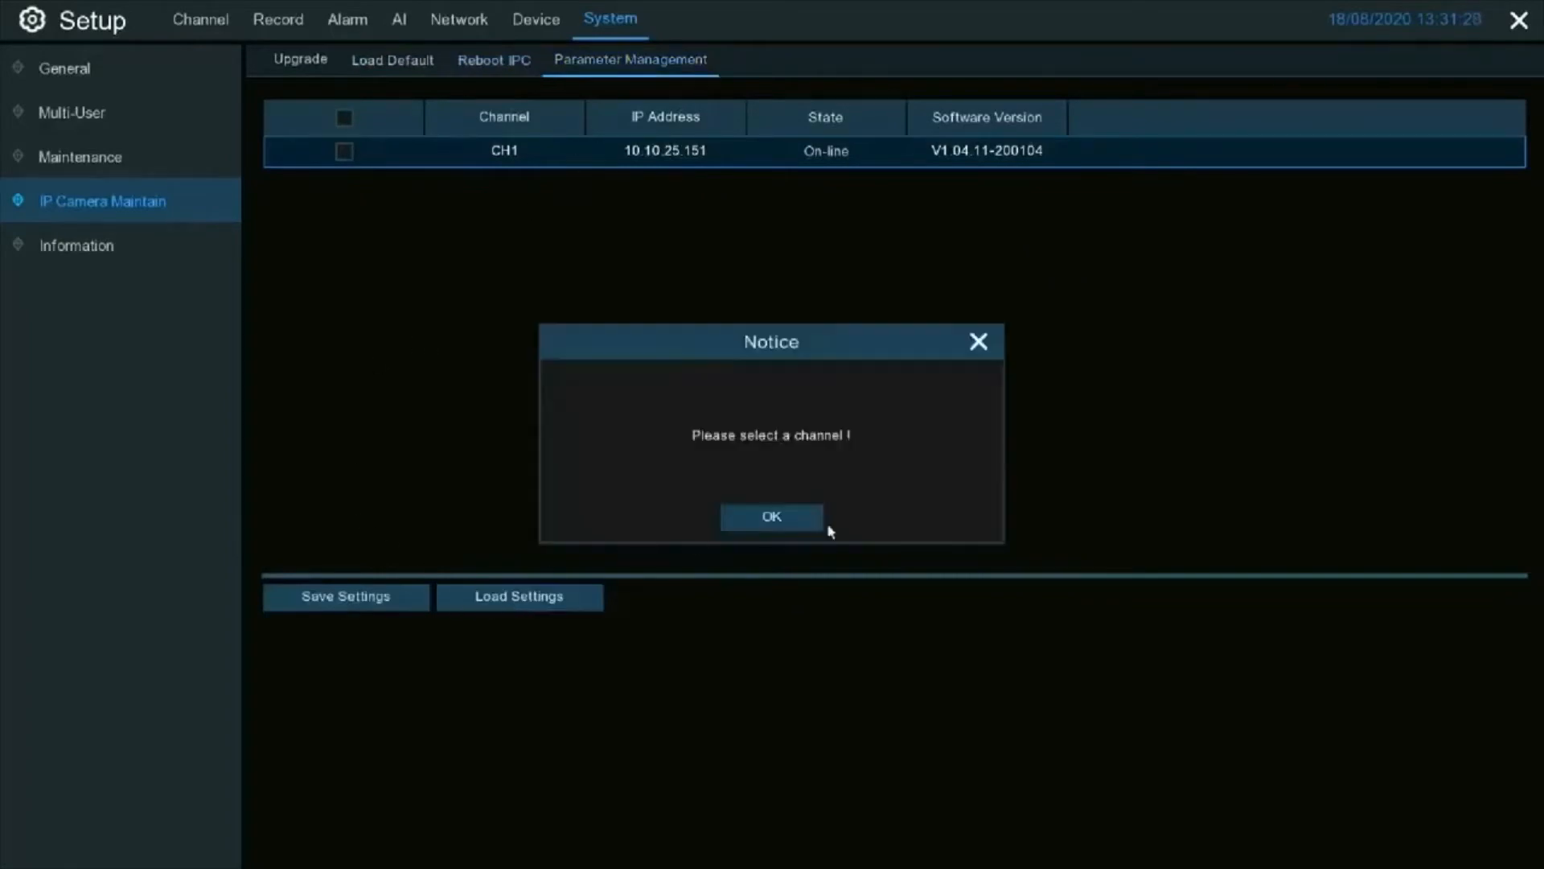
left_click(774, 521)
left_click(344, 151)
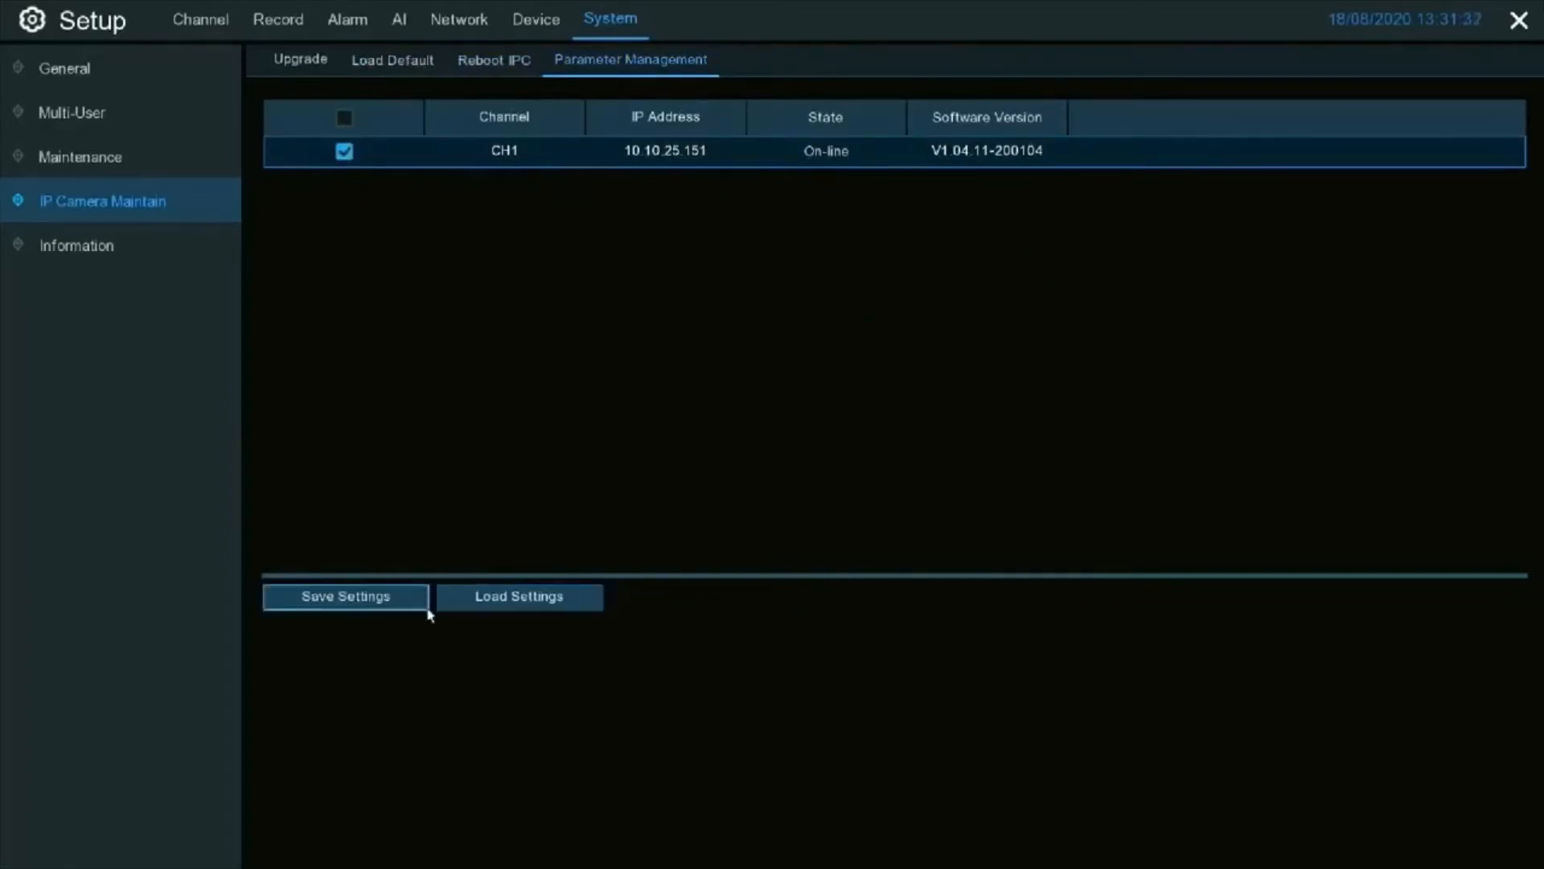
left_click(499, 596)
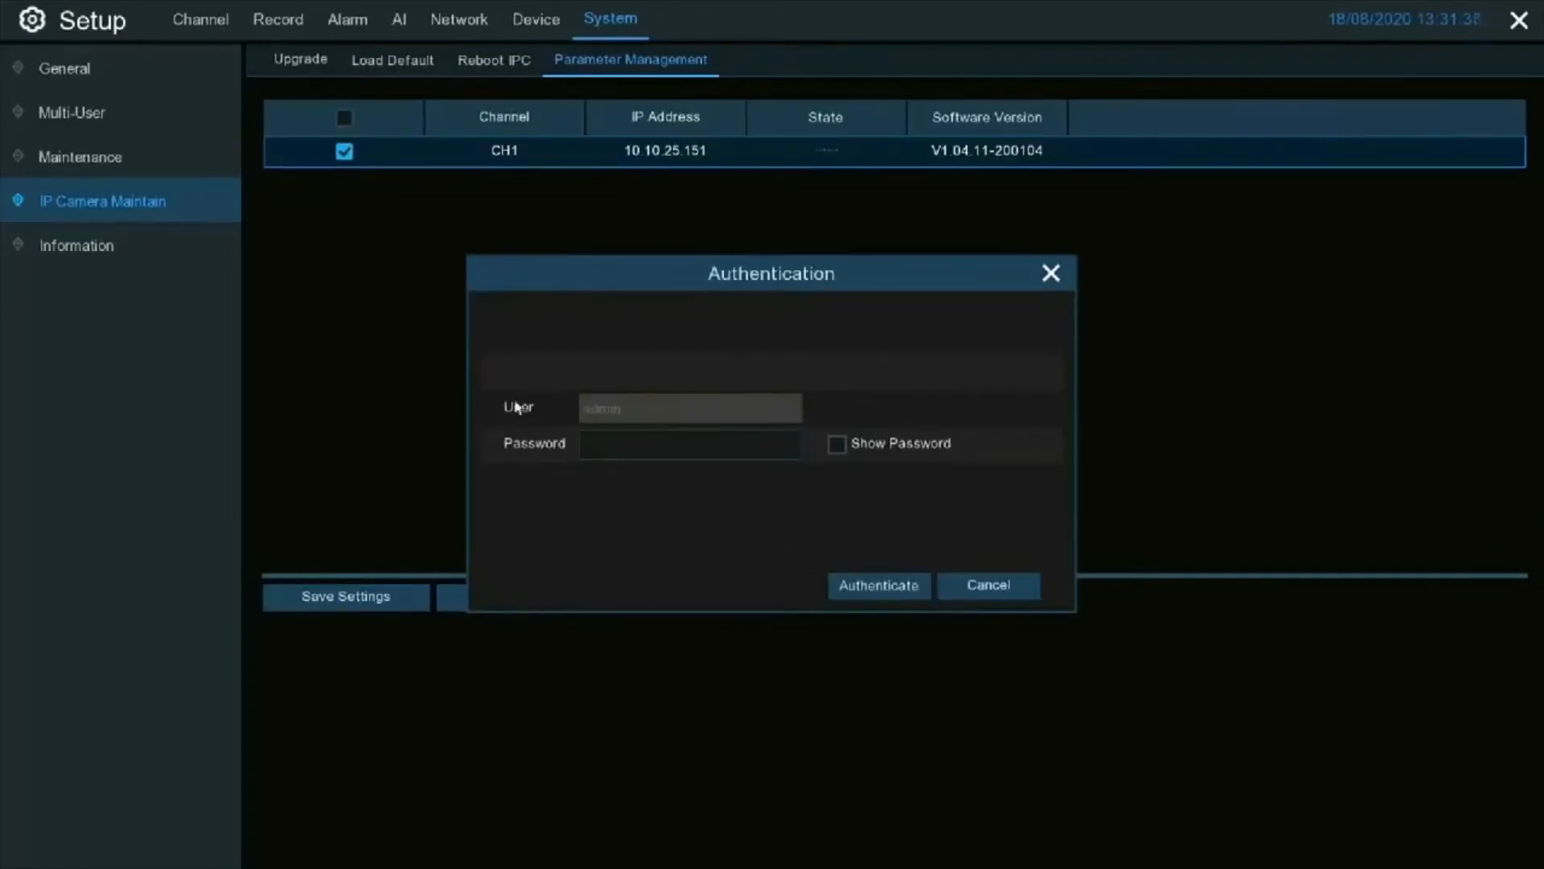
left_click(990, 594)
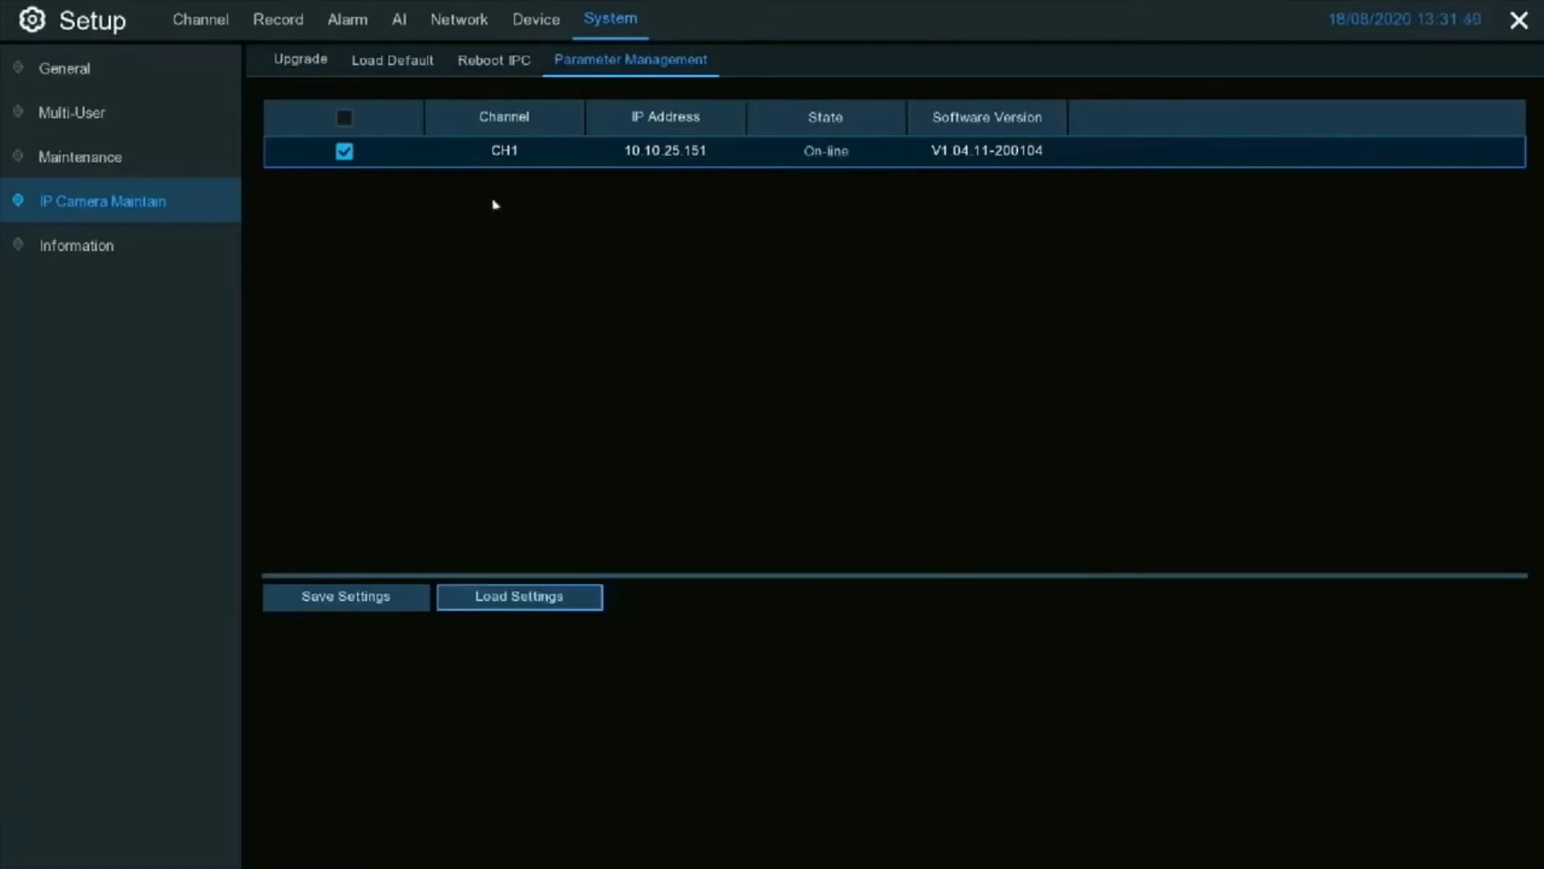
Examine the recorder's device information, channel information, record info, and network state
left_click(150, 263)
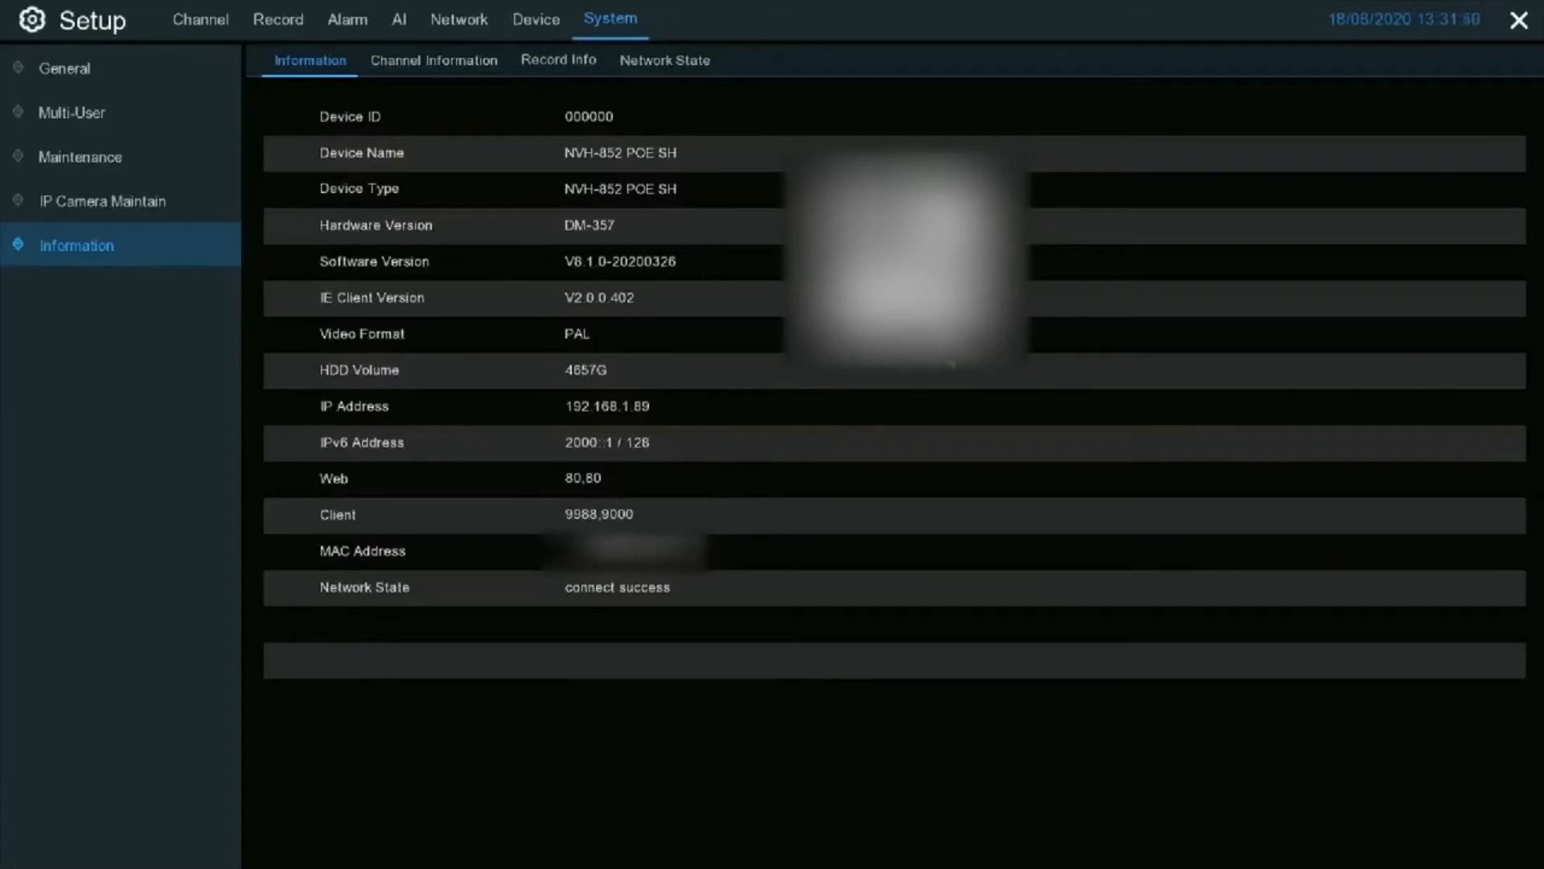
left_click(439, 71)
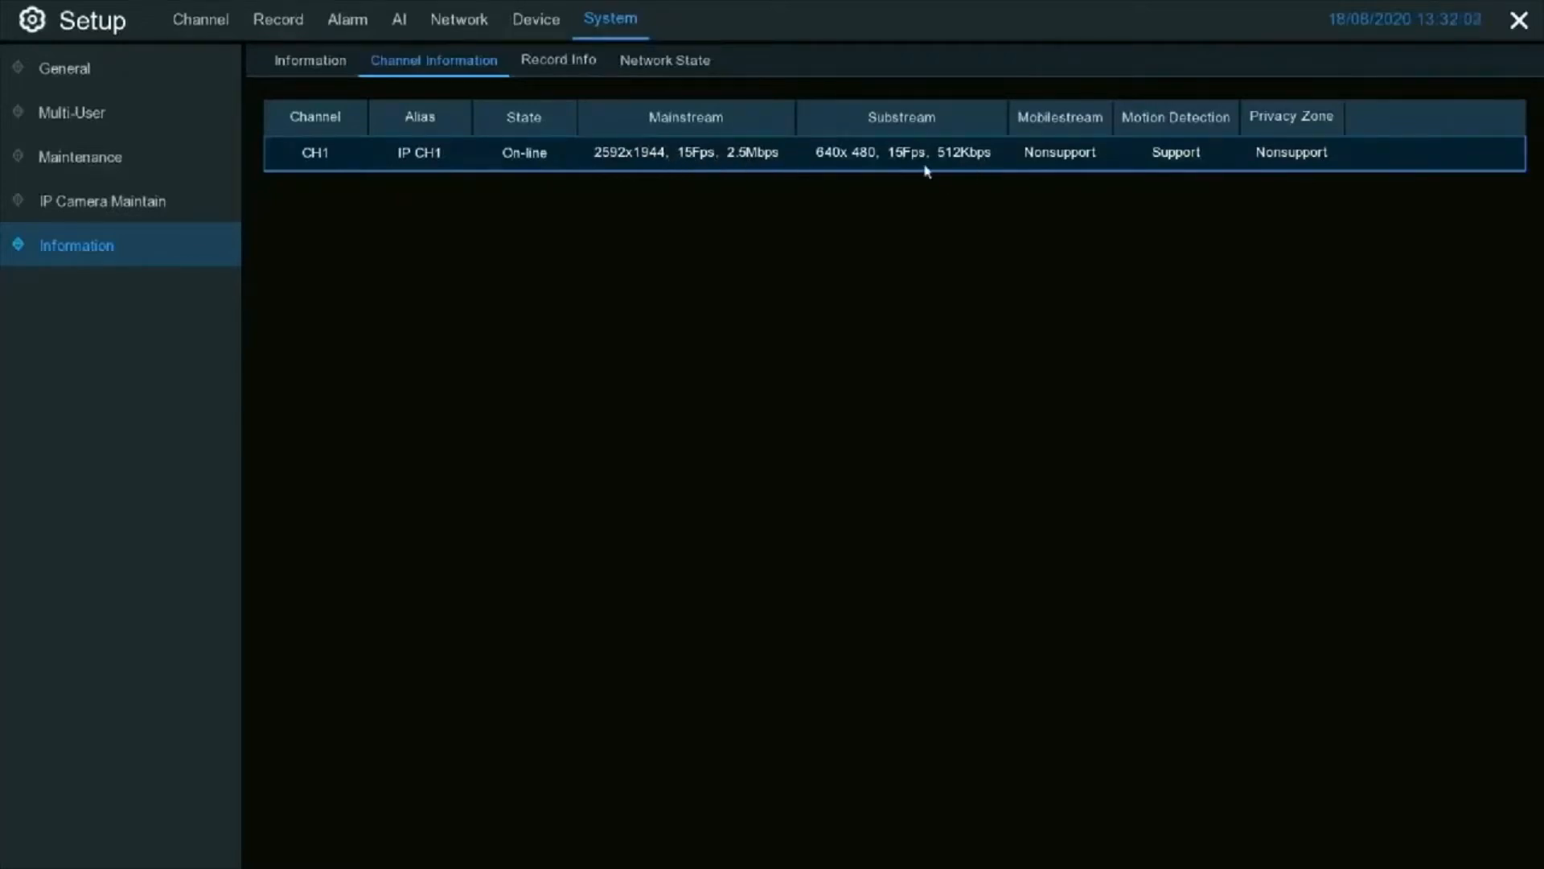
left_click(556, 71)
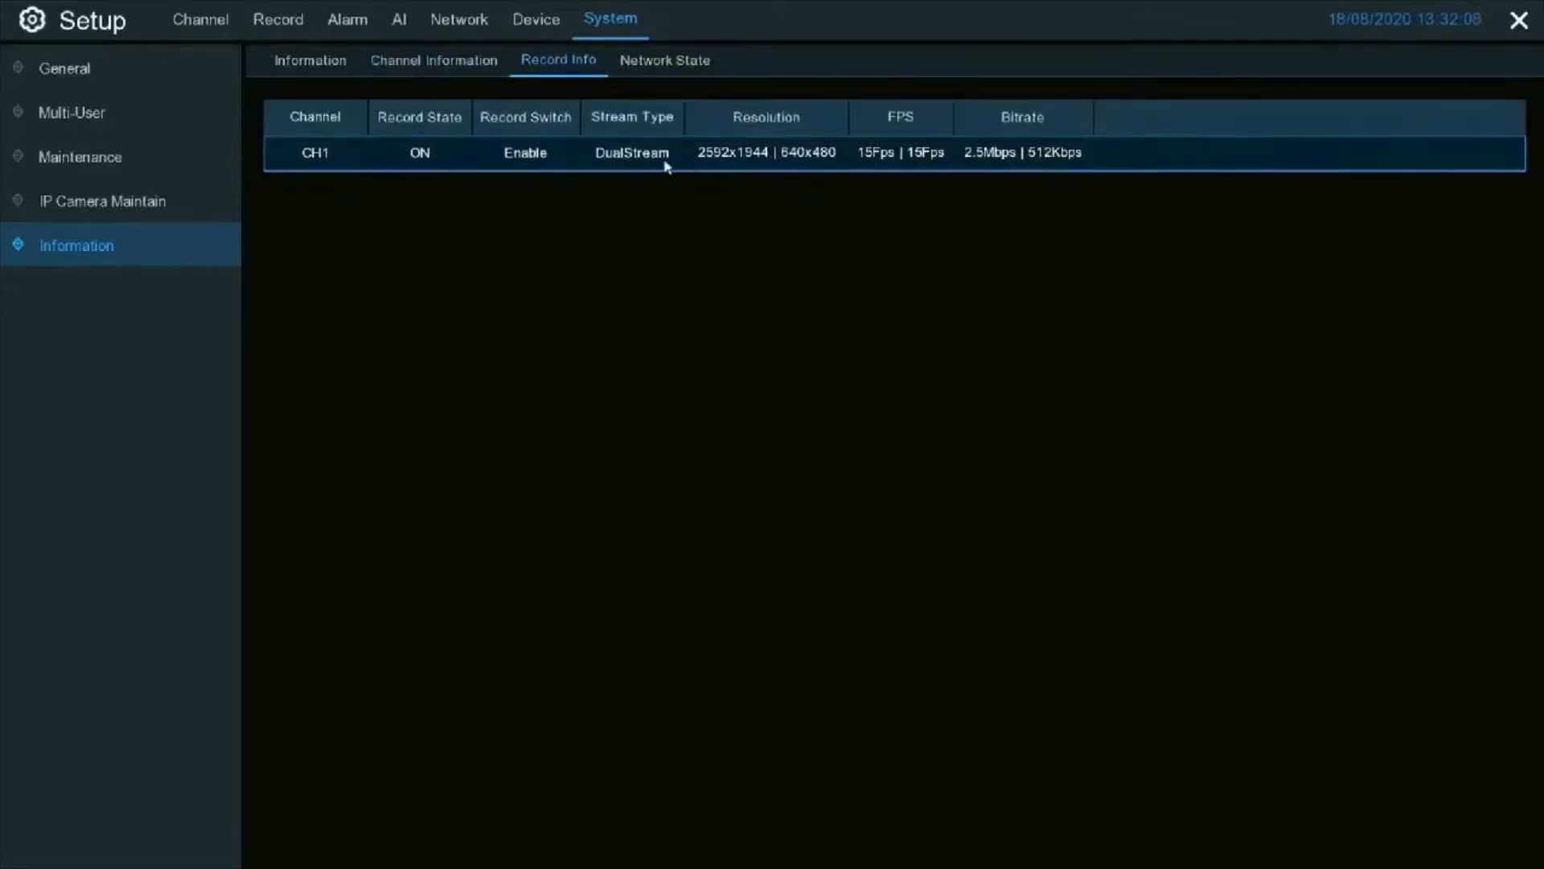
left_click(679, 74)
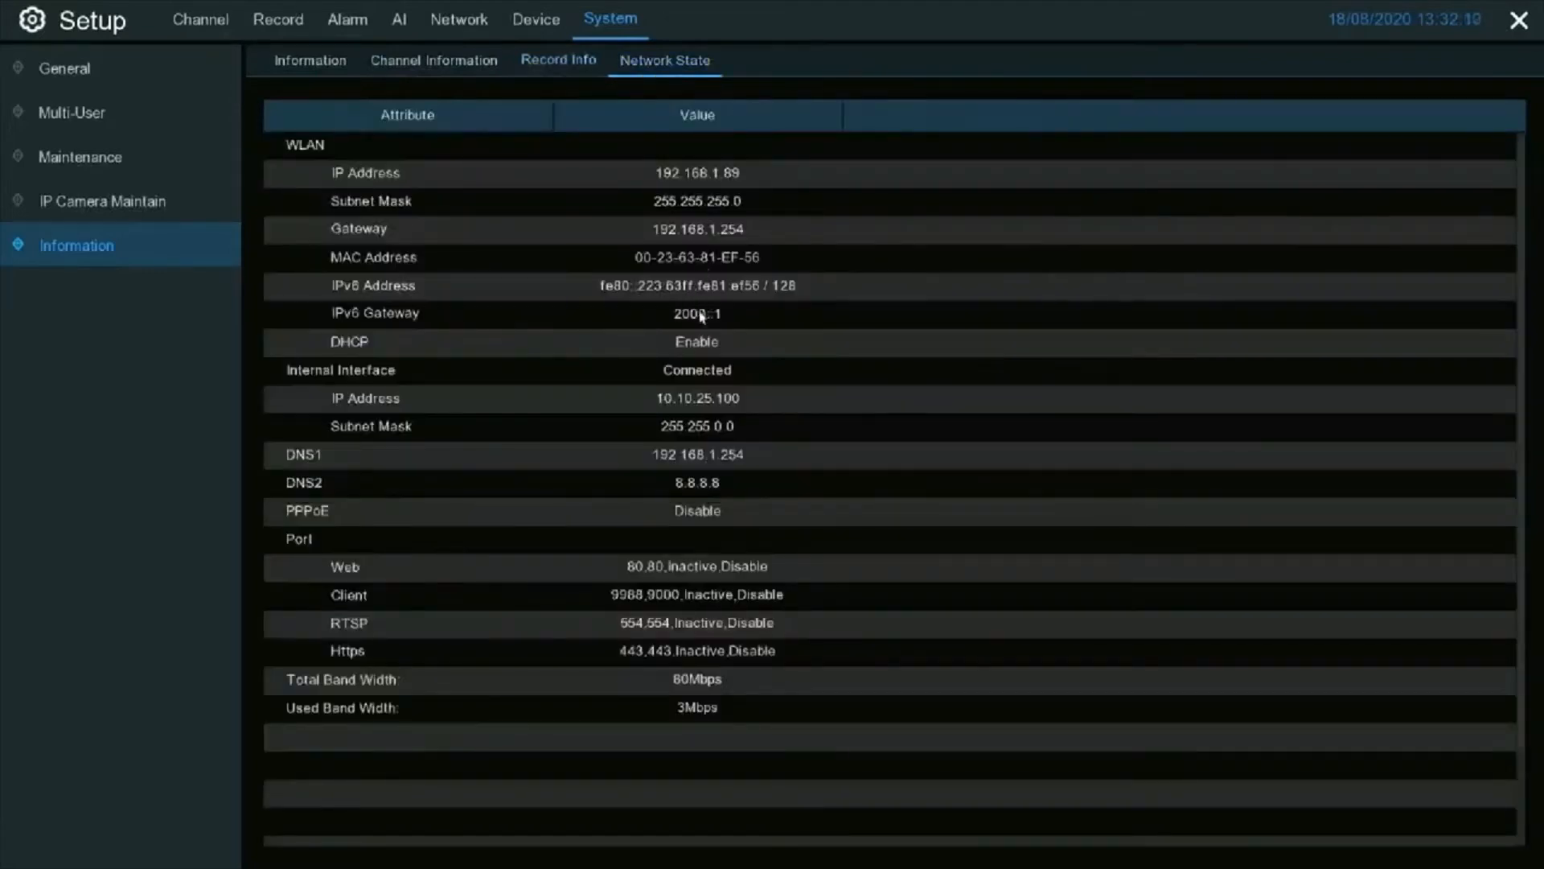
Examine the rest of the recorder's network state listing, and return to the overview of setup categories
scroll(667, 327, "down", 3)
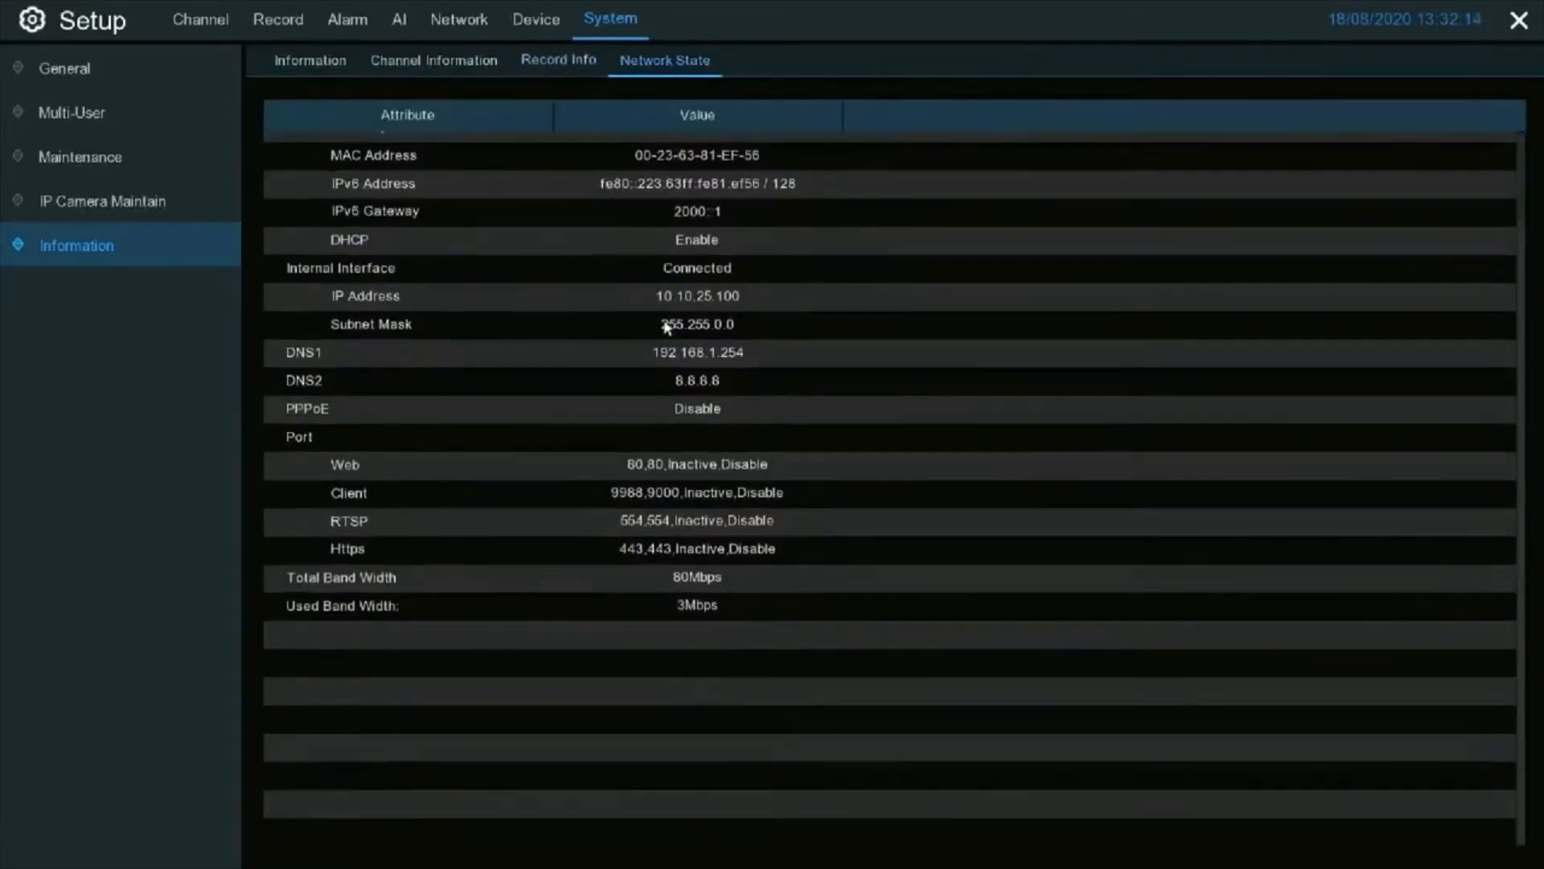
scroll(666, 327, "up", 3)
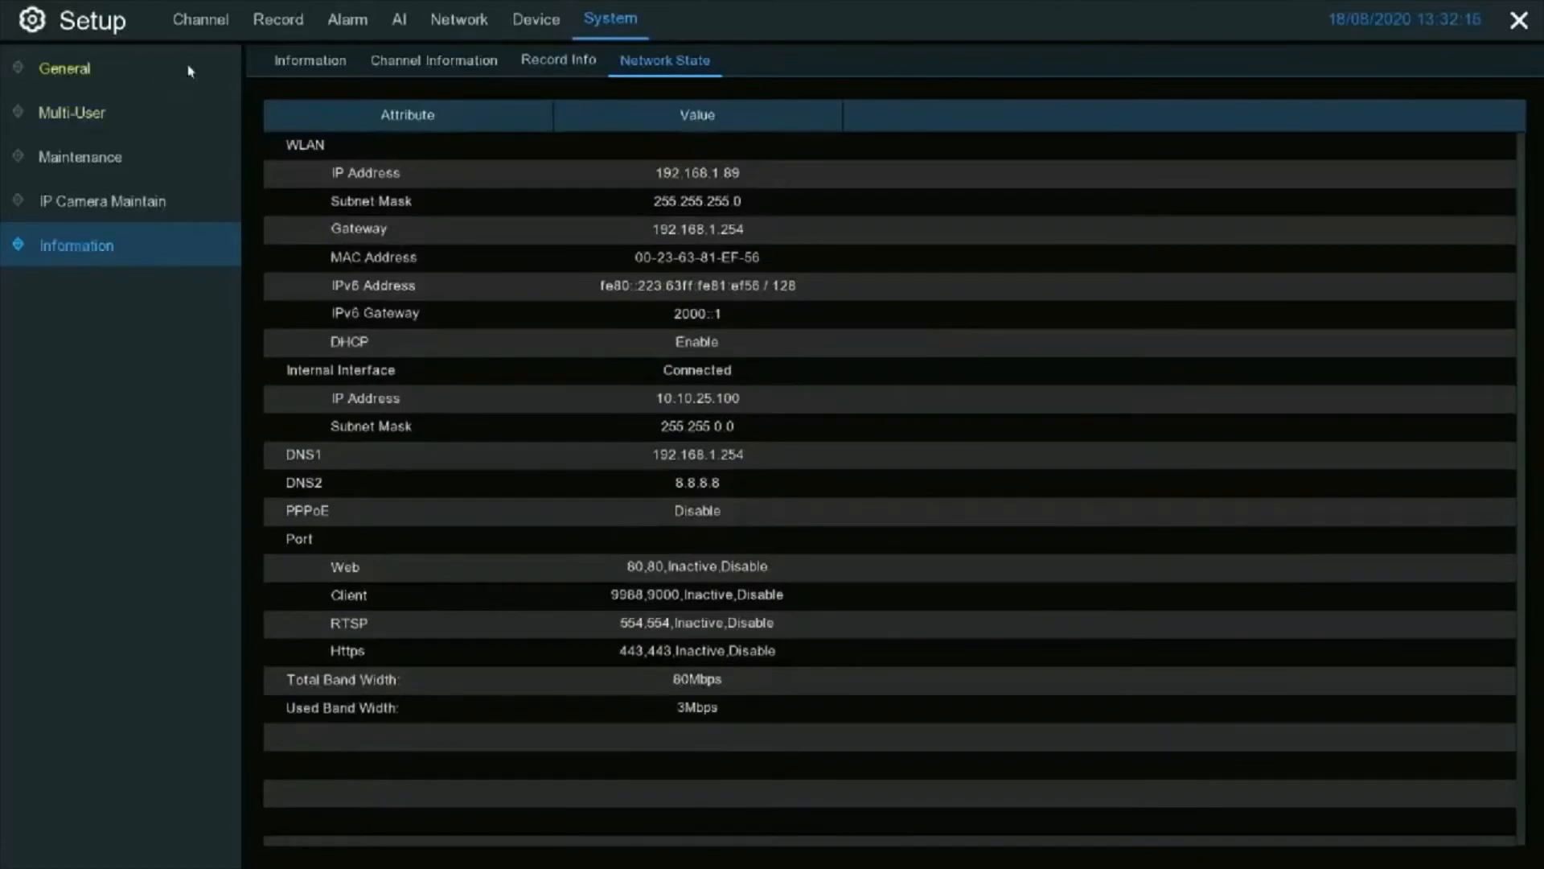
right_click(449, 94)
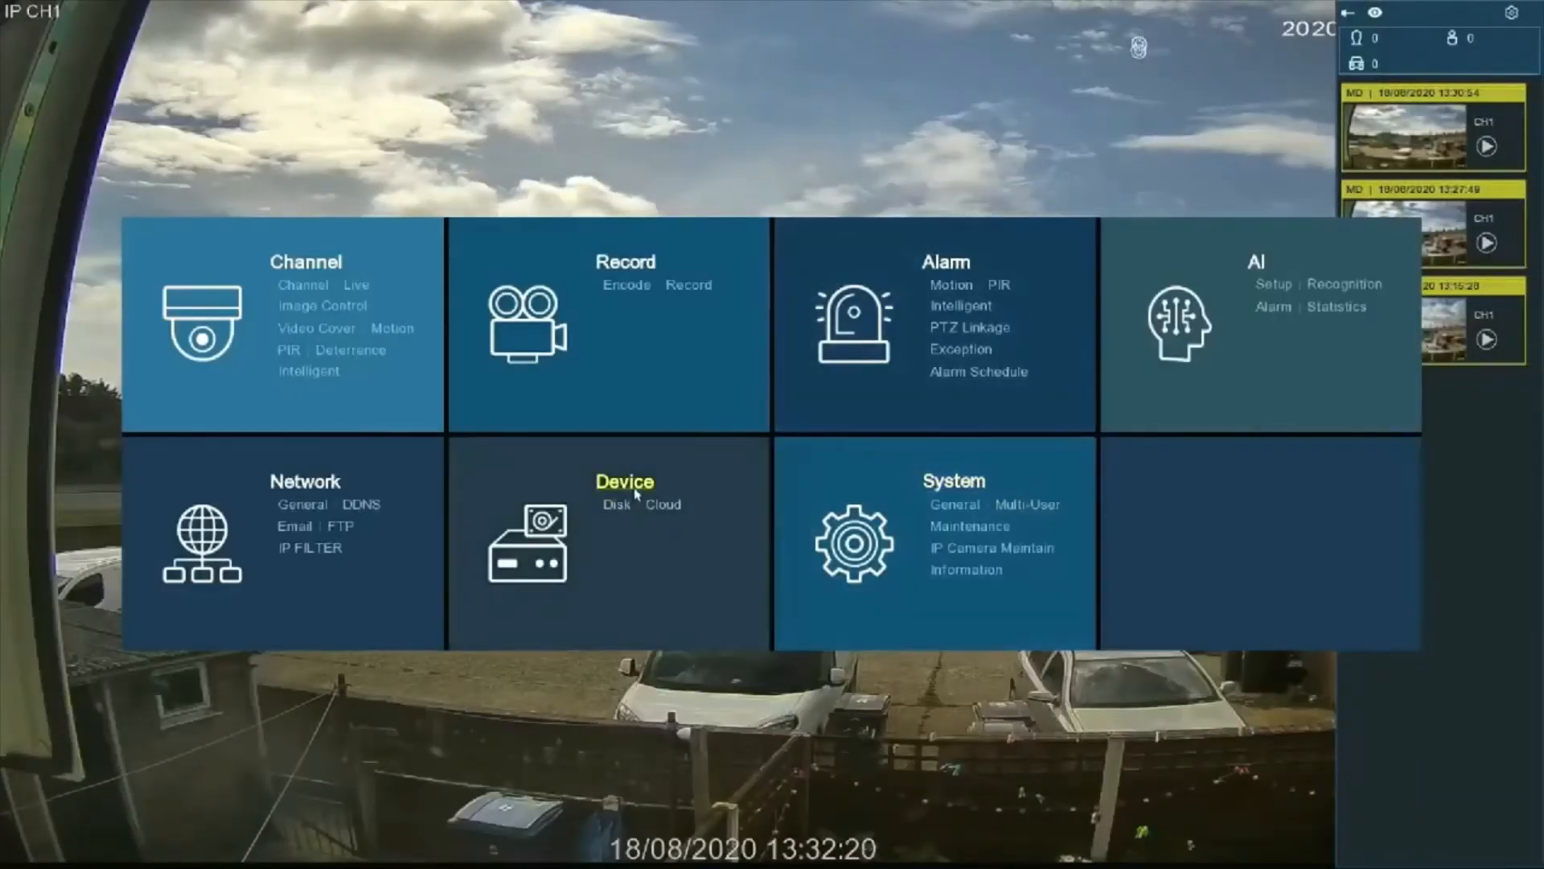
Examine the Device settings for the installed hard disk and its full S.M.A.R.T. attribute list
left_click(636, 492)
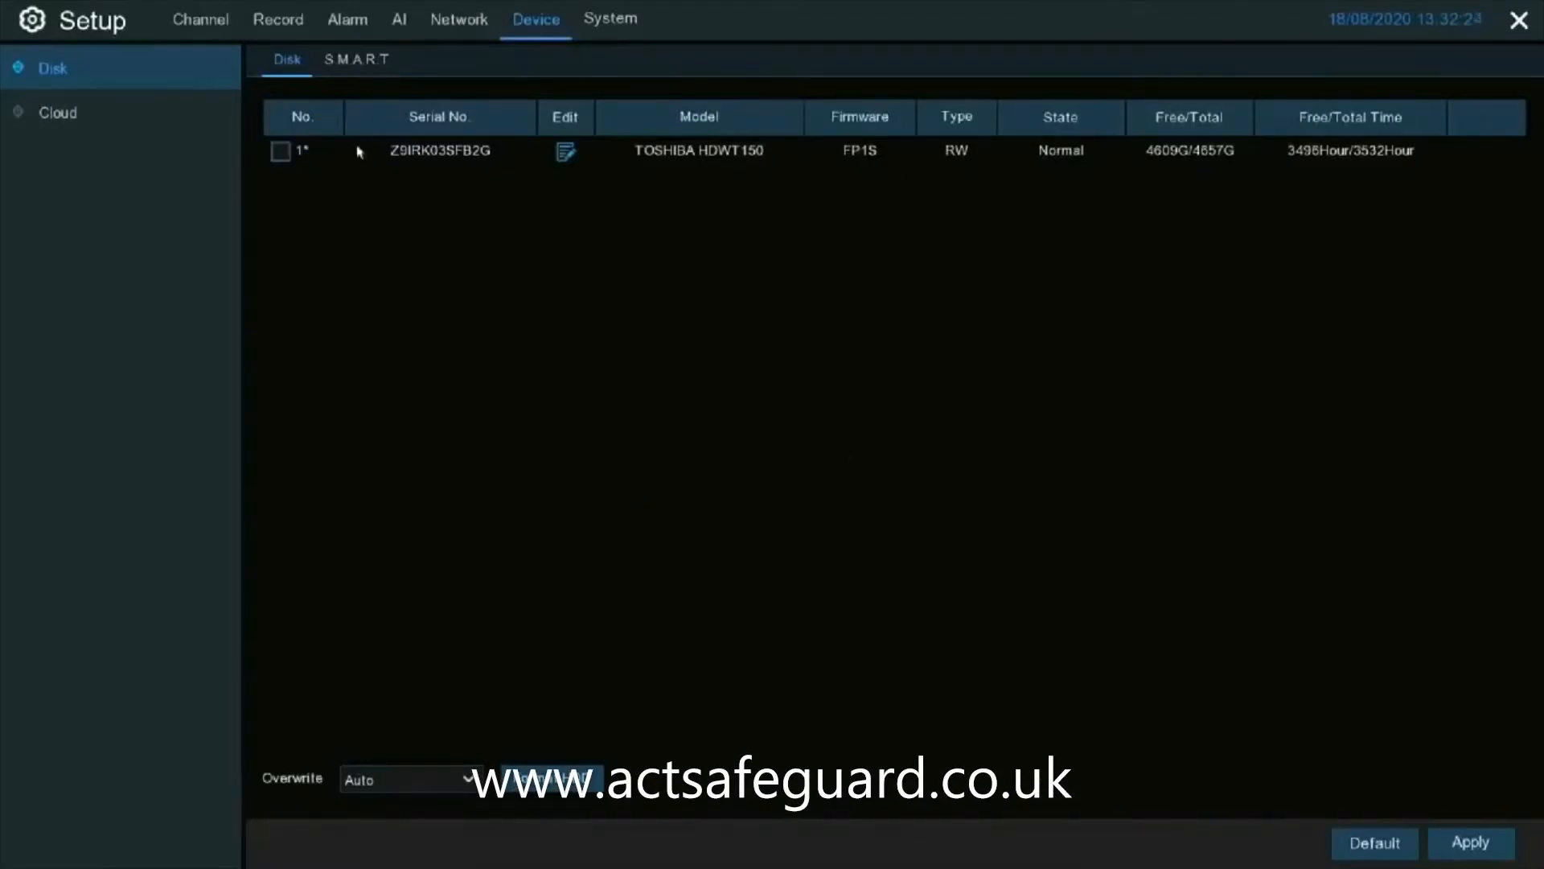
left_click(378, 71)
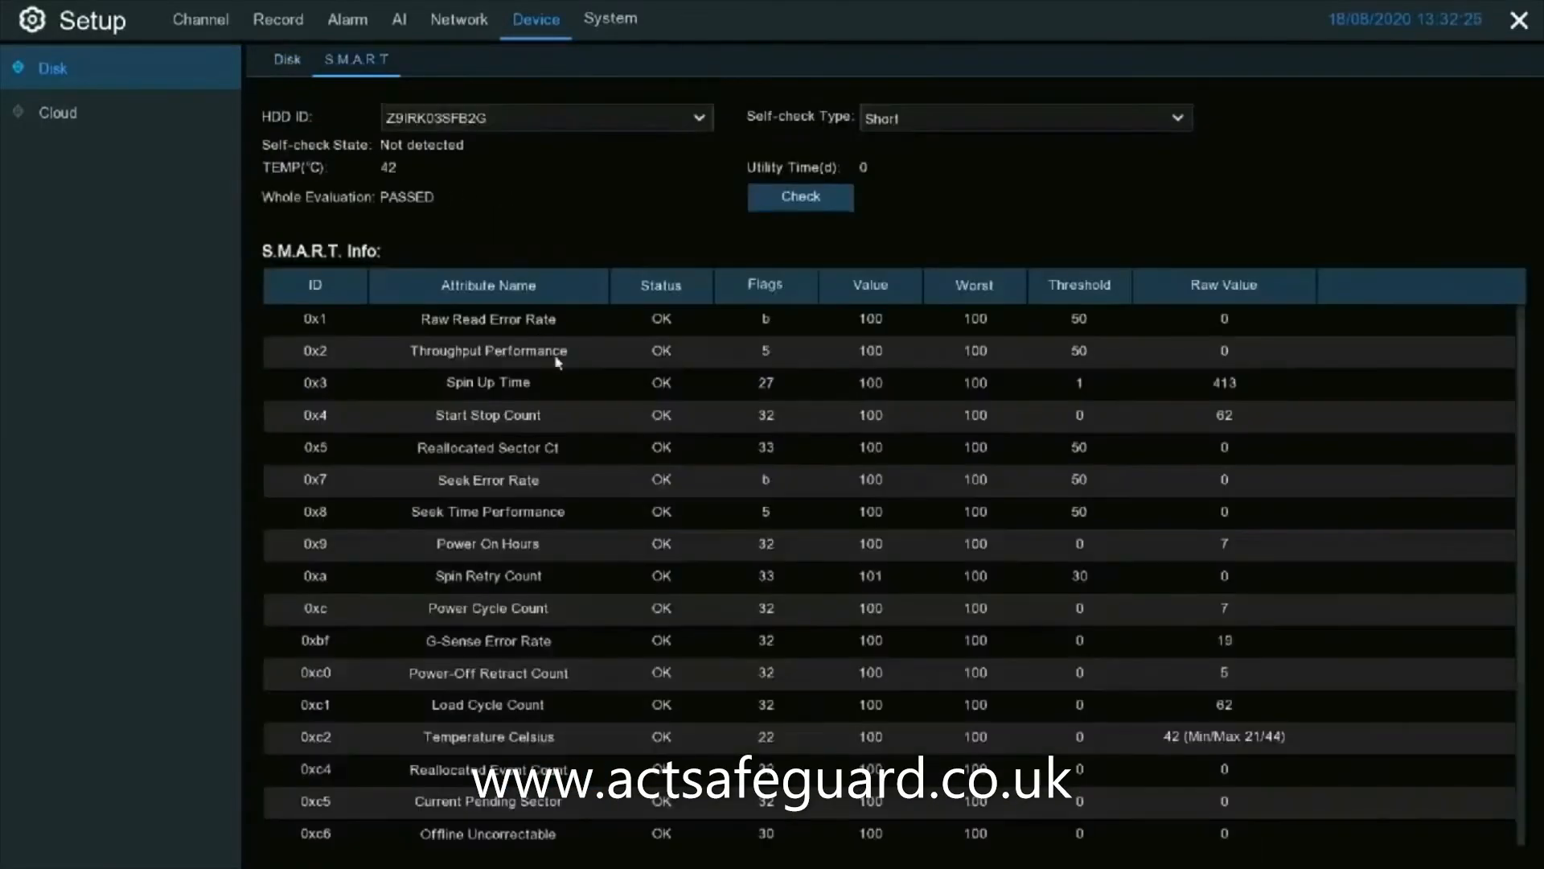
scroll(724, 447, "down", 4)
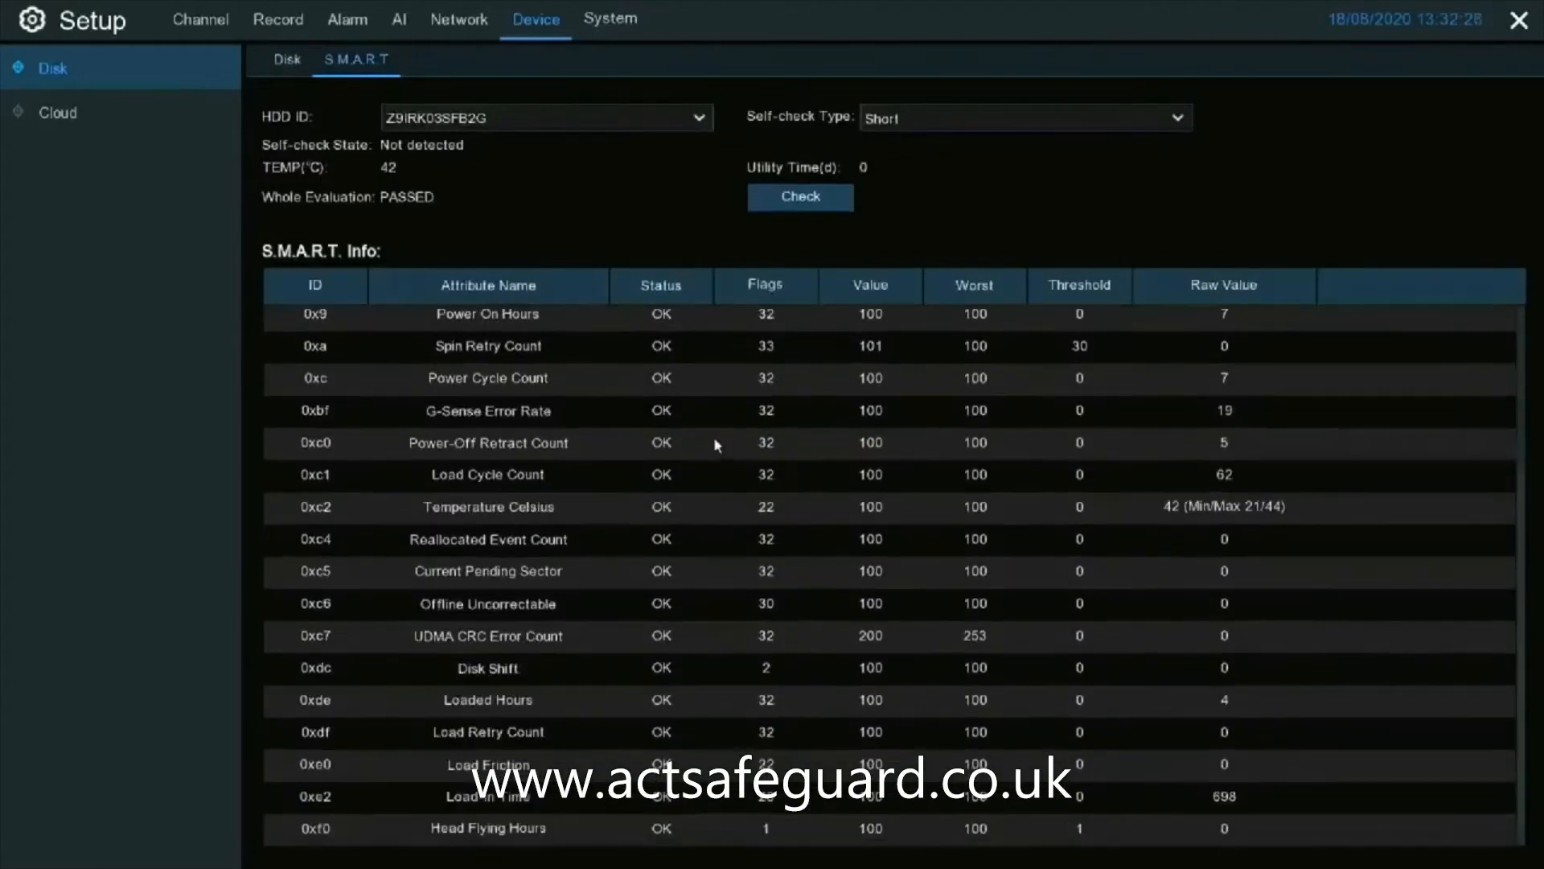
scroll(720, 442, "up", 4)
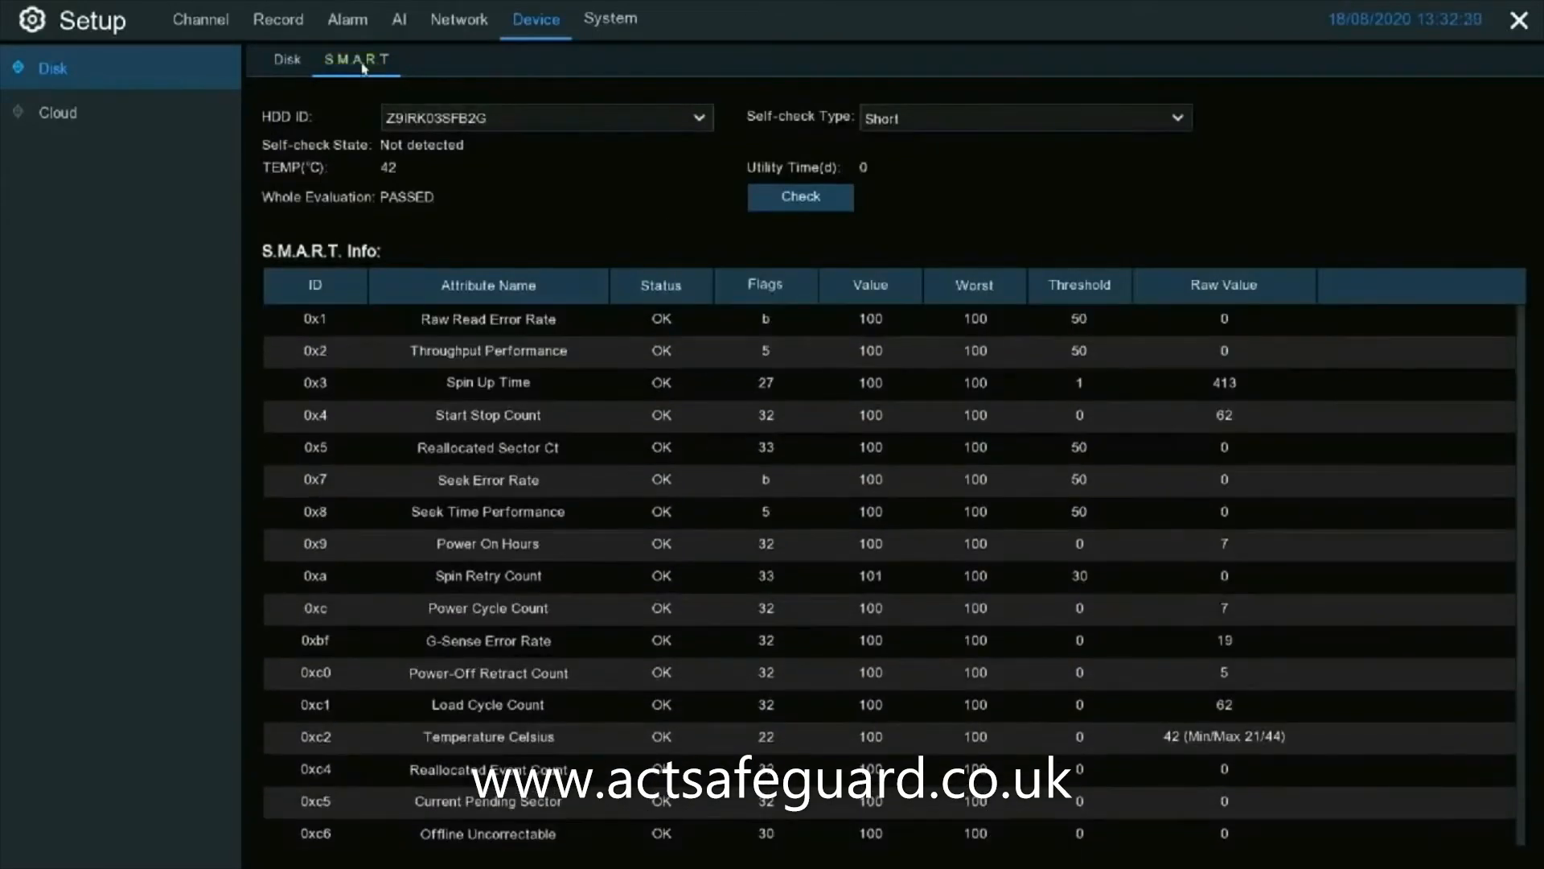
Enable cloud storage and check the available cloud types, keeping DROPBOX
left_click(121, 114)
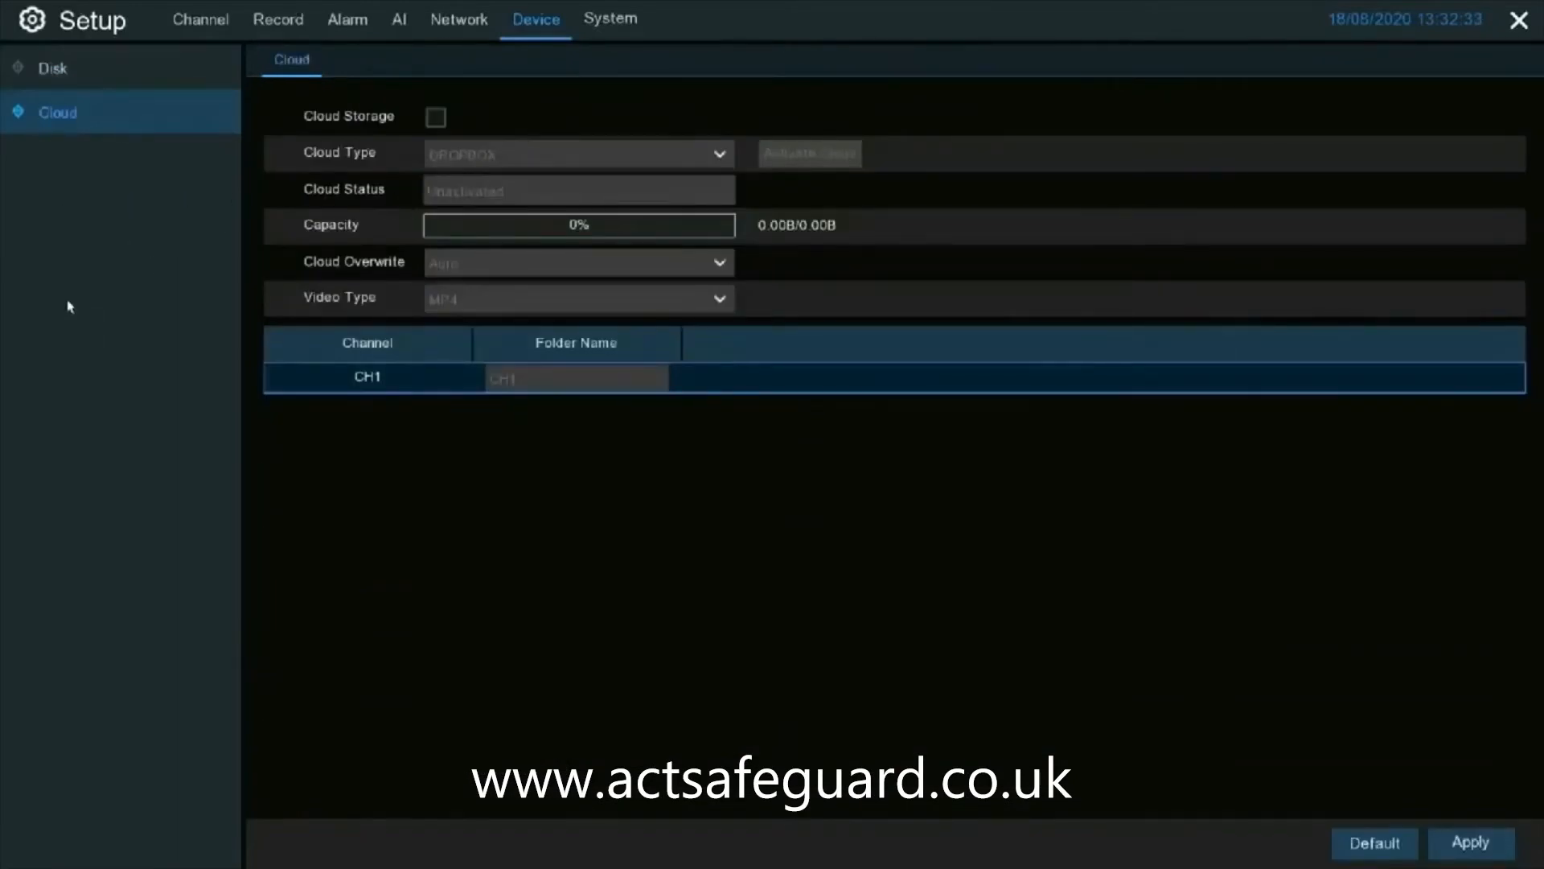
left_click(436, 118)
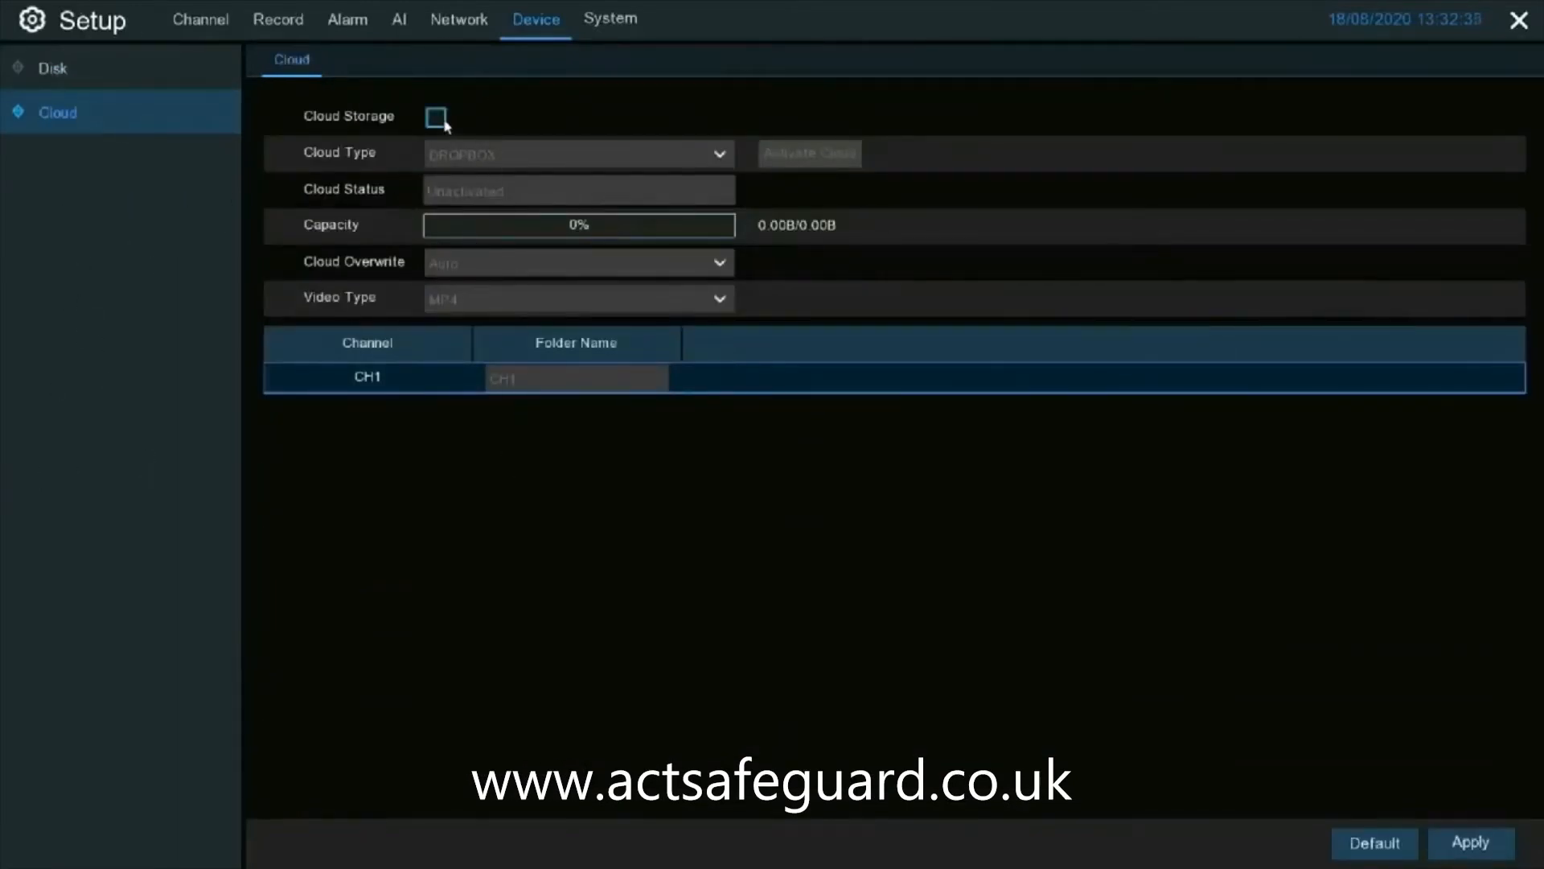
left_click(603, 158)
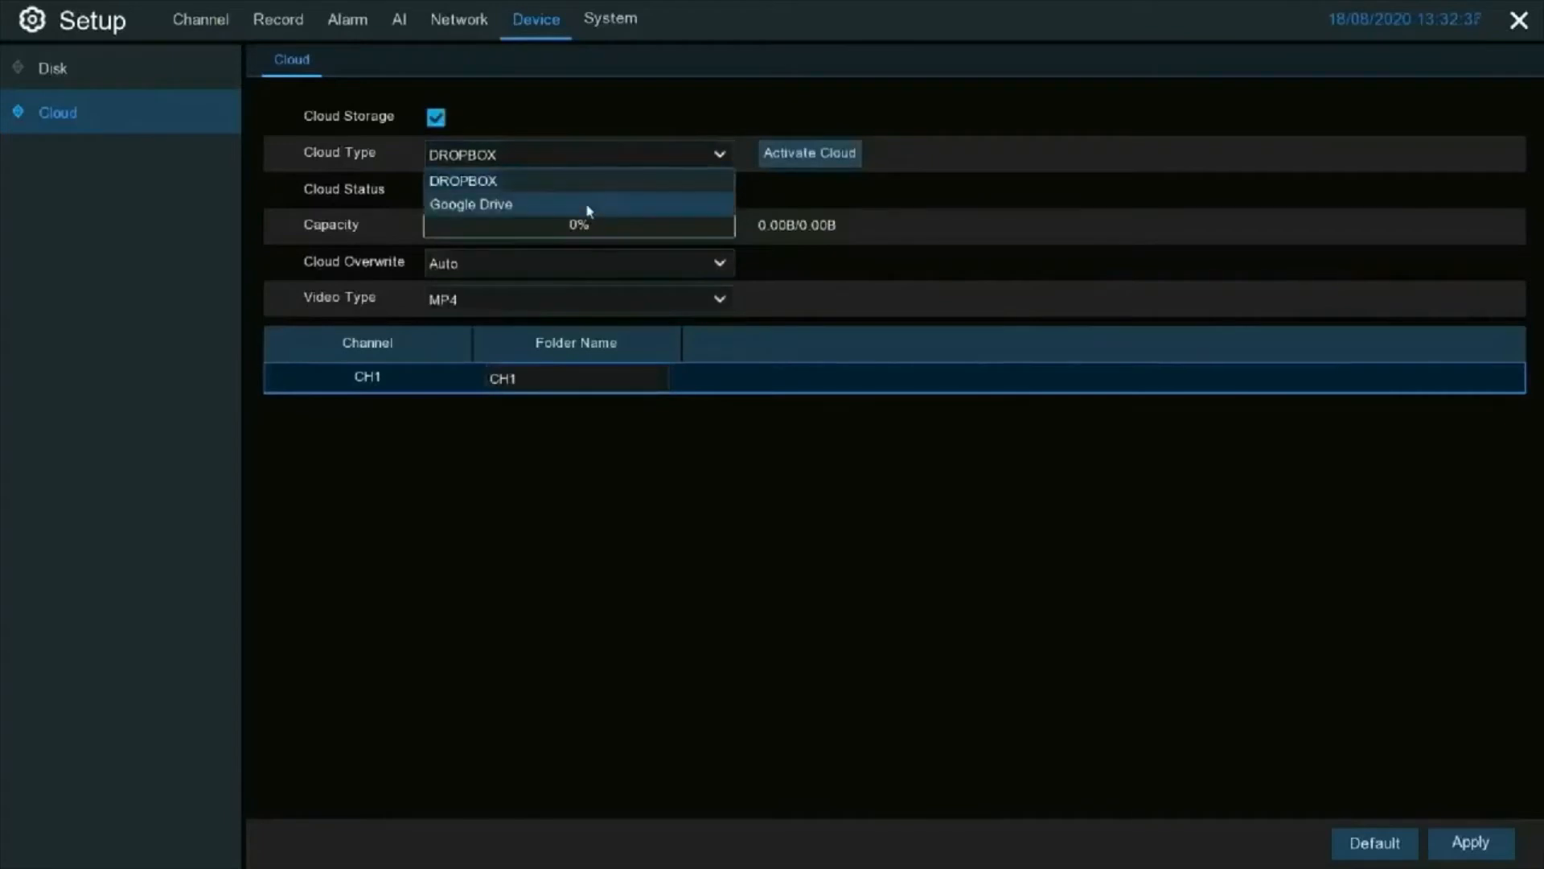
left_click(954, 250)
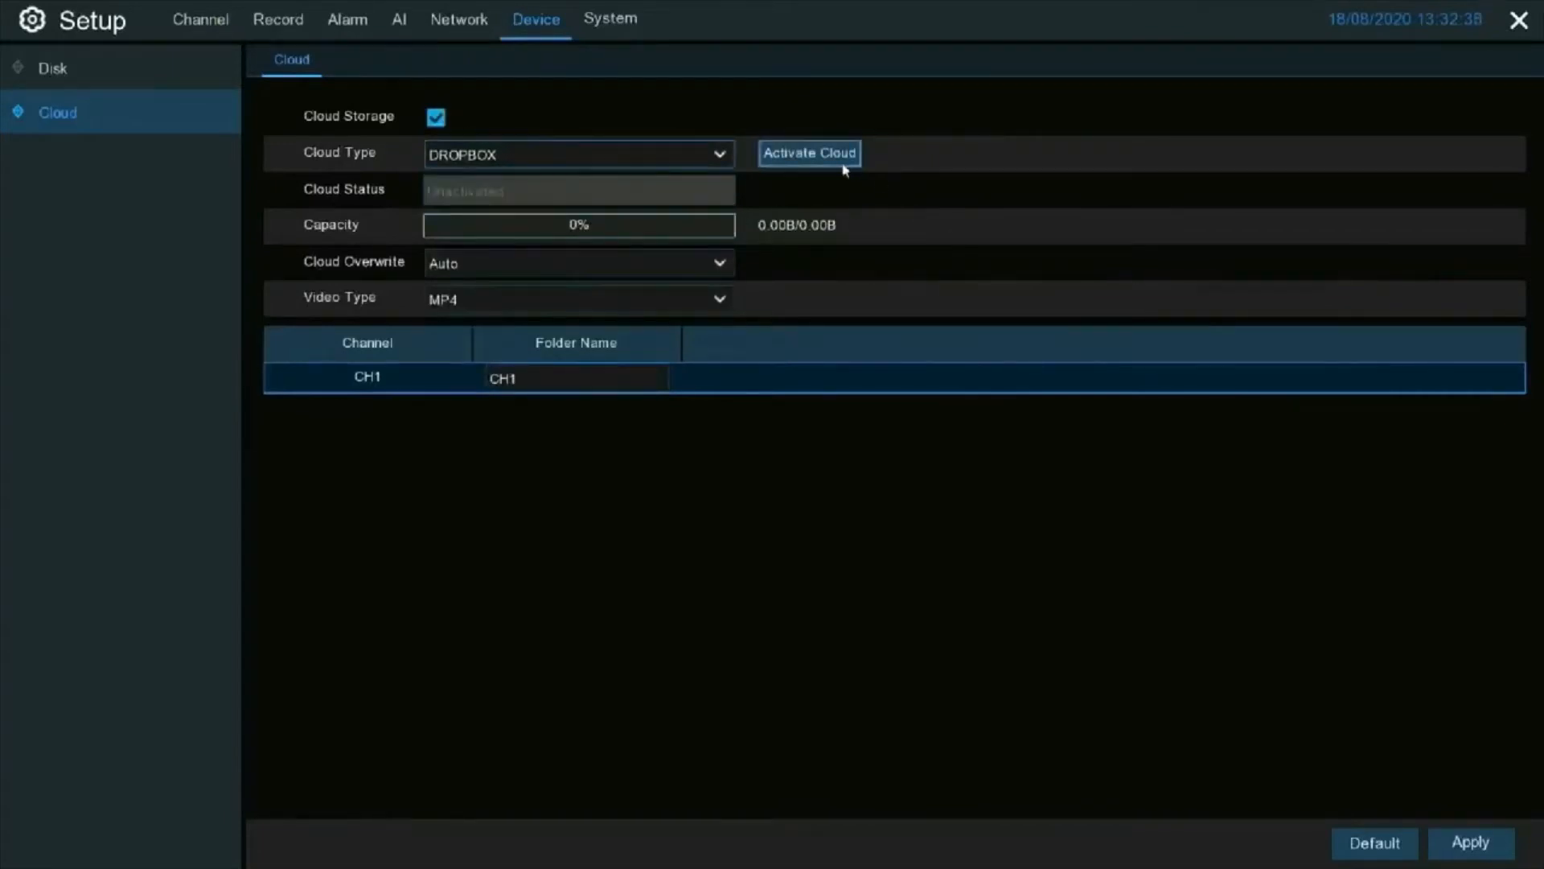
Switch DHCP off in the general network settings to check the manual IP address entry, and switch it back on
left_click(454, 37)
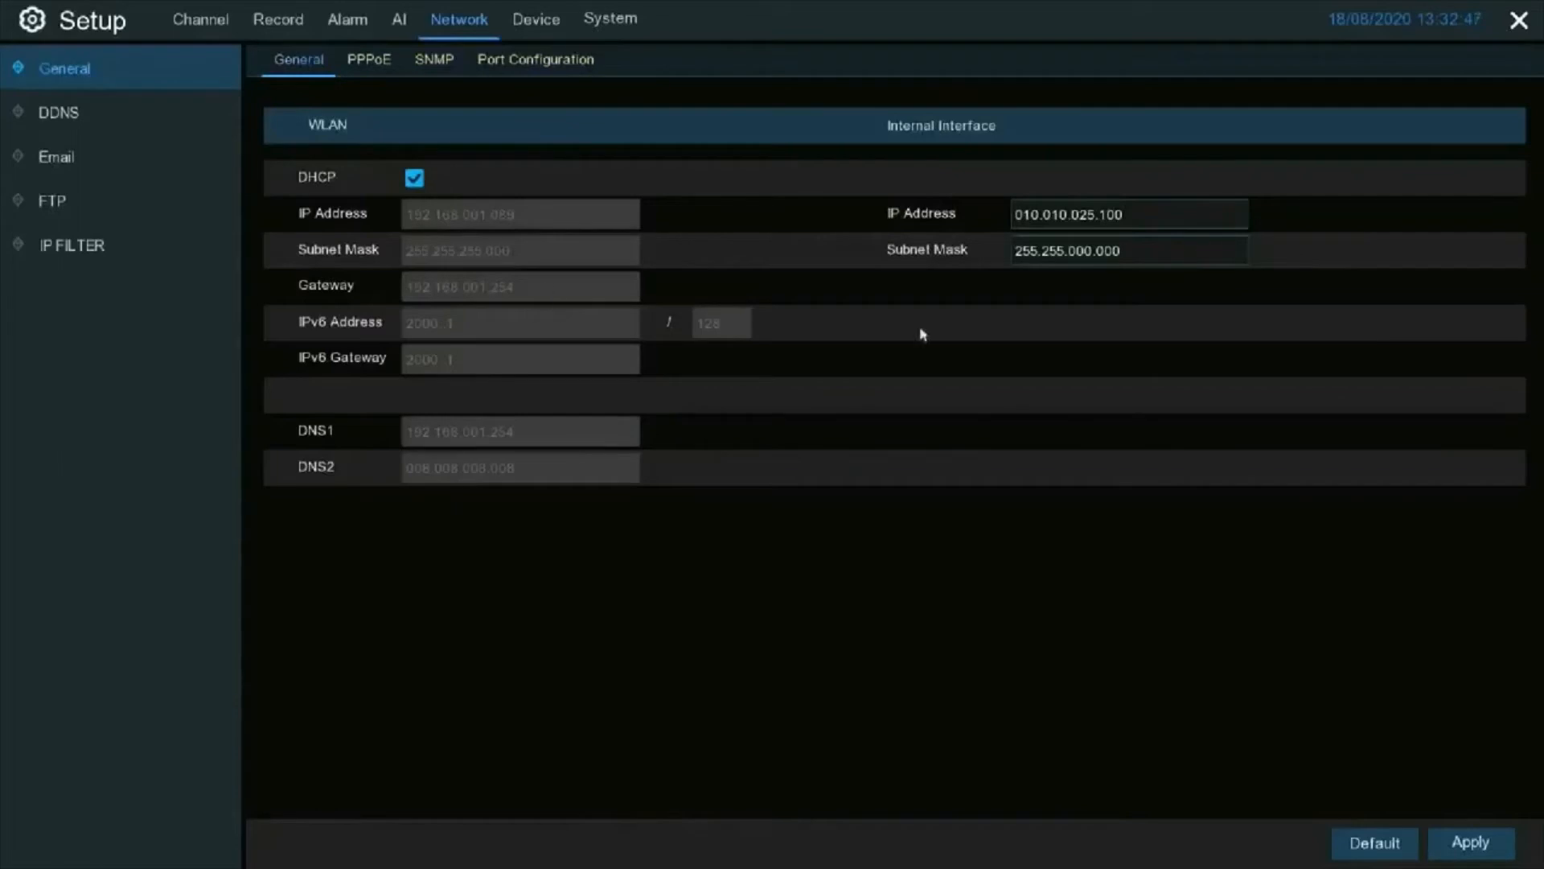
left_click(414, 177)
left_click(551, 219)
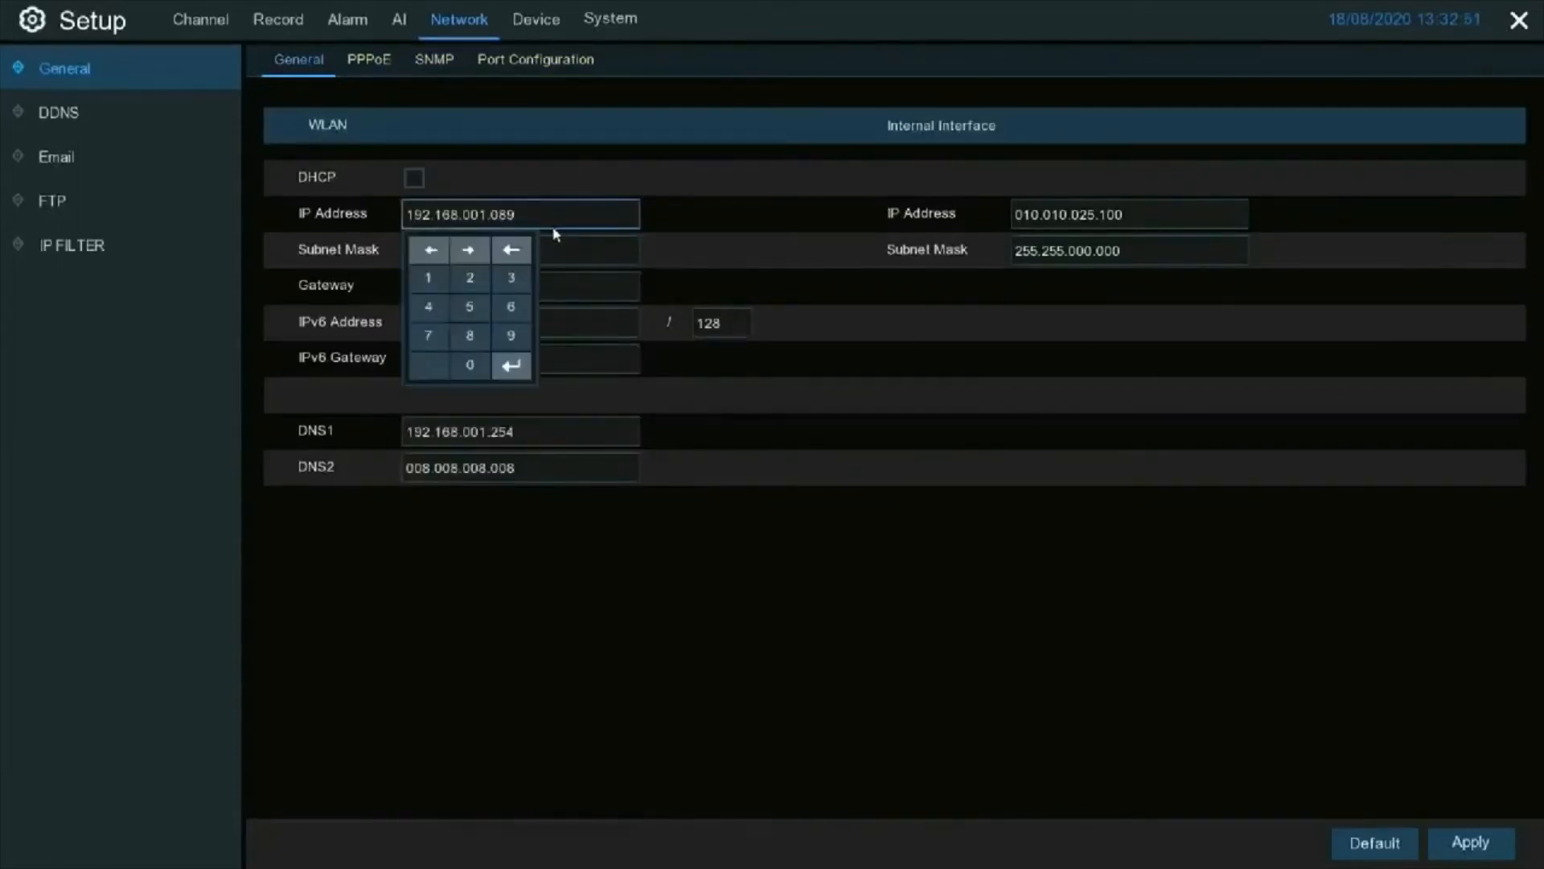
left_click(414, 178)
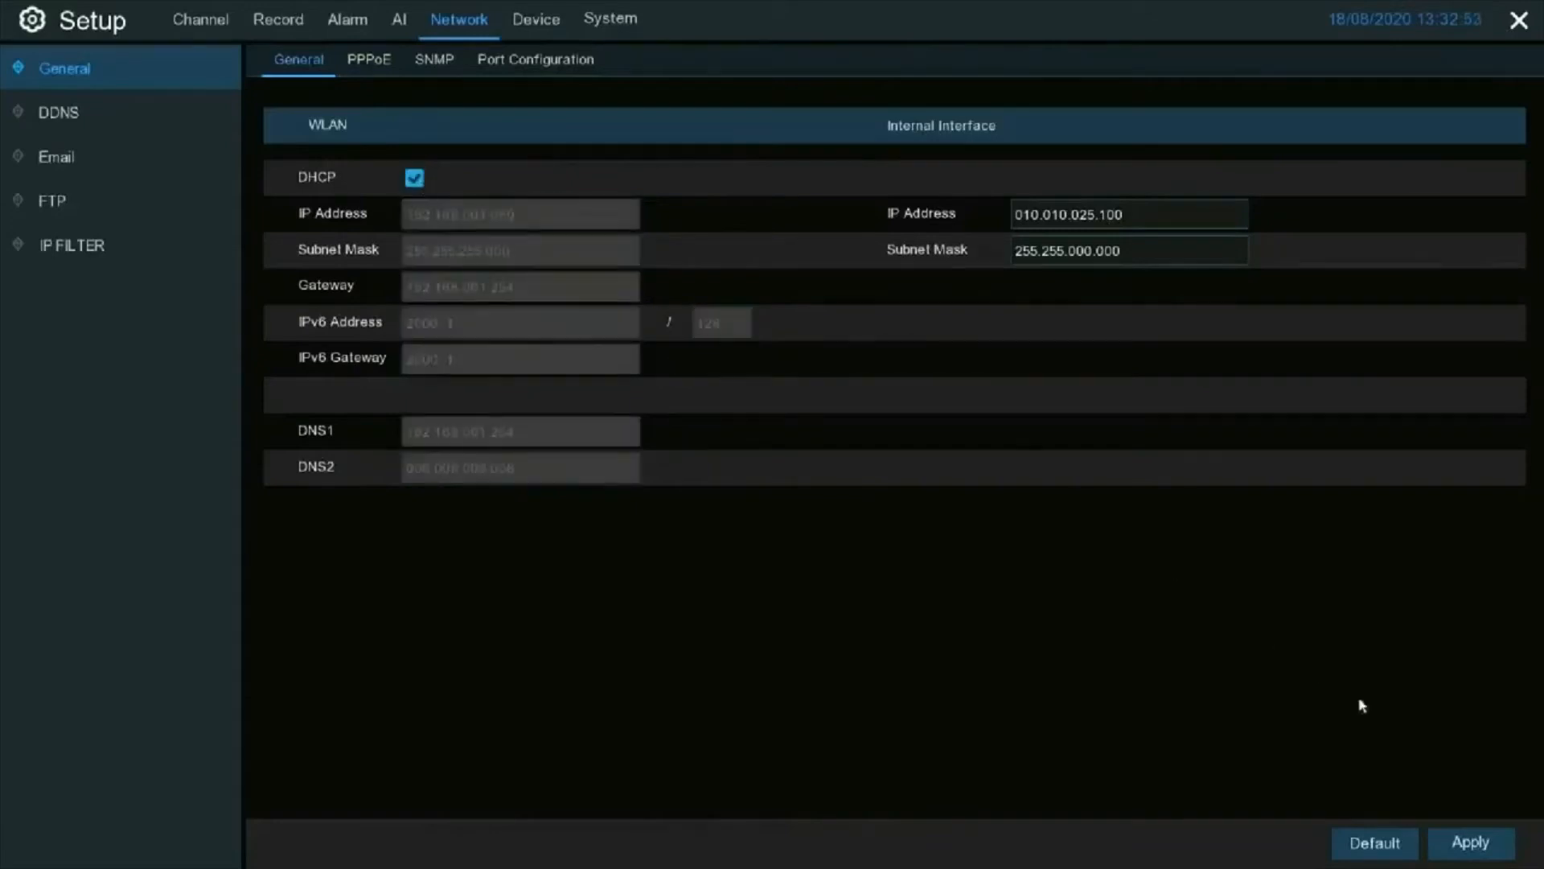
Examine the network's PPPoE, SNMP, and port configuration settings
left_click(352, 74)
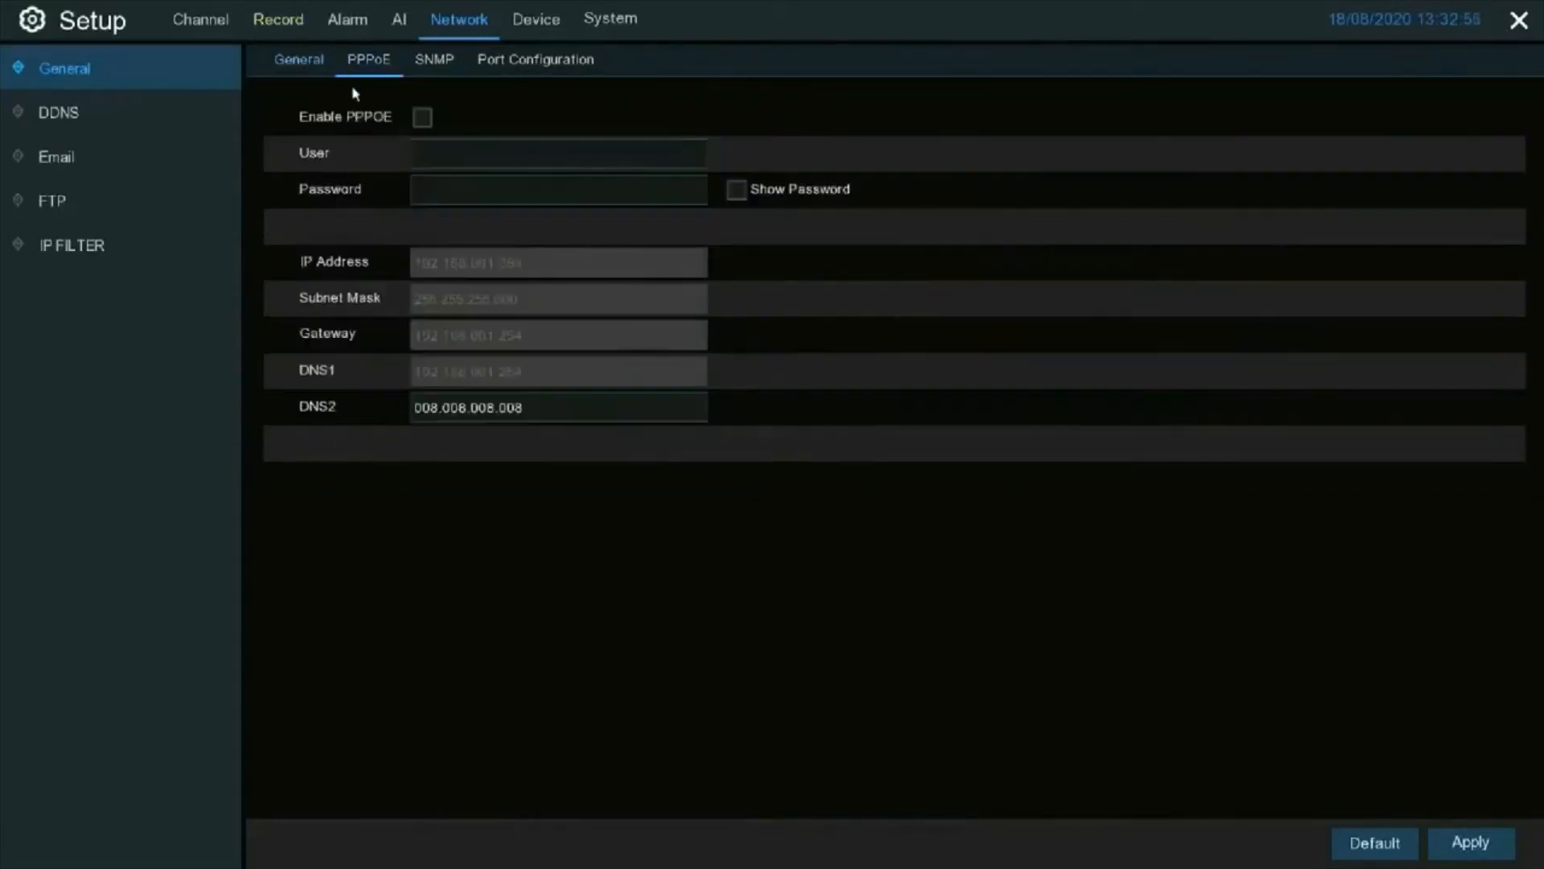
left_click(439, 73)
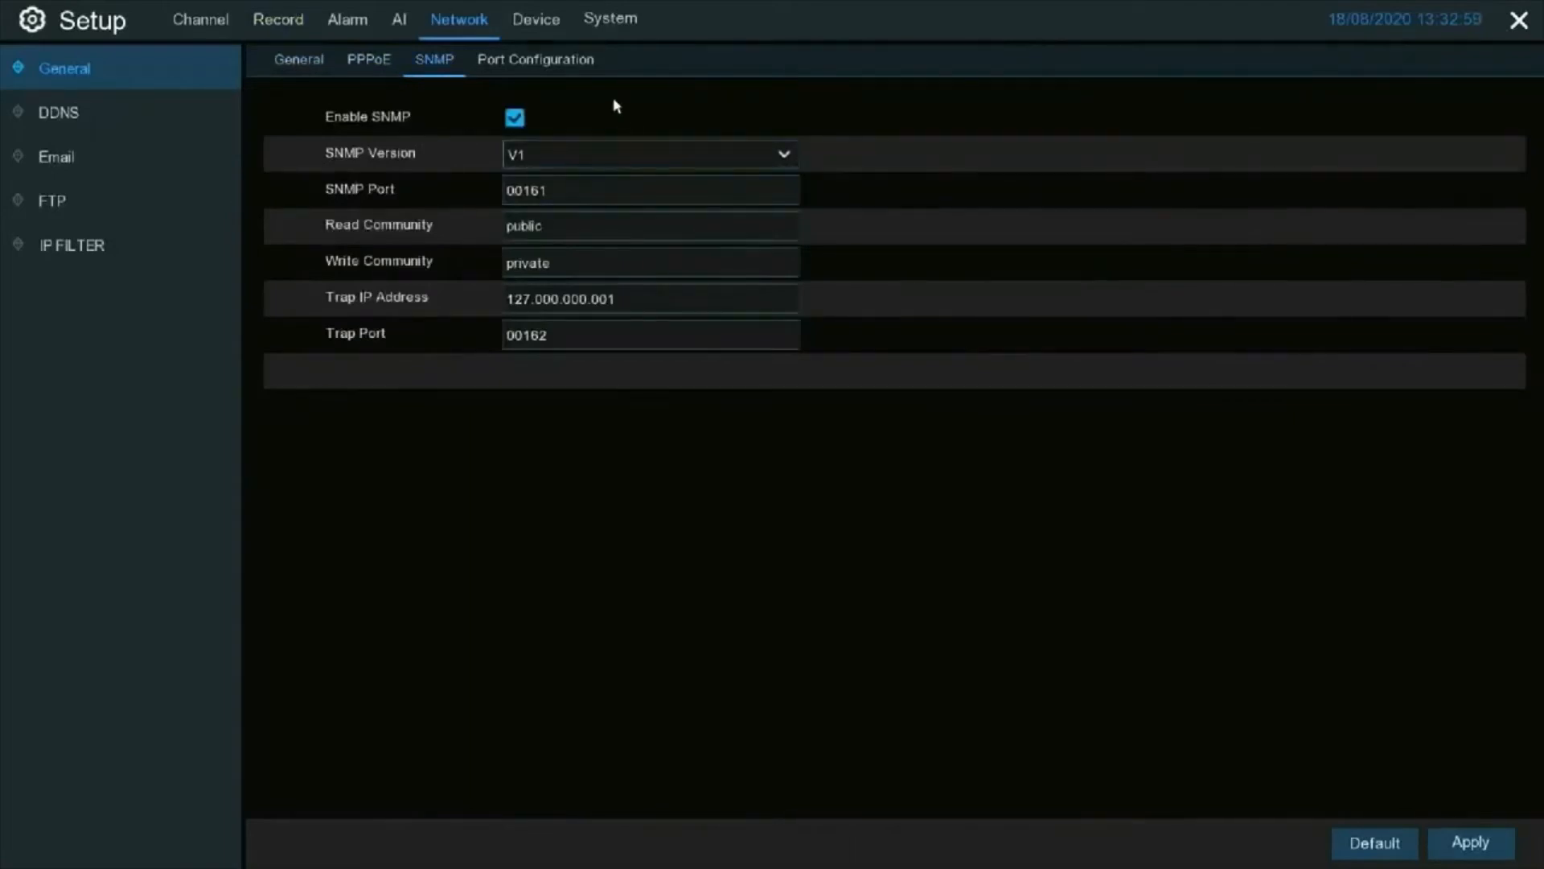
left_click(563, 74)
scroll(623, 390, "down", 1)
scroll(625, 391, "up", 1)
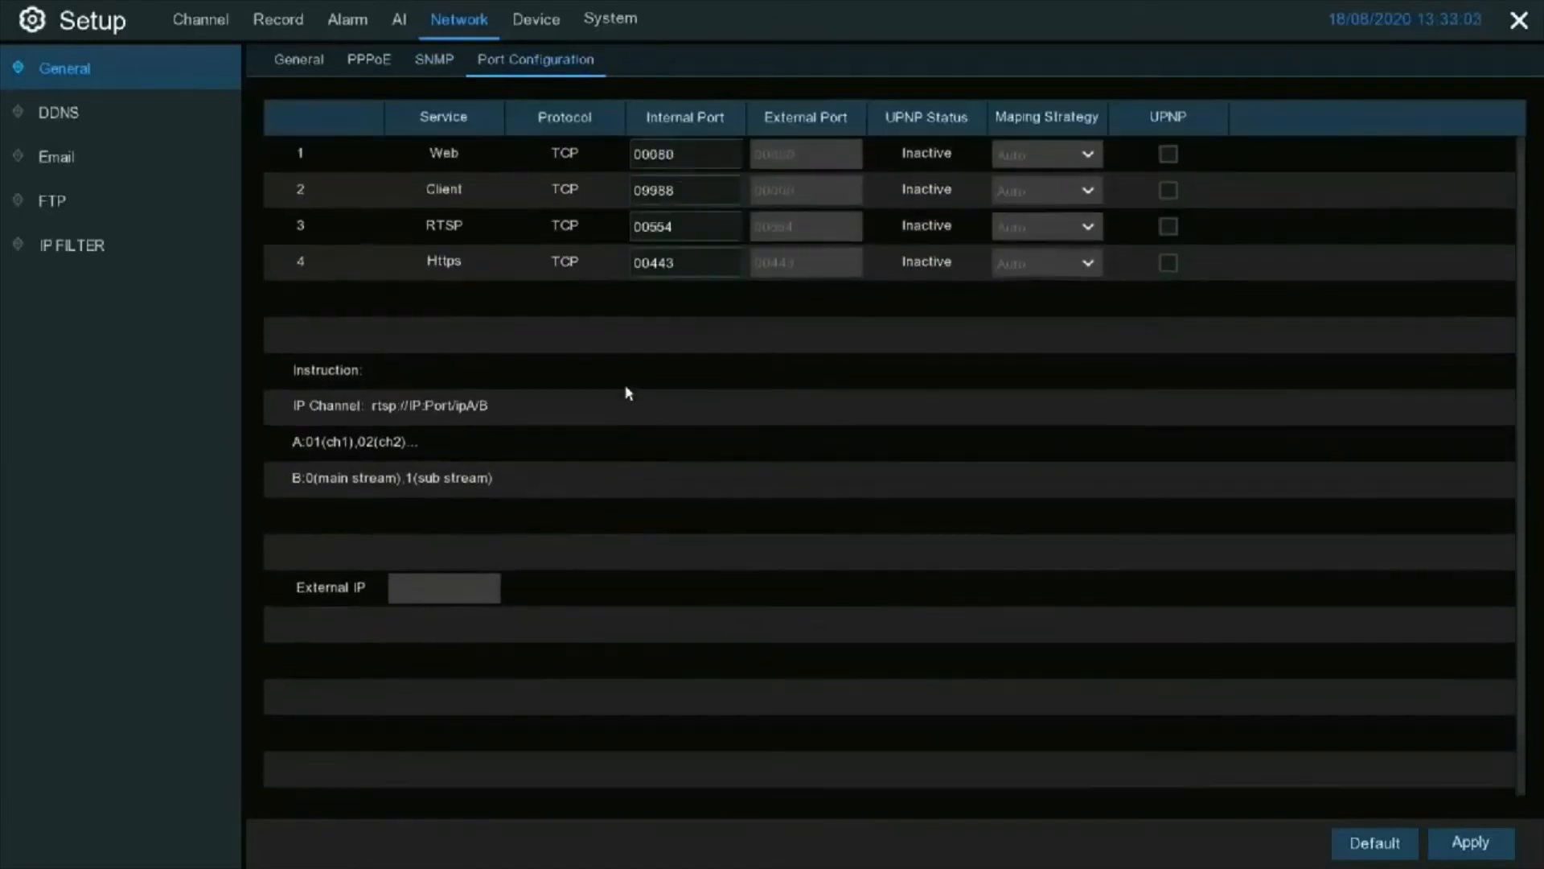
Enable DDNS and check the available server providers, keeping NO_IP
left_click(108, 110)
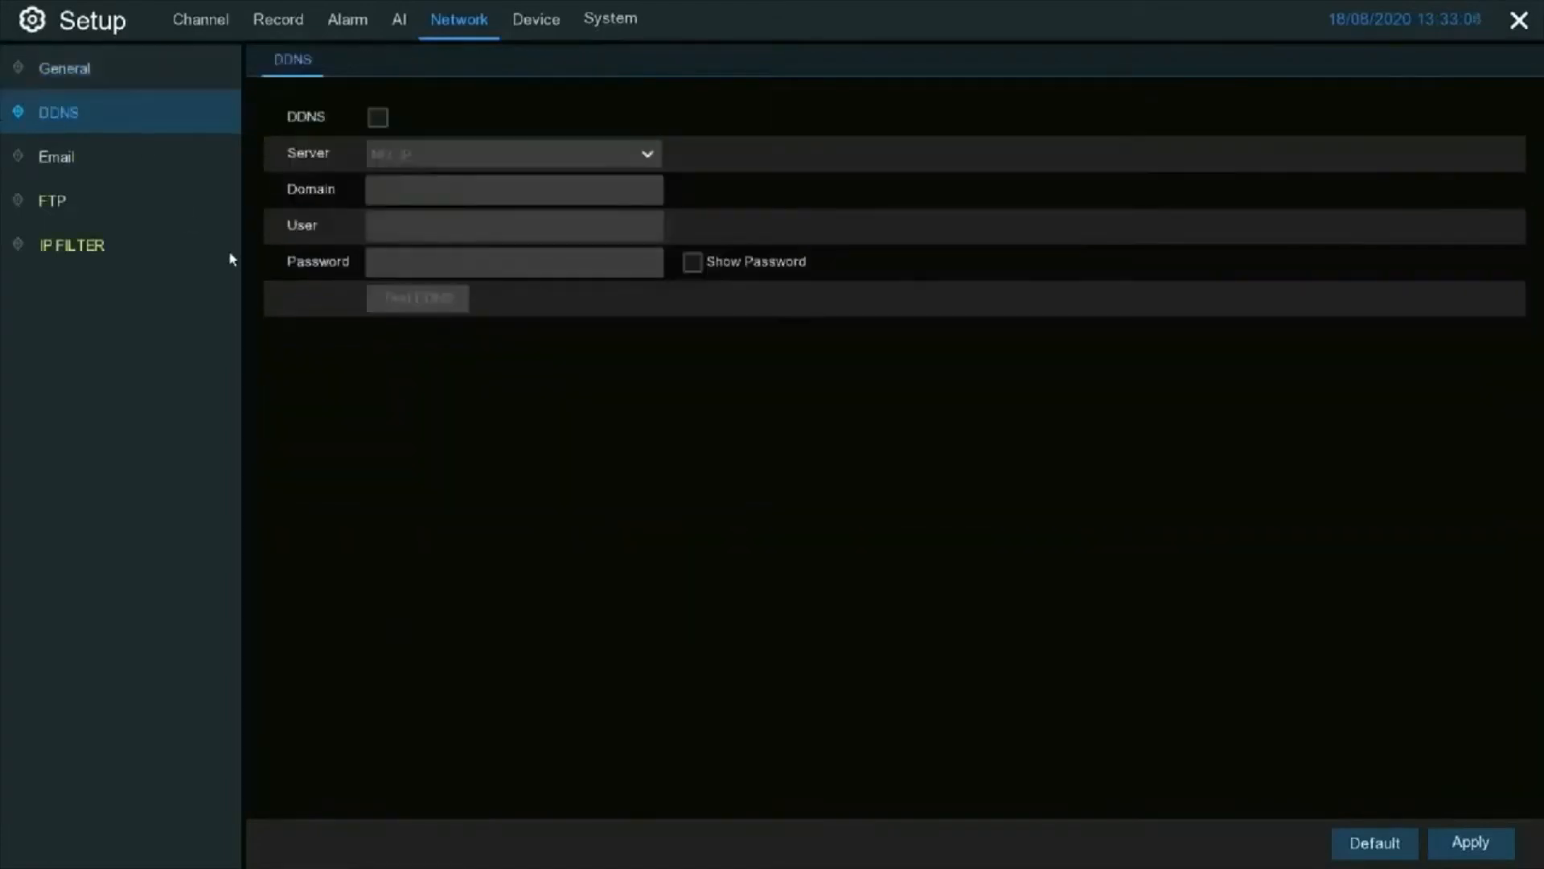
left_click(378, 117)
left_click(486, 154)
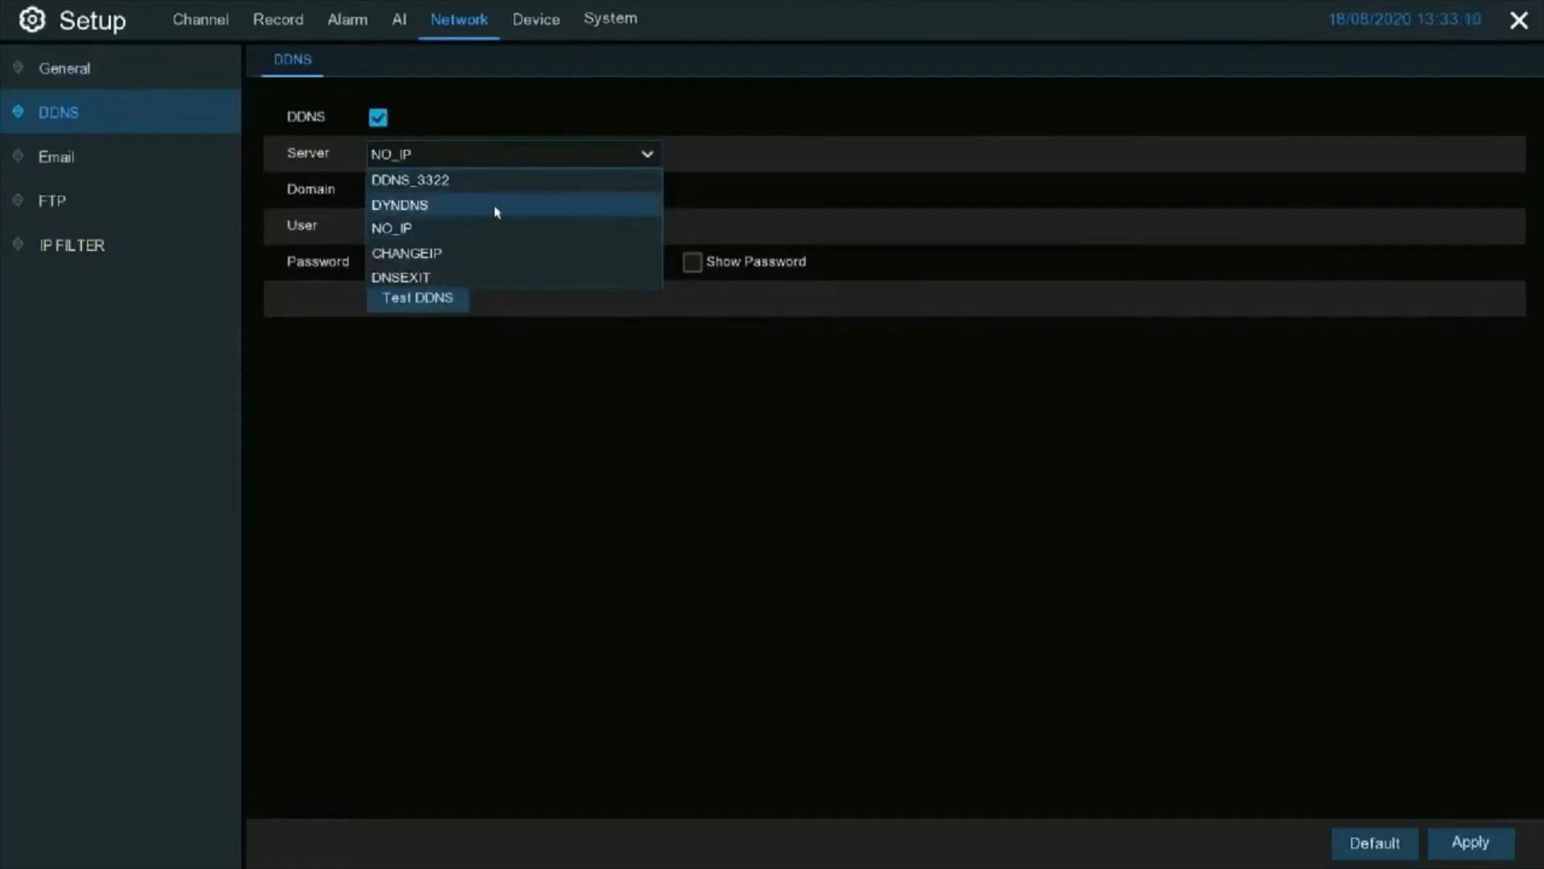
left_click(885, 199)
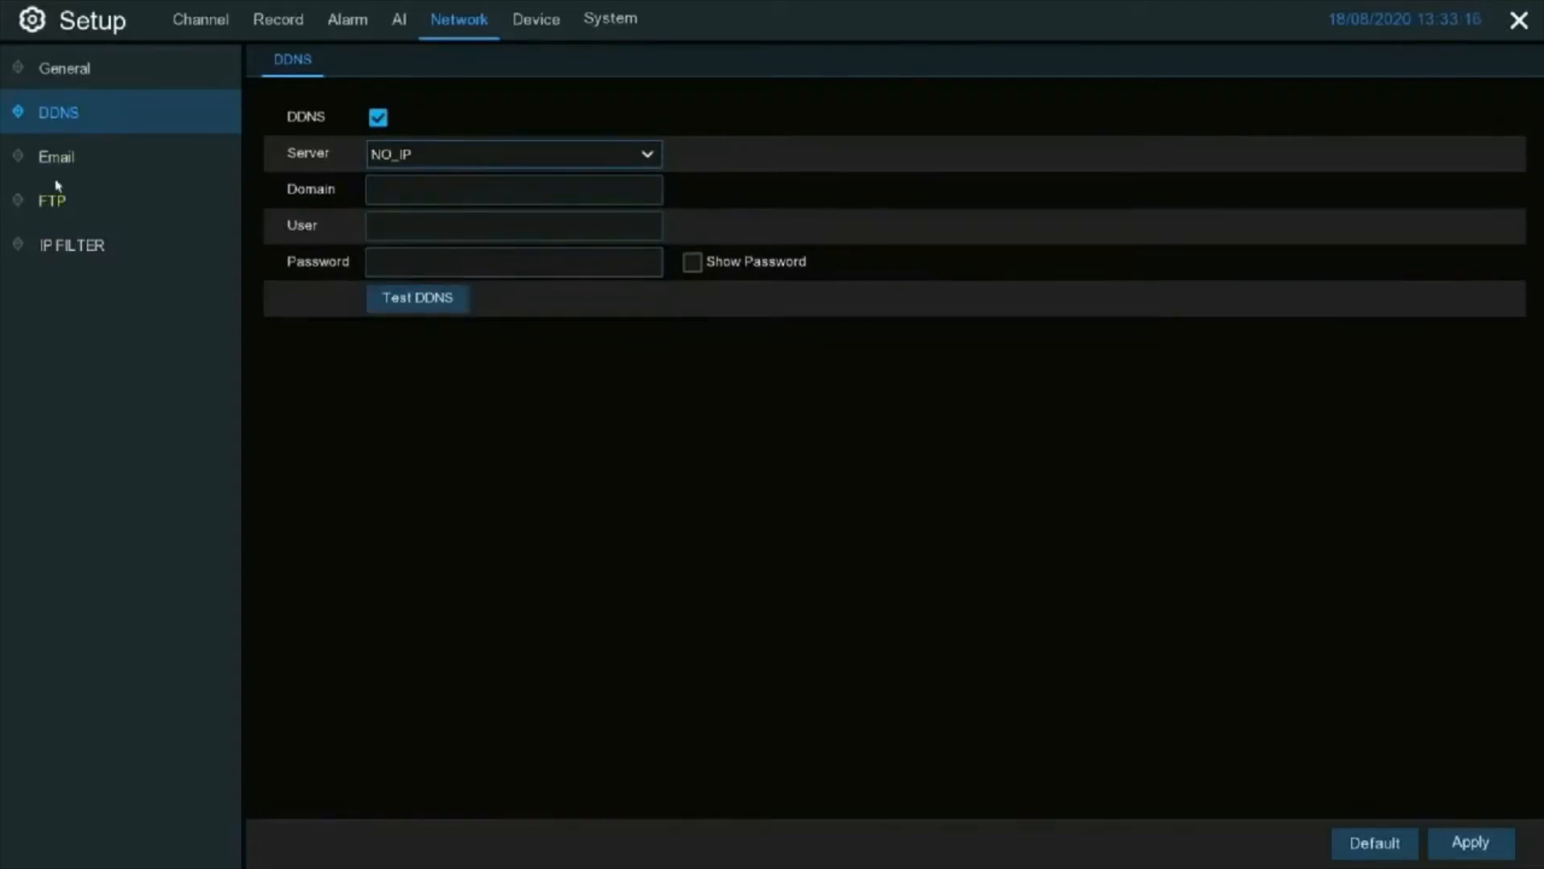
Enable email in the email configuration and check the SMTP server entry, leaving it empty
left_click(61, 154)
left_click(411, 119)
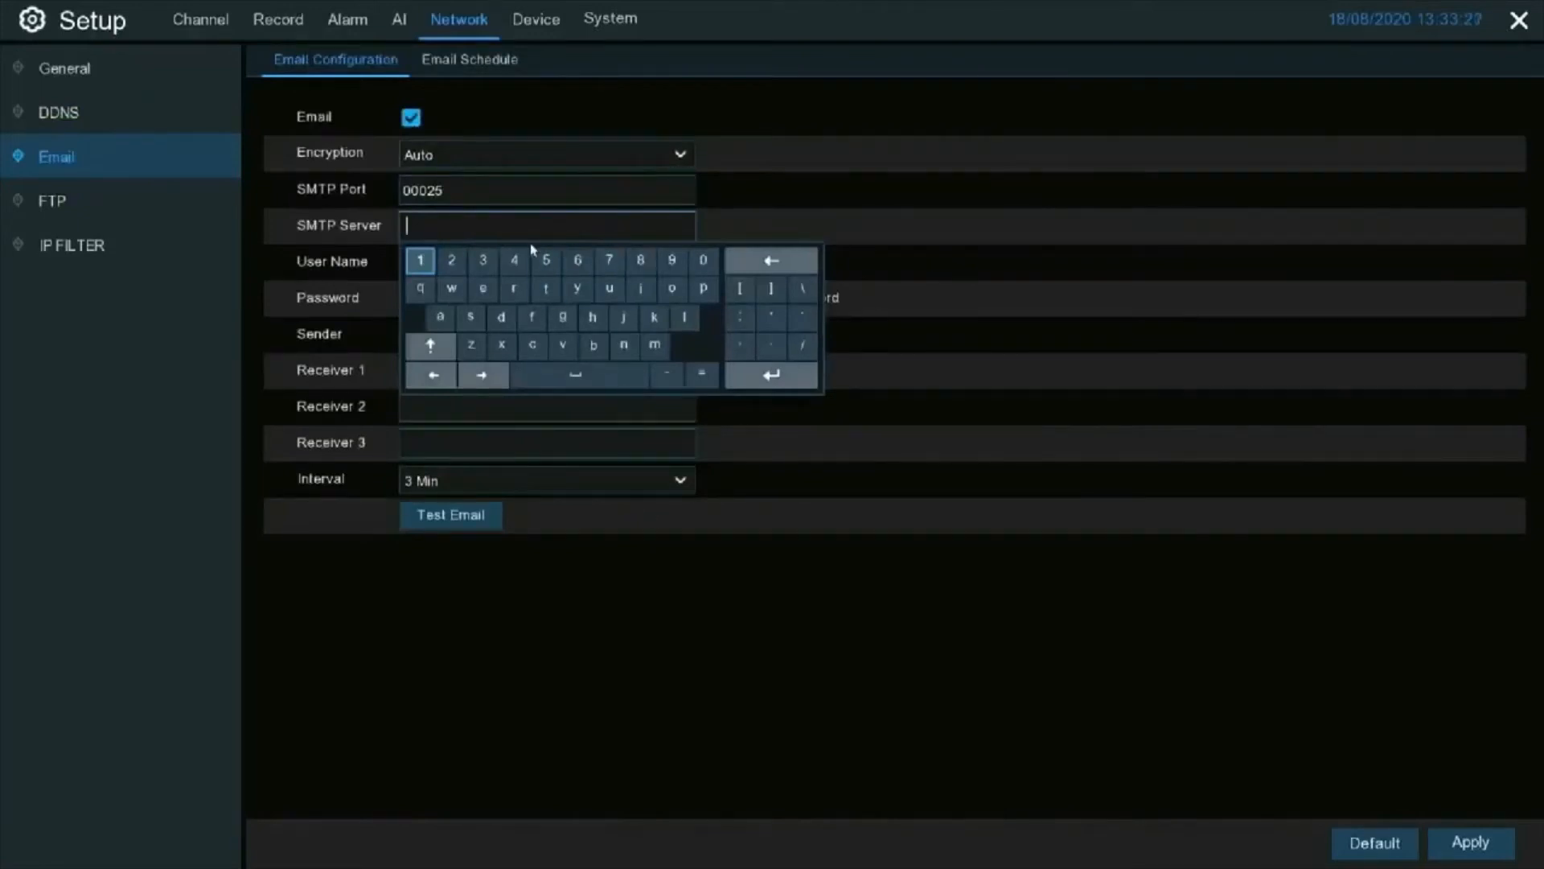
left_click(606, 624)
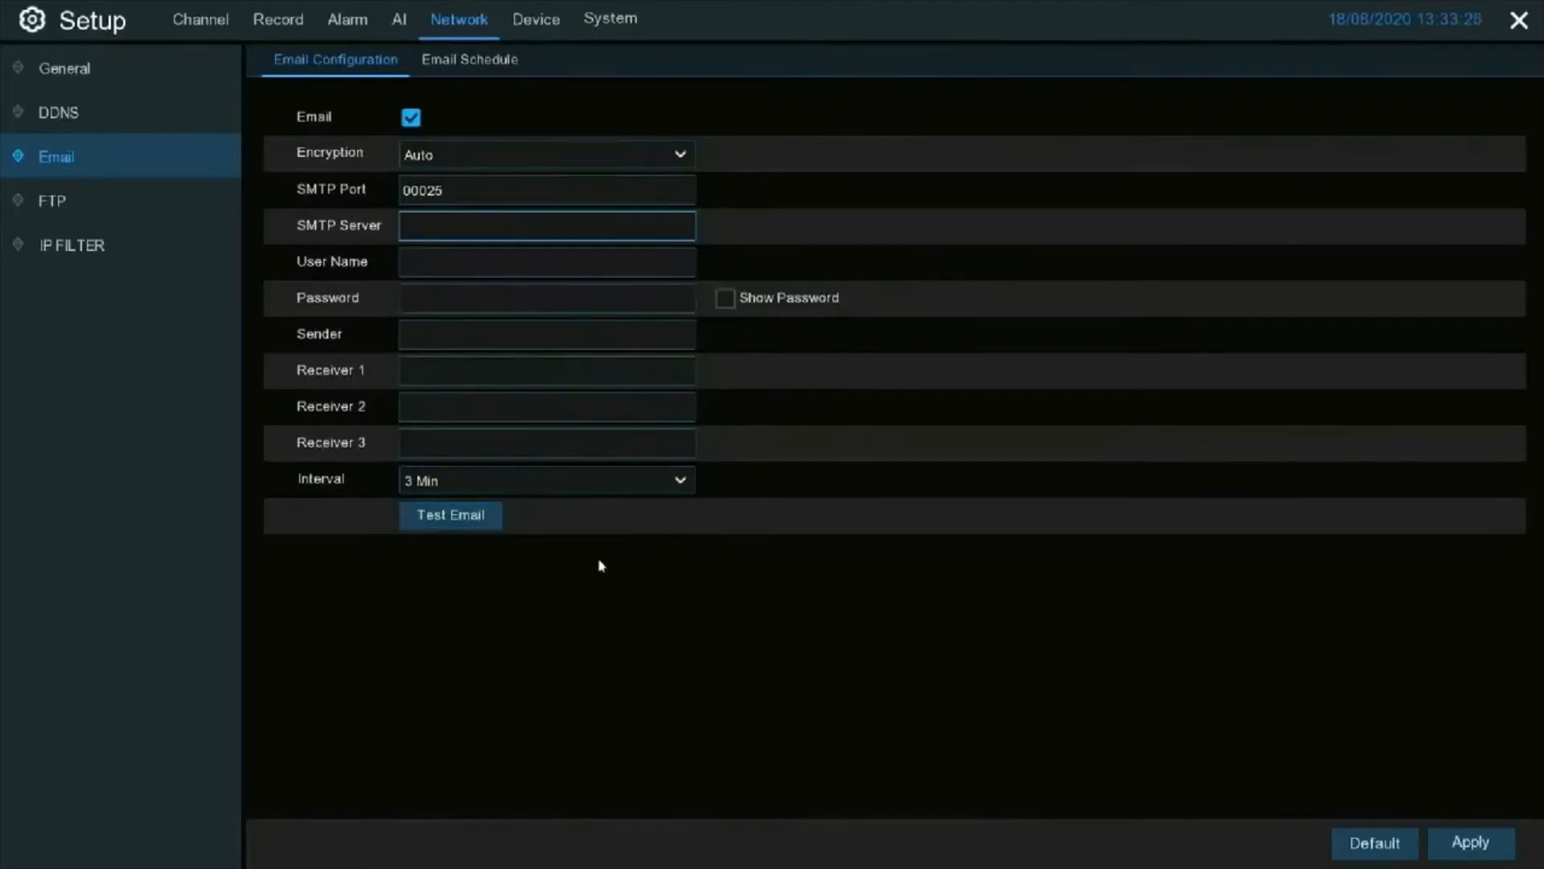
Examine the FTP options with FTP temporarily enabled, and try enabling the IP filter
left_click(118, 201)
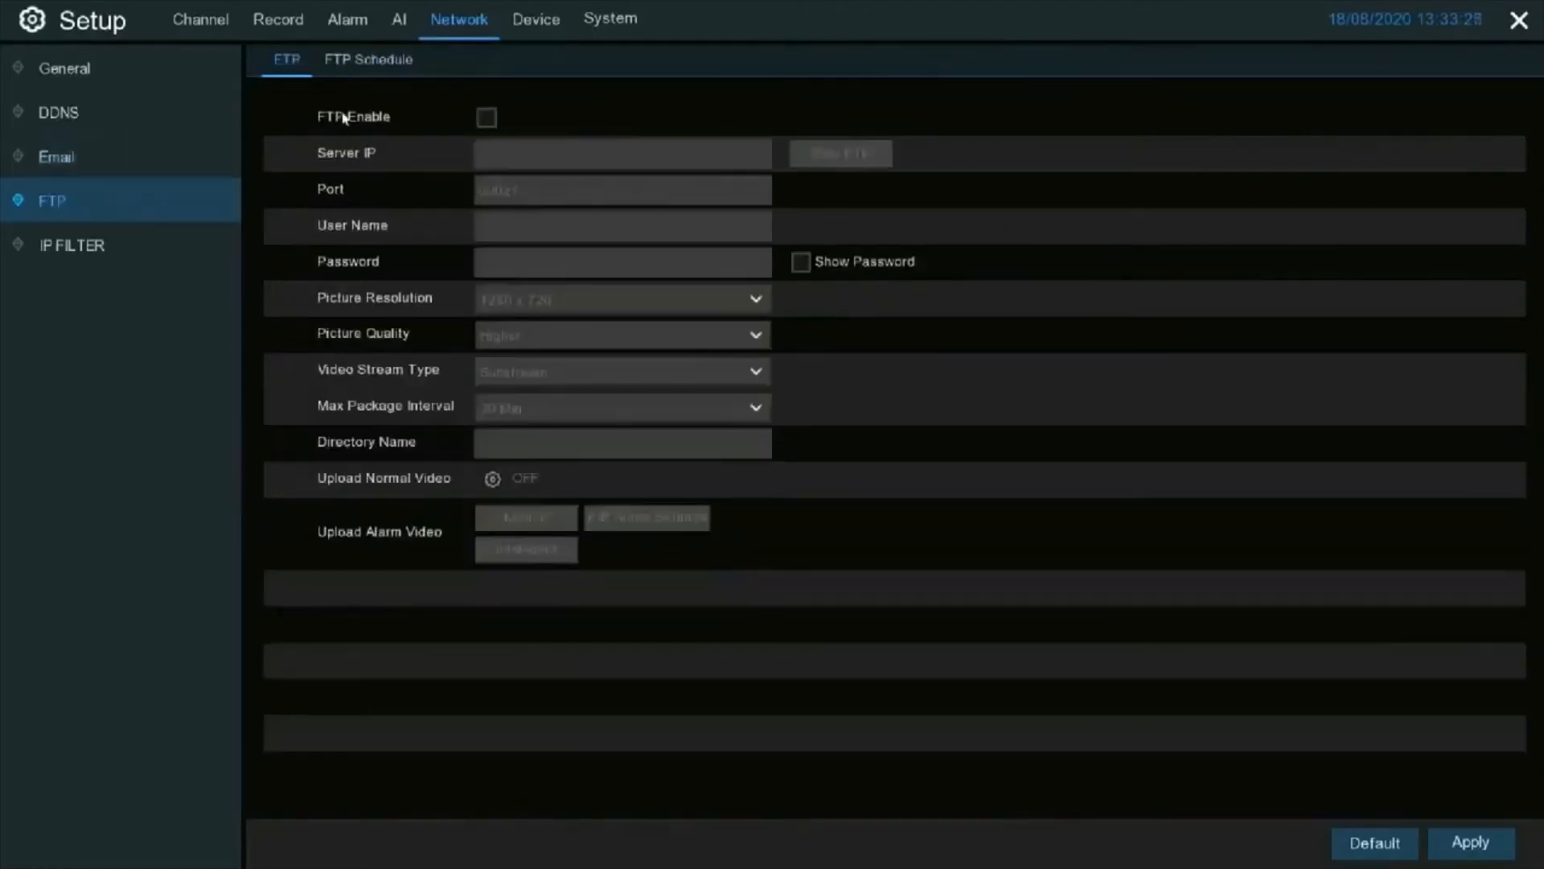
left_click(486, 119)
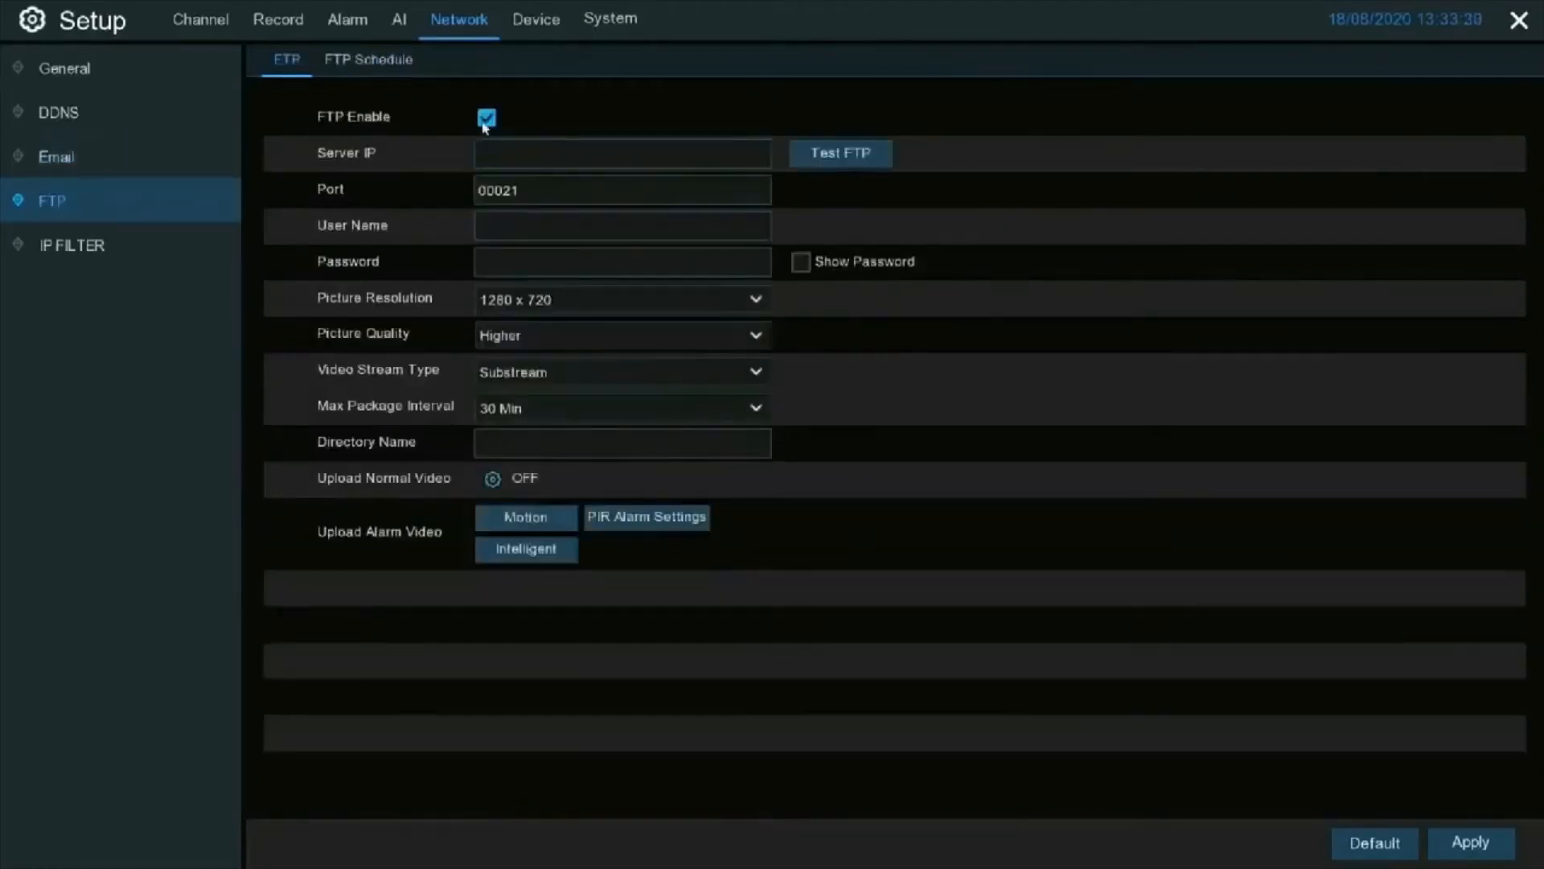
left_click(487, 119)
left_click(180, 256)
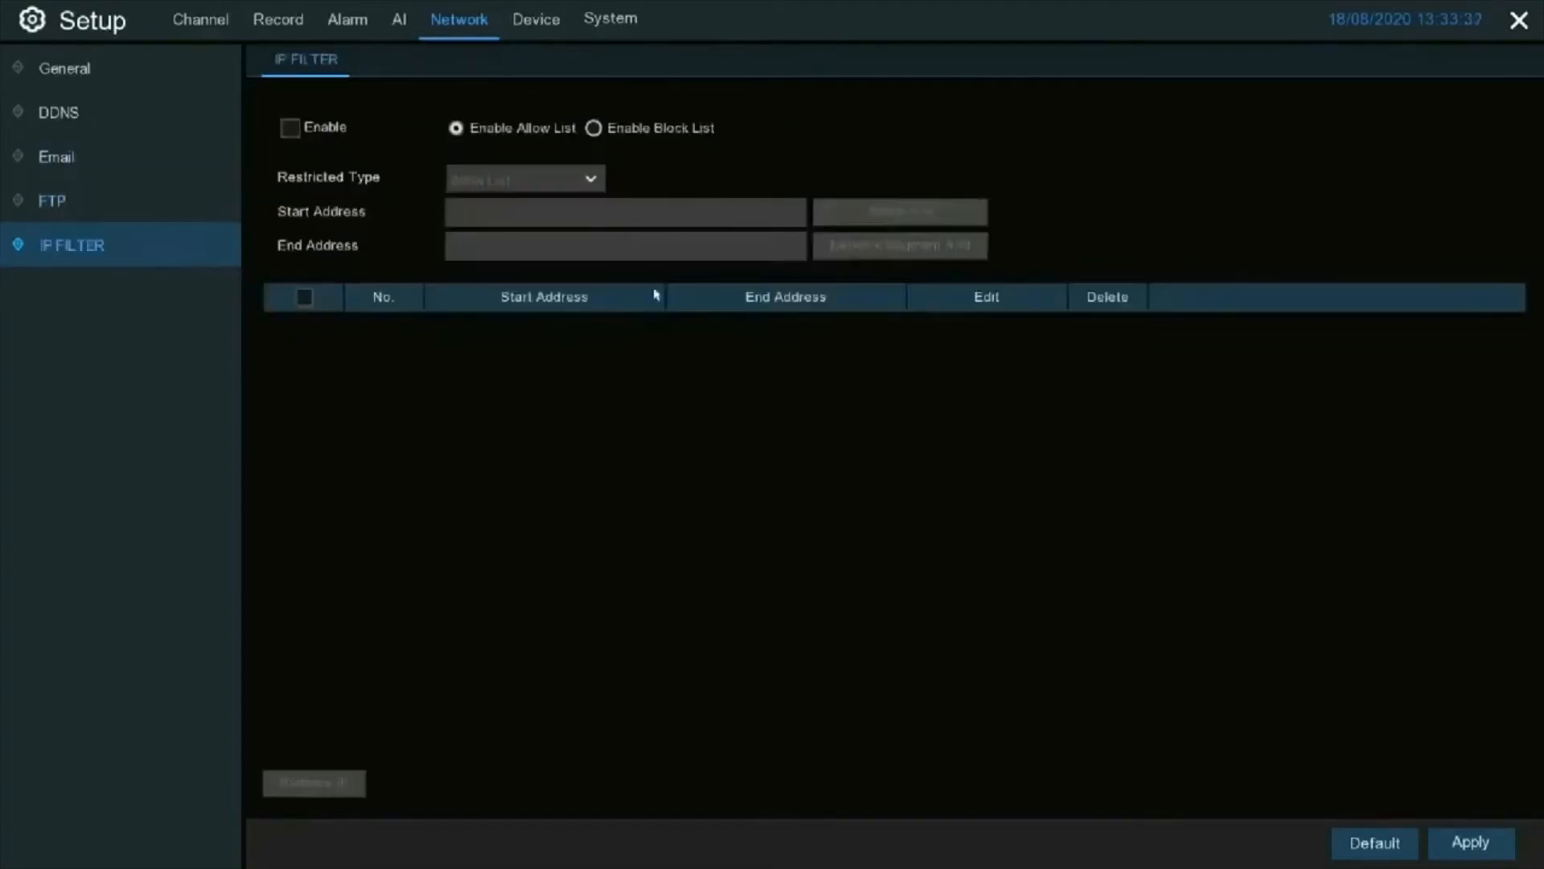
left_click(292, 128)
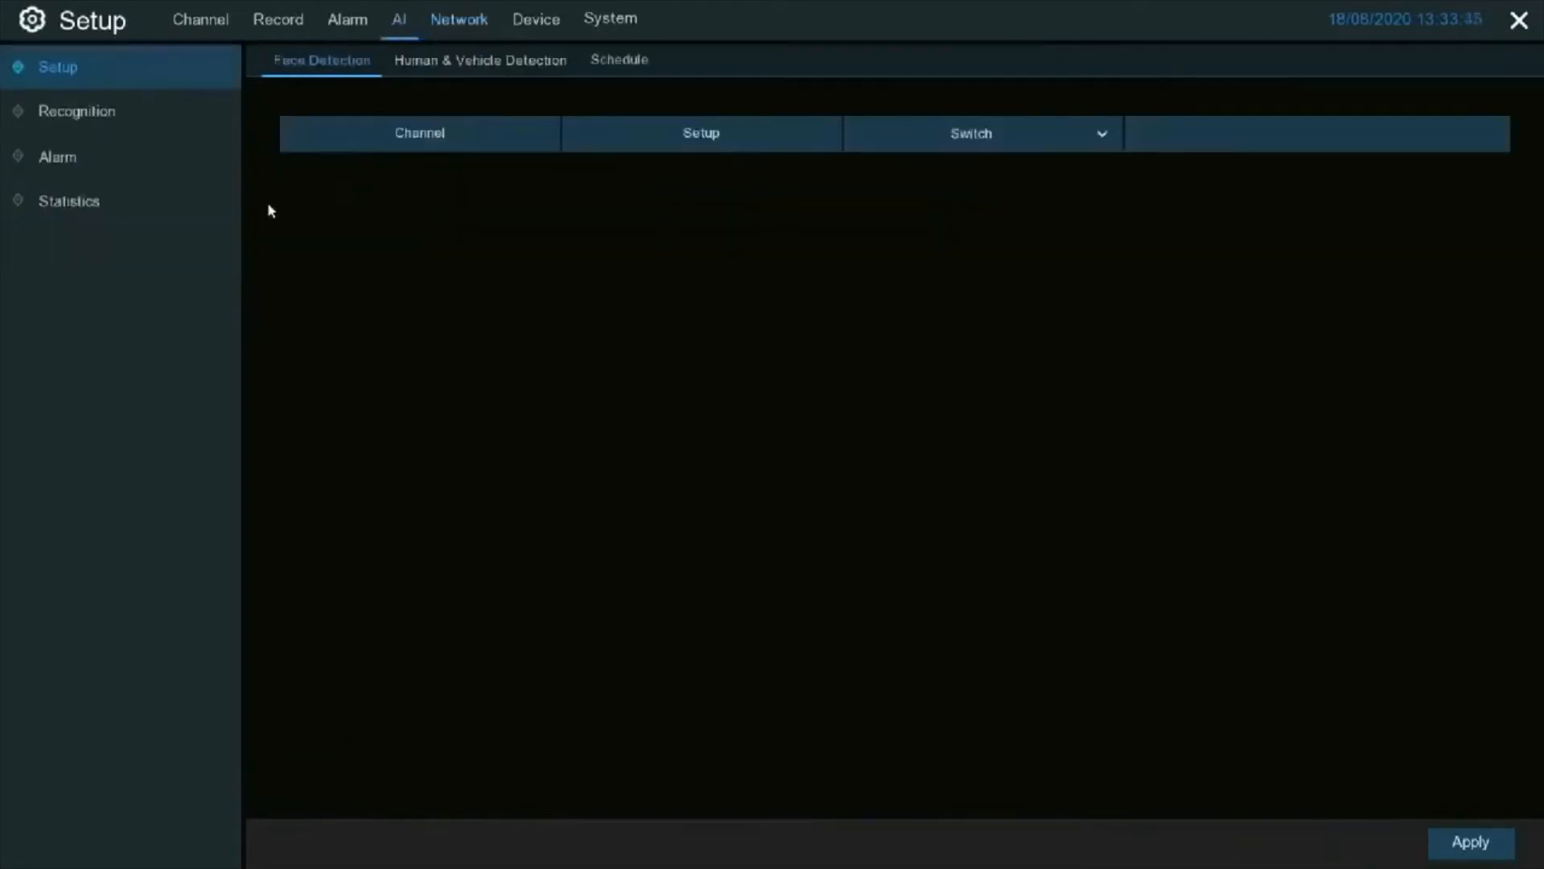
Examine the AI recognition, alarm, and statistics pages, and return to the AI detection setup
left_click(144, 121)
left_click(143, 164)
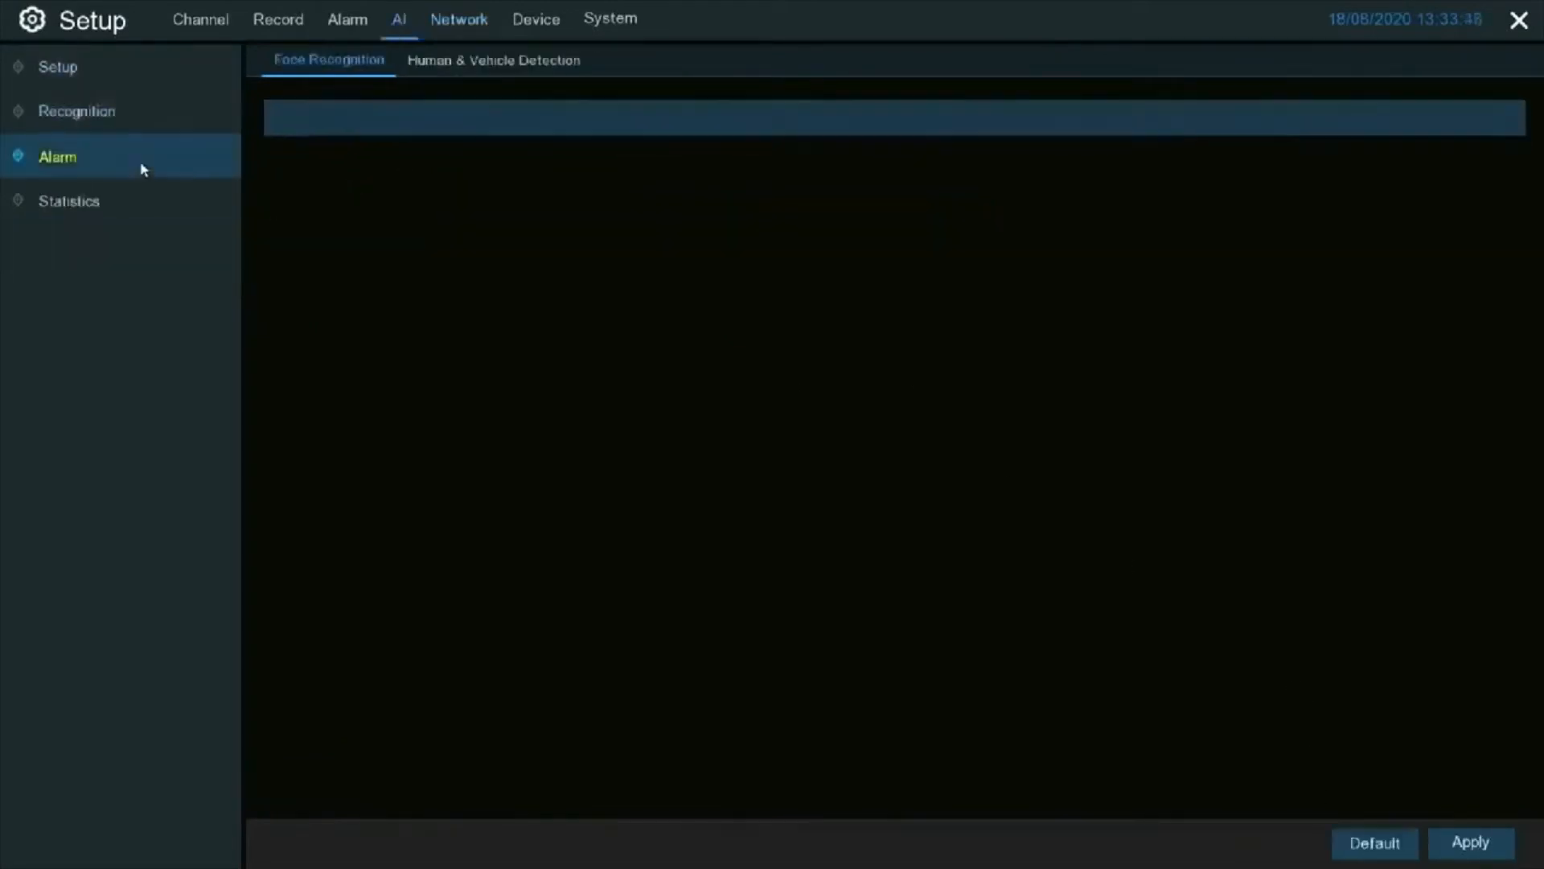
left_click(133, 205)
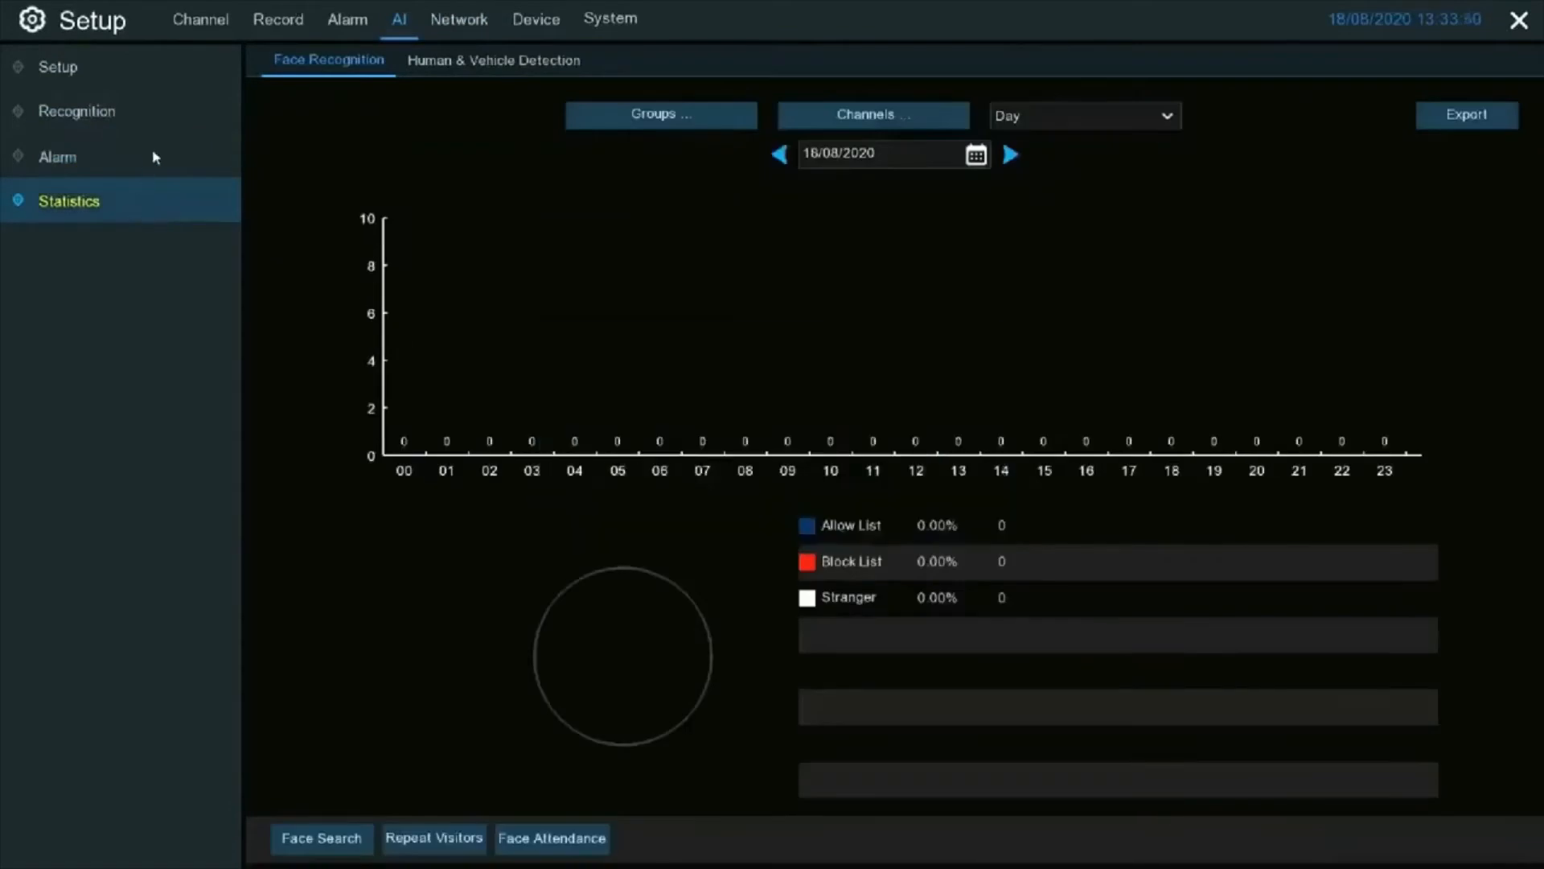
left_click(156, 157)
left_click(155, 118)
left_click(180, 72)
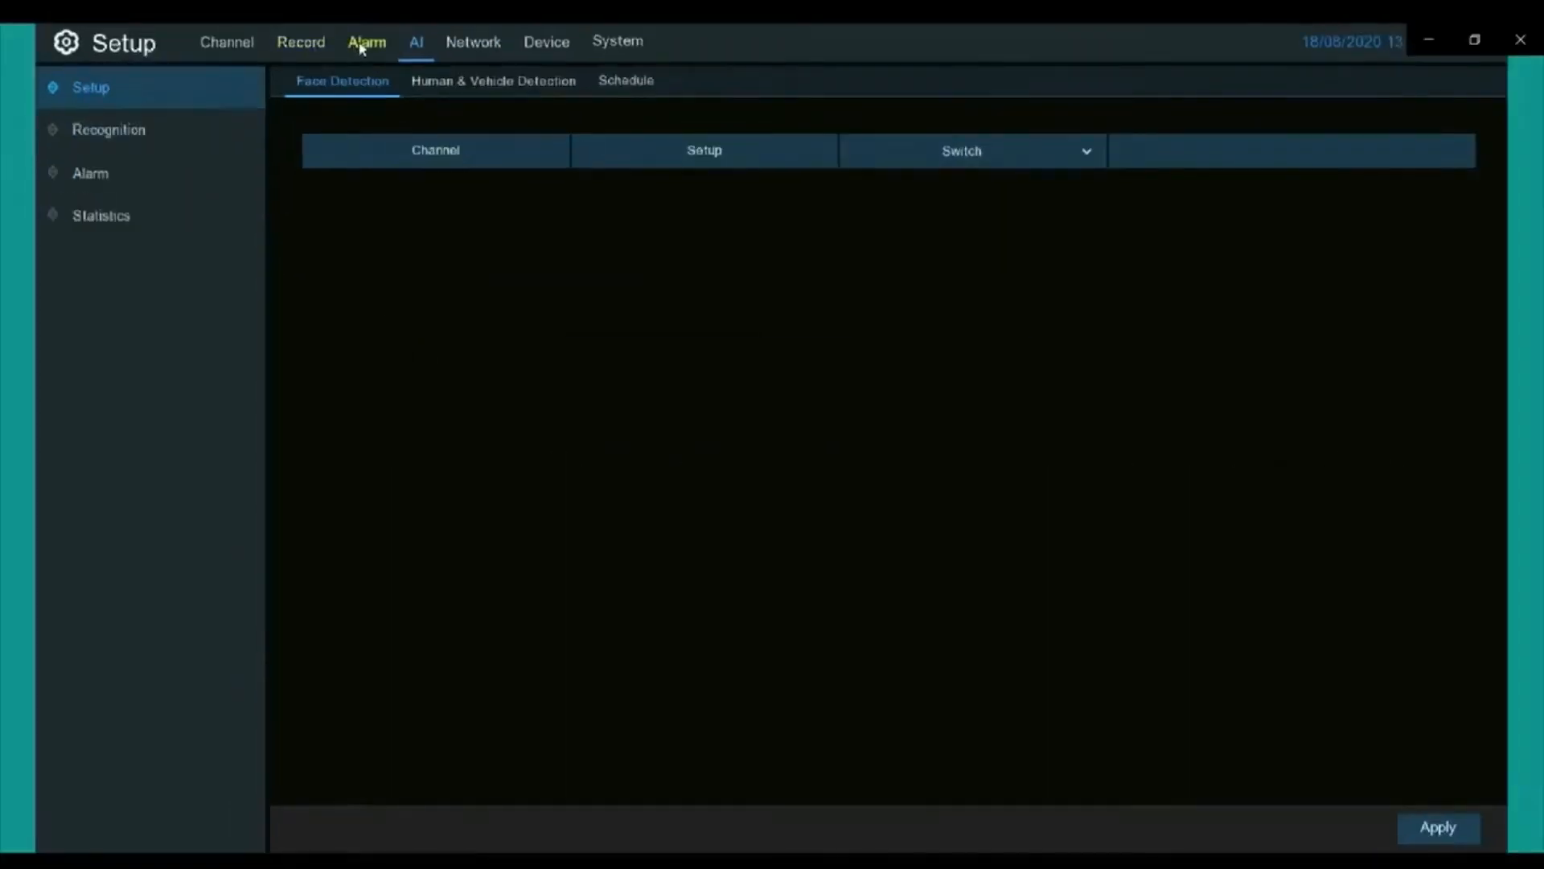
Examine the motion and PIR alarm settings for channel CH1
left_click(364, 44)
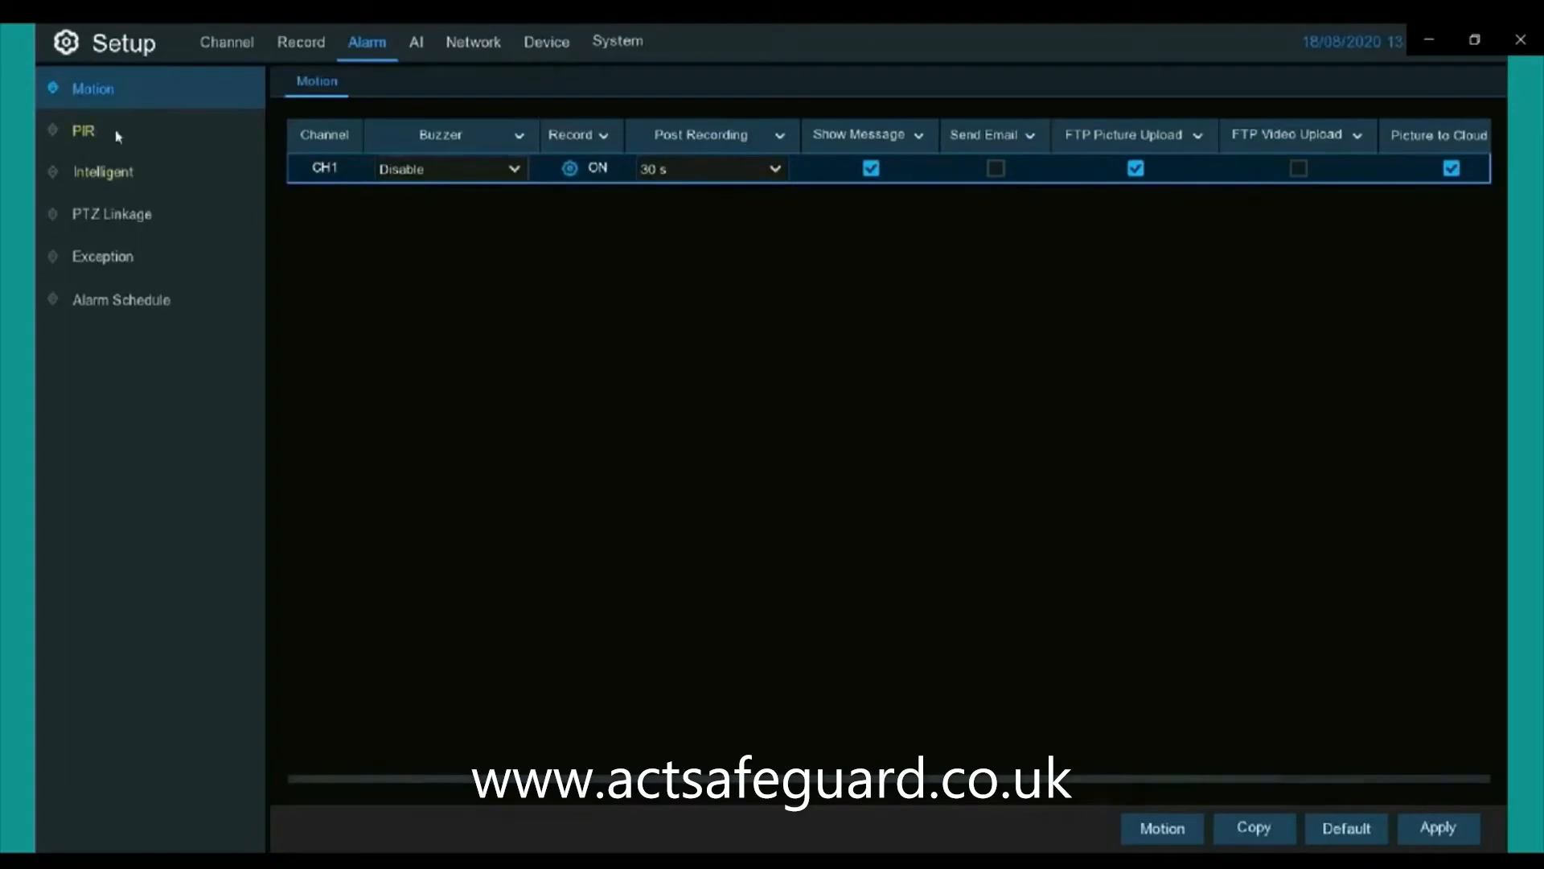
left_click(86, 137)
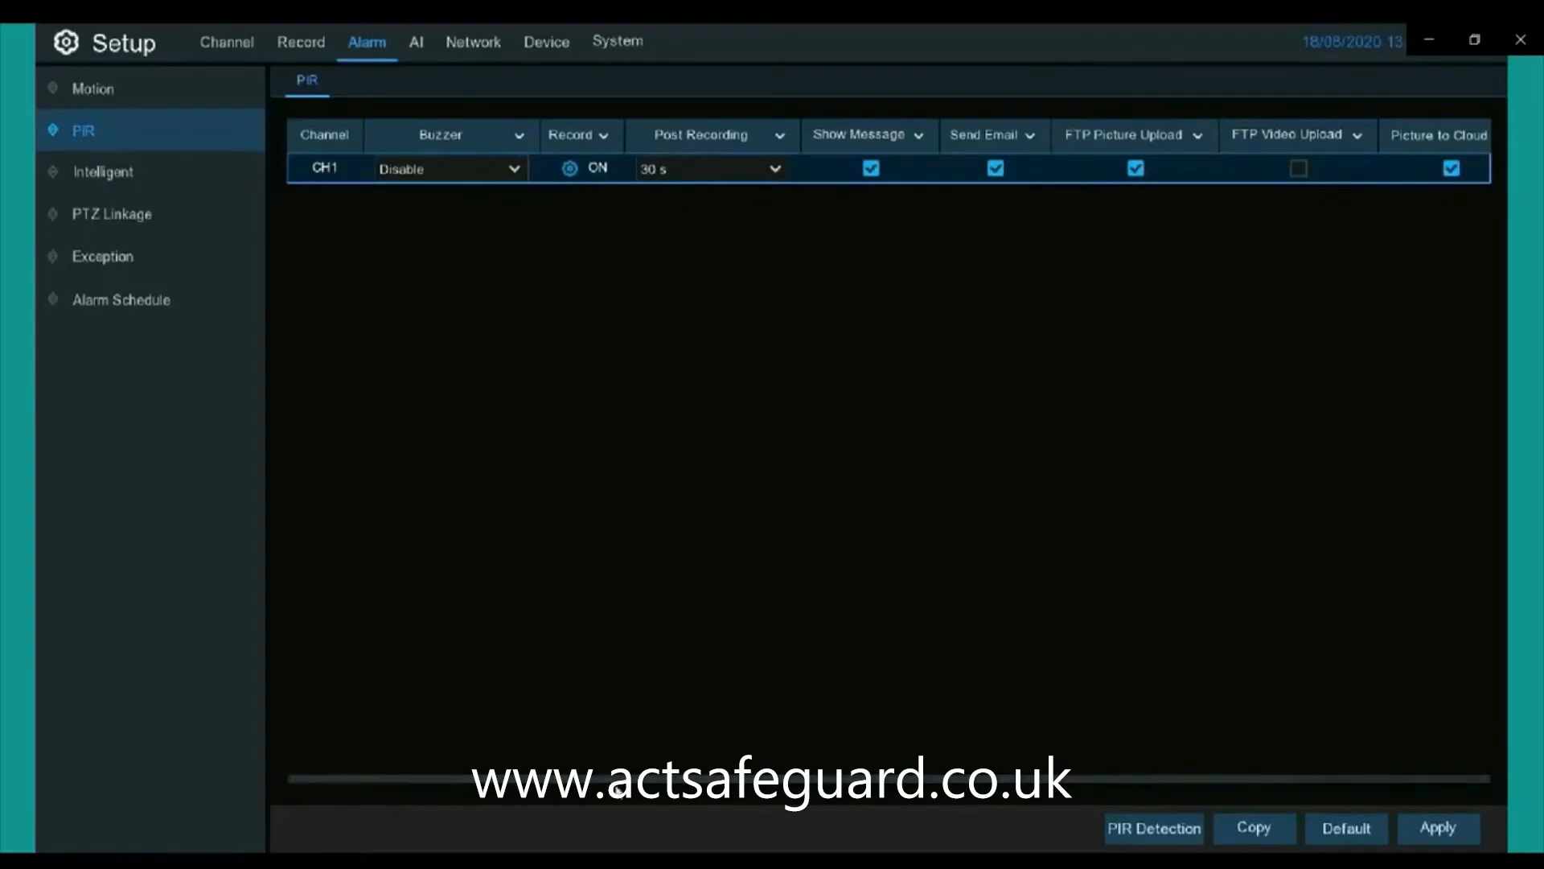
left_click_drag(617, 779, 395, 736)
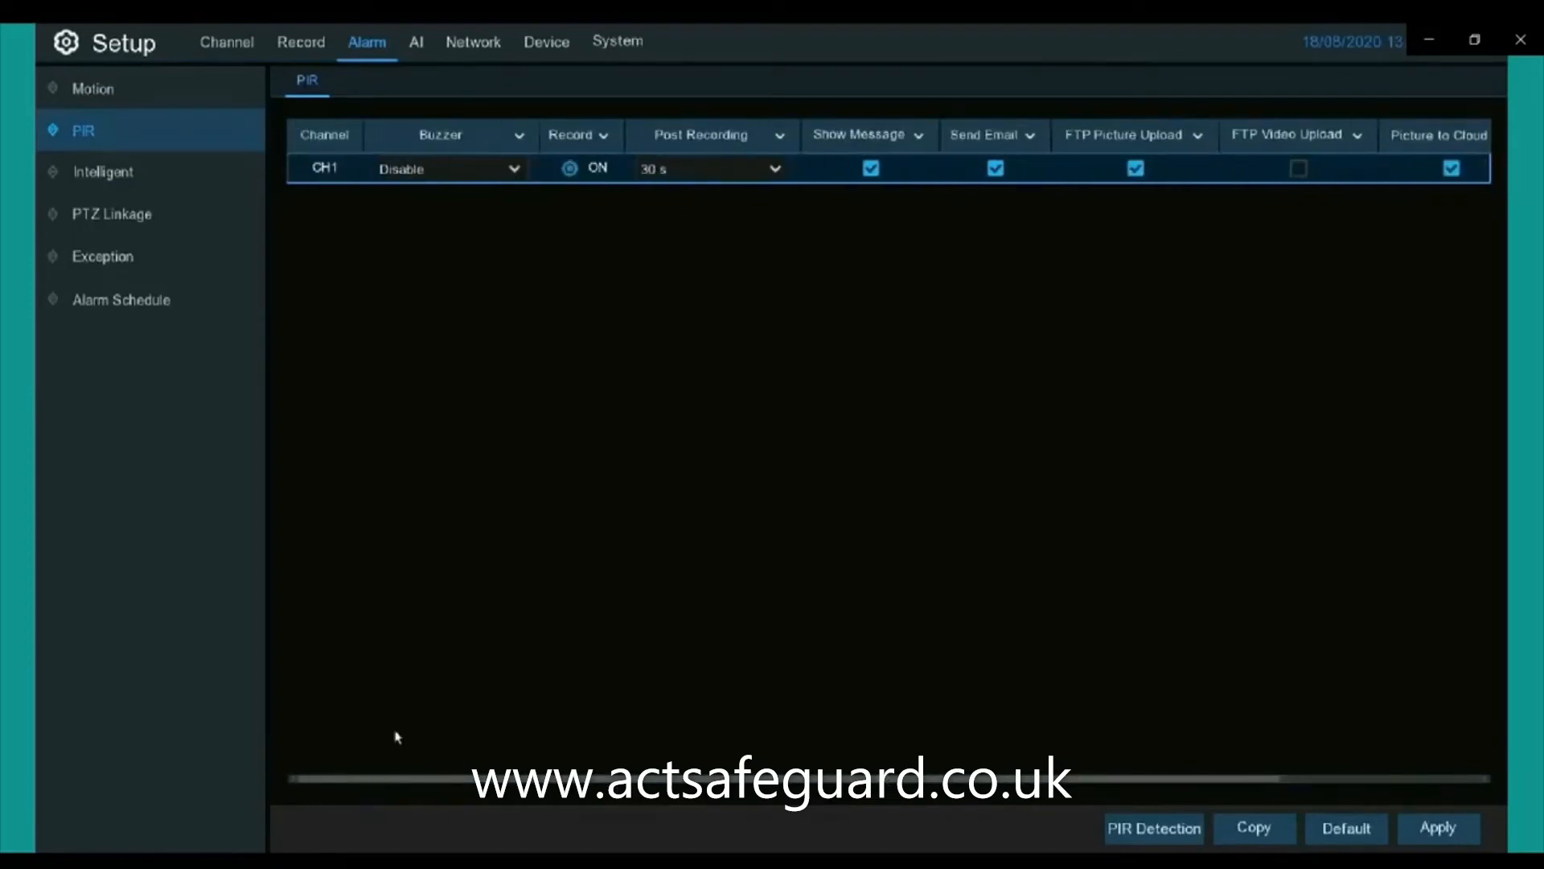
Examine the intelligent alarm settings for PID, LCD, SOD, and PD, and the PTZ linkage settings
left_click(185, 186)
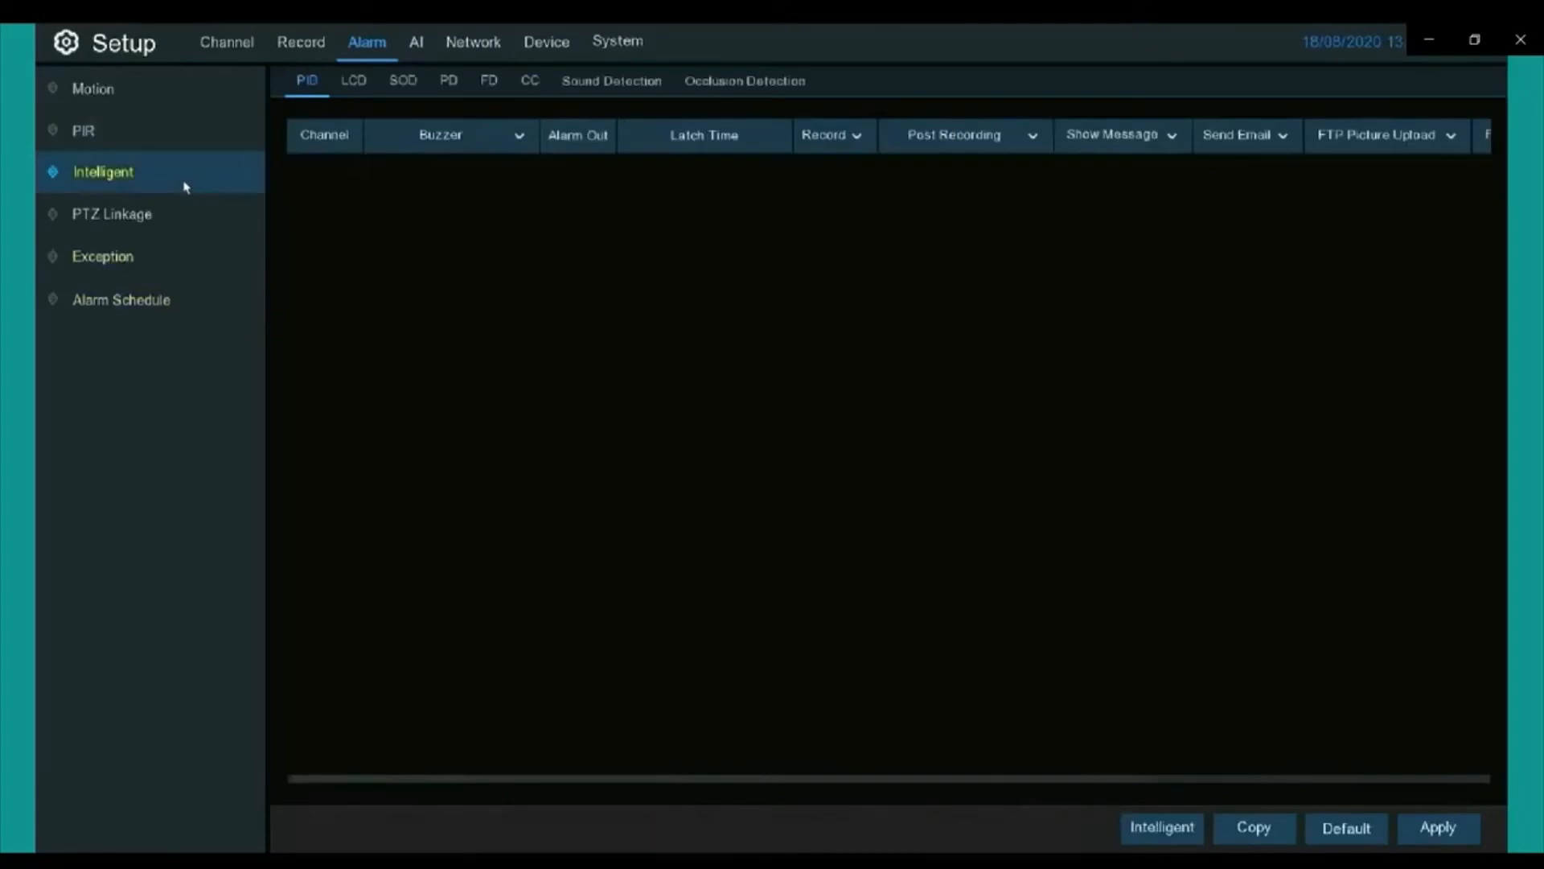
left_click(370, 90)
left_click(422, 88)
left_click(441, 88)
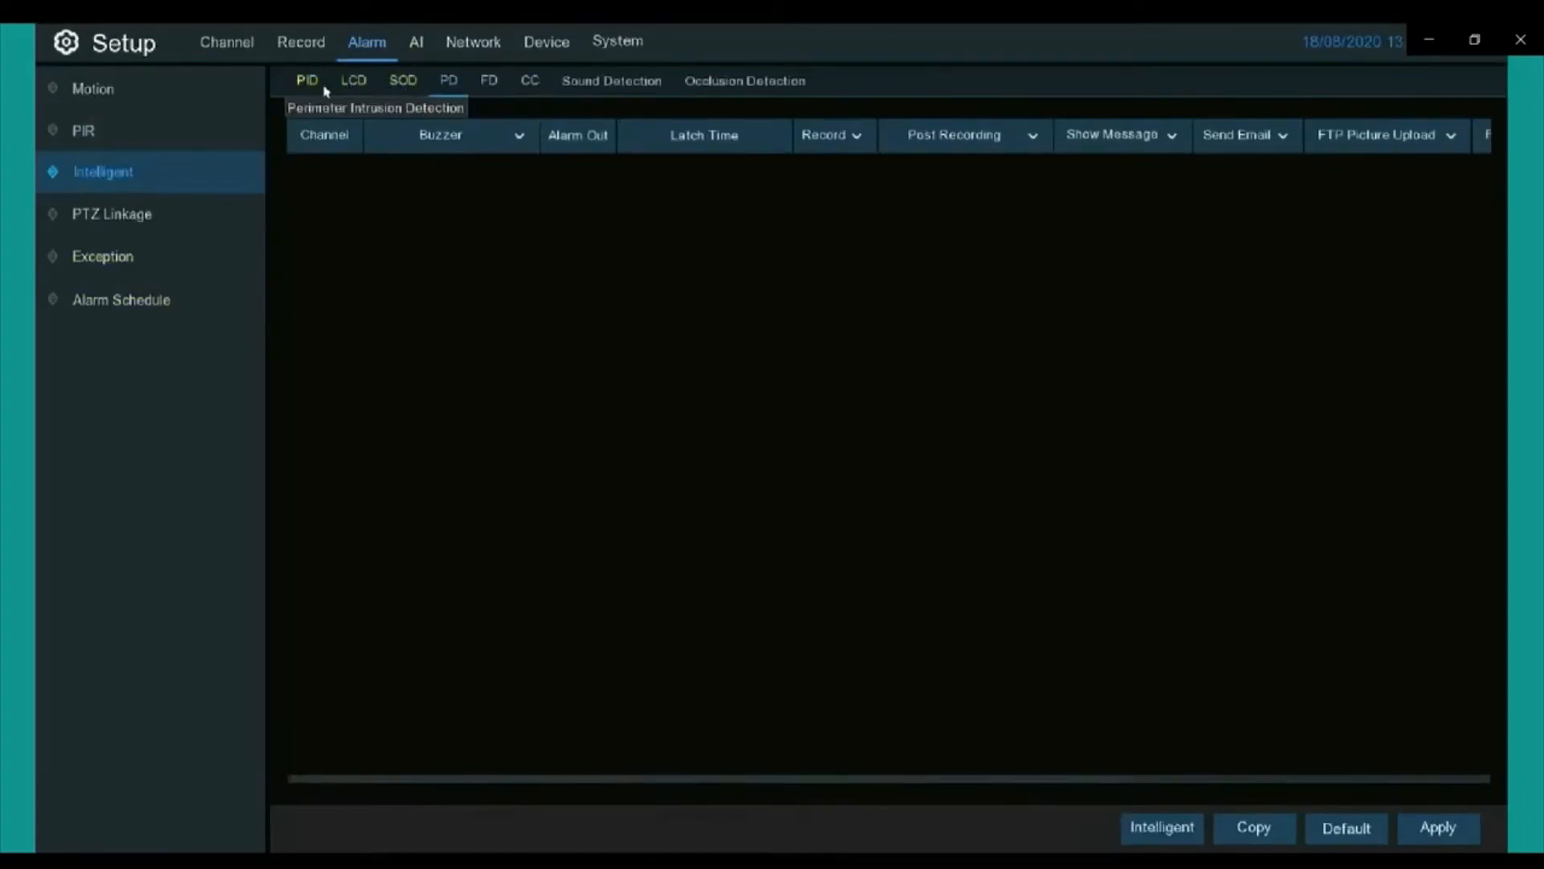
left_click(323, 89)
left_click(180, 228)
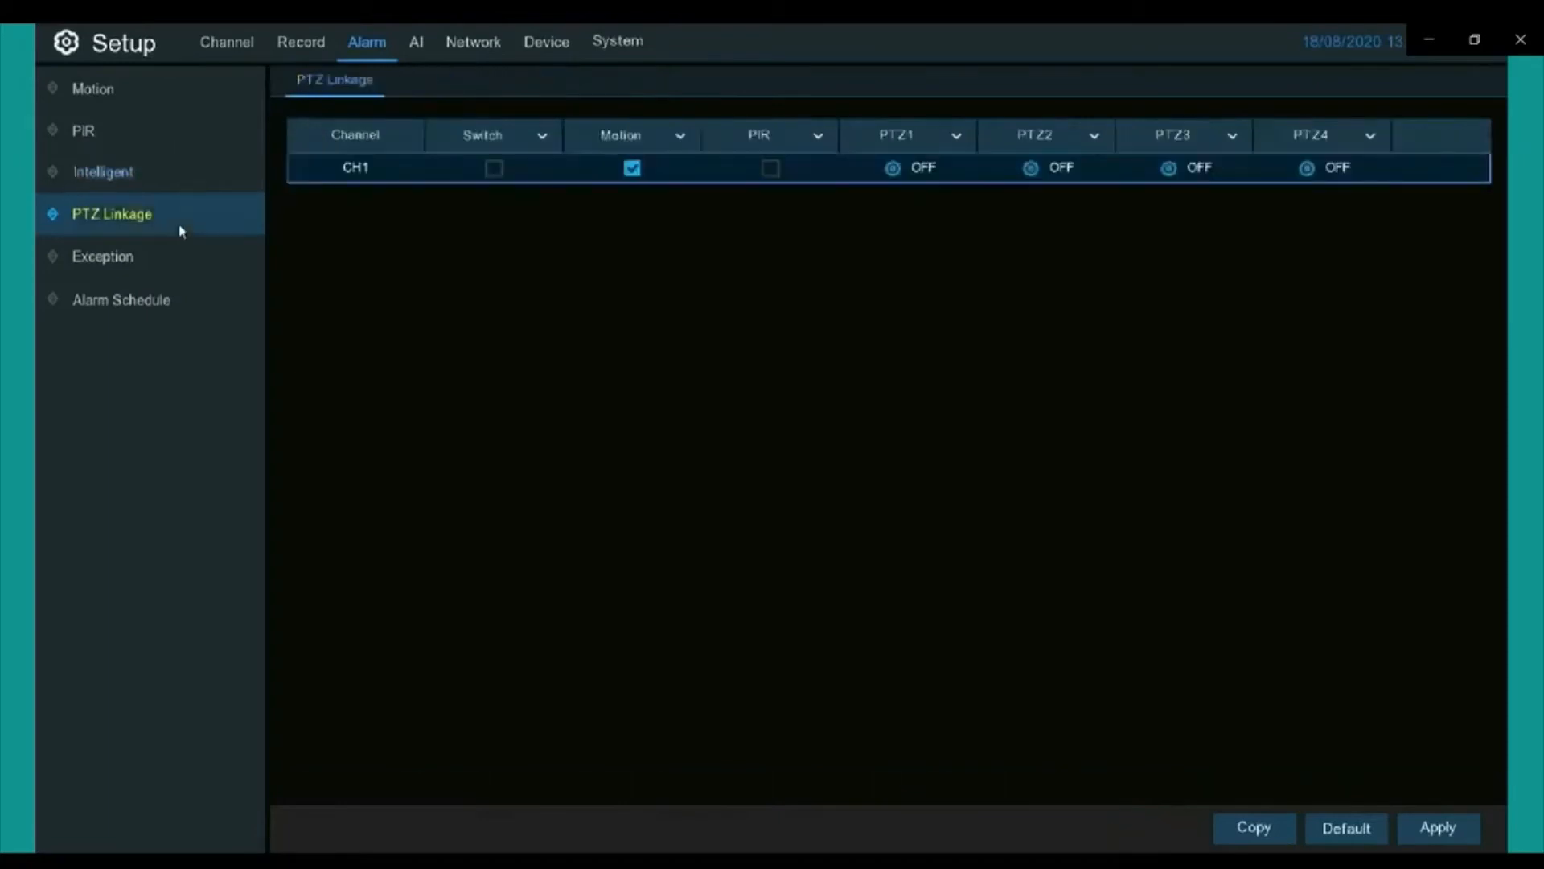
Enable PIR as a PTZ linkage trigger for channel CH1 and examine the PTZ1 linkage options
left_click(495, 172)
left_click(495, 171)
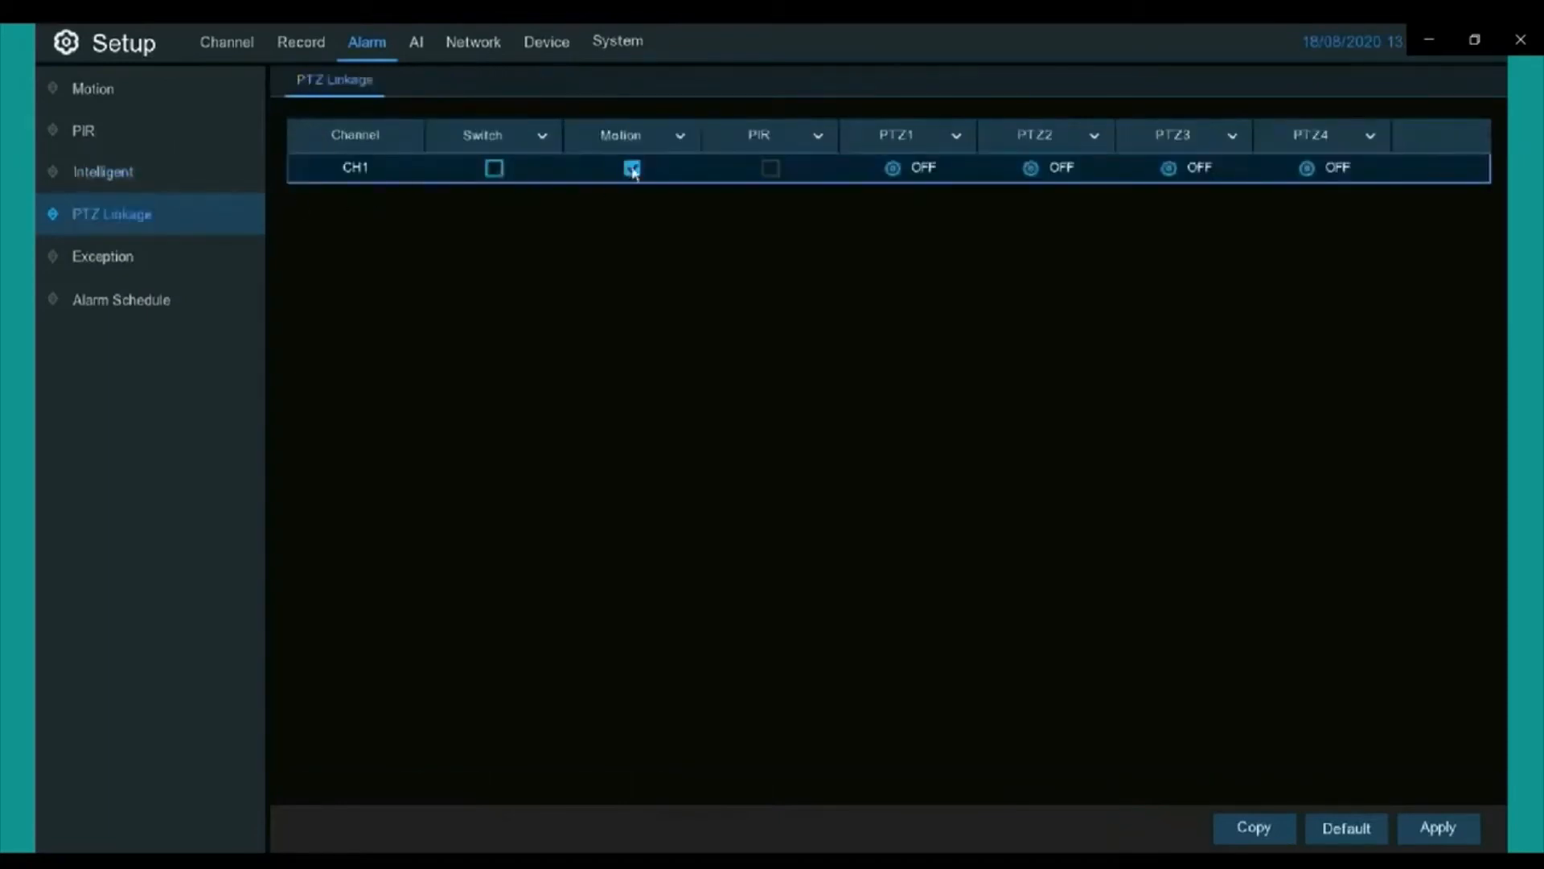
left_click(764, 170)
left_click(937, 167)
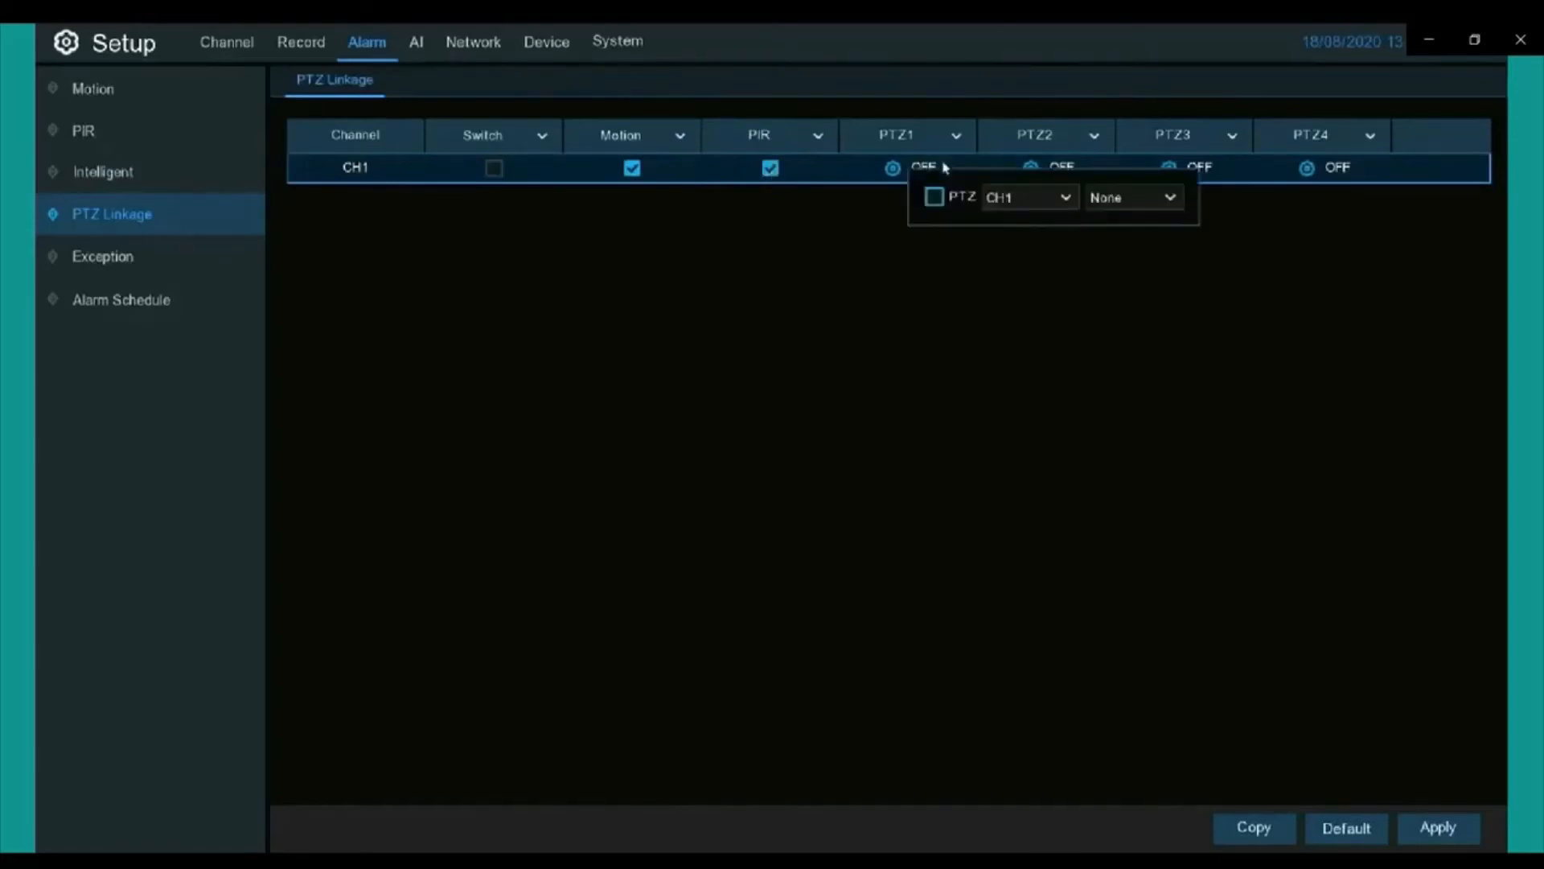
left_click(1134, 203)
left_click(1152, 240)
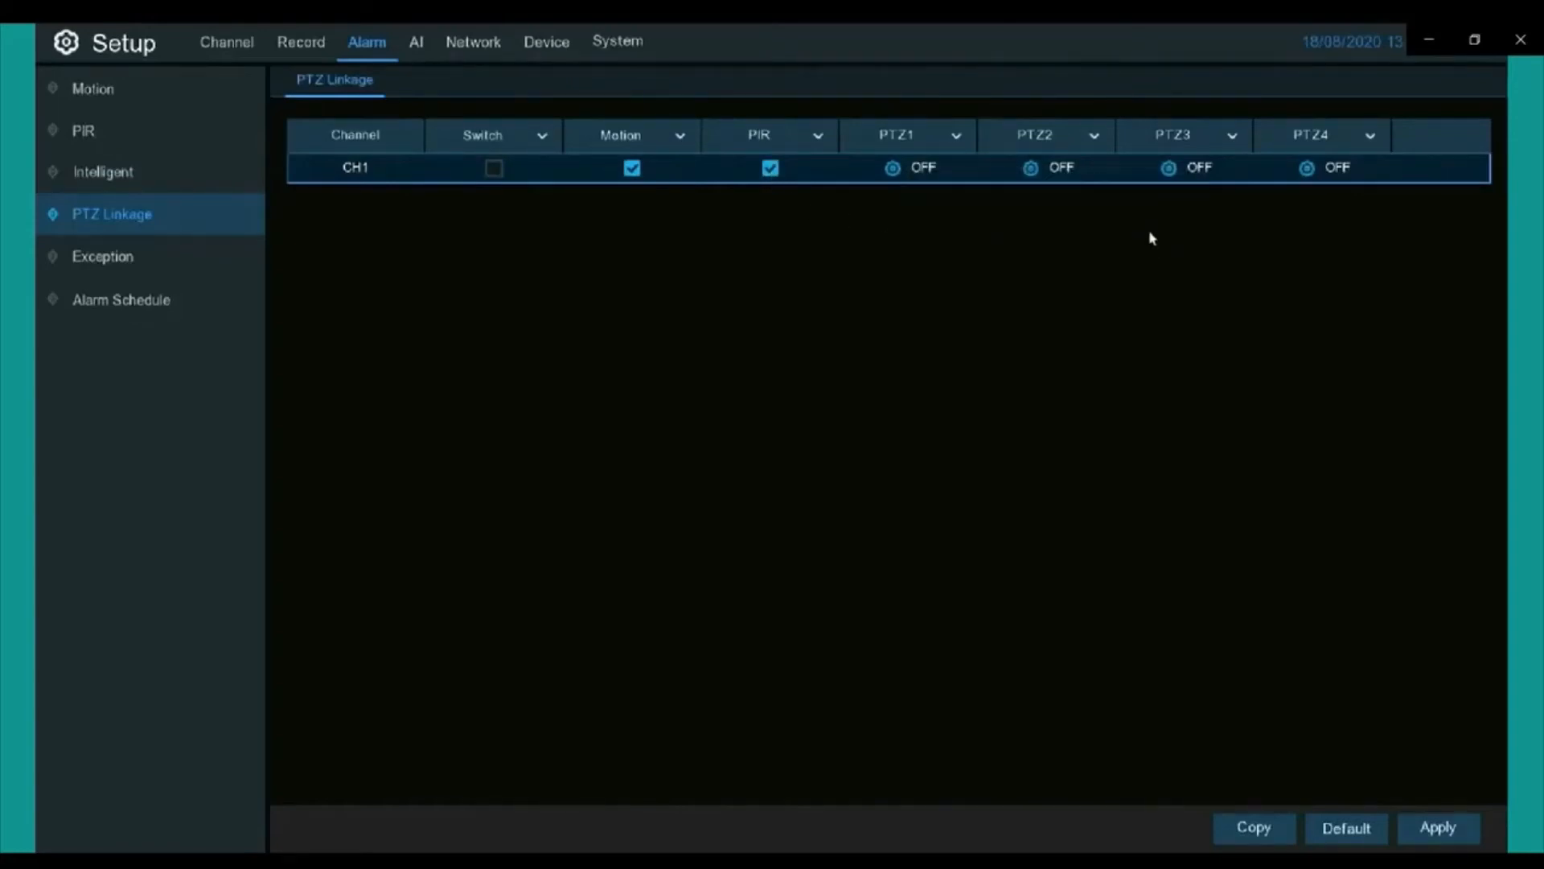
Try switching PTZ1 and PTZ2 linkage to ON for all listed channels, and return both to OFF
left_click(957, 142)
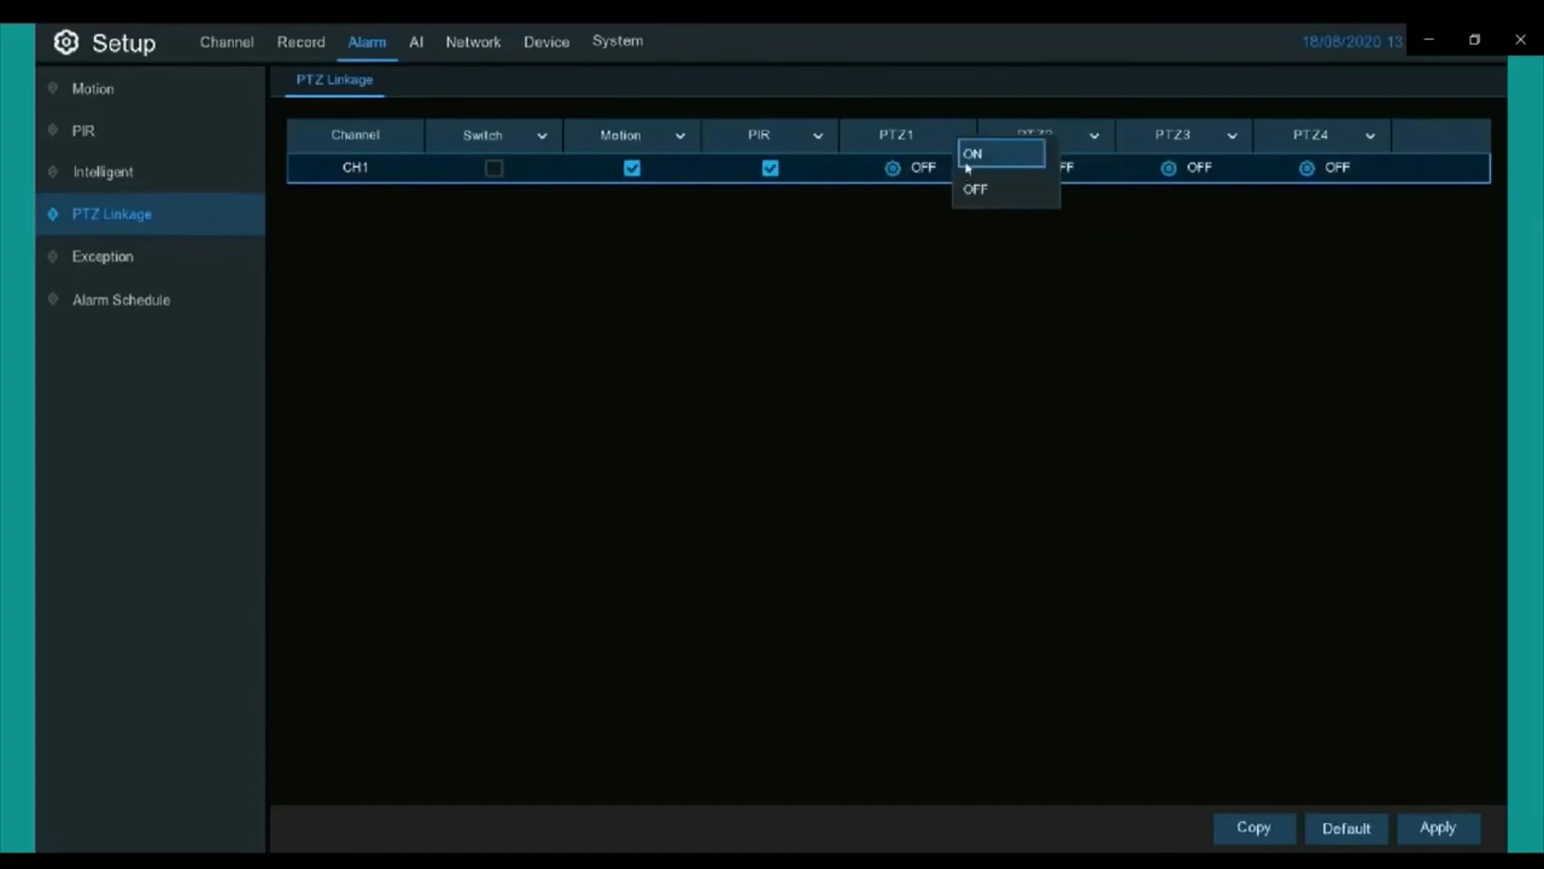
left_click(969, 155)
left_click(1092, 145)
left_click(1106, 165)
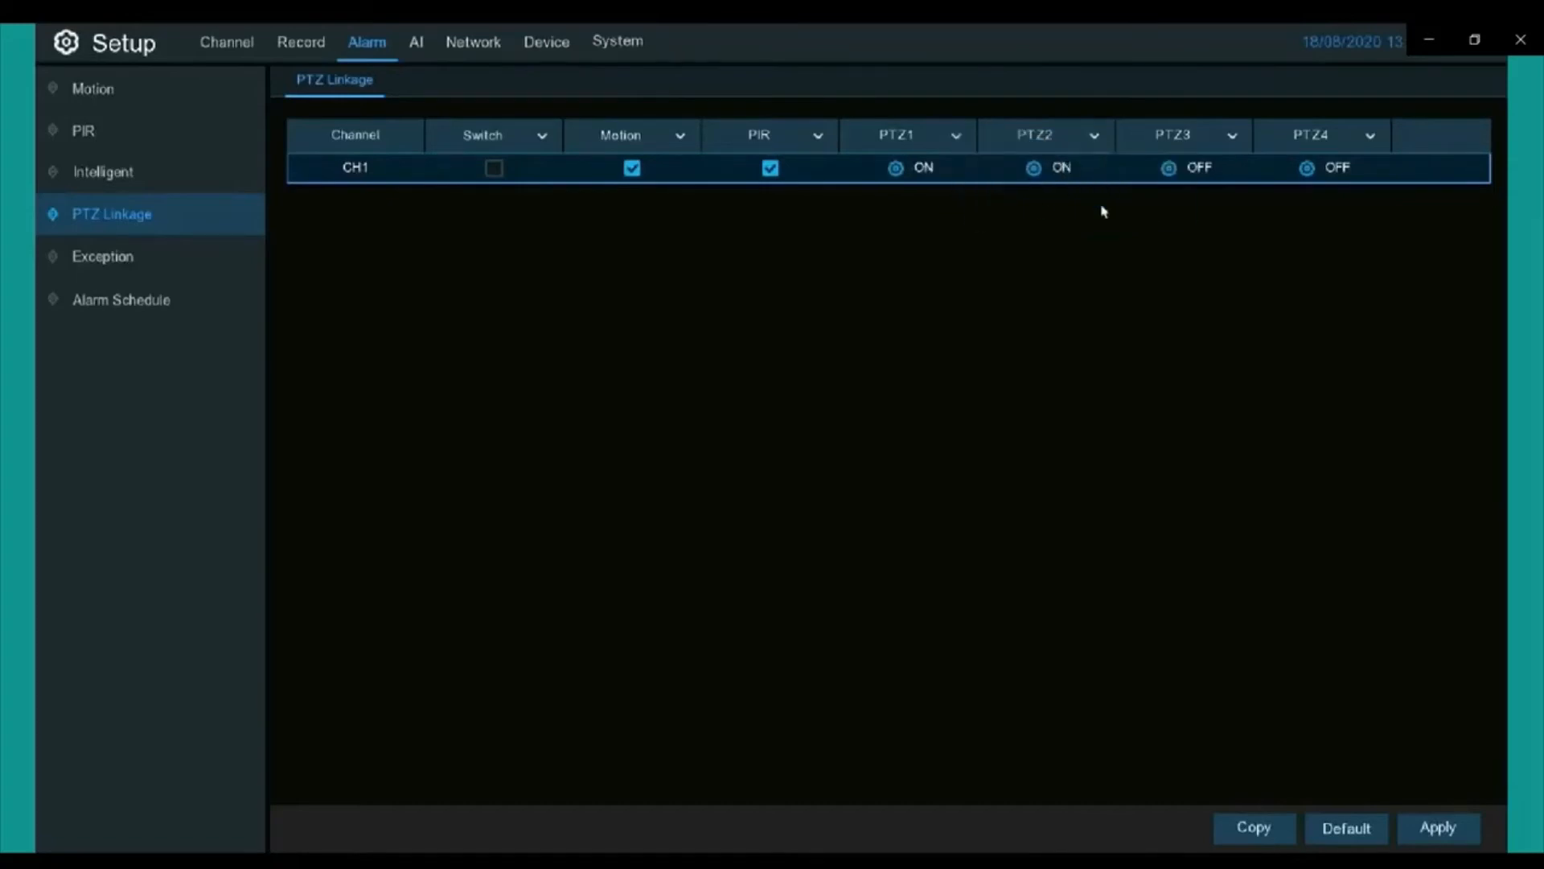
left_click(1091, 139)
left_click(1106, 191)
left_click(965, 144)
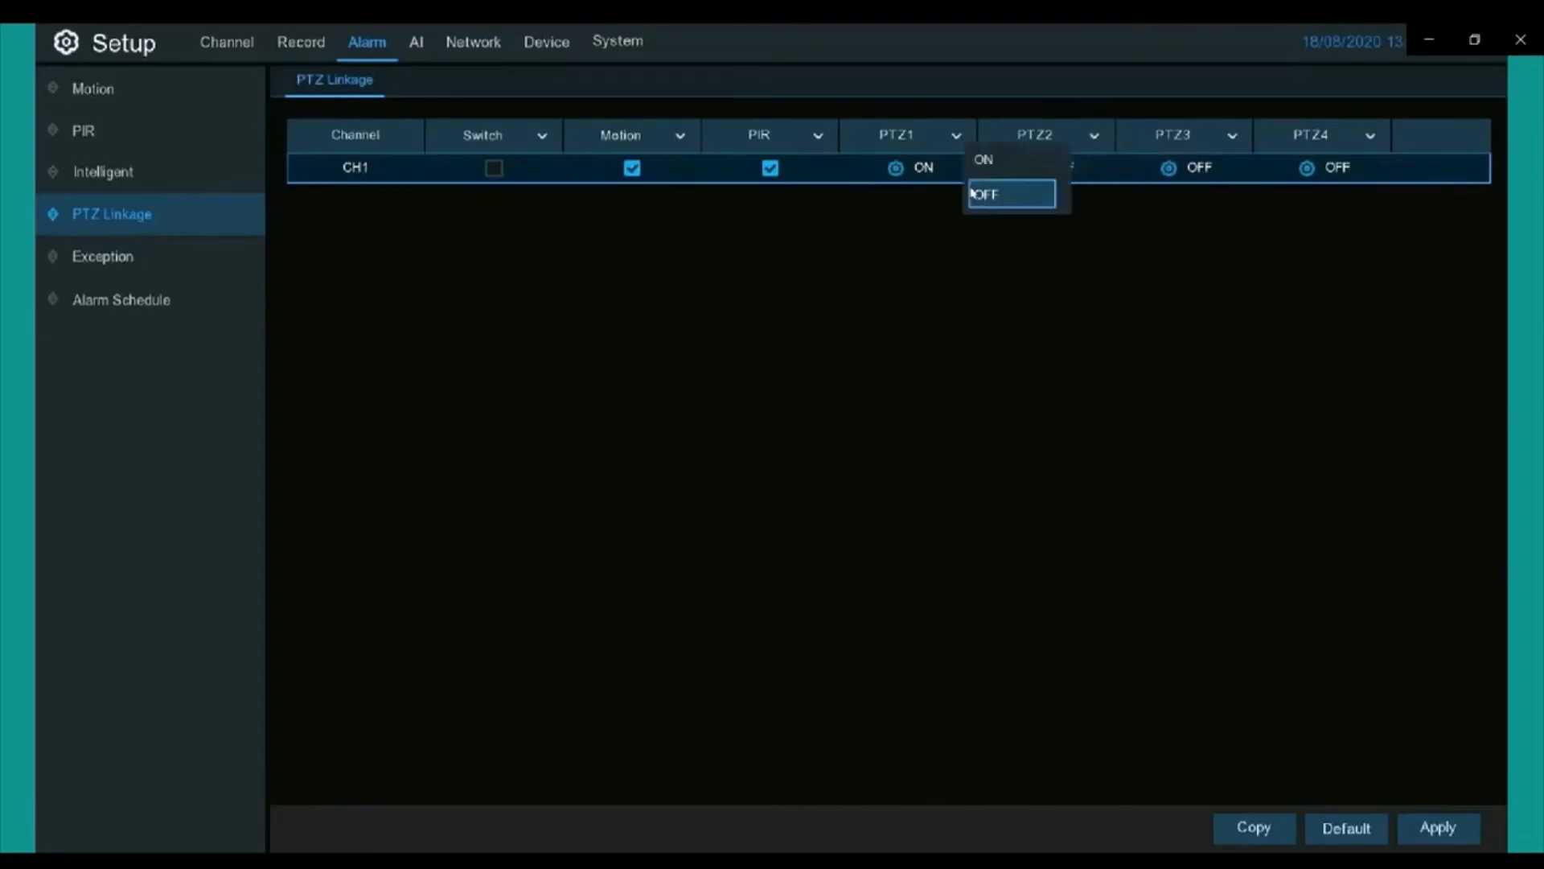
left_click(977, 193)
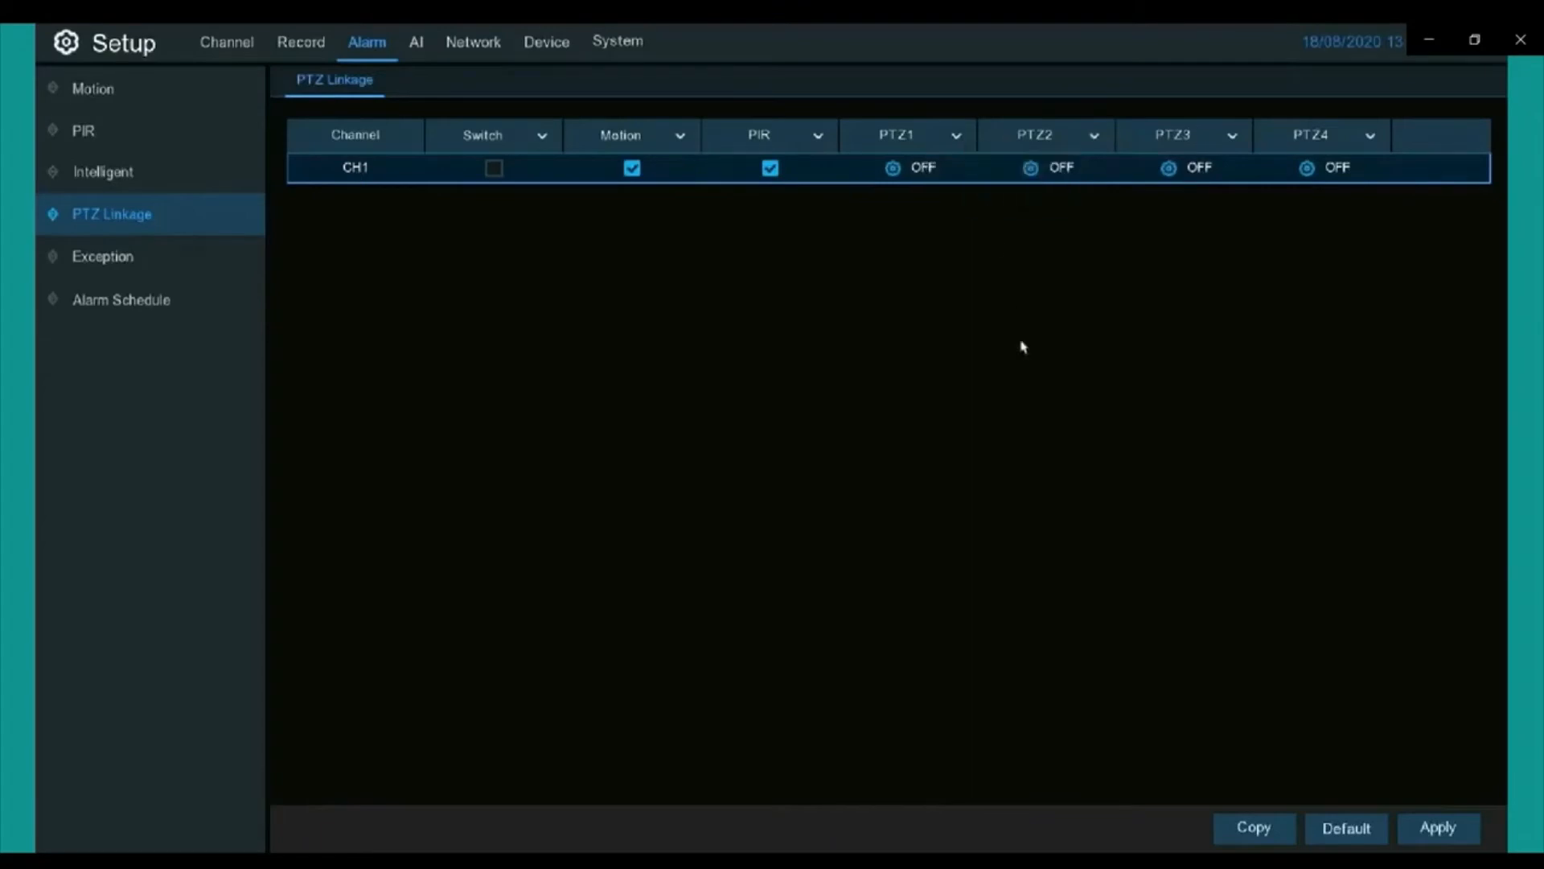
Examine the exception event settings and the weekly alarm schedule for channel CH1
left_click(117, 261)
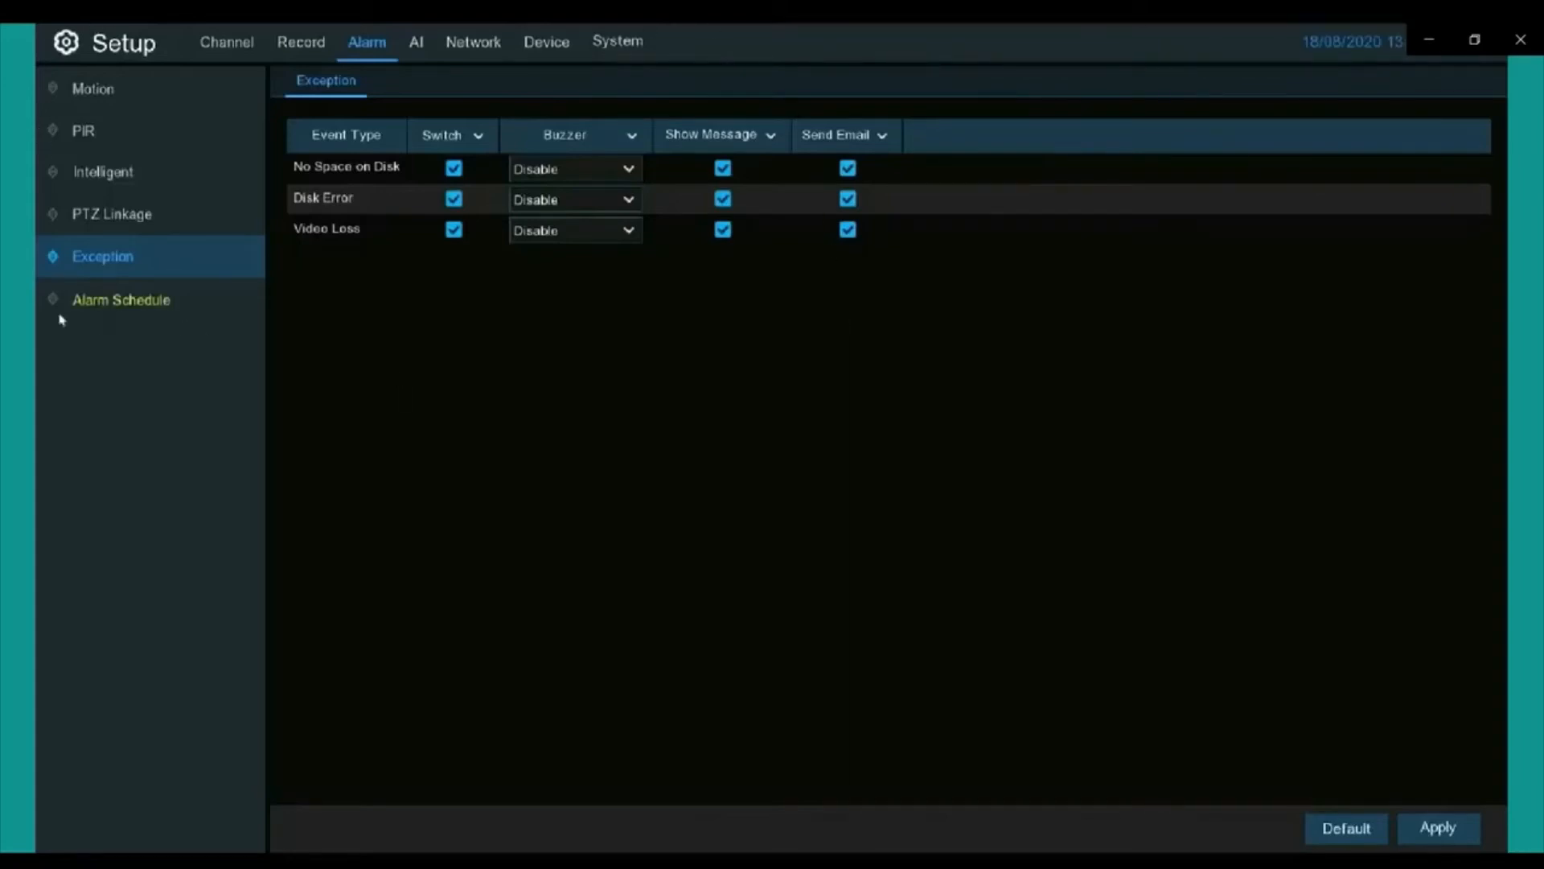
left_click(119, 304)
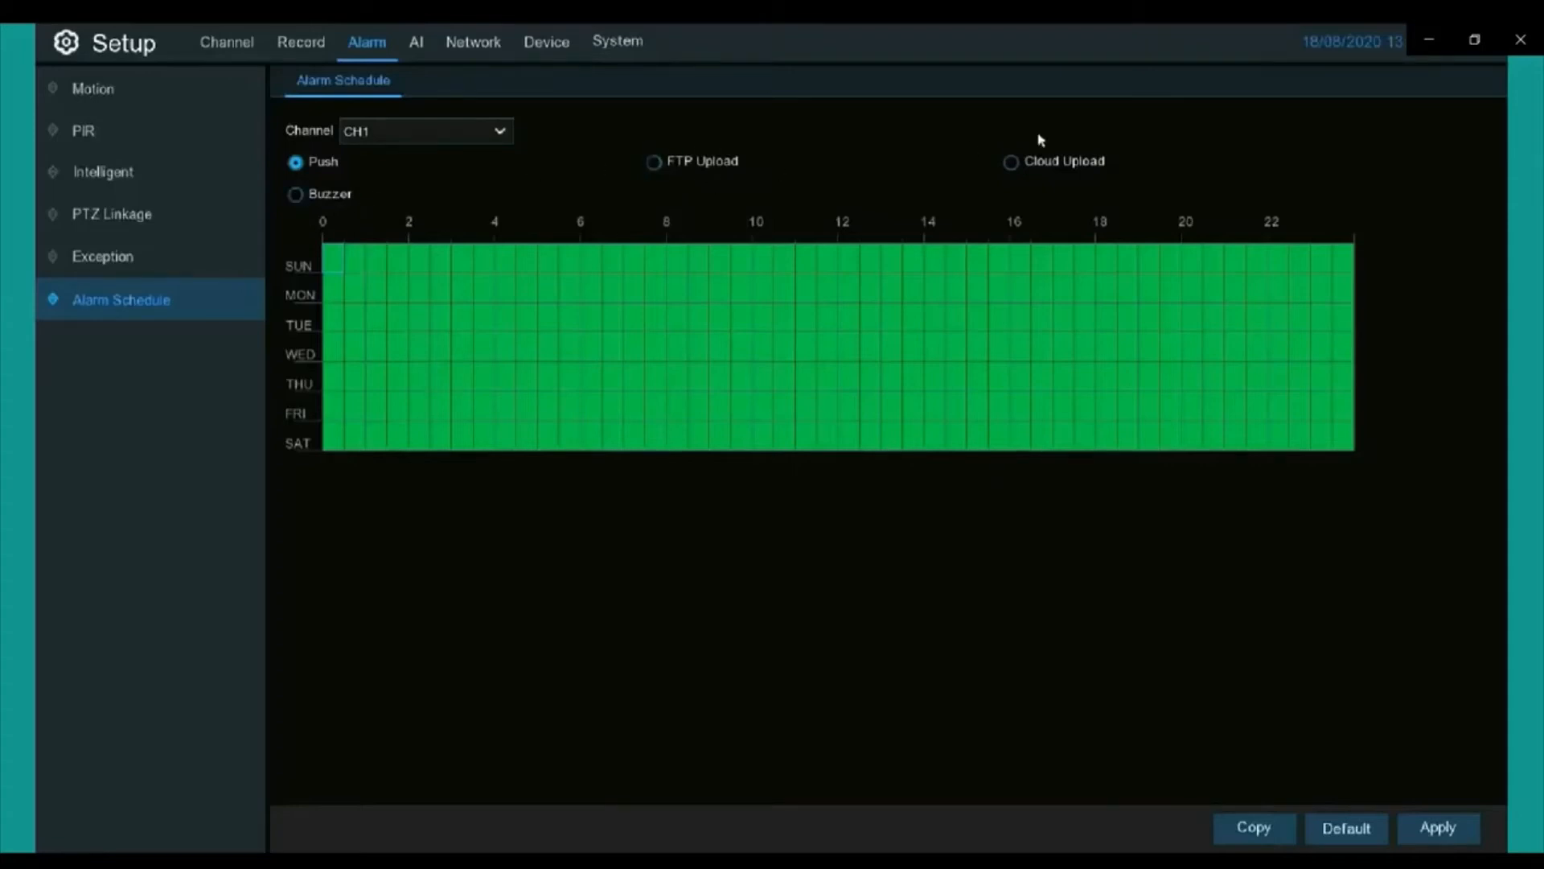
Examine the mainstream, substream and mobilestream encoding settings for channel CH1
left_click(302, 50)
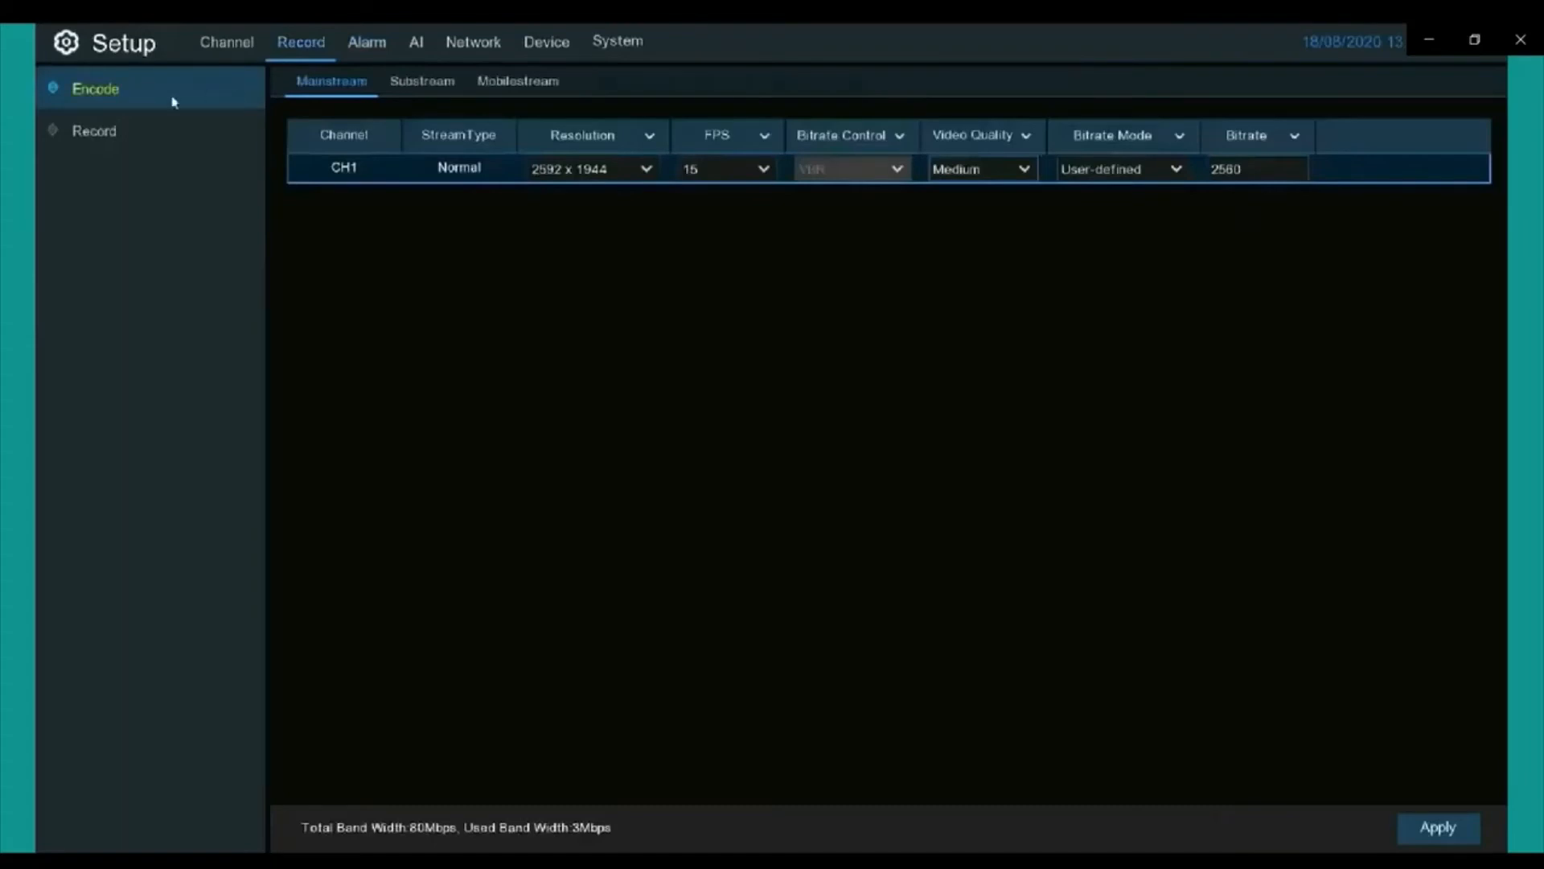
left_click(403, 79)
left_click(544, 91)
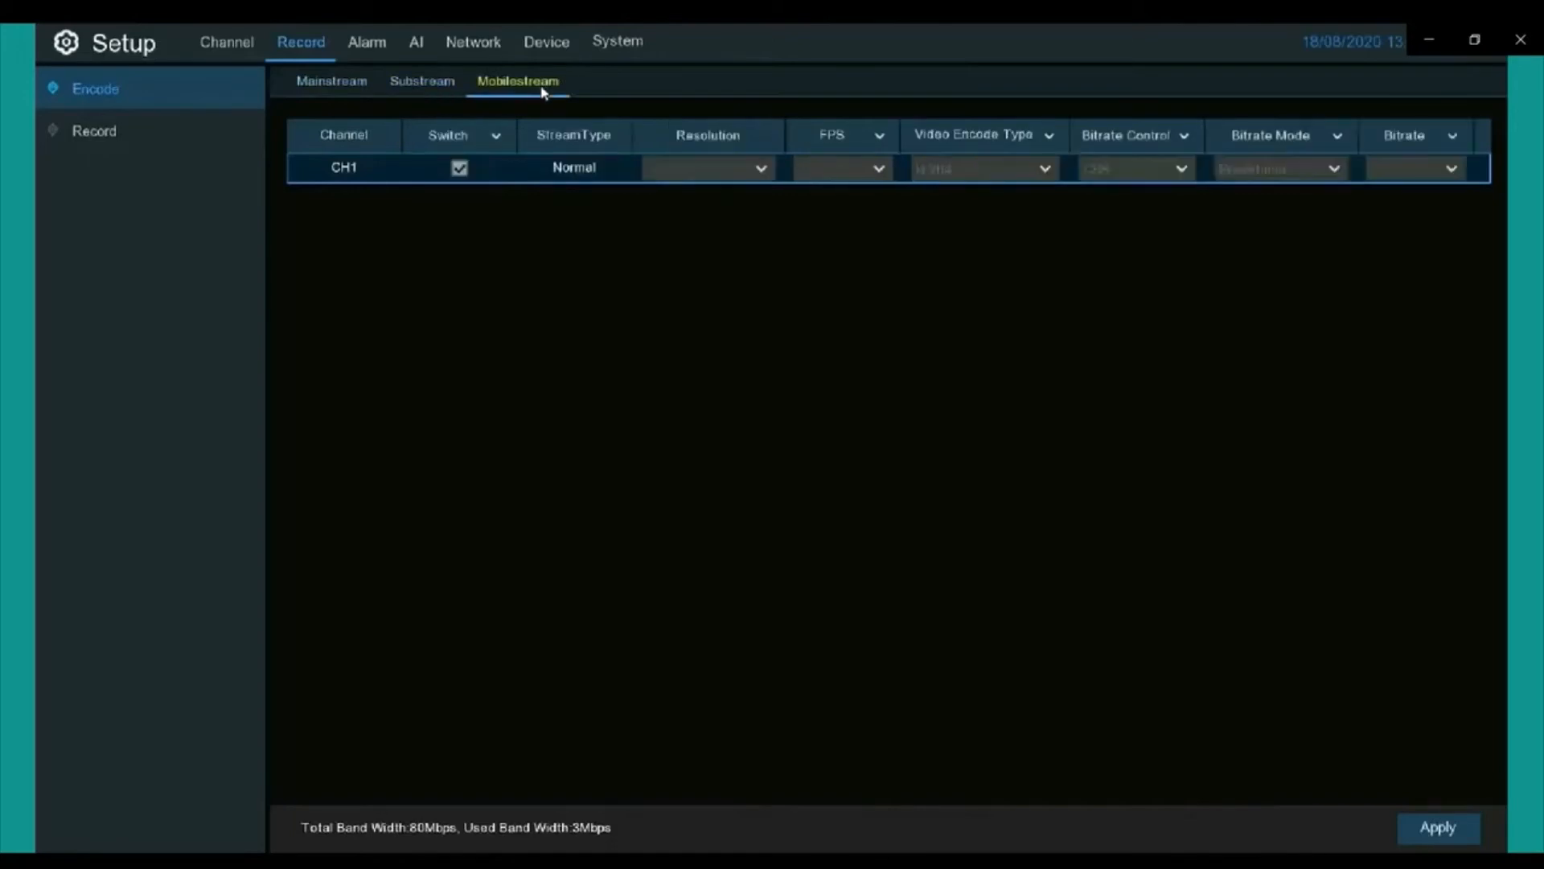
left_click(332, 94)
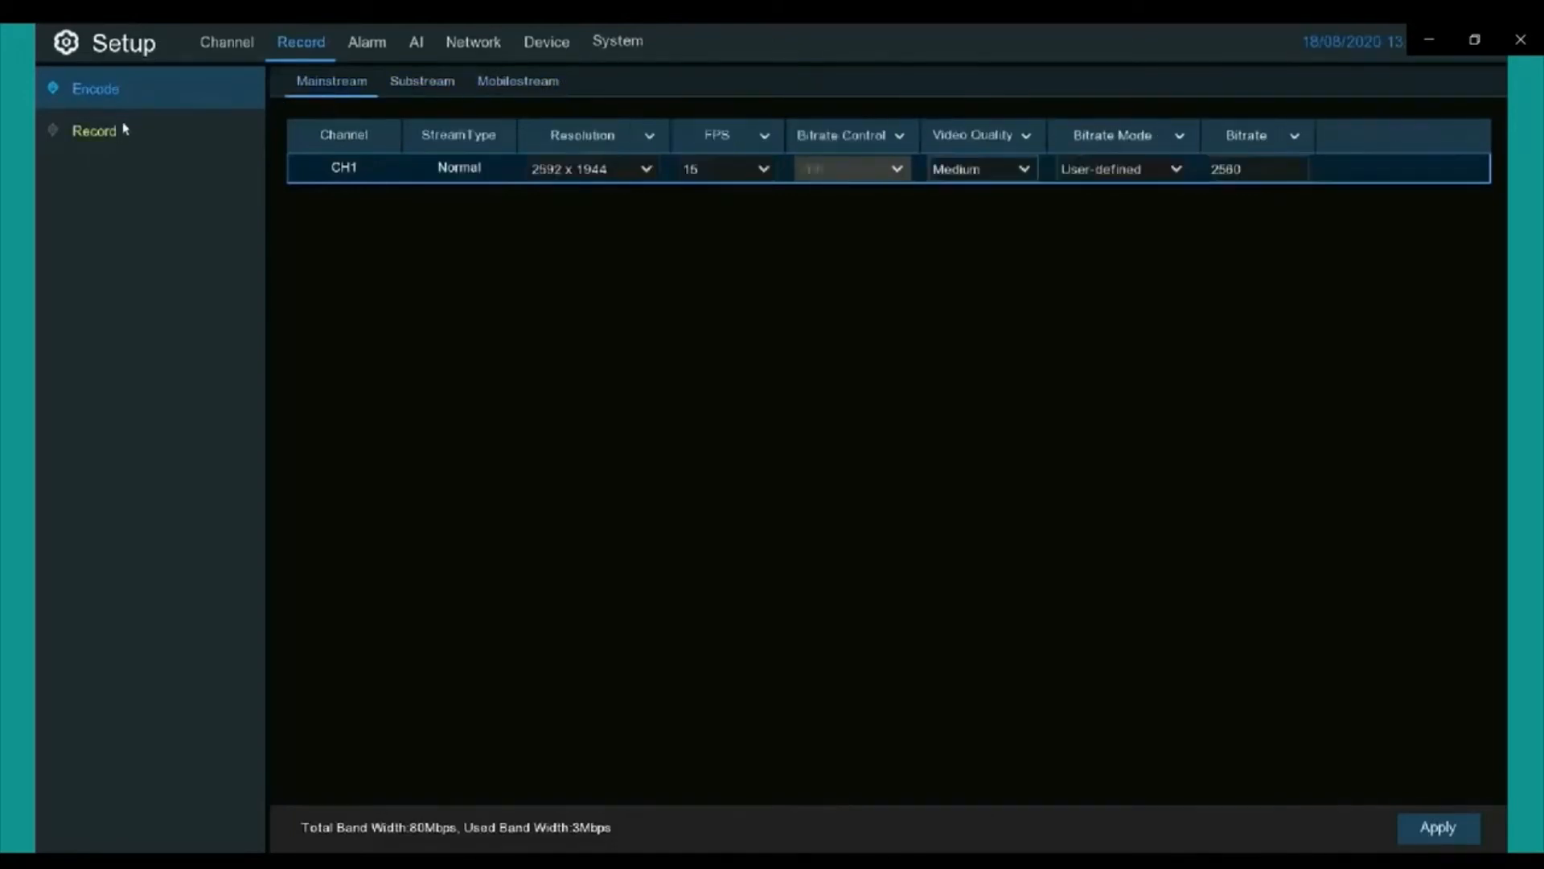
Examine the channels' record switch, stream mode and pre-record settings, and the Normal, Motion and PIR record schedule for CH1
left_click(126, 130)
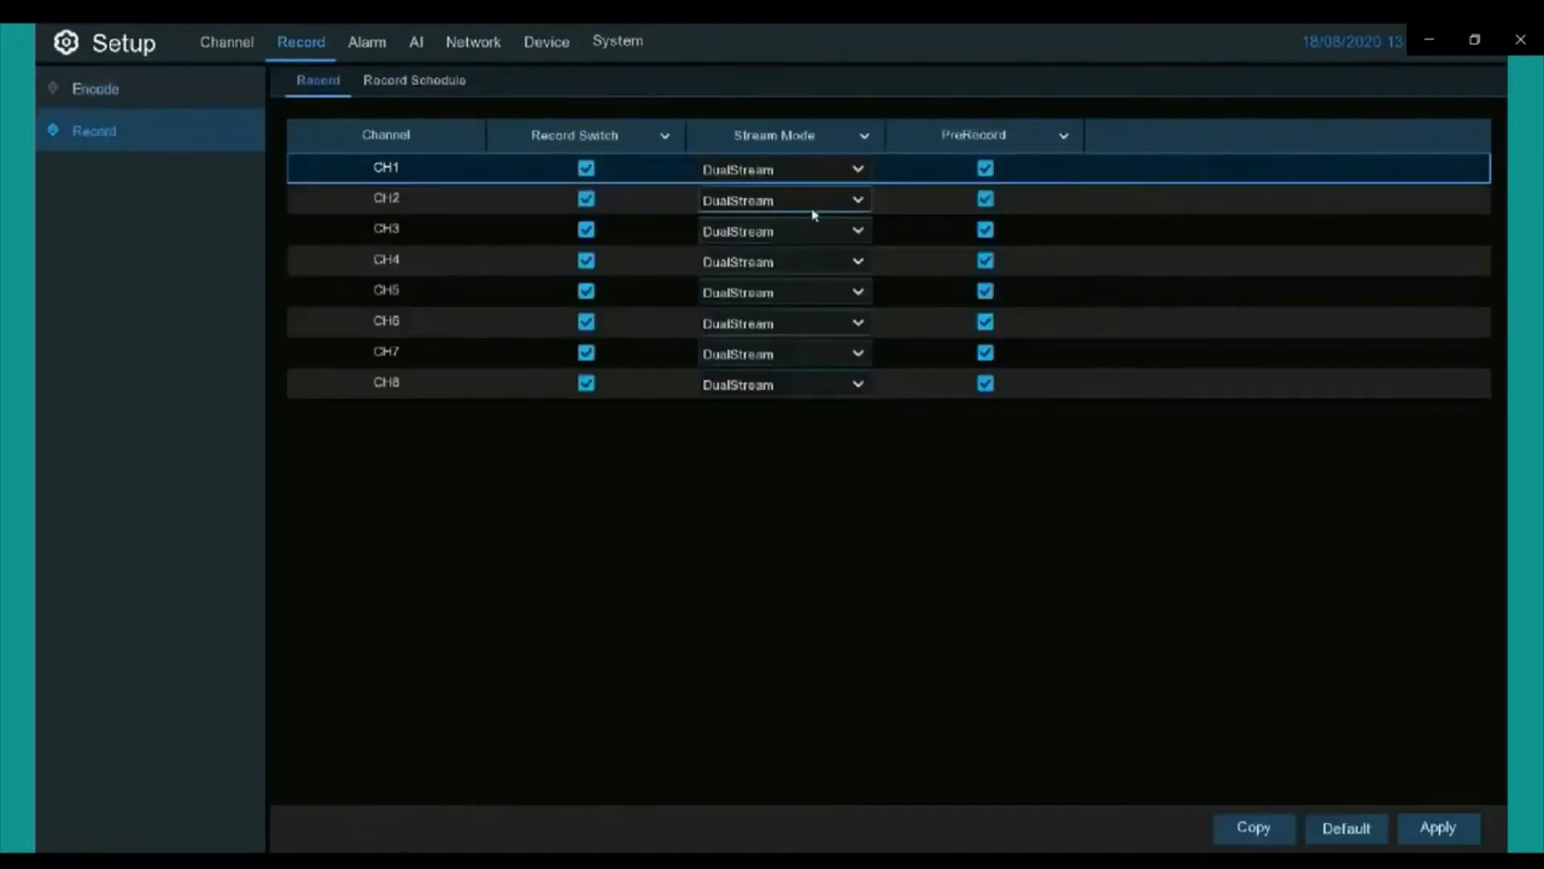
left_click(868, 172)
left_click(868, 171)
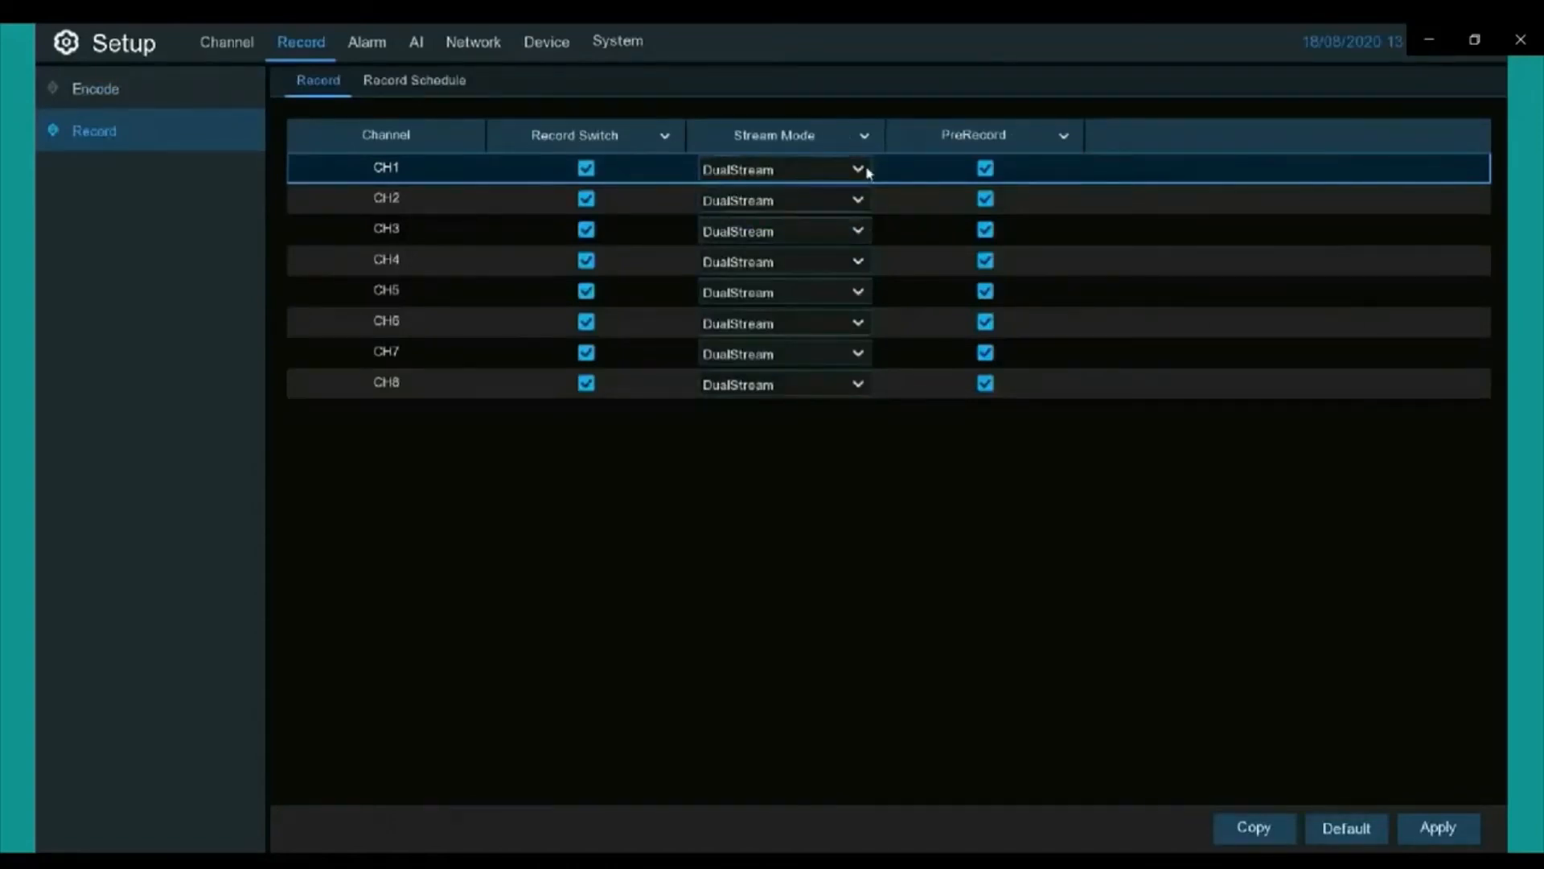
left_click(409, 78)
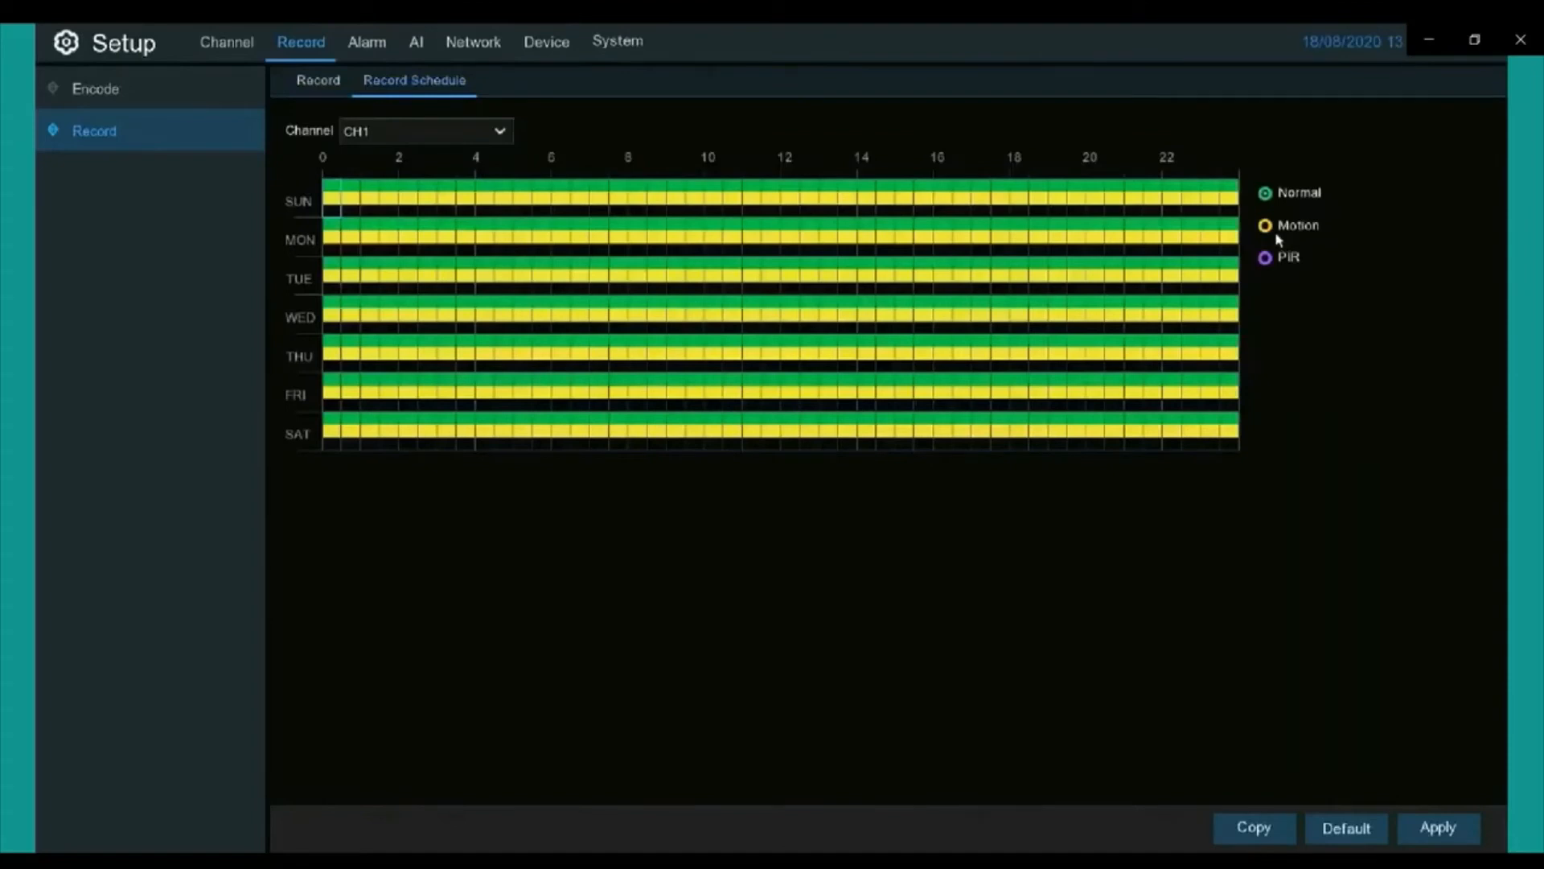
left_click(1284, 256)
Examine the IP channel list, the custom protocol settings and the PoE power usage
left_click(216, 36)
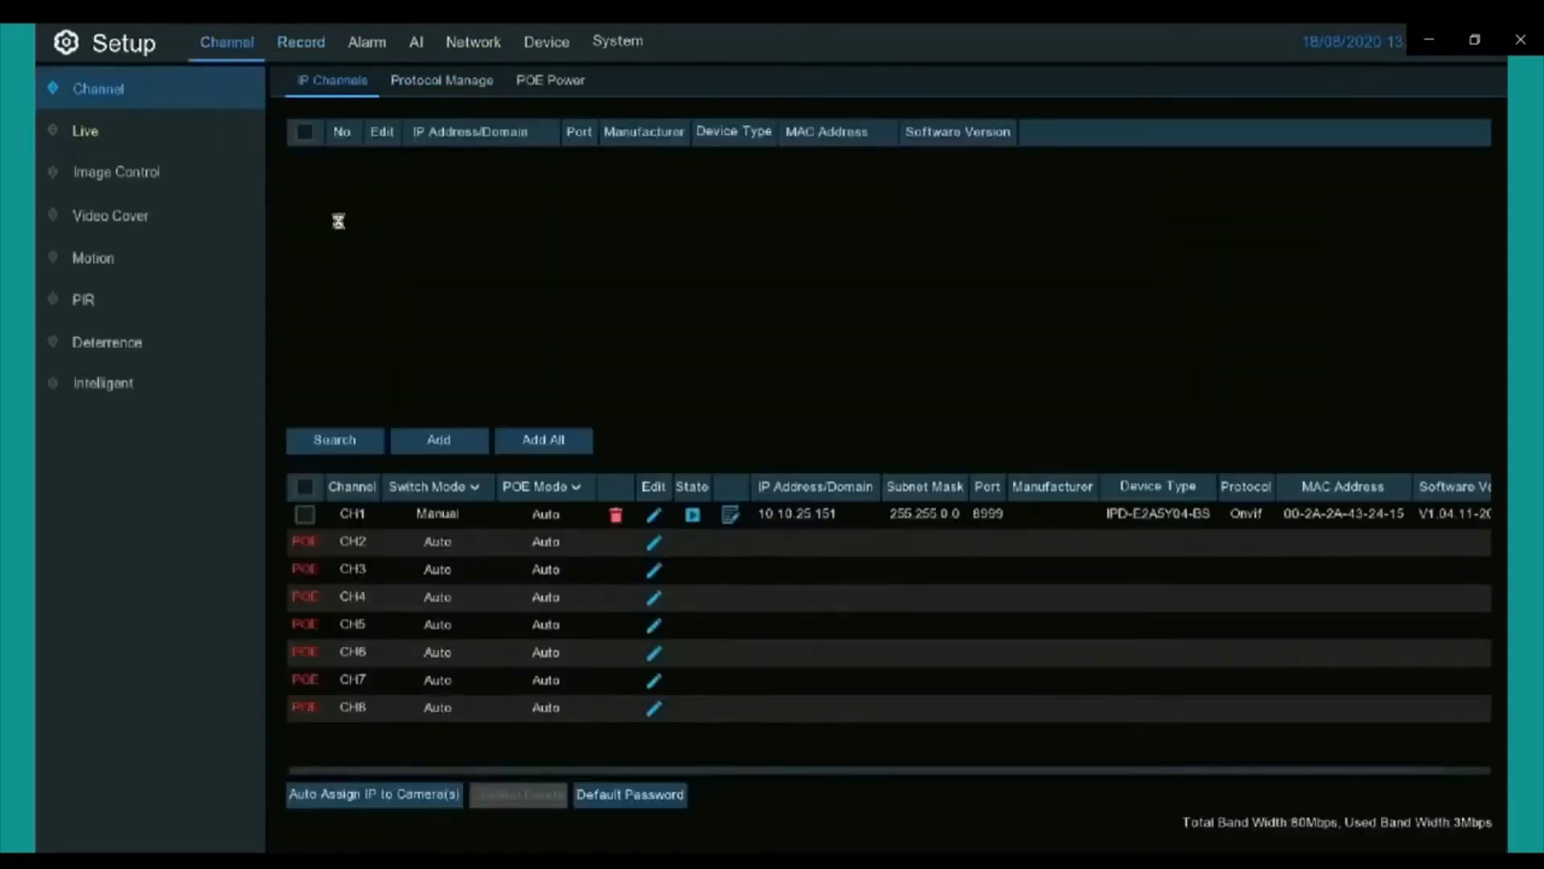
left_click(407, 82)
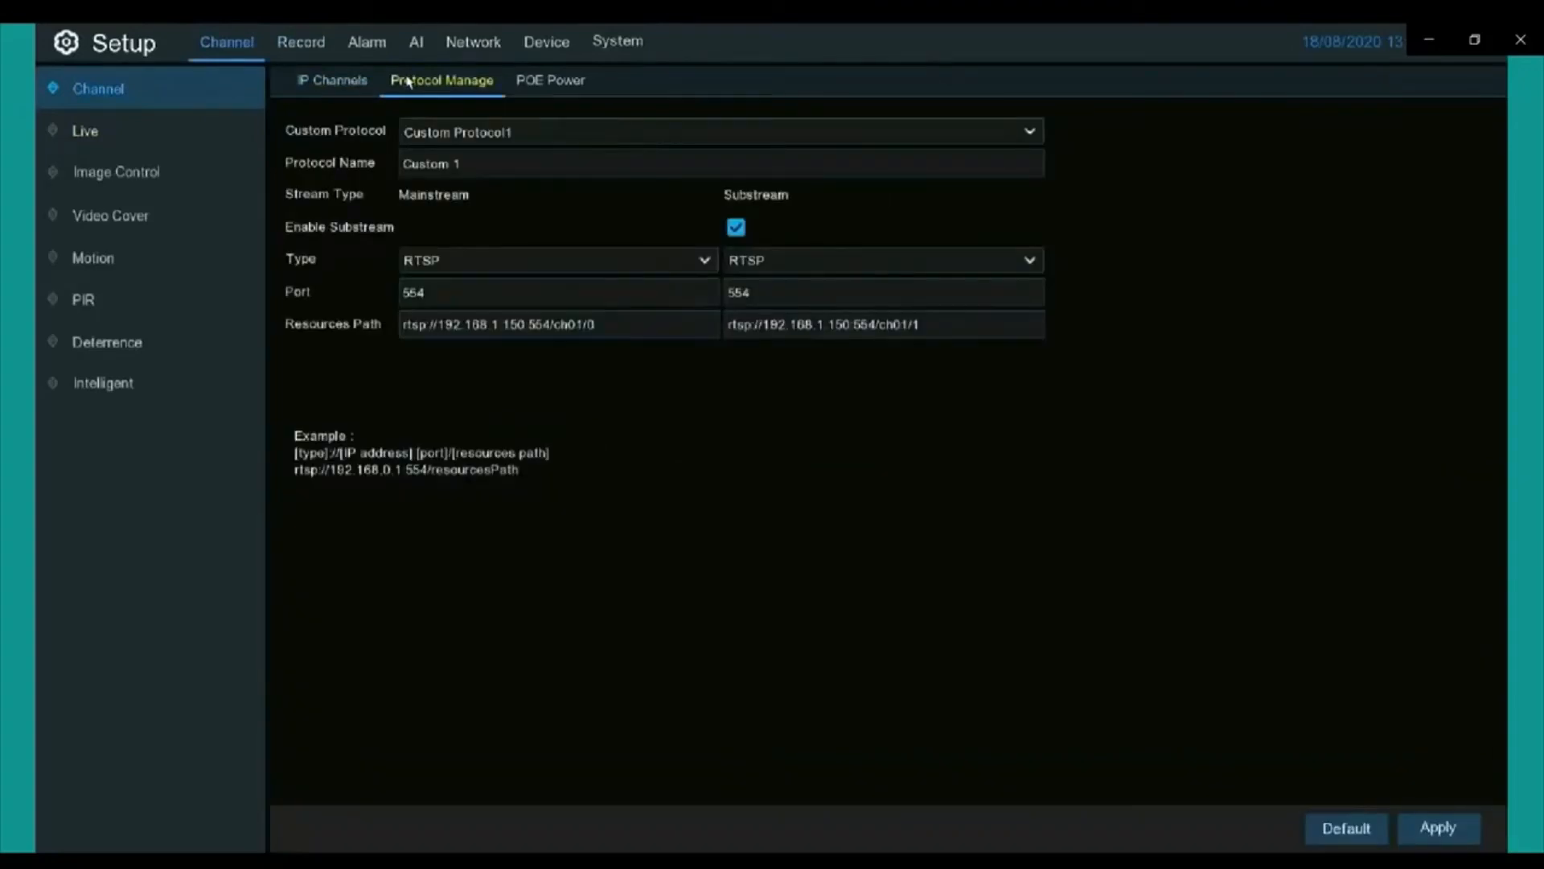
left_click(576, 88)
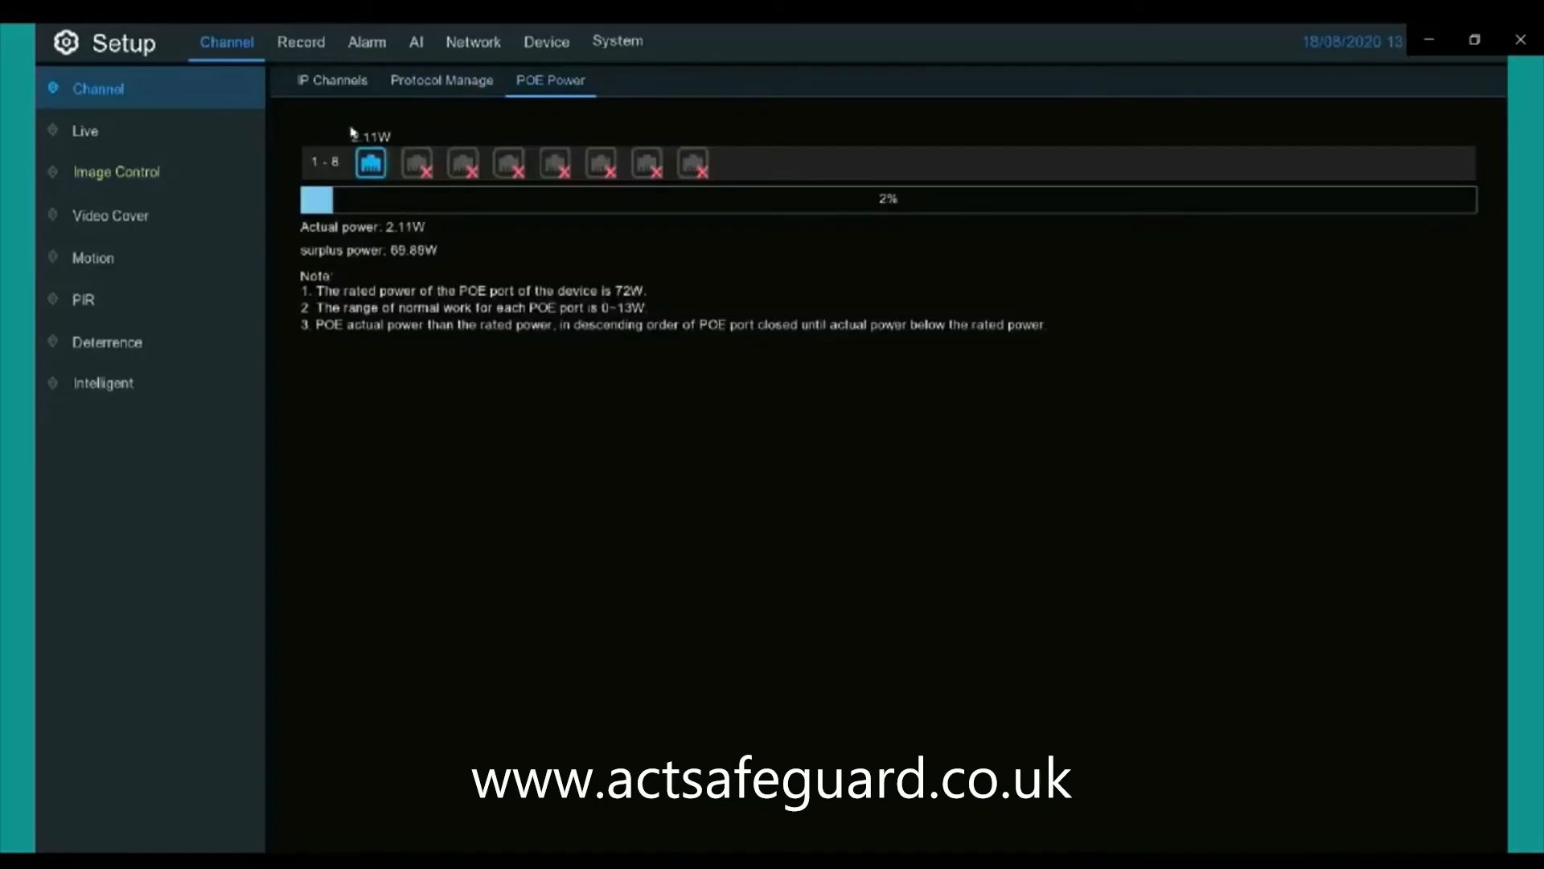
left_click(312, 90)
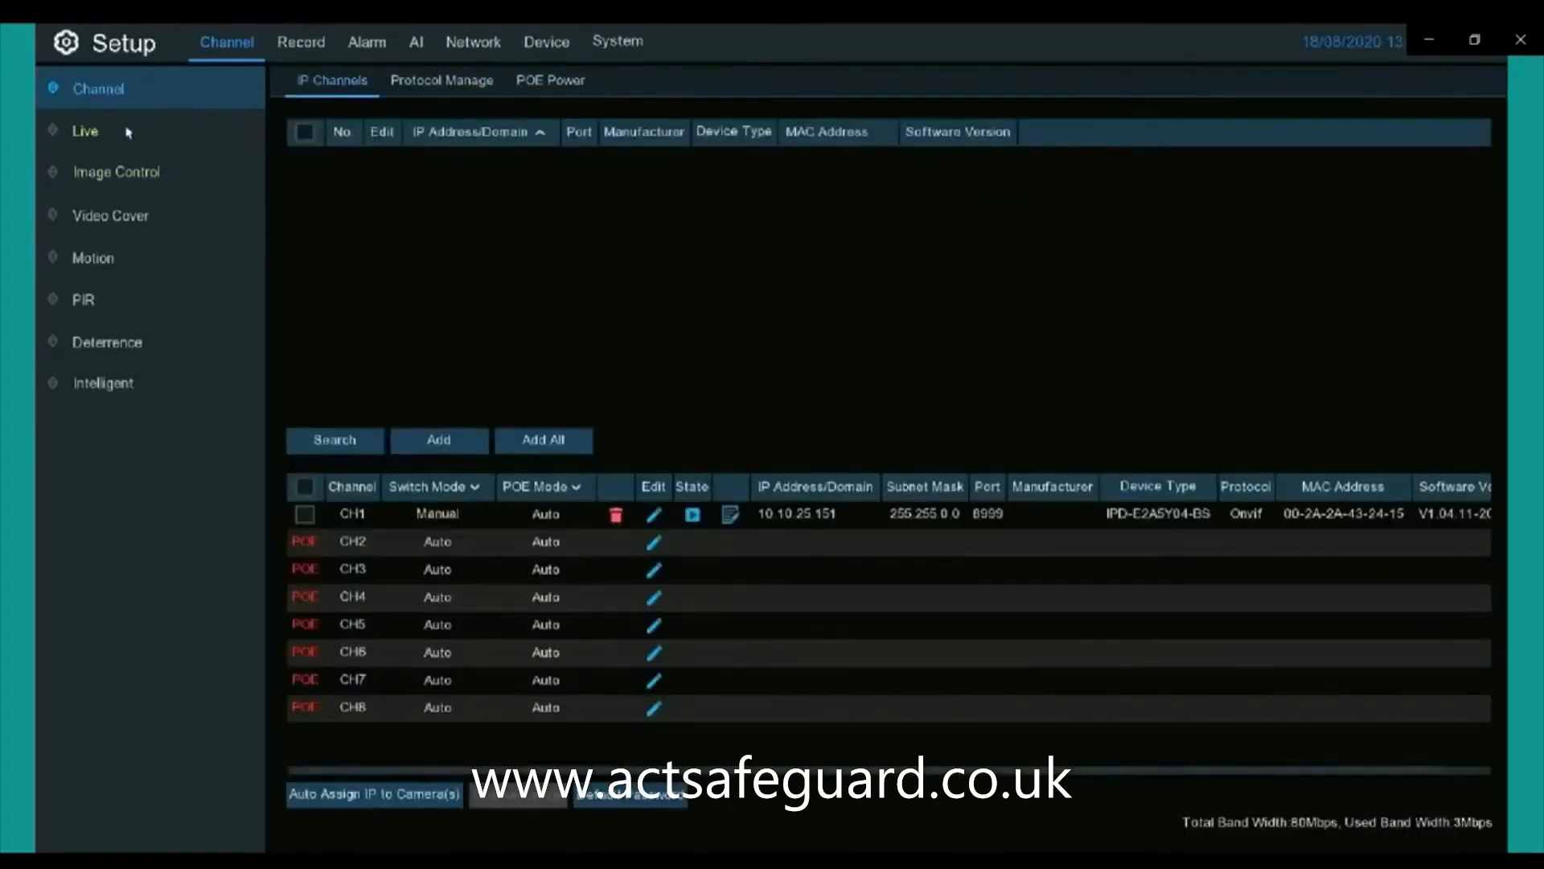
Examine the live display settings of channel CH1, including its name and time positions and image adjustments
left_click(128, 133)
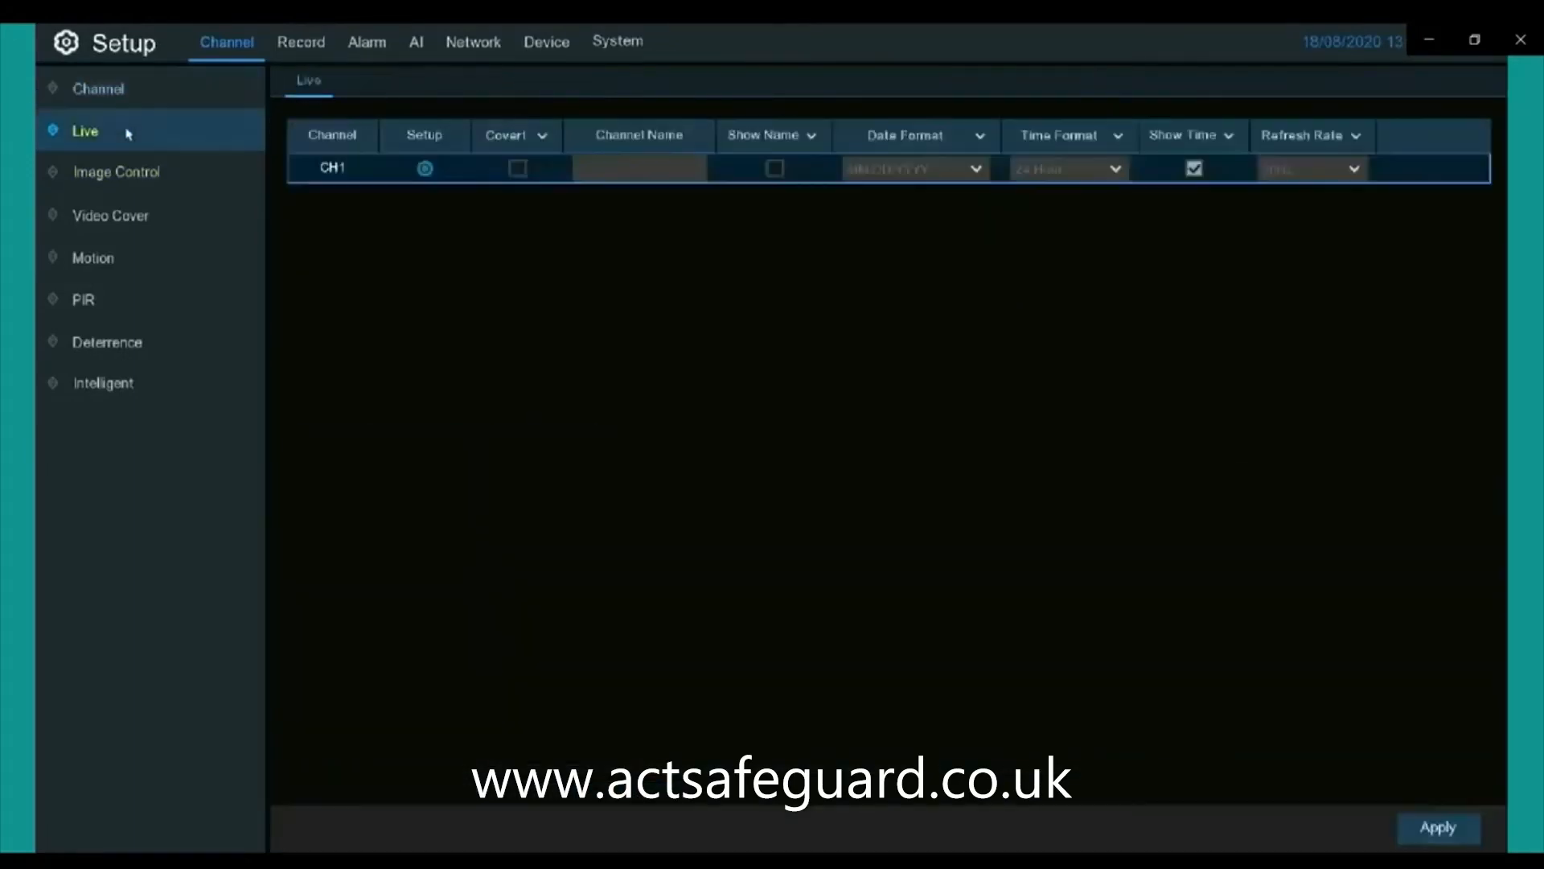
left_click(426, 168)
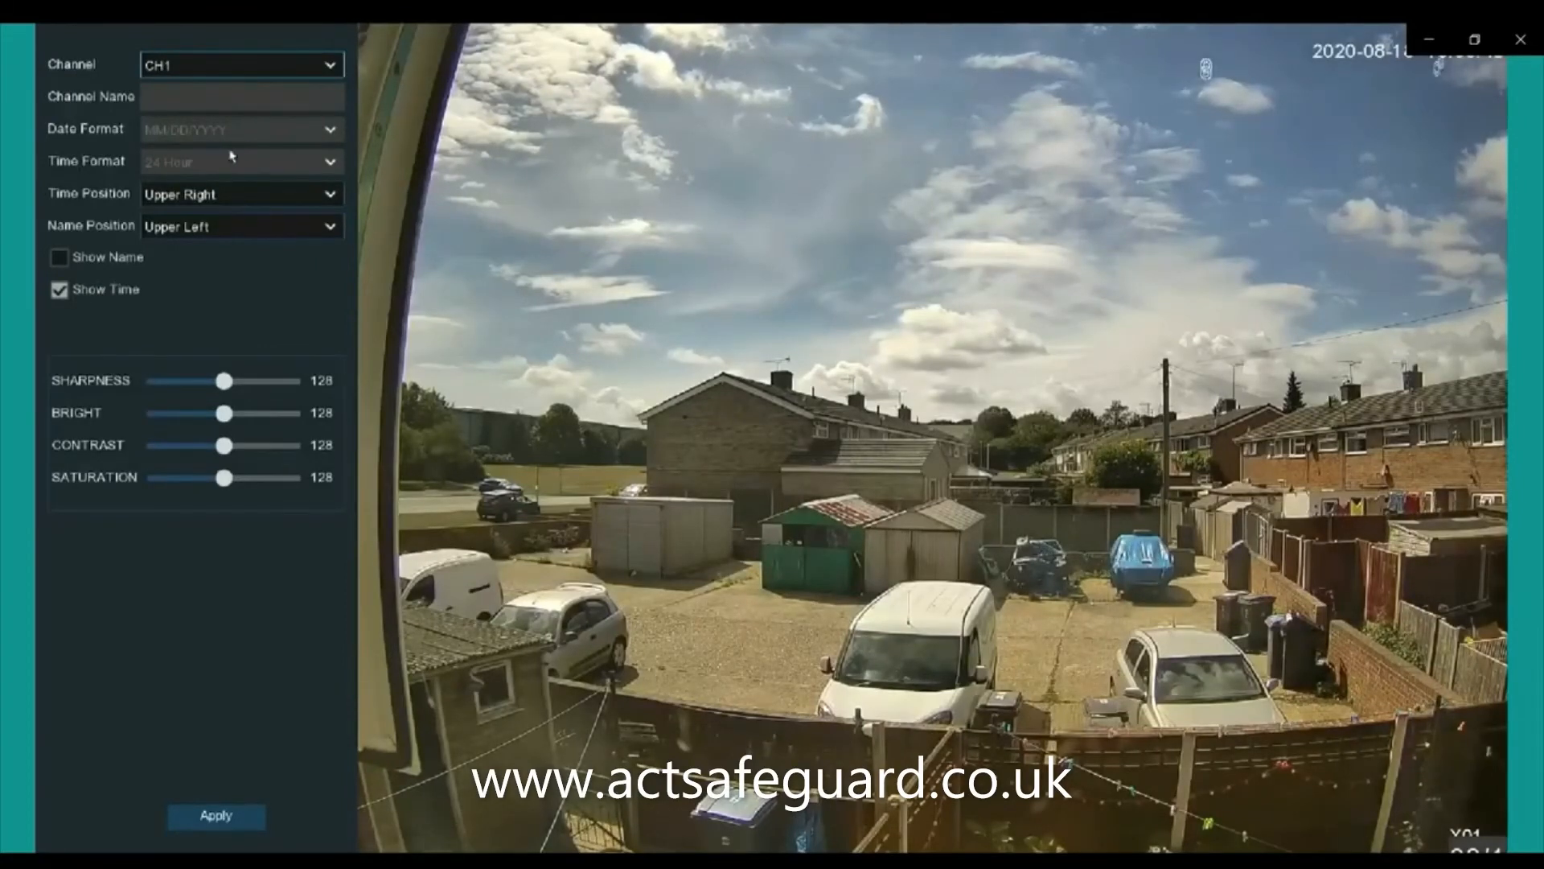
right_click(268, 597)
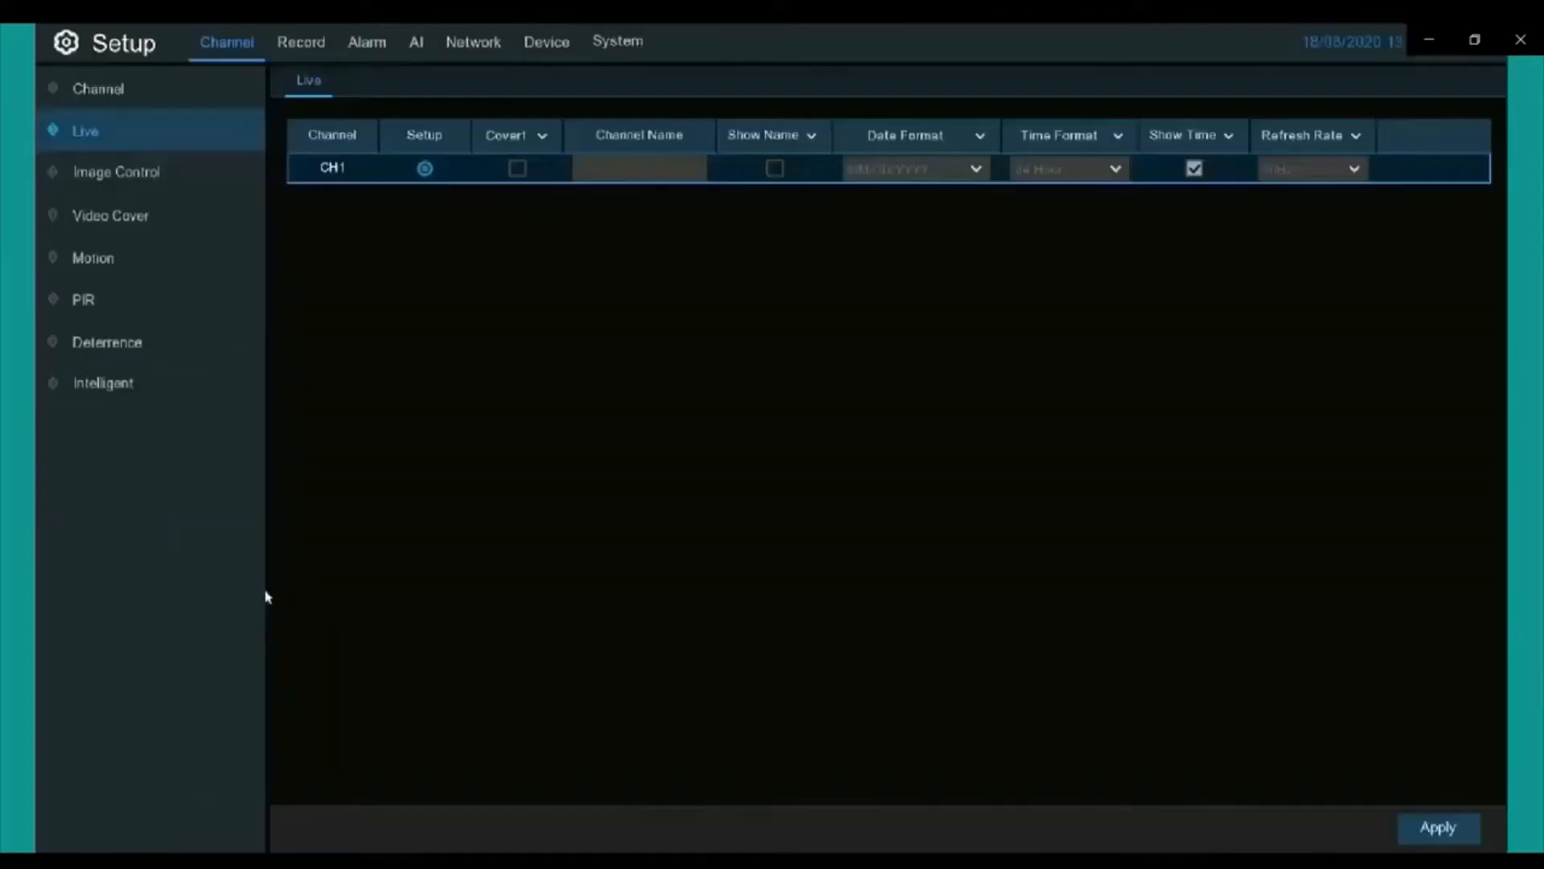
Examine the image control settings for CH1 and check the video cover page, dismissing its notice
left_click(152, 183)
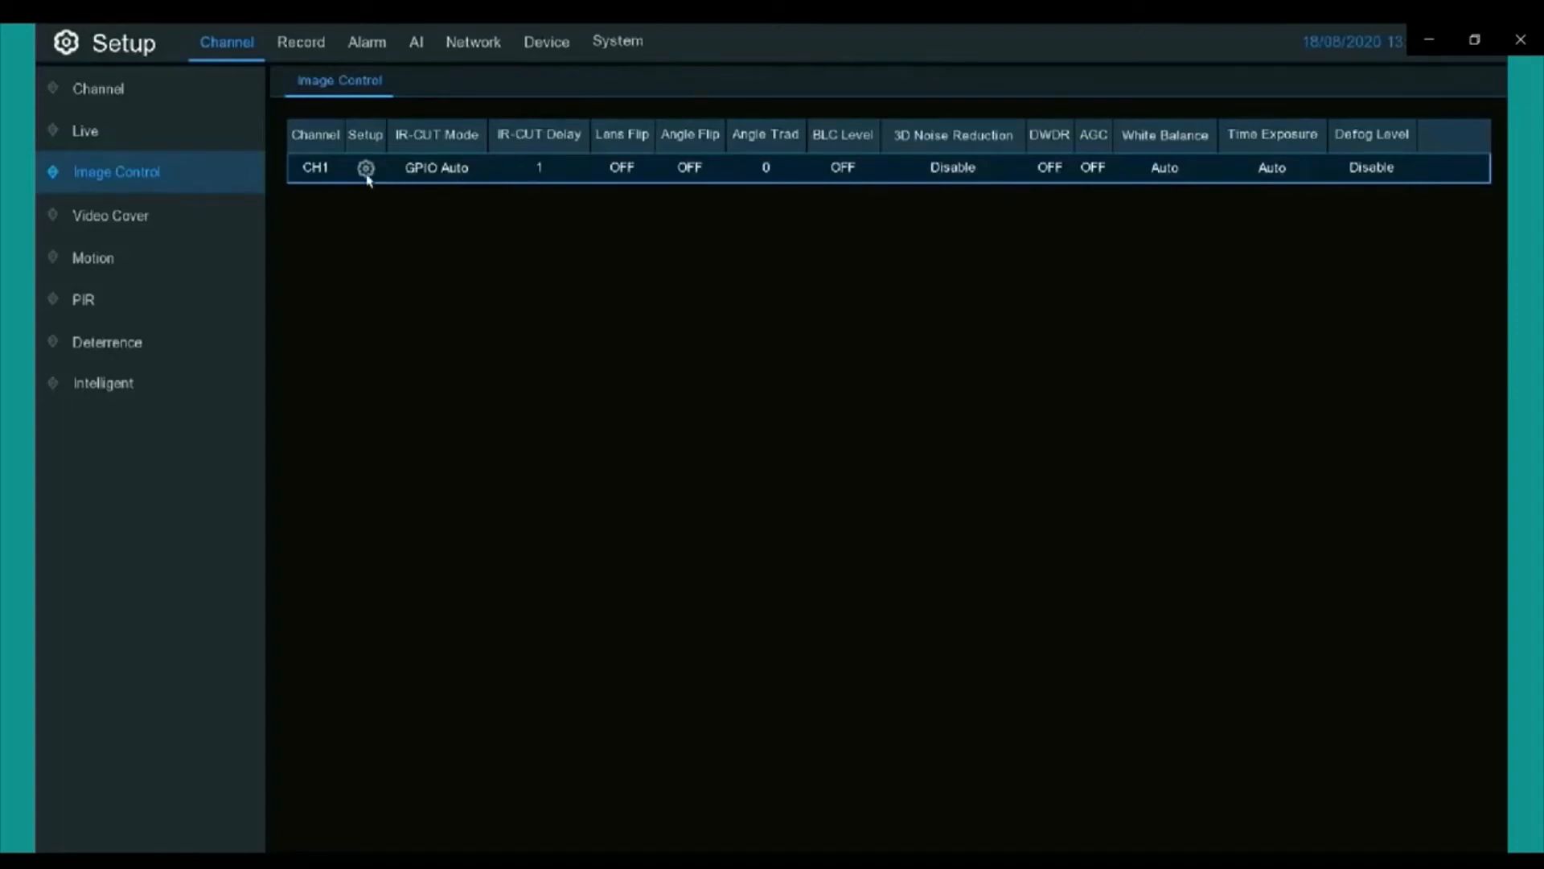
left_click(121, 216)
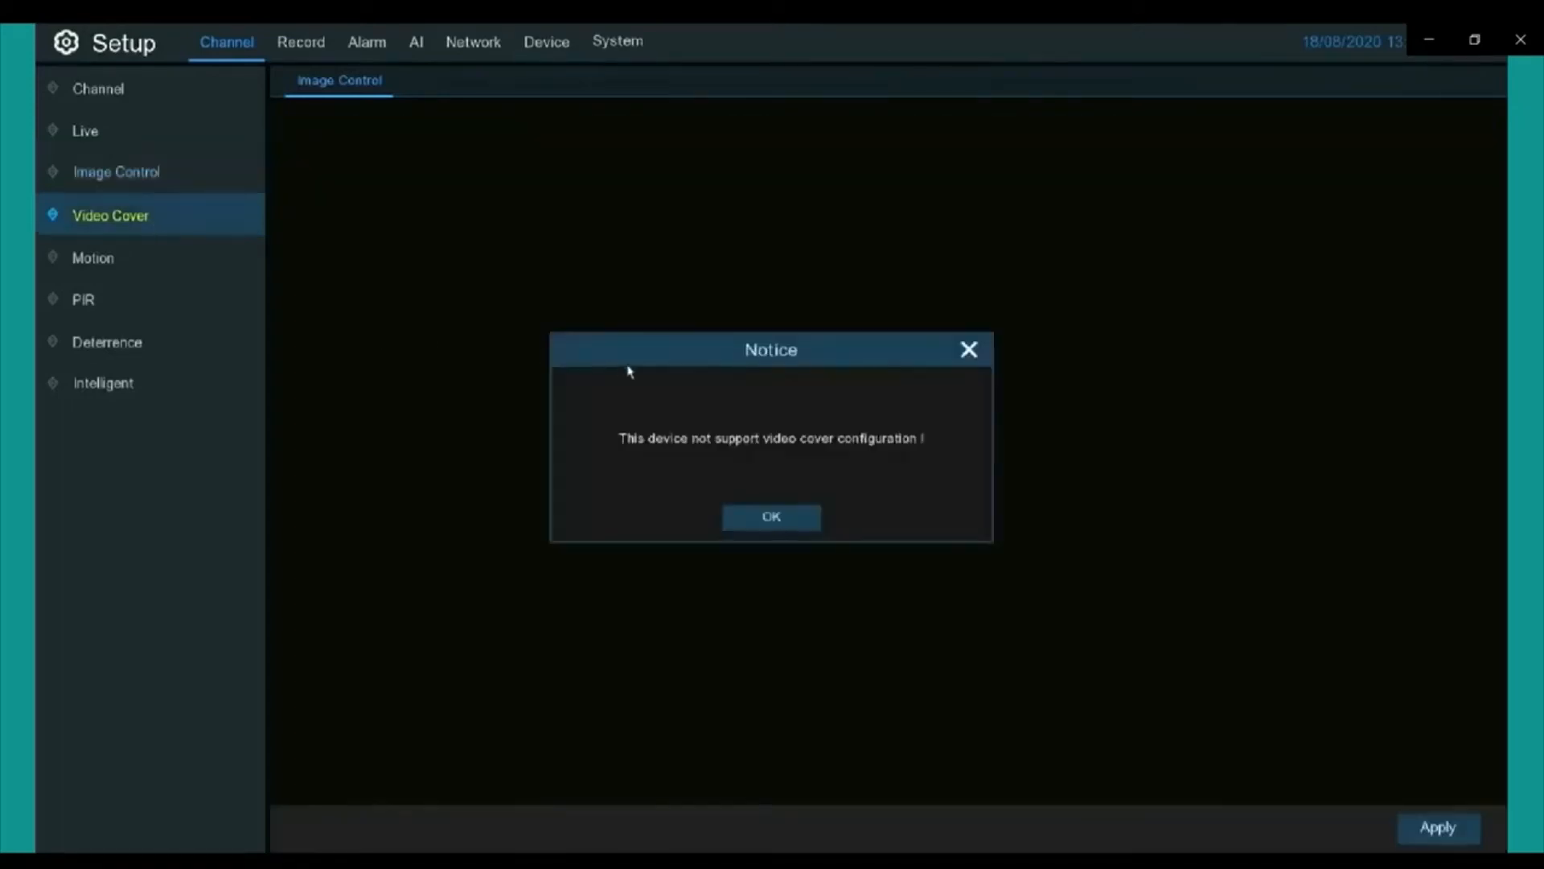
left_click(734, 510)
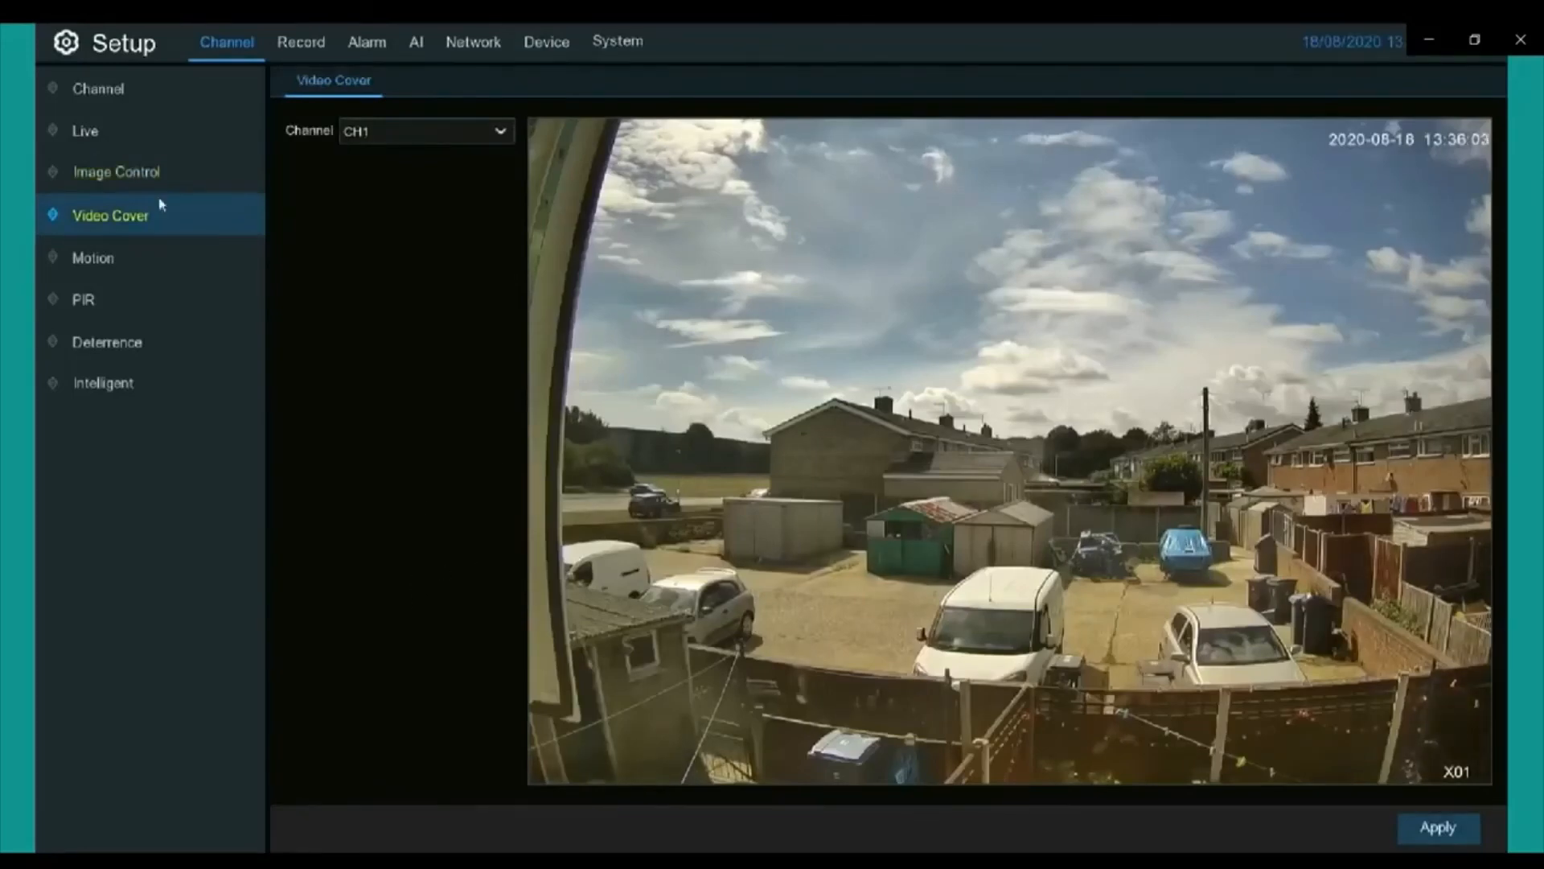
Clear the entire motion detection area of channel CH1, reselect the full frame, and leave the area setup
left_click(139, 249)
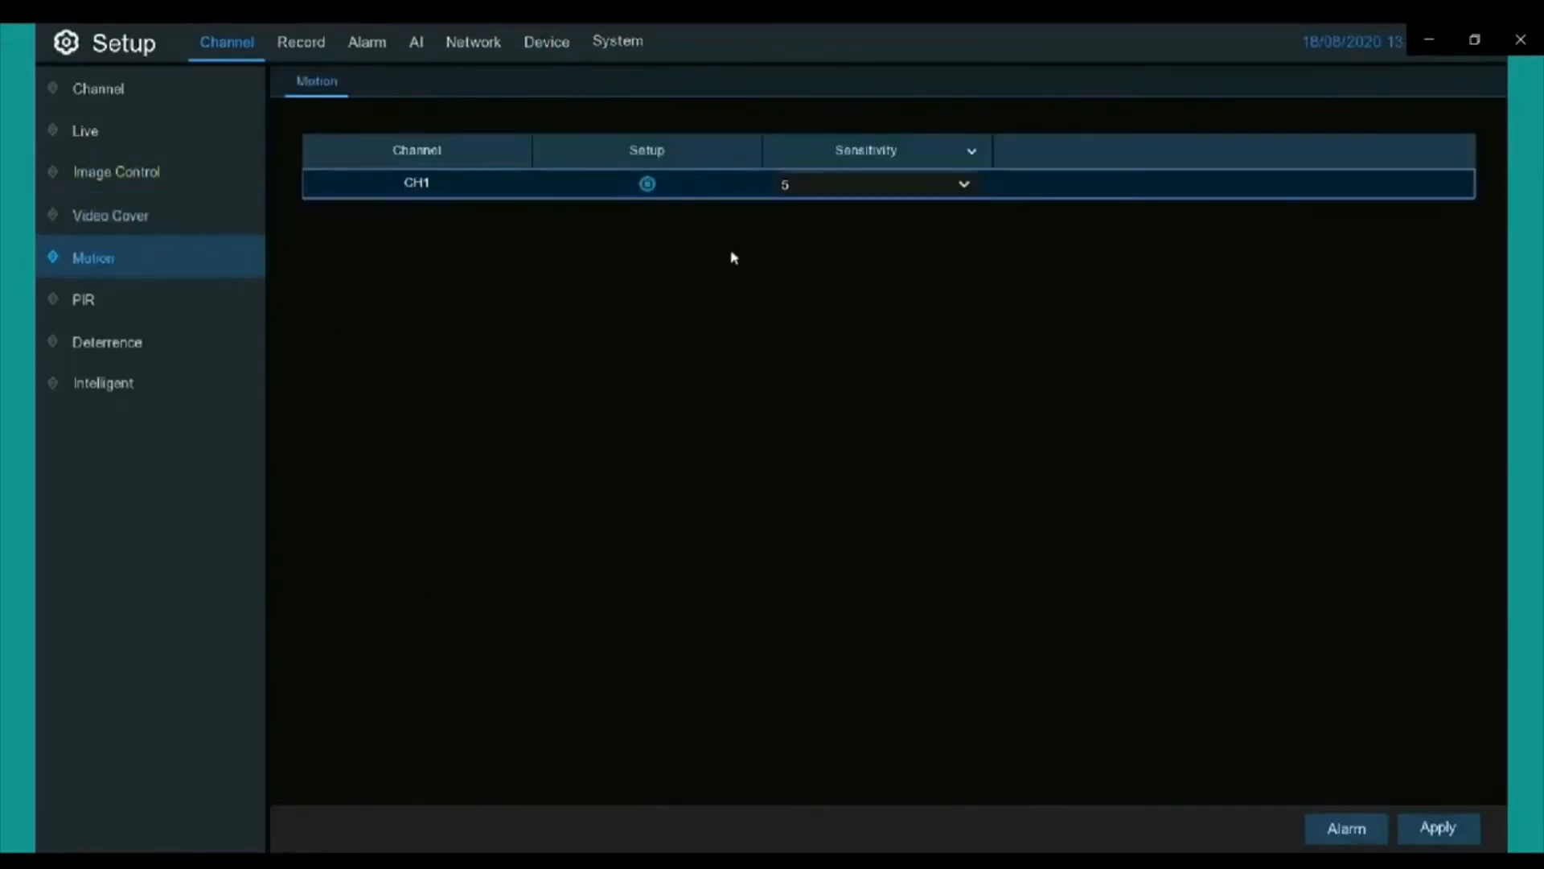
left_click(648, 185)
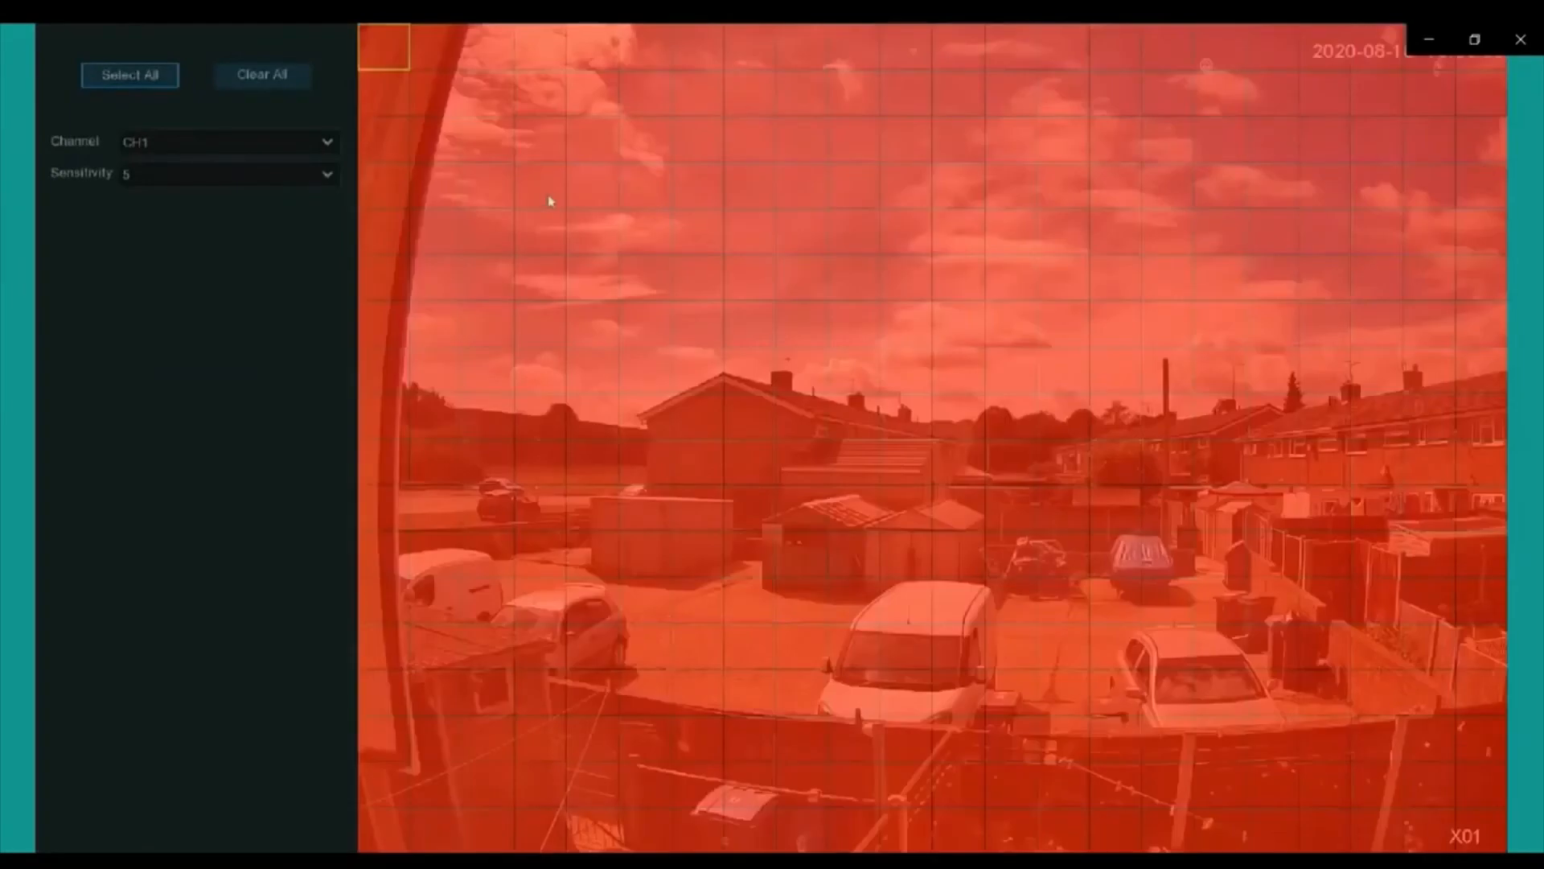
left_click(264, 75)
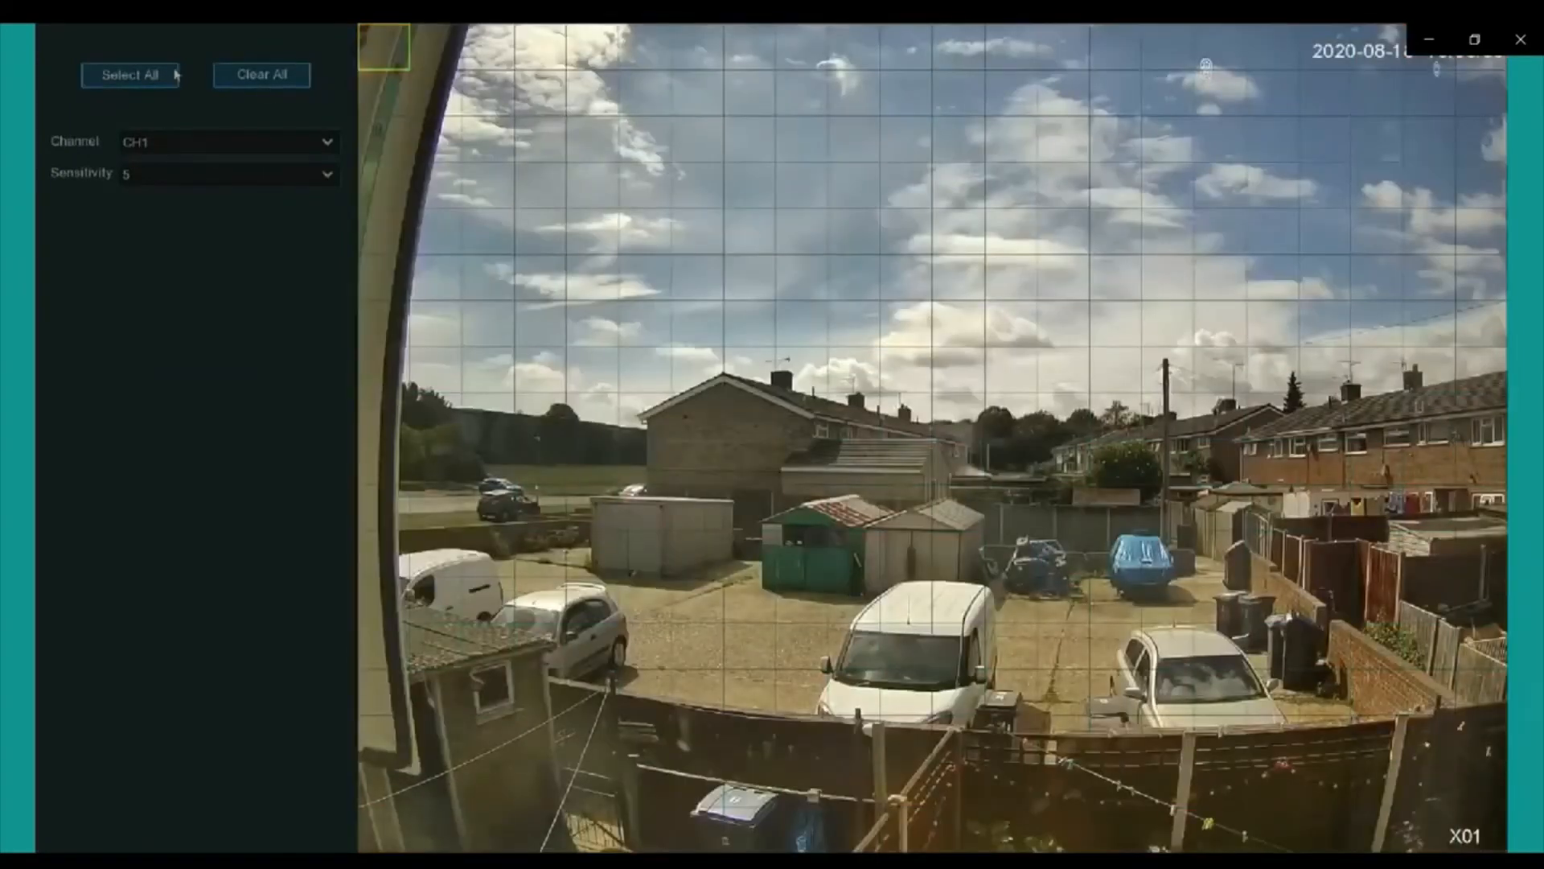
left_click(128, 75)
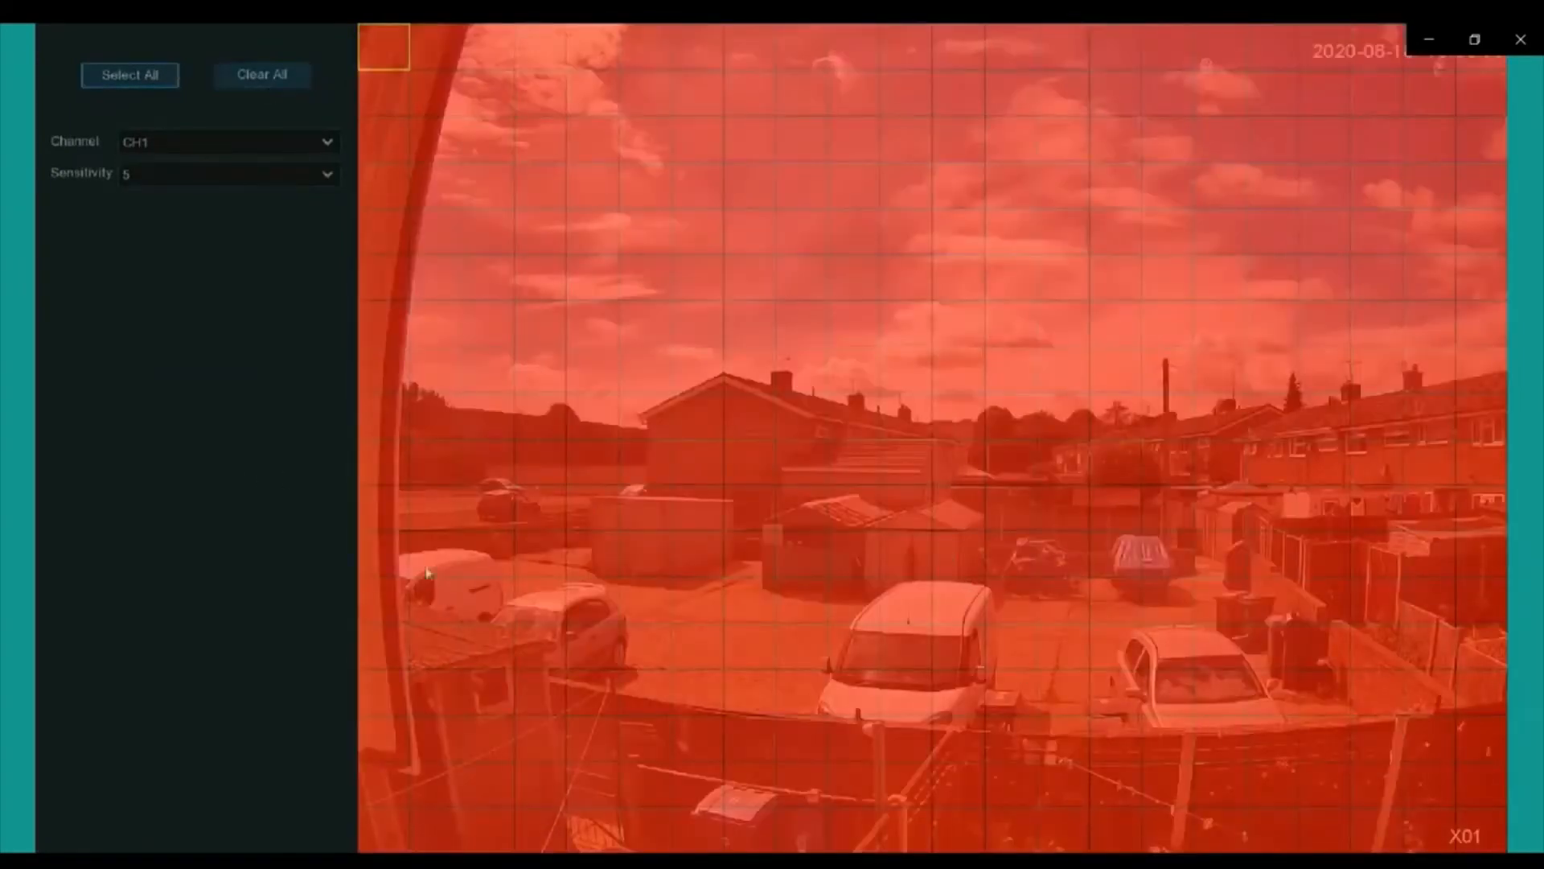
right_click(203, 354)
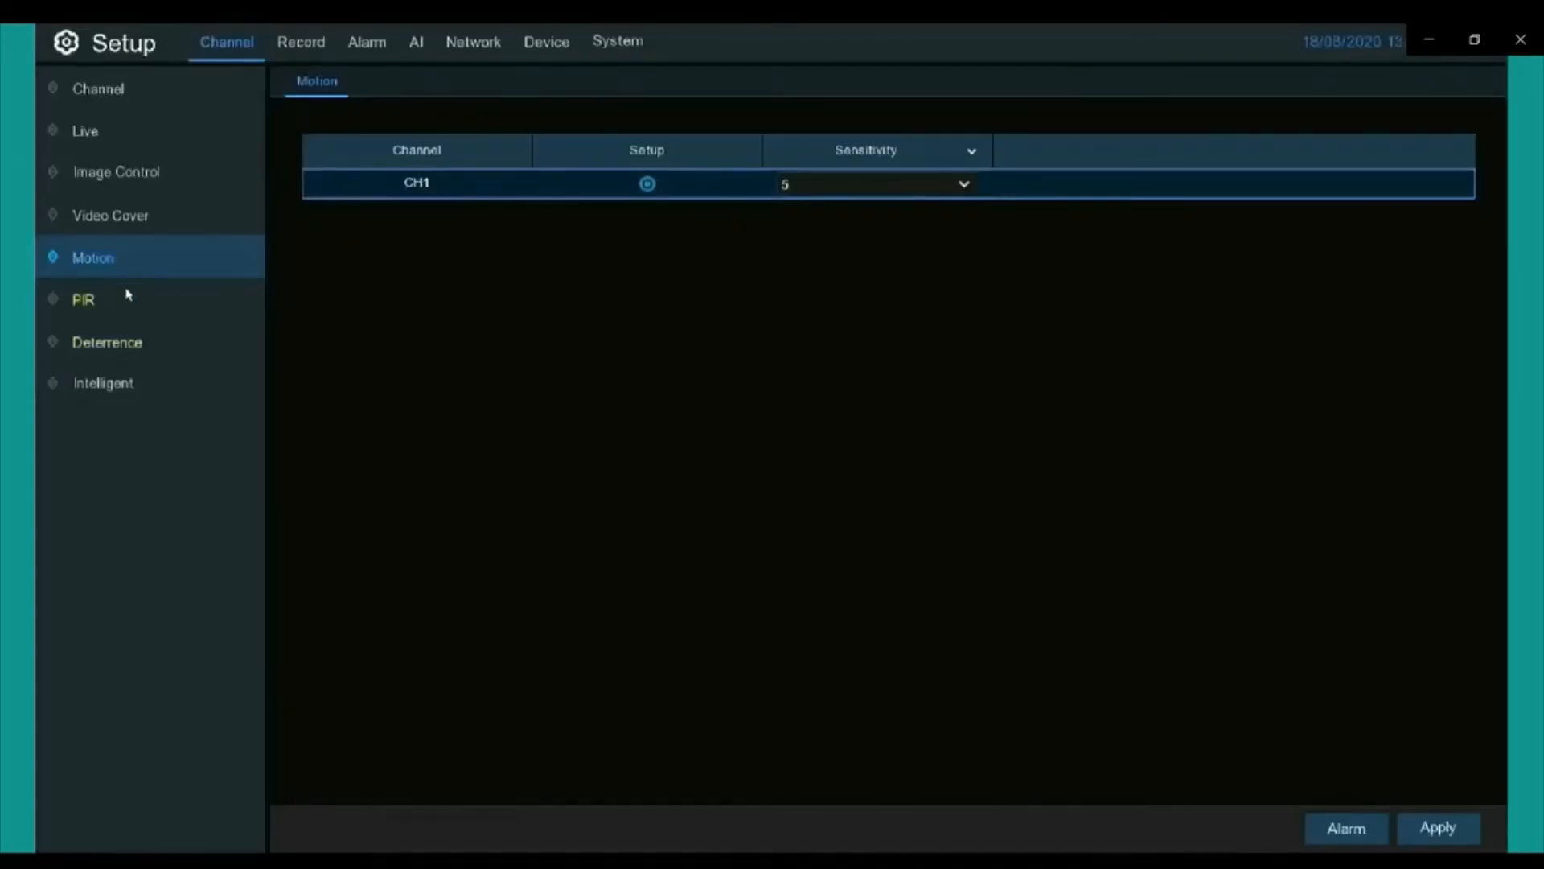
Set the motion detection sensitivity of channel CH1 to 7 and apply the change
left_click(889, 190)
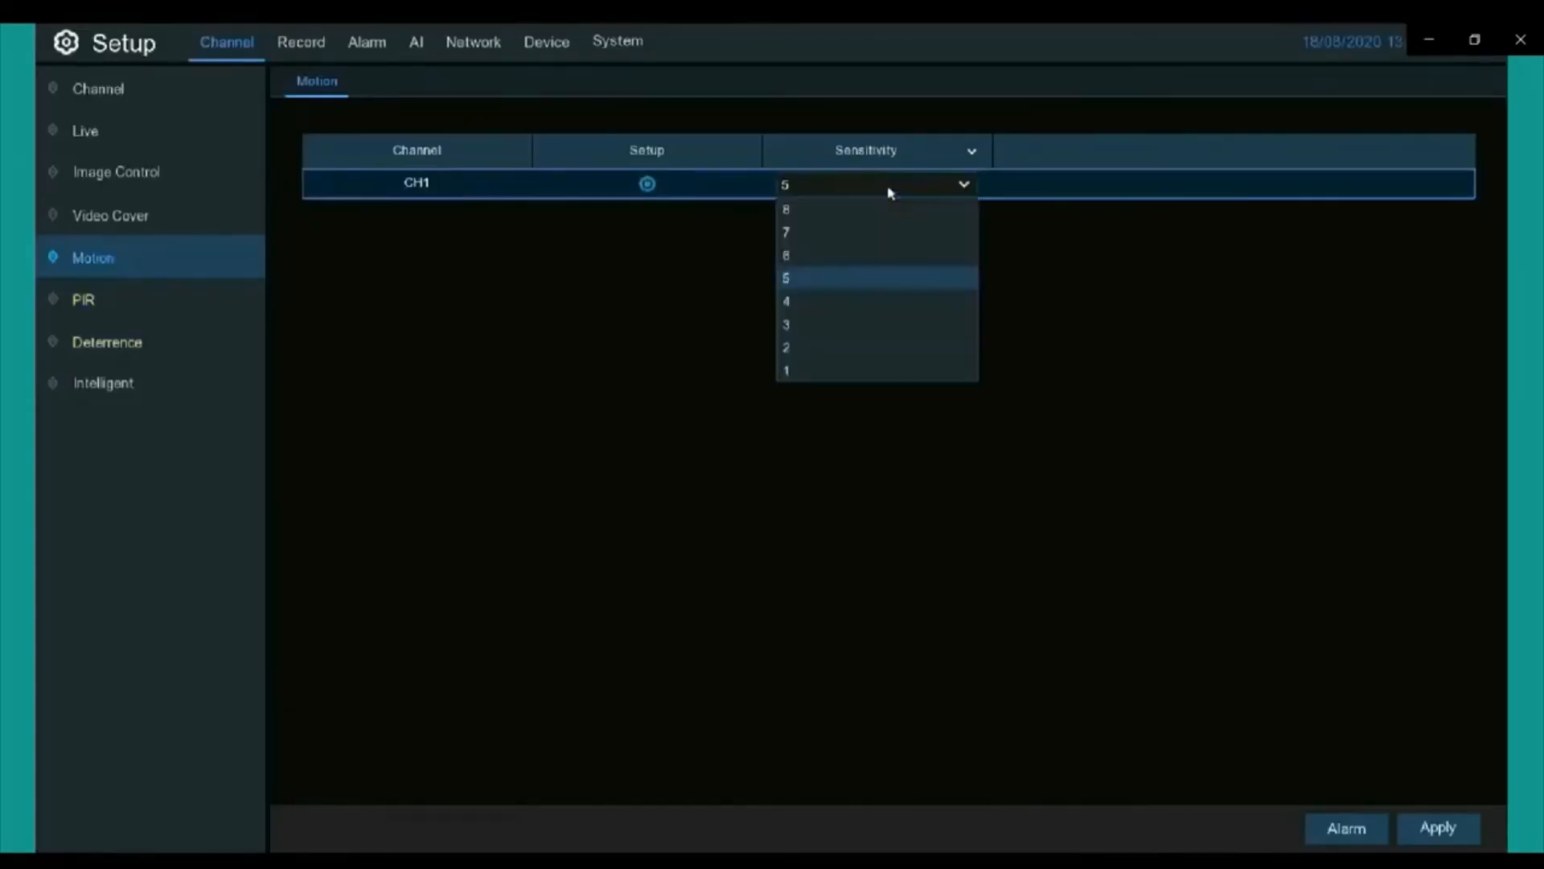
left_click(865, 230)
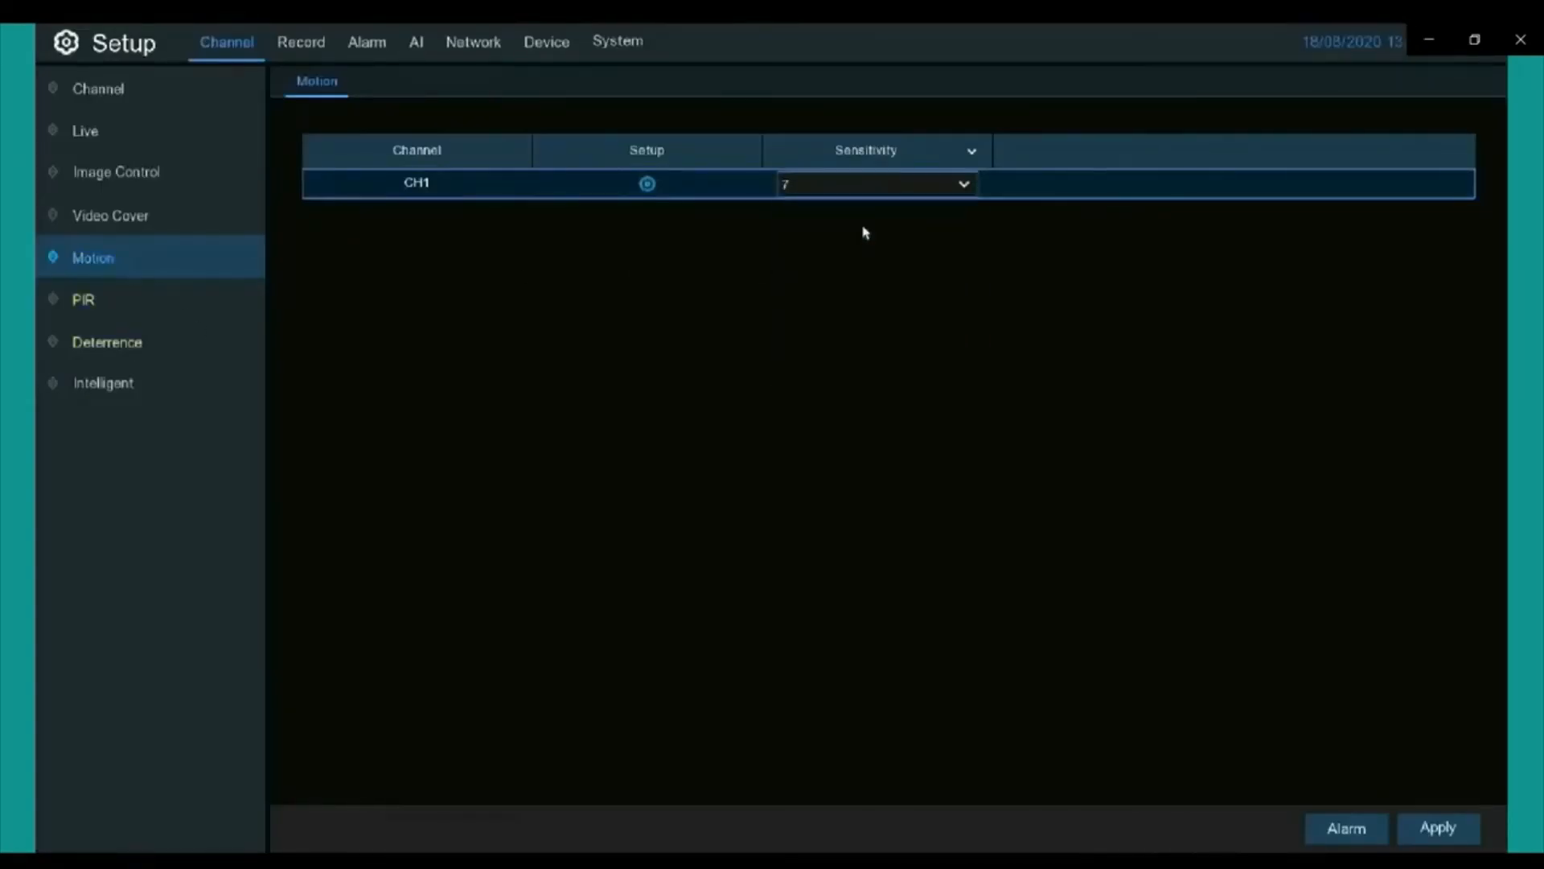
left_click(1425, 837)
left_click(765, 524)
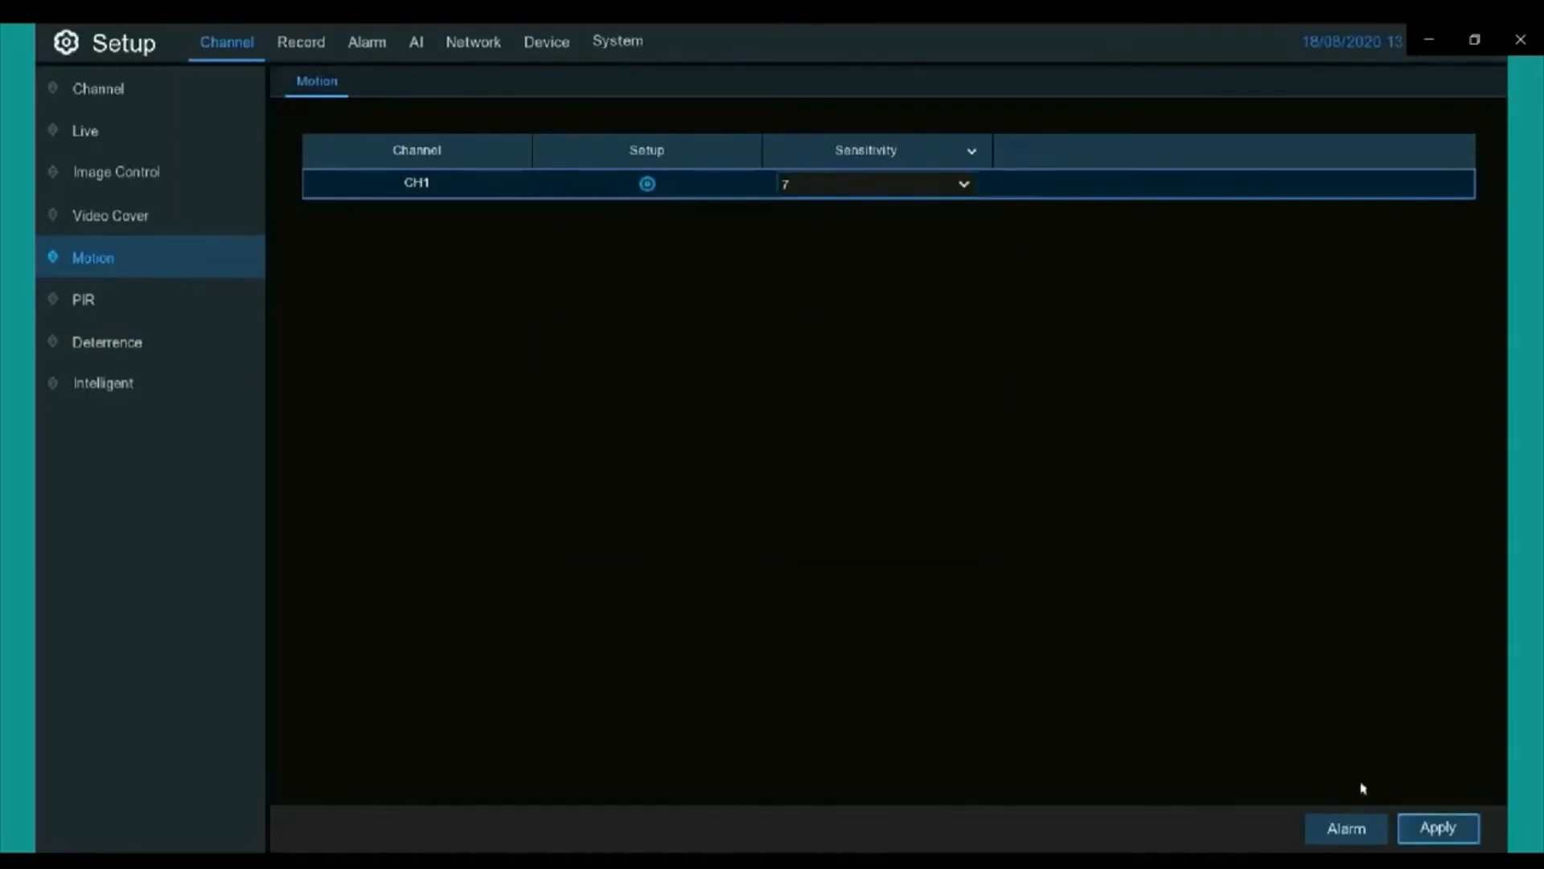
Examine the motion alarm actions of channel CH1, from buzzer and post recording to the cloud and full screen options
left_click(1345, 831)
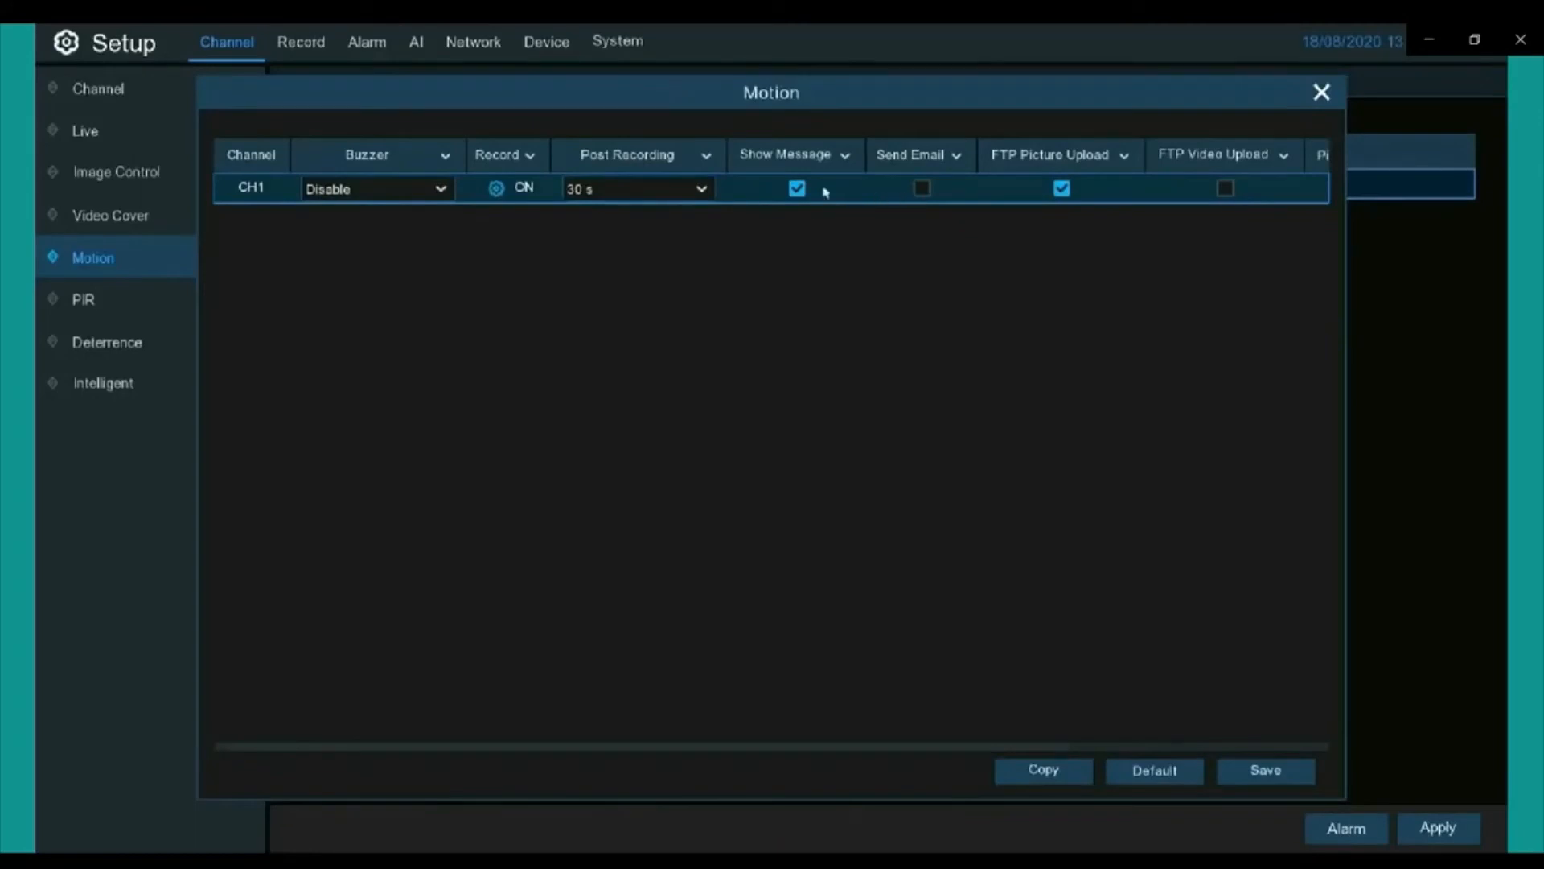
left_click_drag(734, 749, 995, 790)
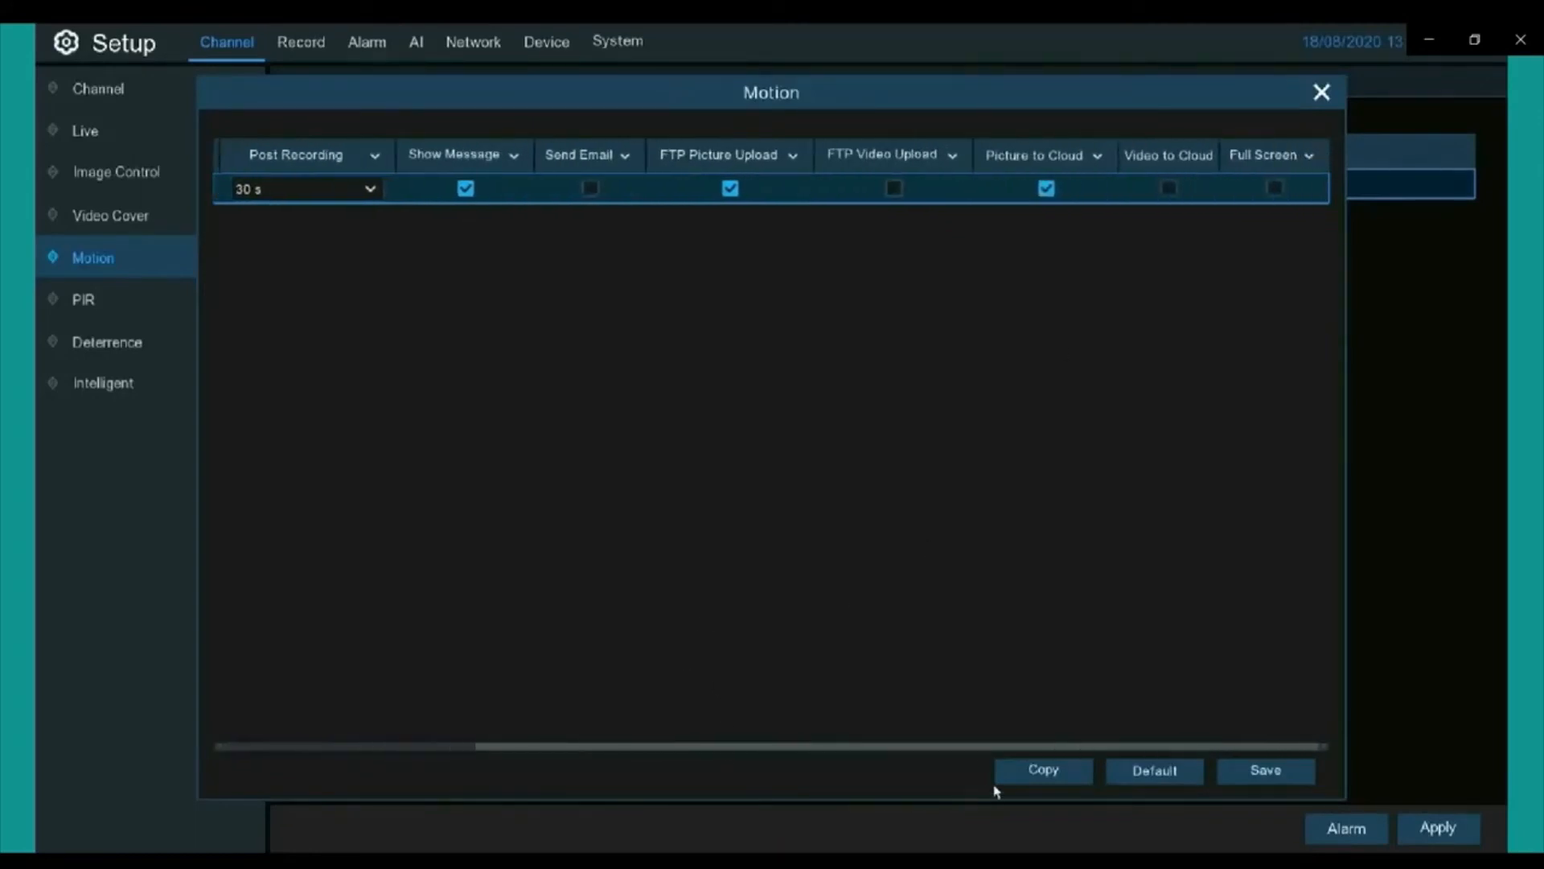
right_click(945, 630)
Check the PIR, Deterrence and Intelligent pages of the channel settings, and return to the live view
left_click(95, 305)
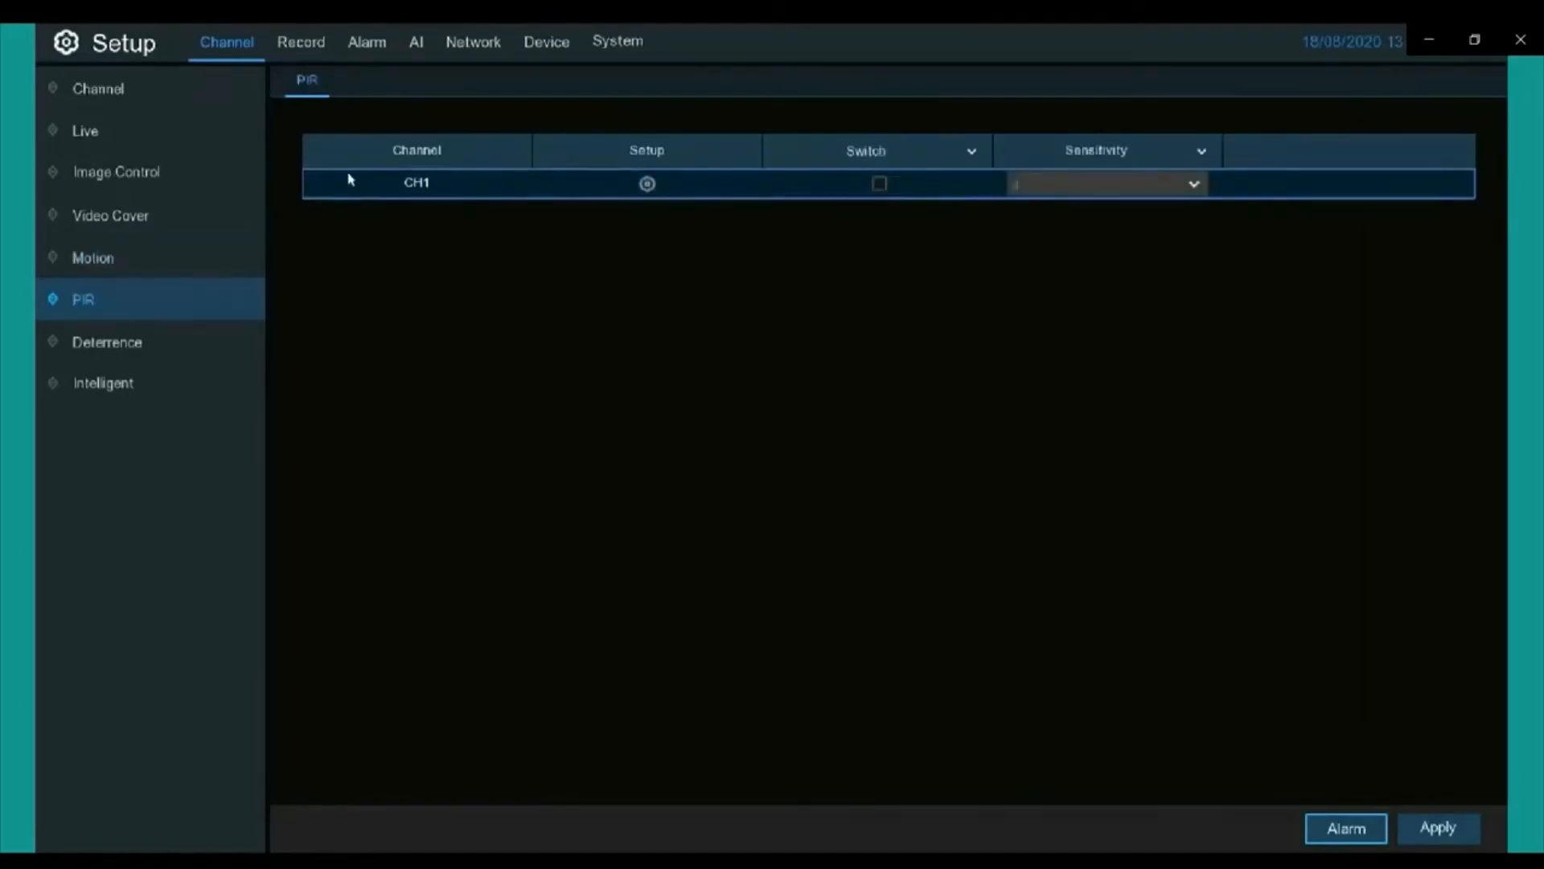
left_click(169, 347)
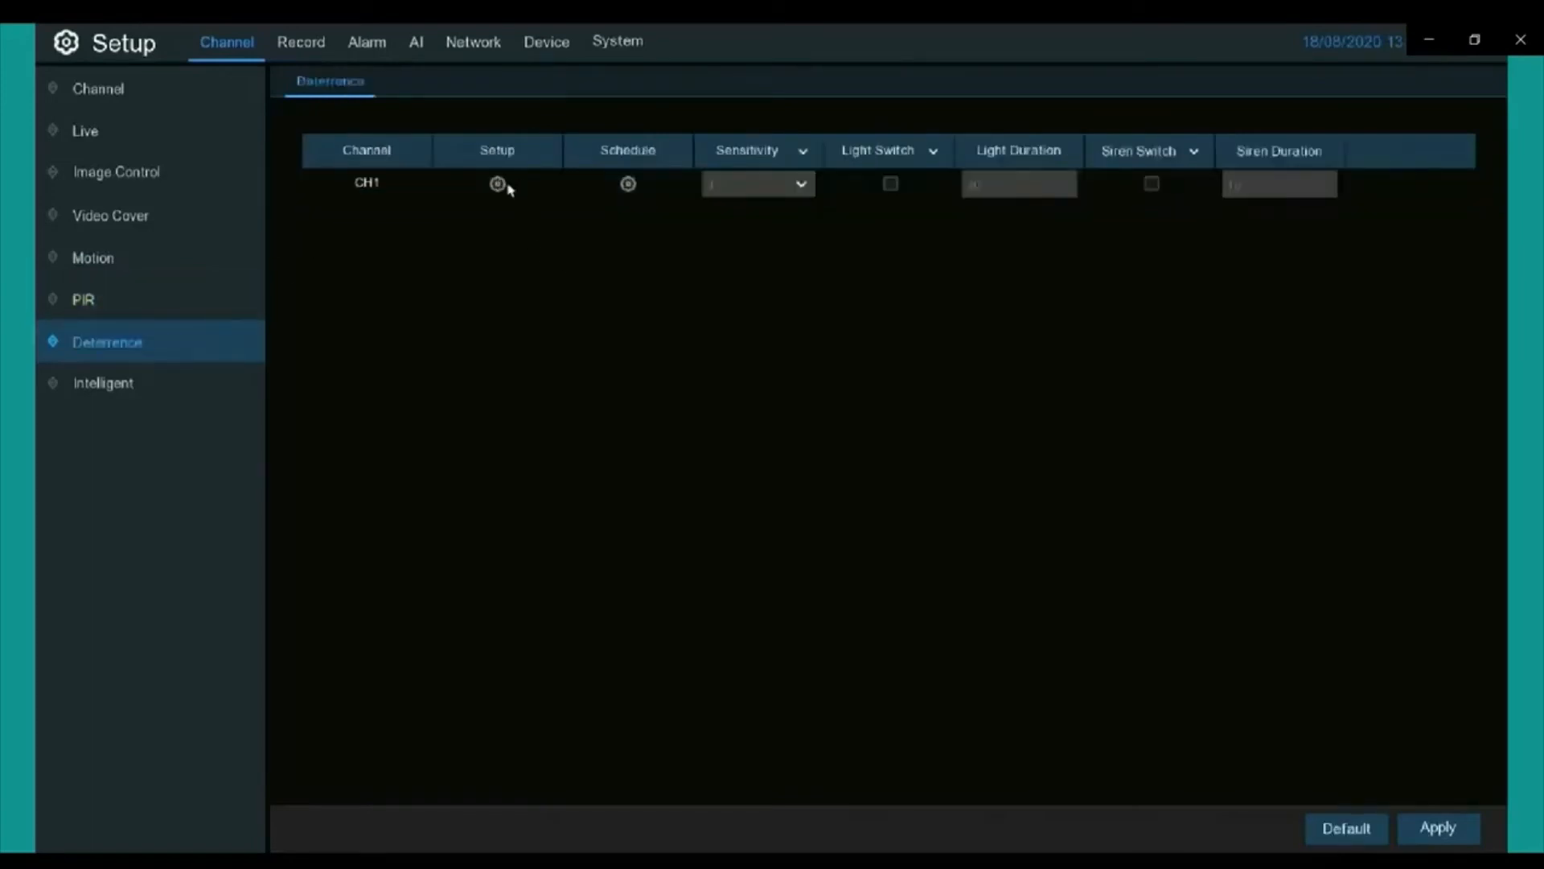
left_click(184, 385)
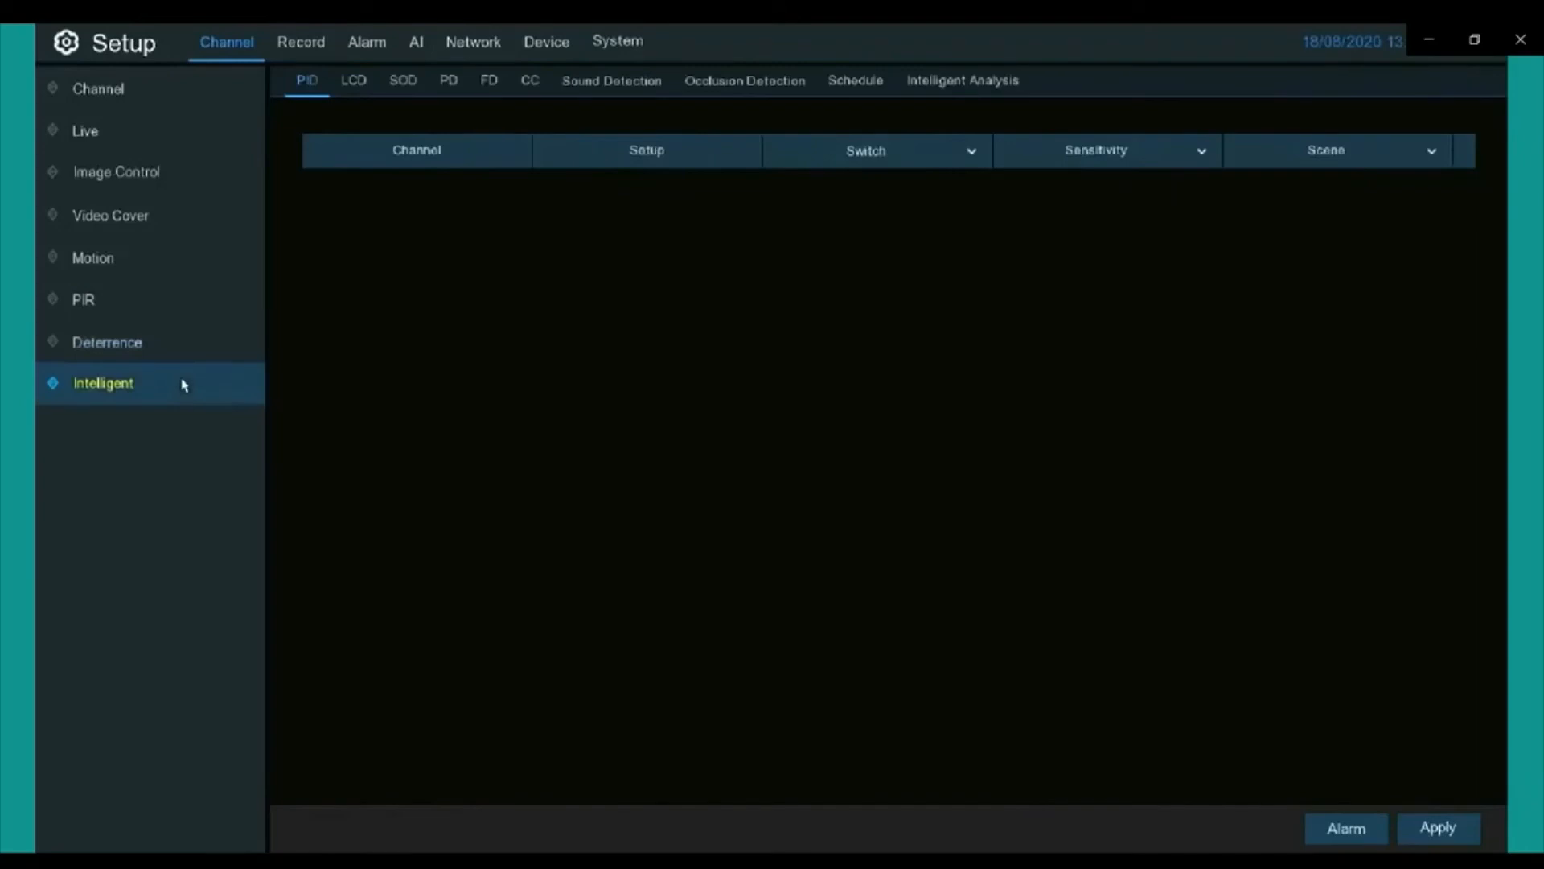
right_click(1037, 596)
right_click(889, 687)
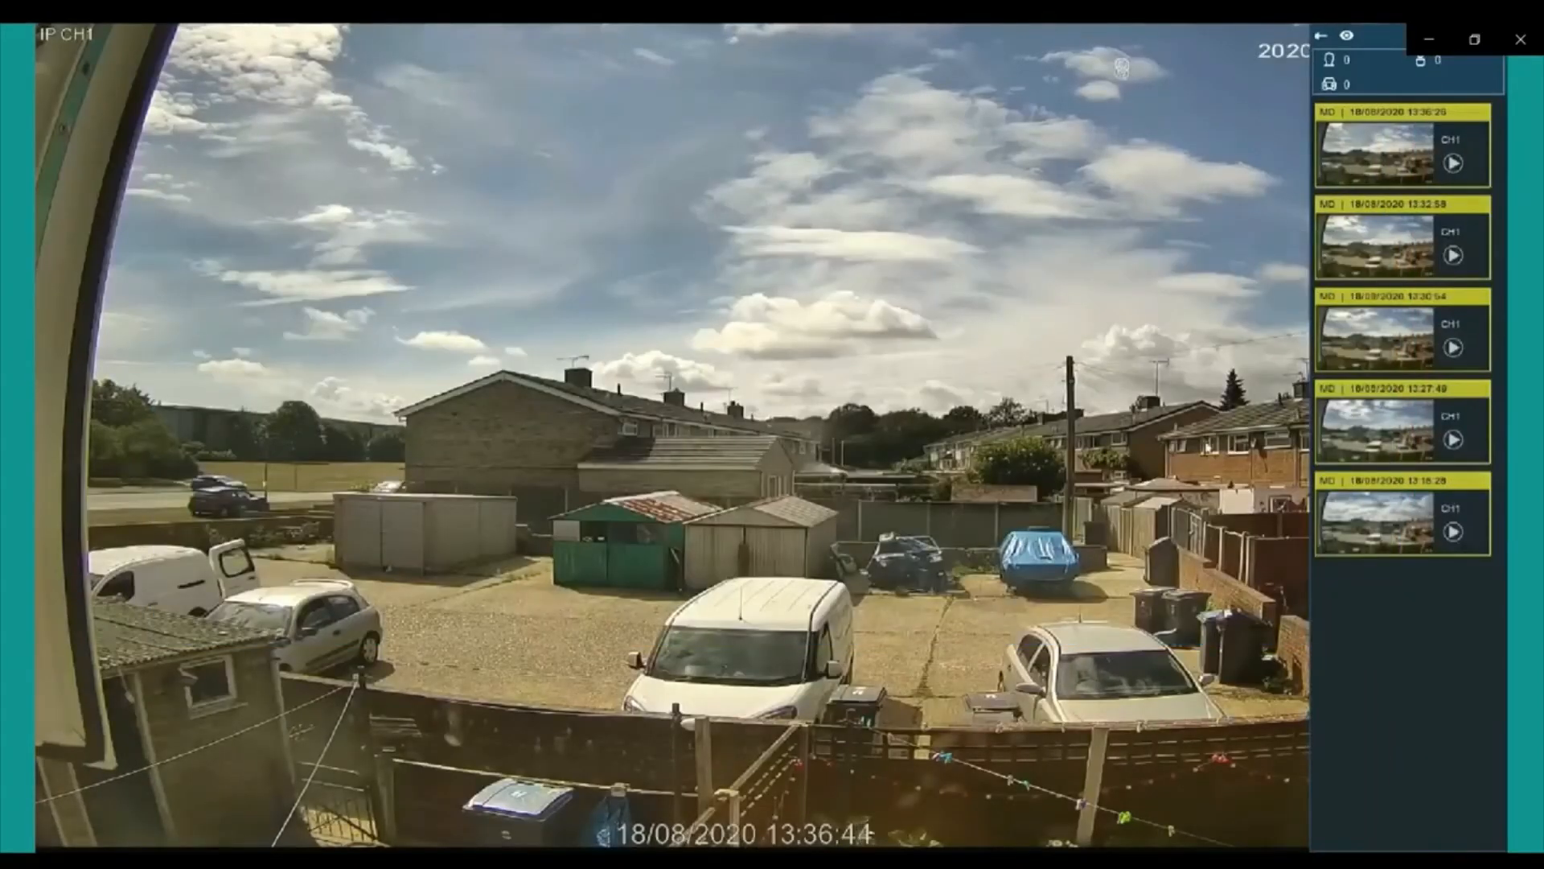
Hide the event notification panel and run an instant playback of channel CH1, closing it to return to live view
left_click(1350, 42)
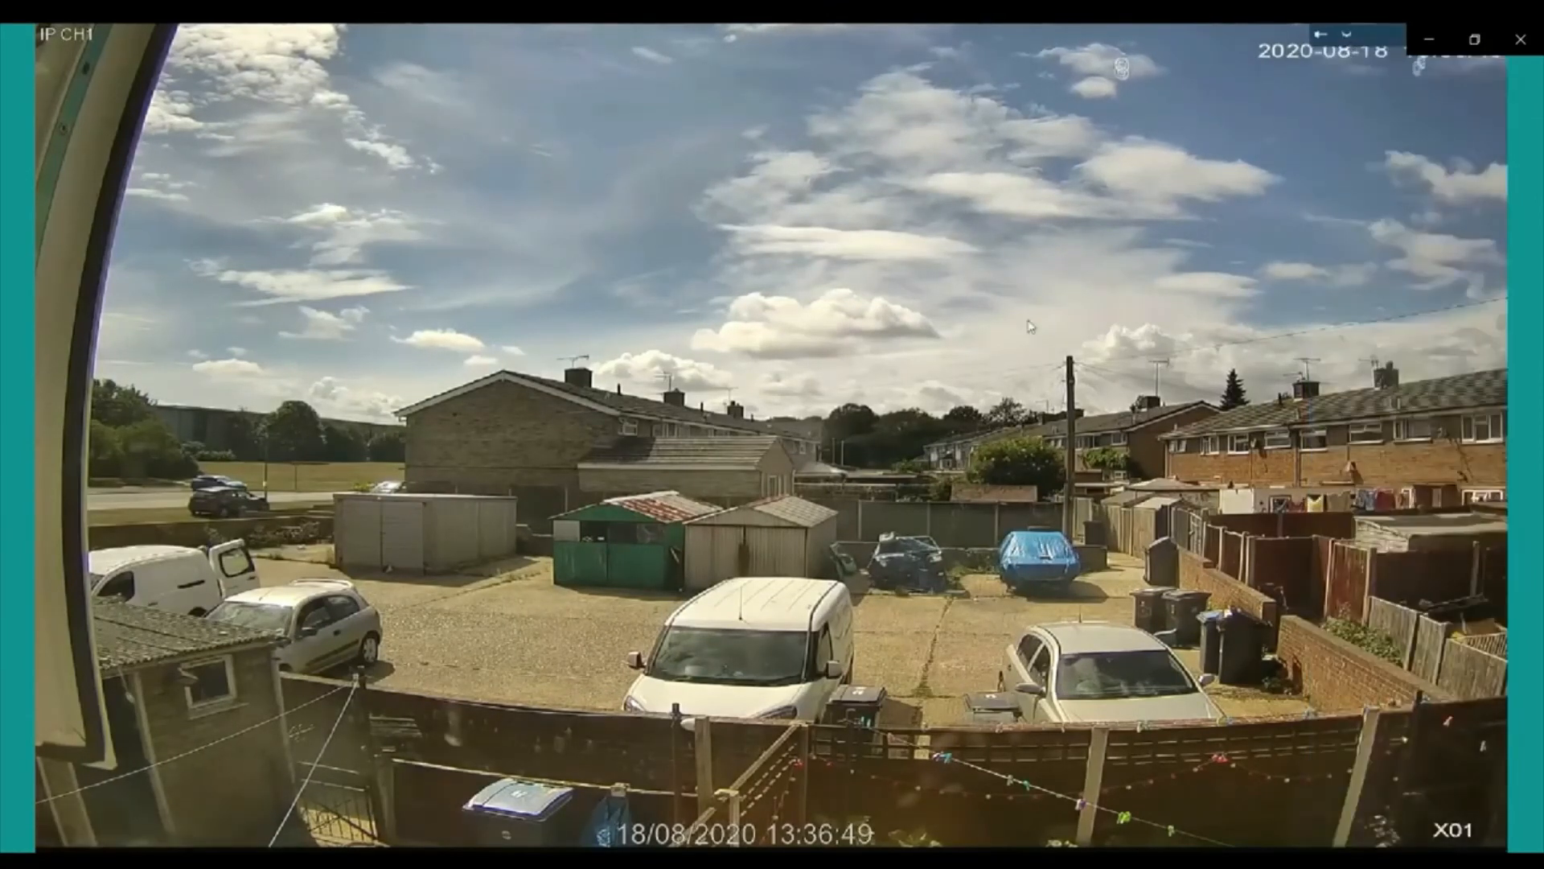
left_click(768, 605)
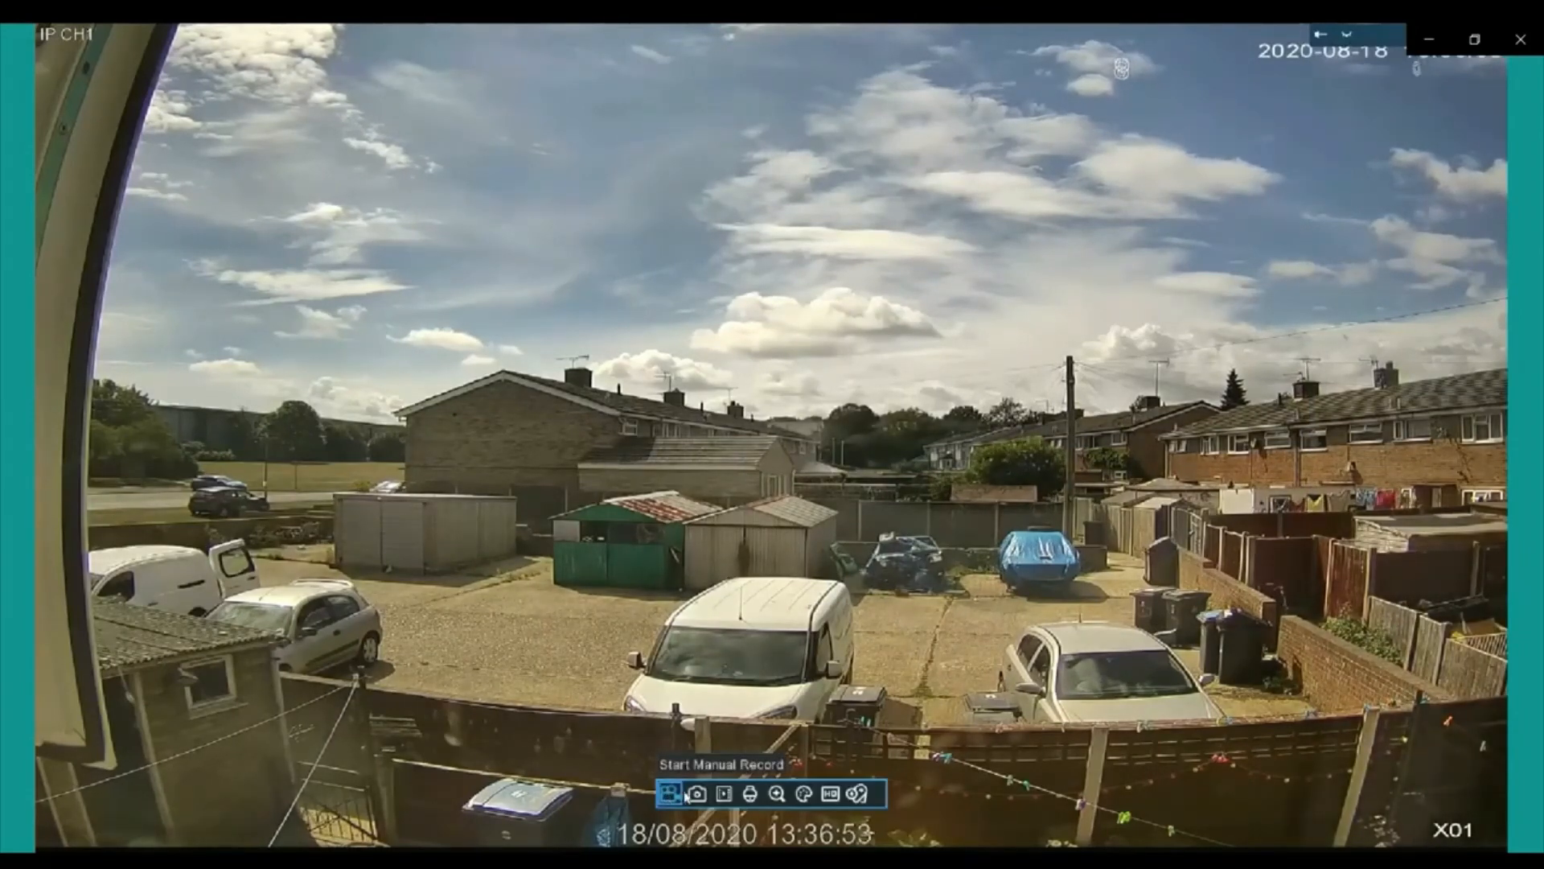
left_click(729, 798)
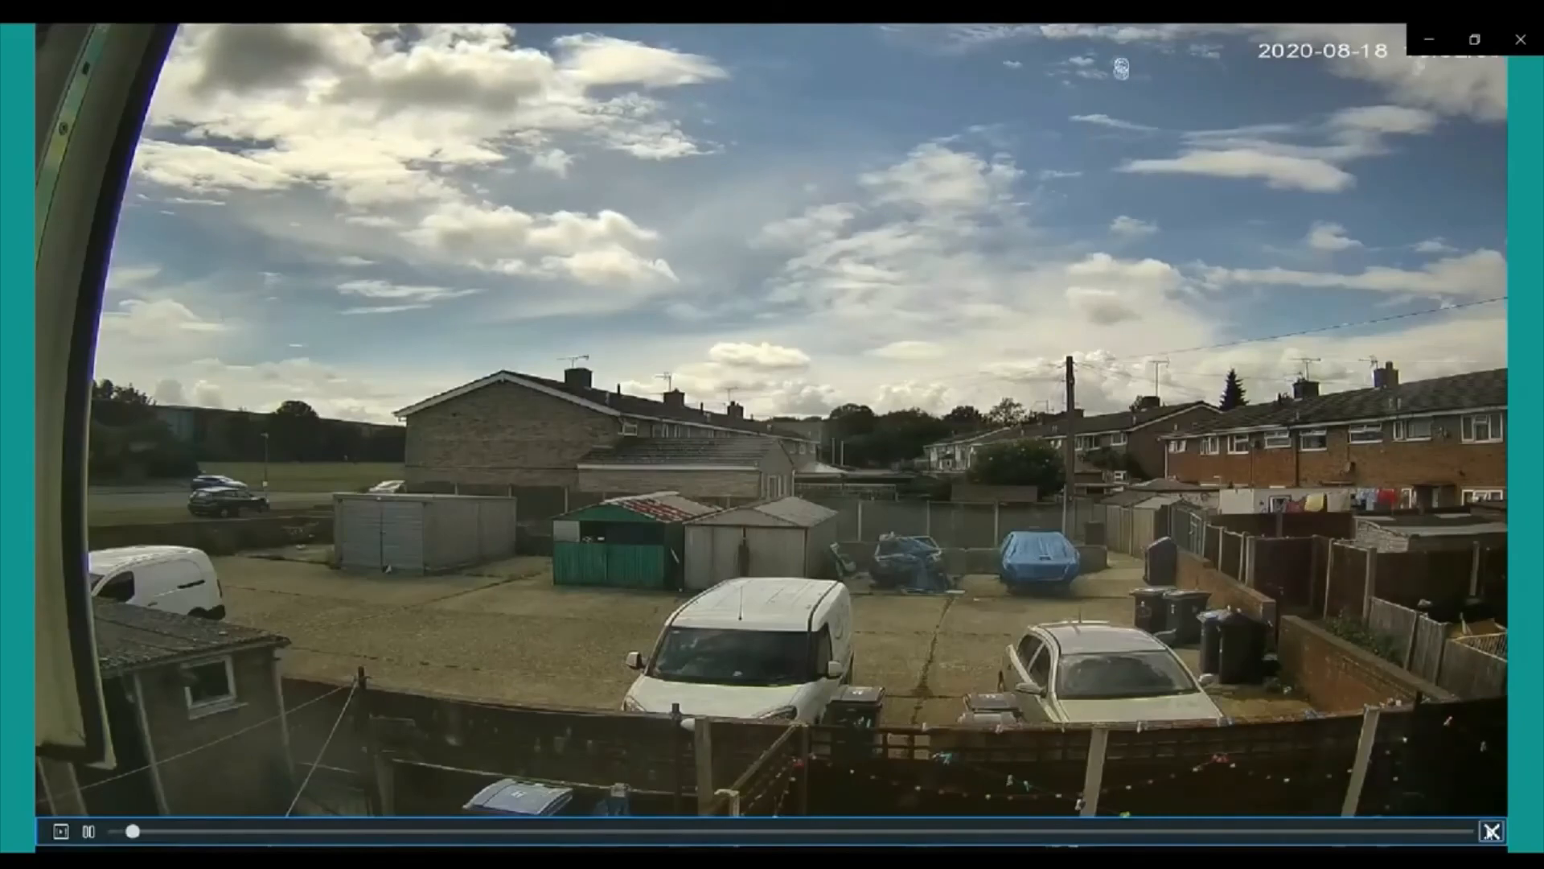
left_click(1483, 832)
Digitally zoom in on the person beside the white van in CH1's live picture, and return to the full view
mouse_move(833, 738)
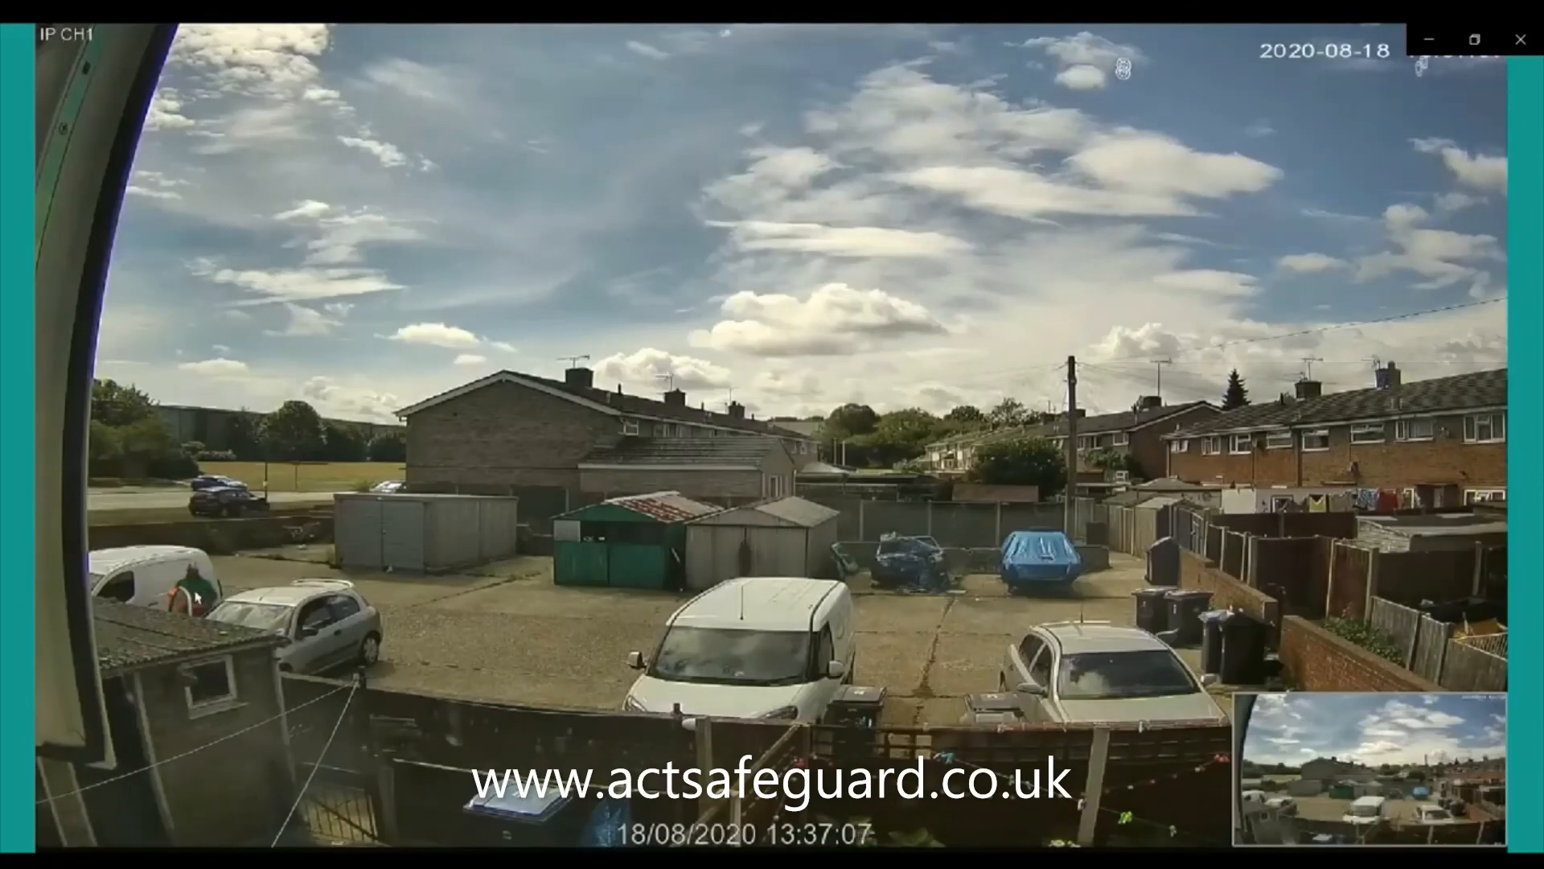
scroll(209, 608, "up", 3)
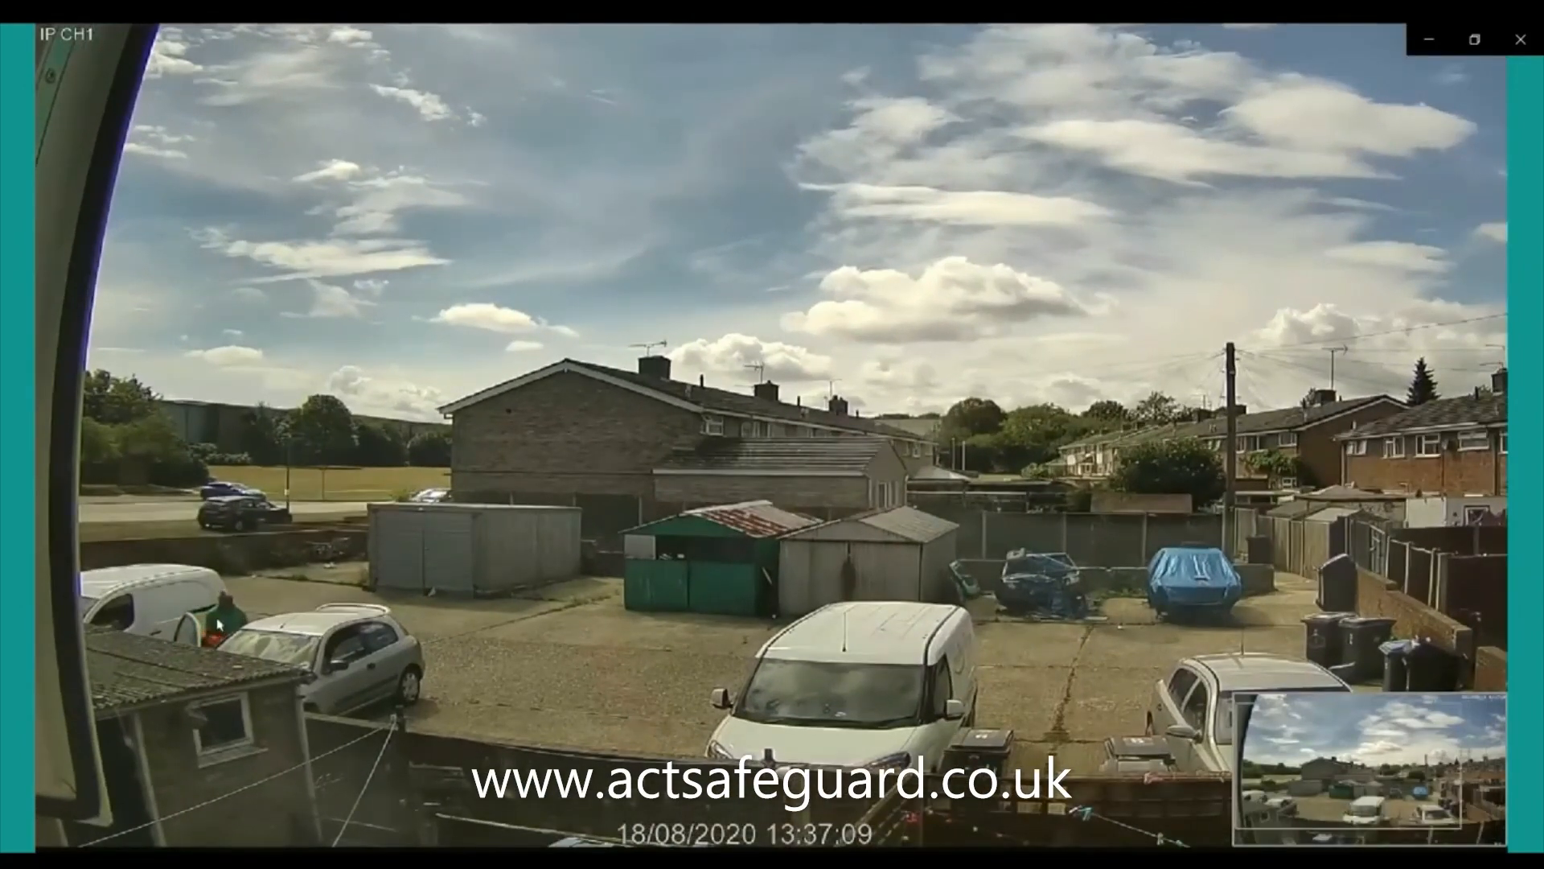
scroll(210, 611, "up", 5)
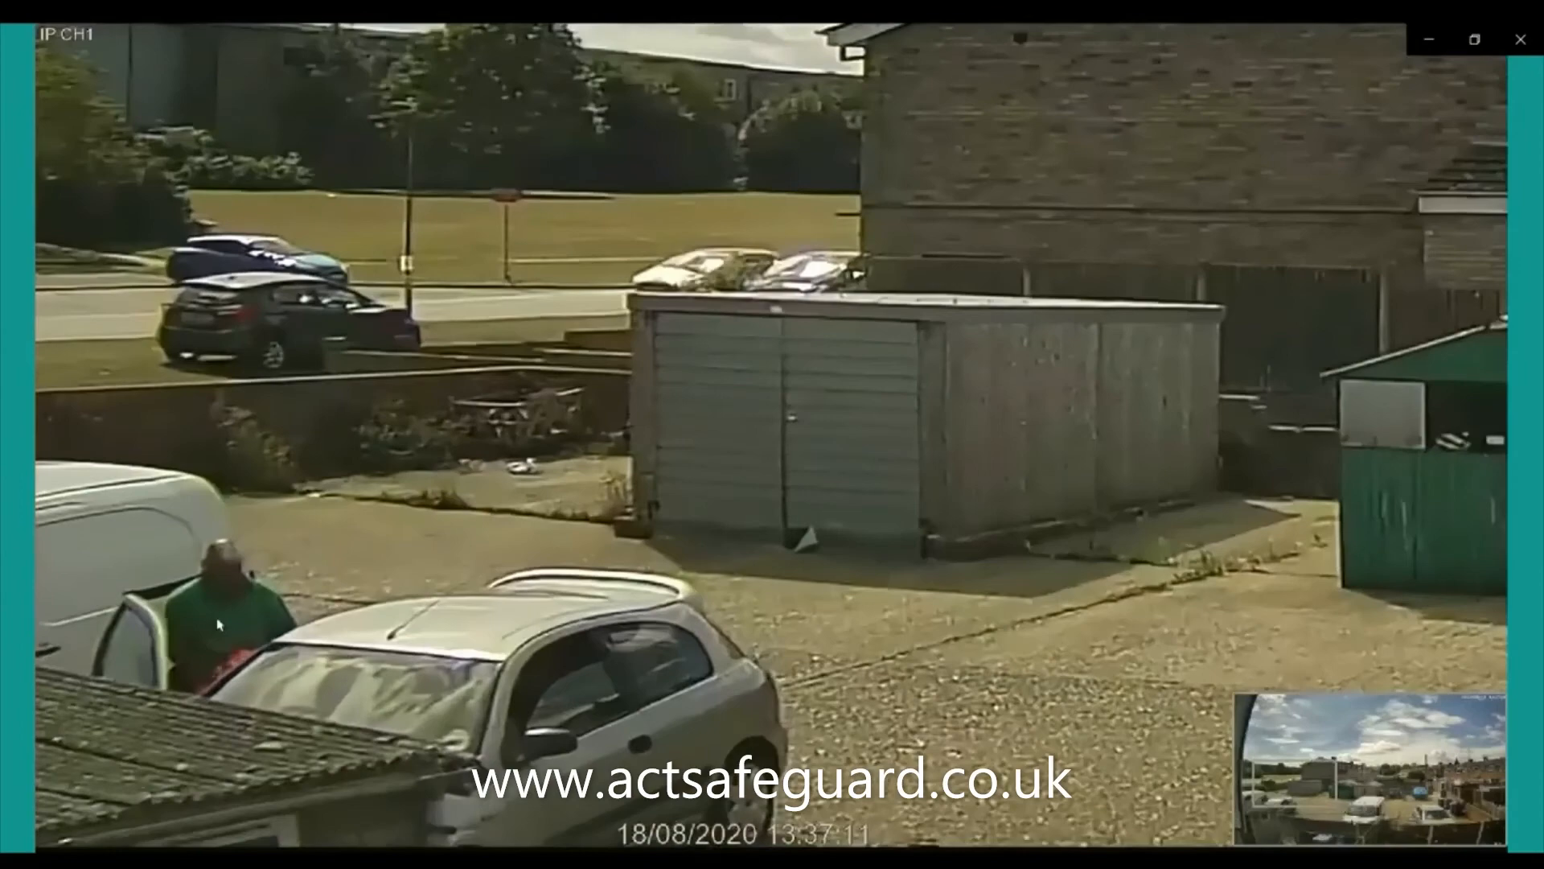
scroll(217, 624, "up", 6)
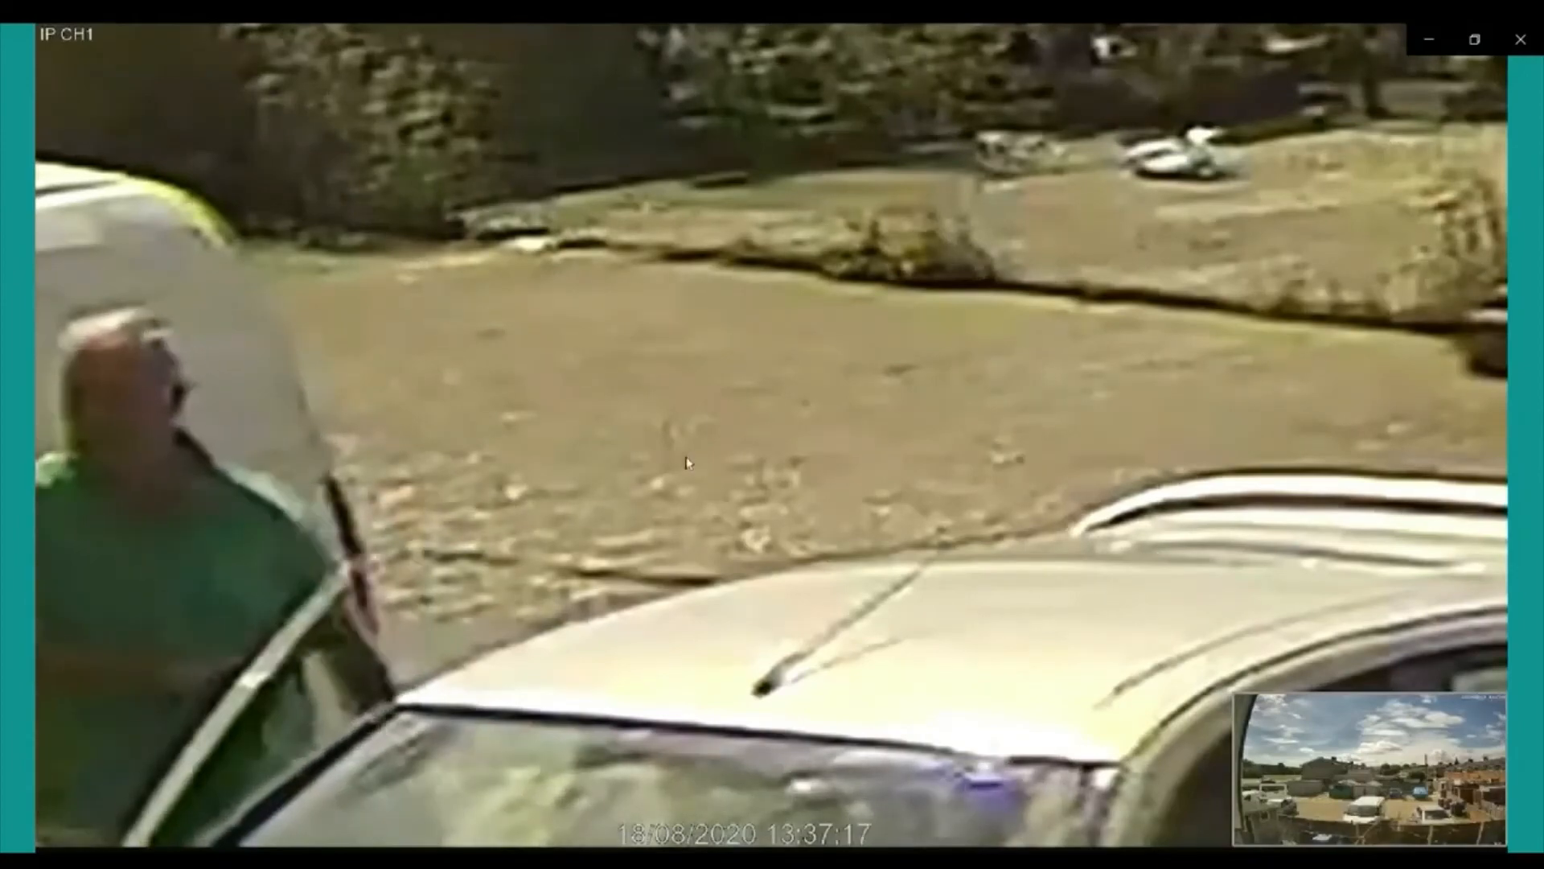
scroll(493, 481, "down", 5)
scroll(492, 481, "down", 5)
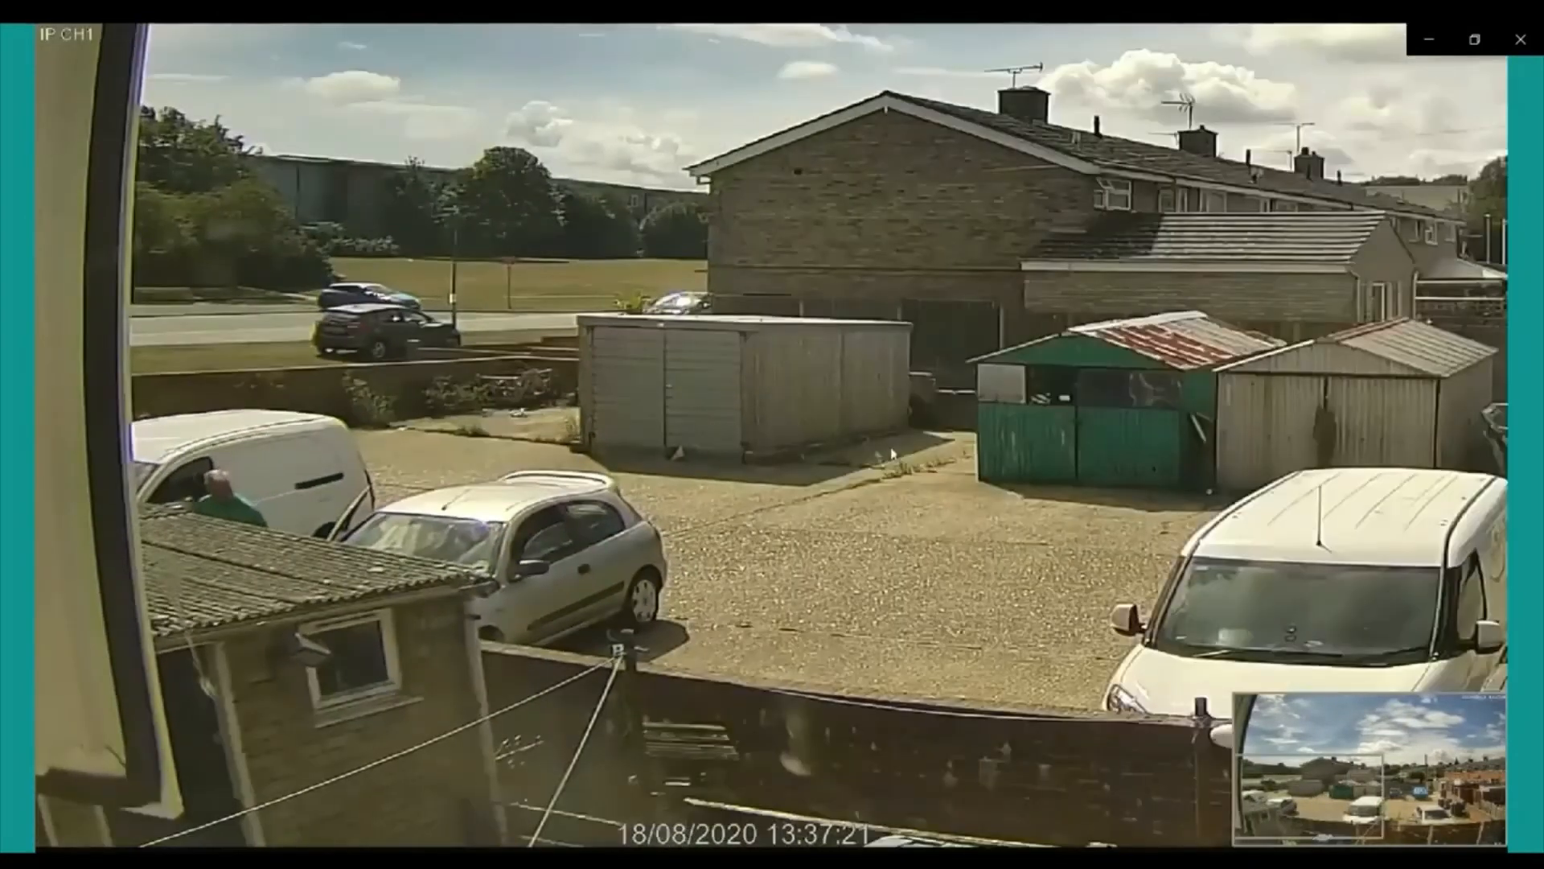
scroll(891, 454, "down", 5)
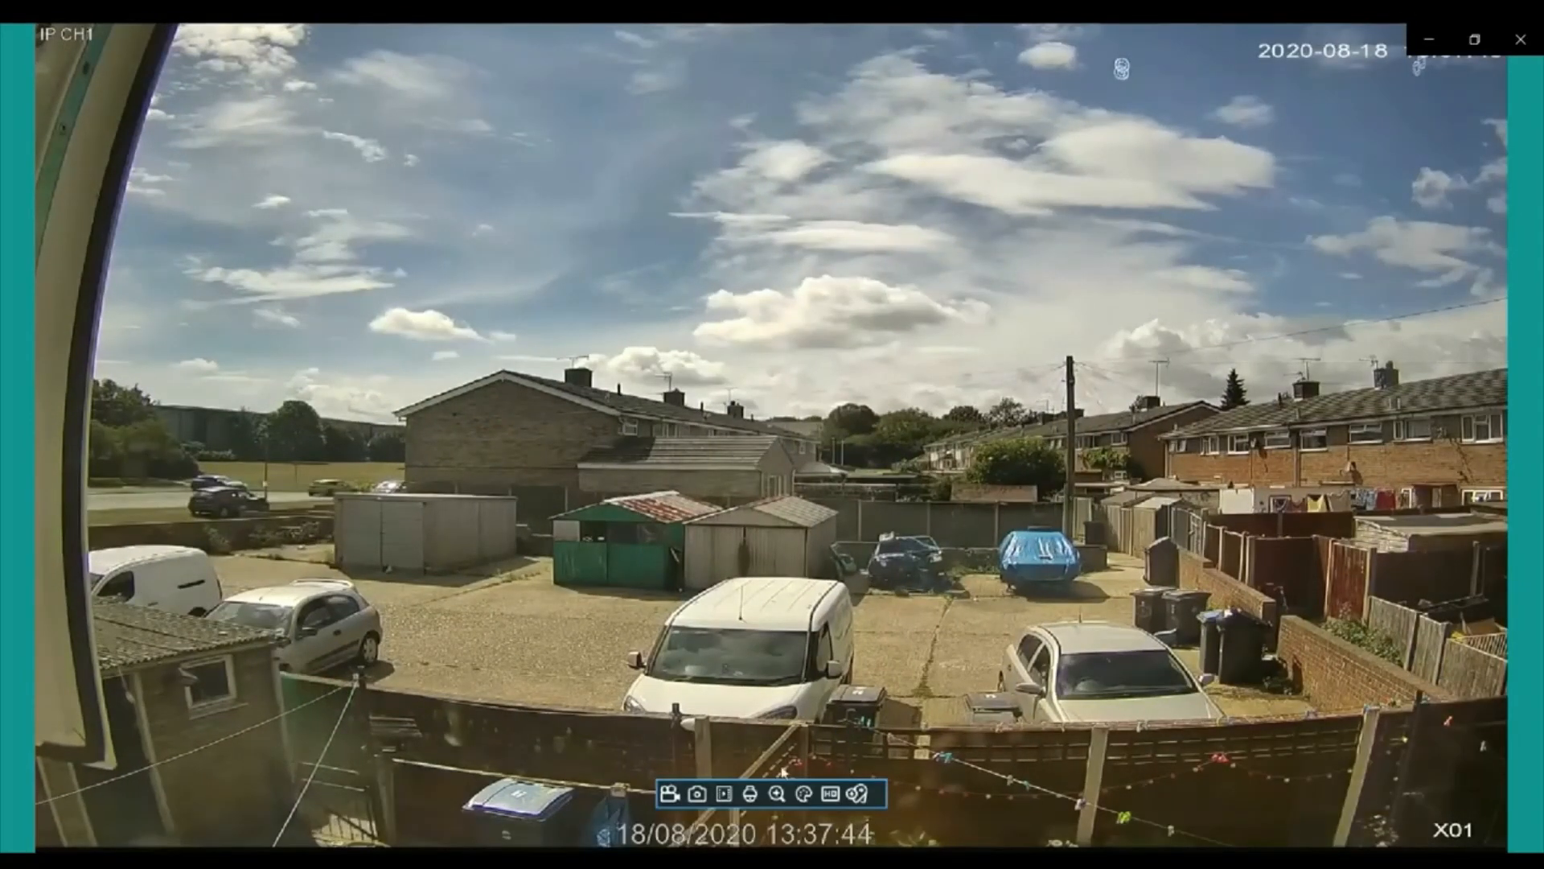
Open the PTZ controls for CH1, zoom the camera in to X04, and test panning and tilting with the speed at 69
left_click(748, 794)
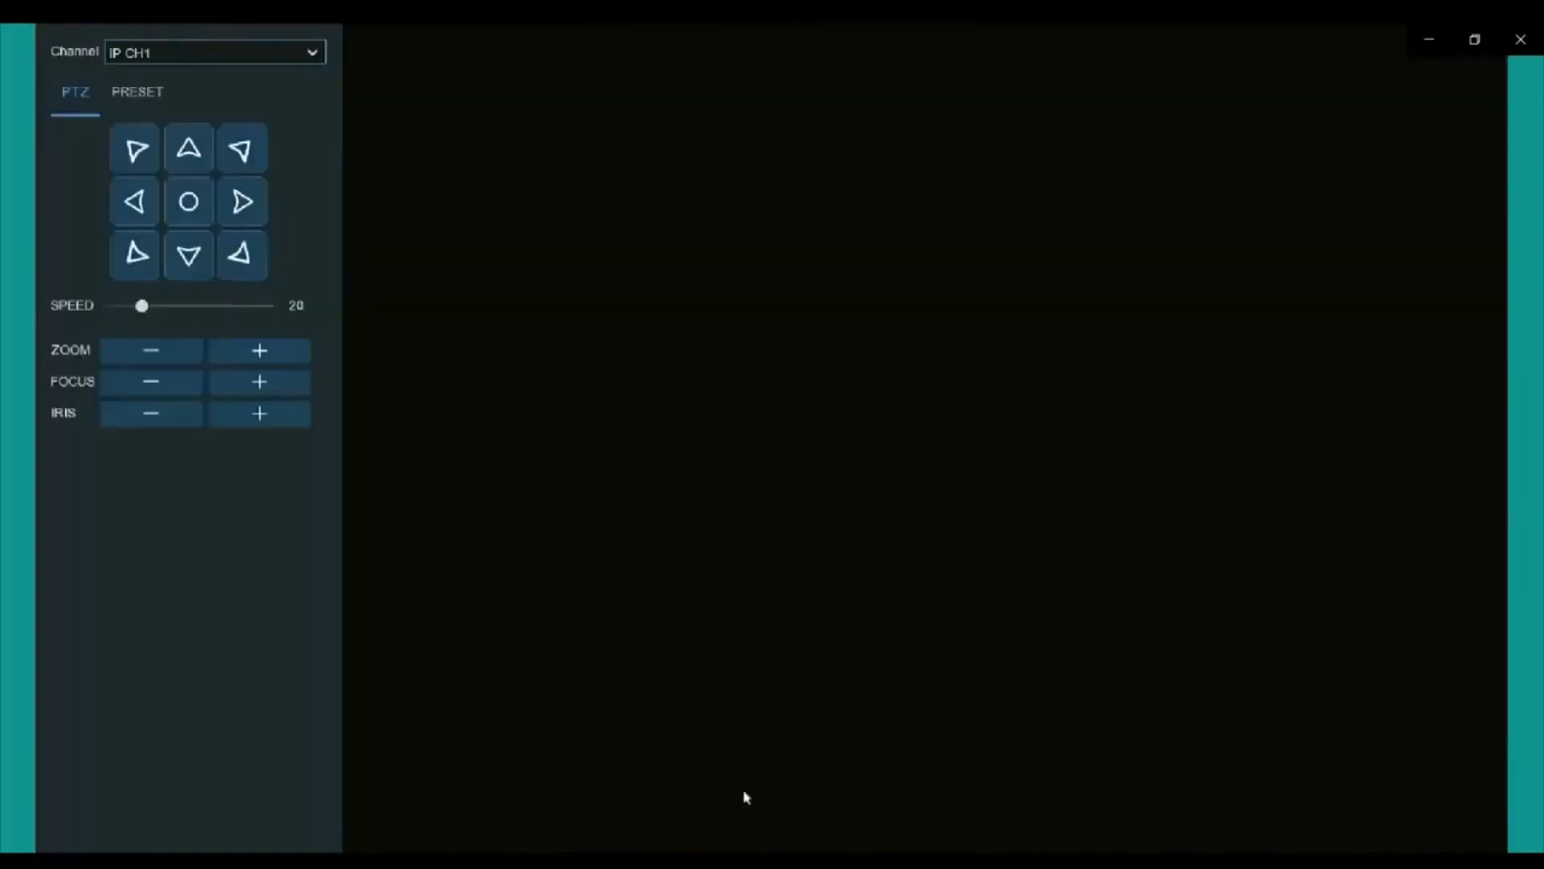
left_click(265, 350)
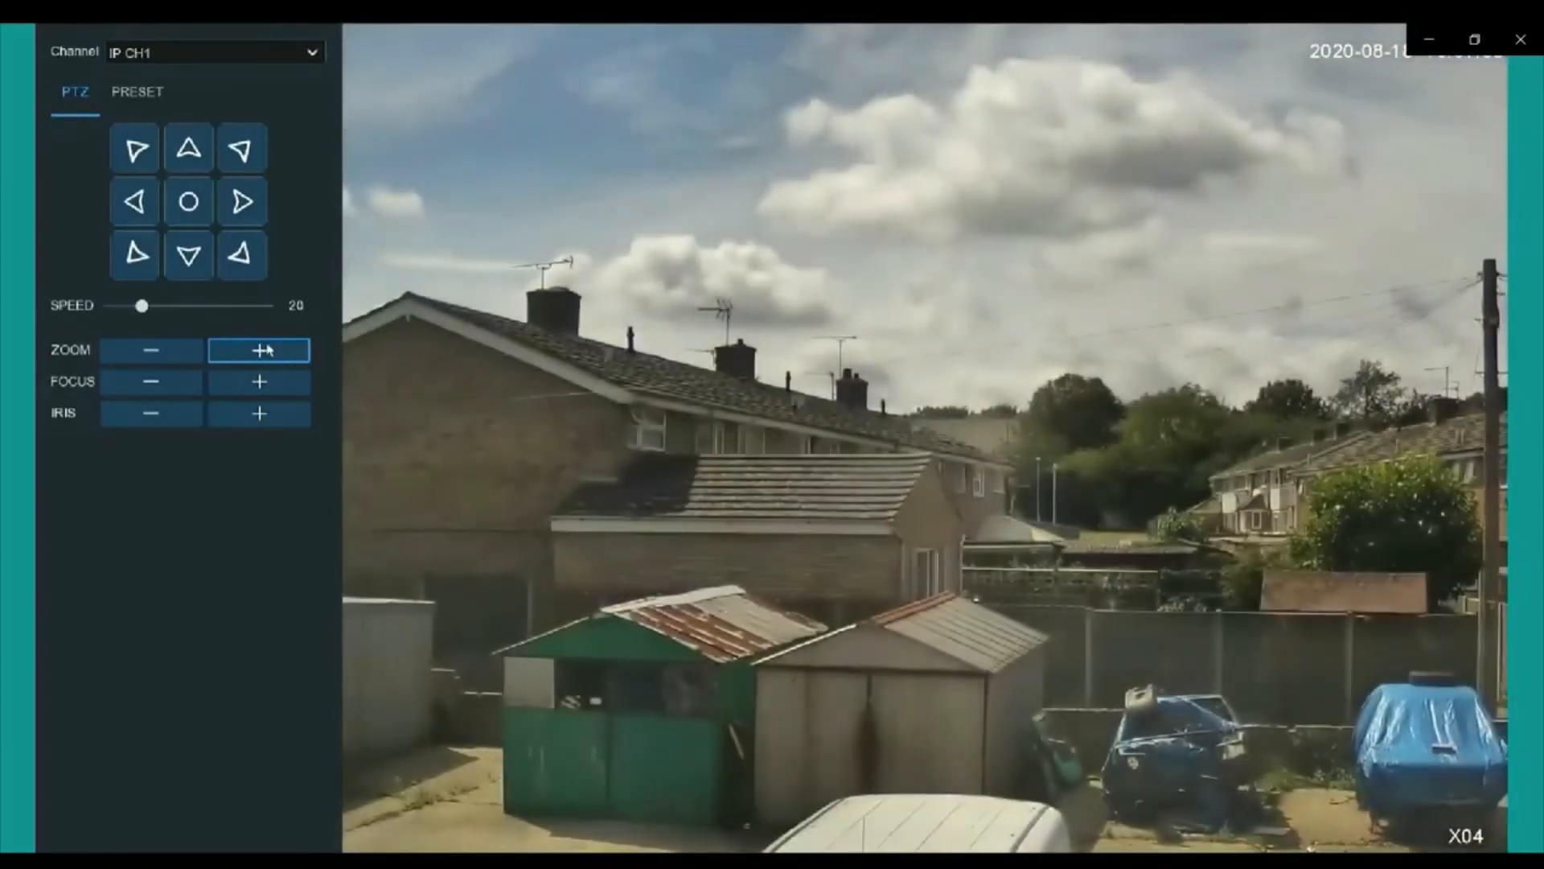
left_click(148, 223)
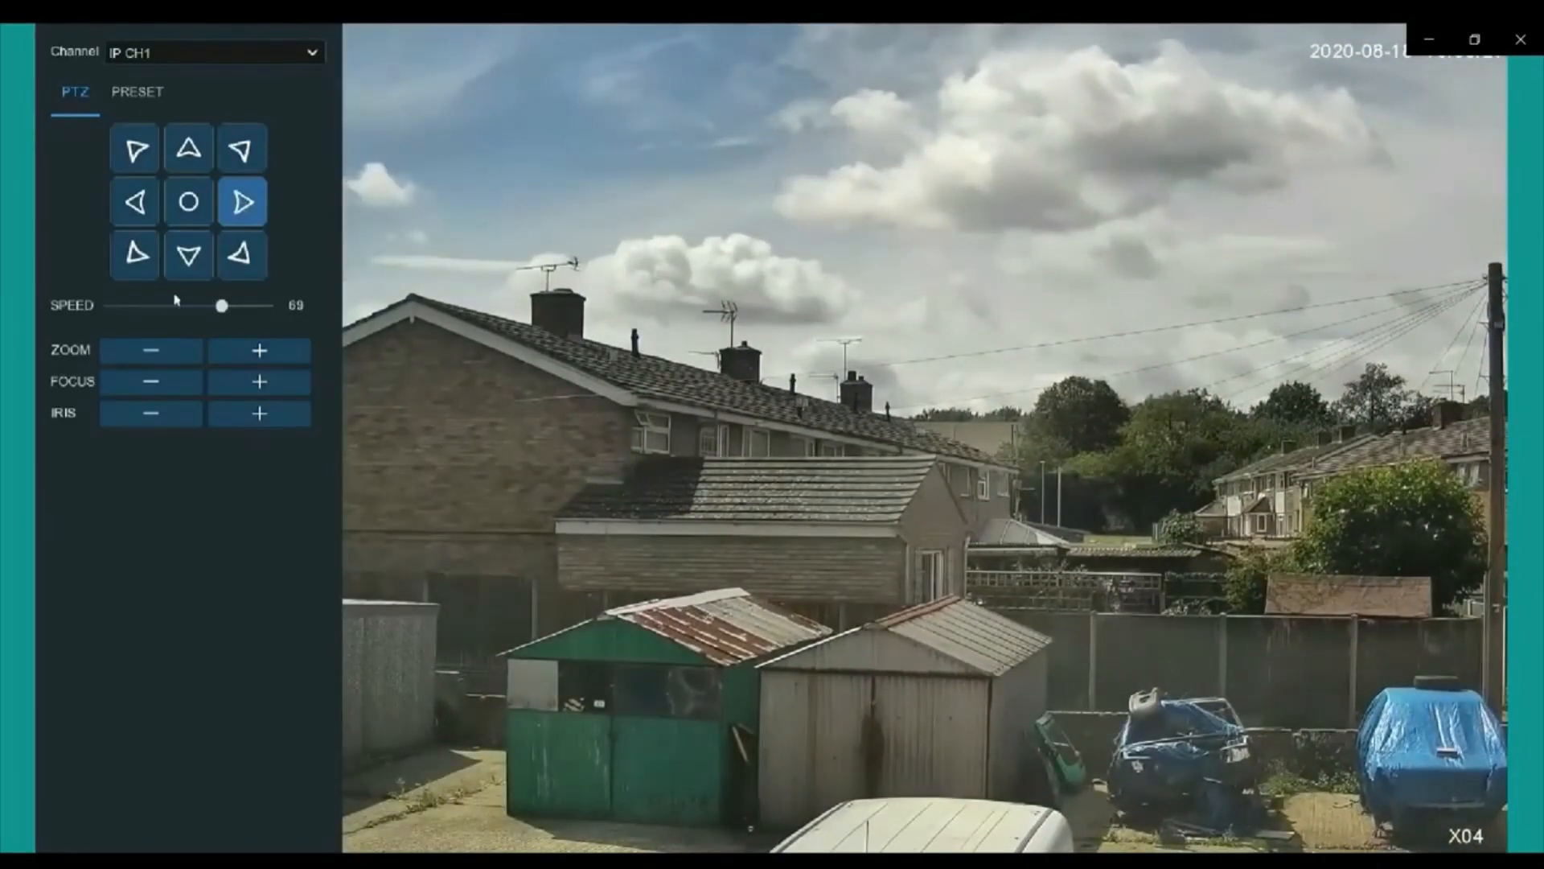
left_click(198, 157)
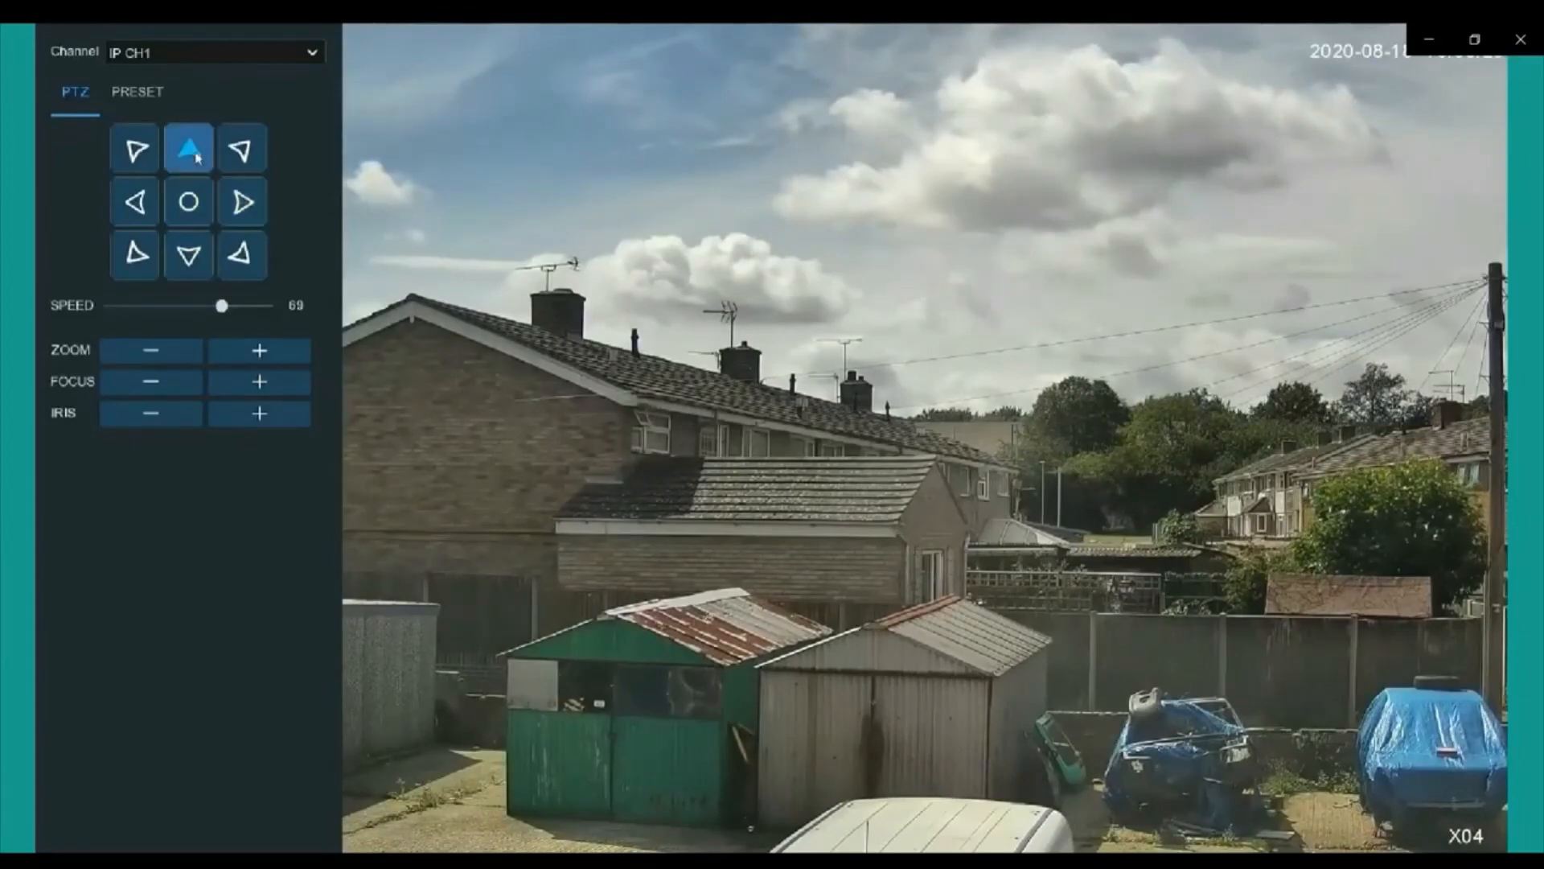
Set the PTZ speed to 100, test tilting and zooming between X01 and X04, and leave PTZ control zoomed out at X01
left_click(190, 258)
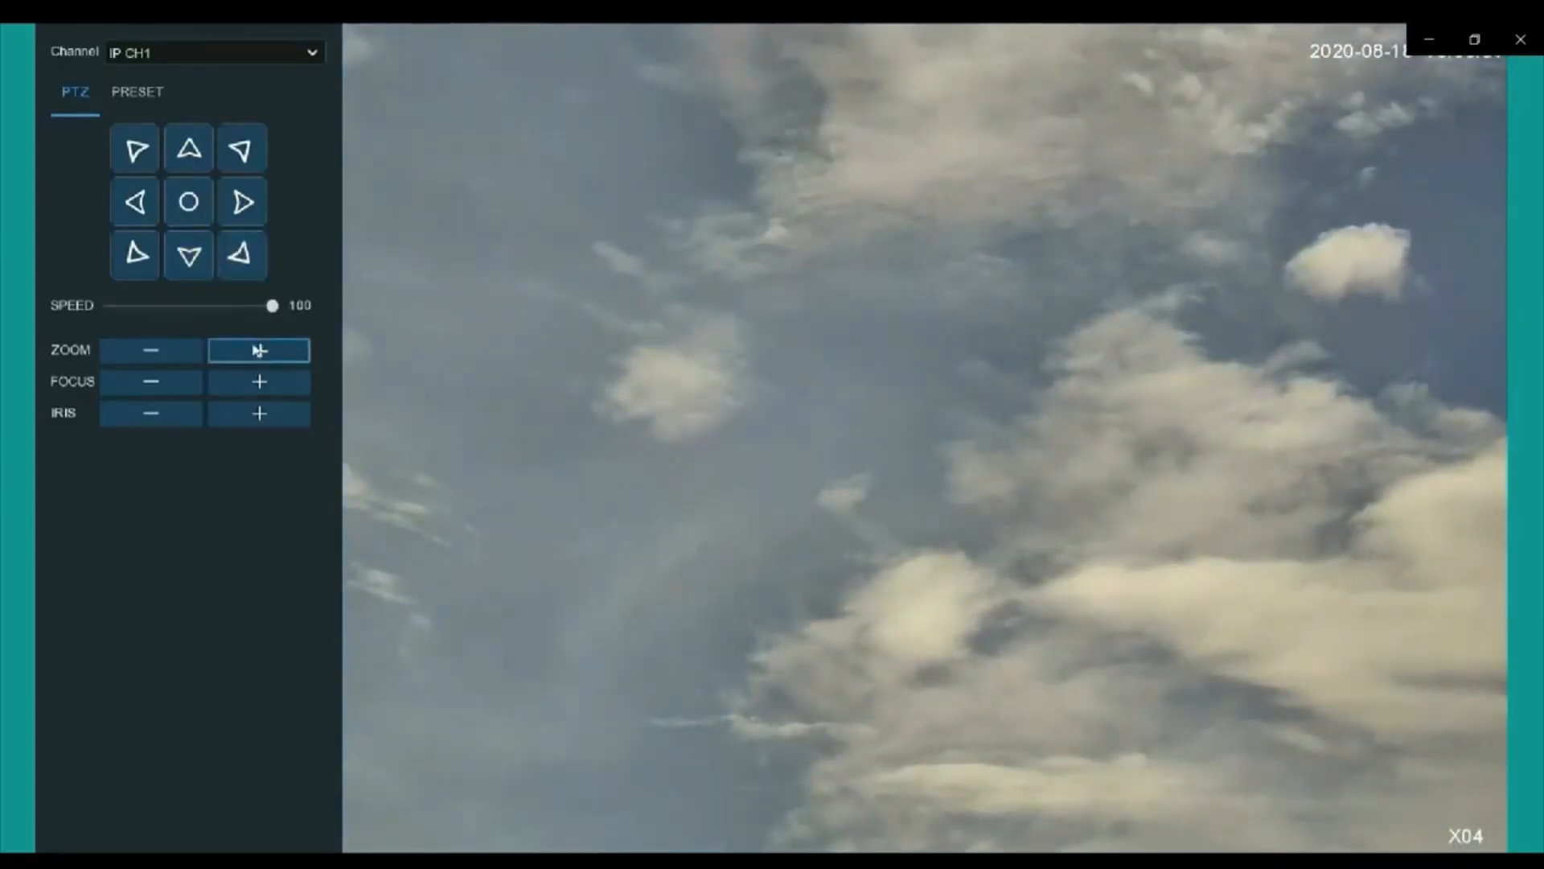
left_click(181, 361)
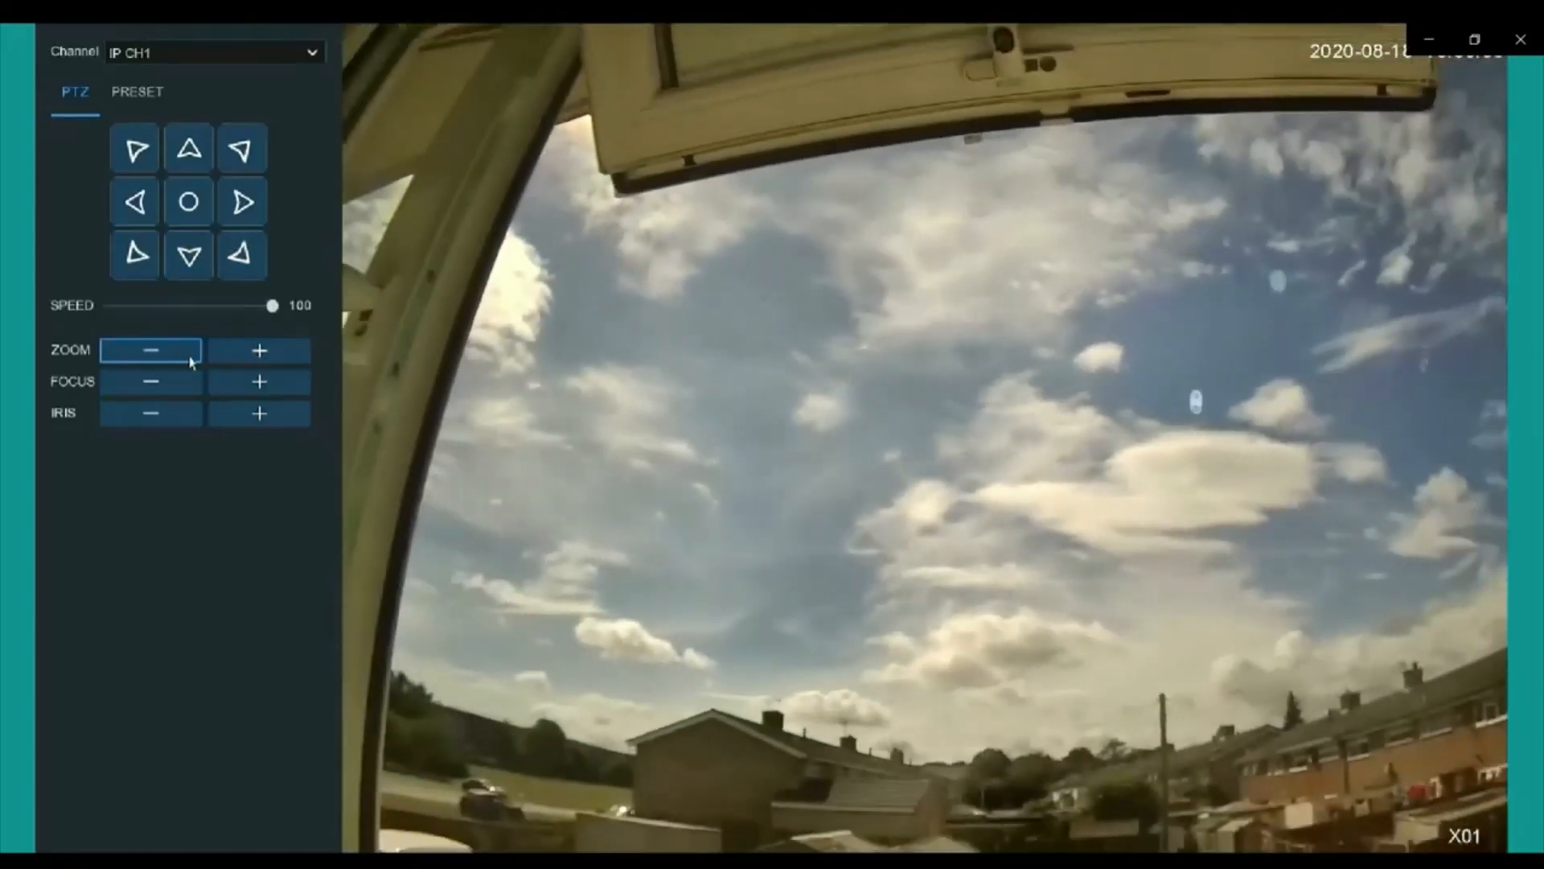
left_click(240, 356)
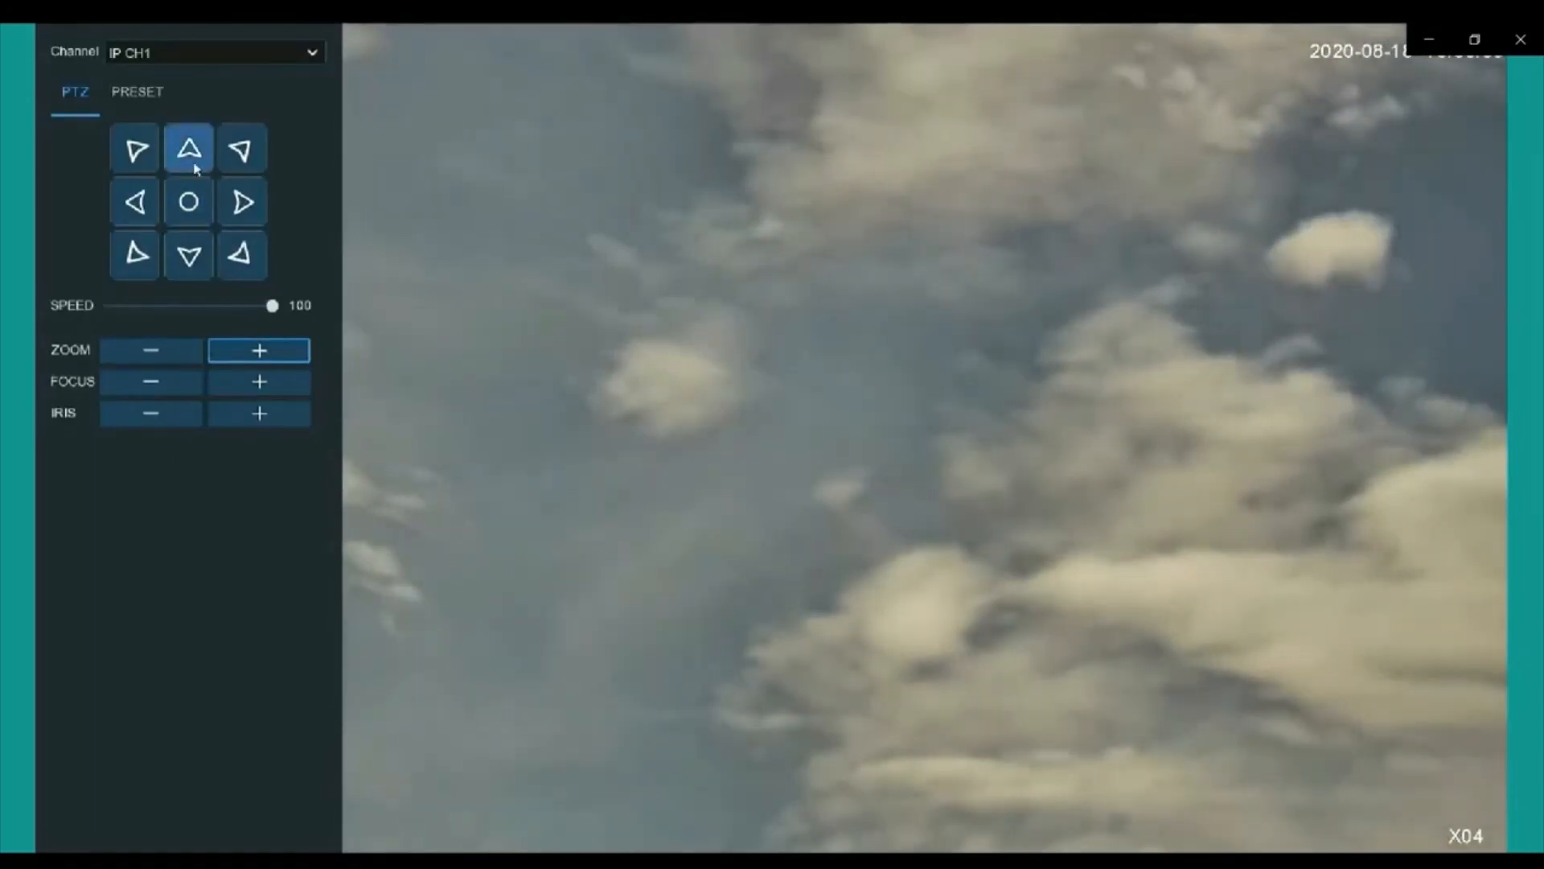
left_click(190, 157)
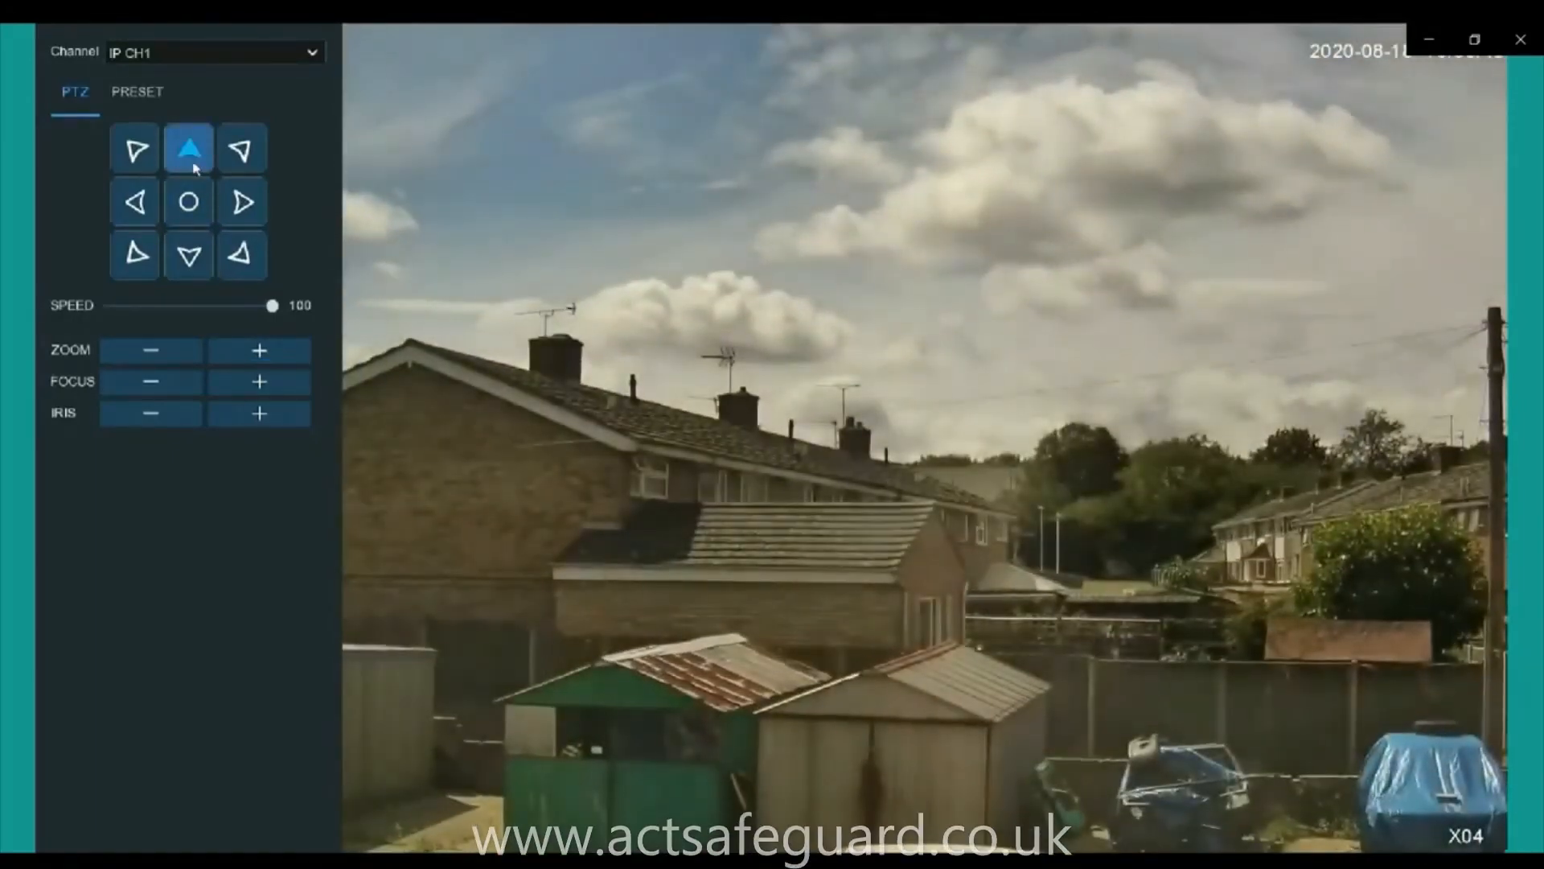
left_click(146, 352)
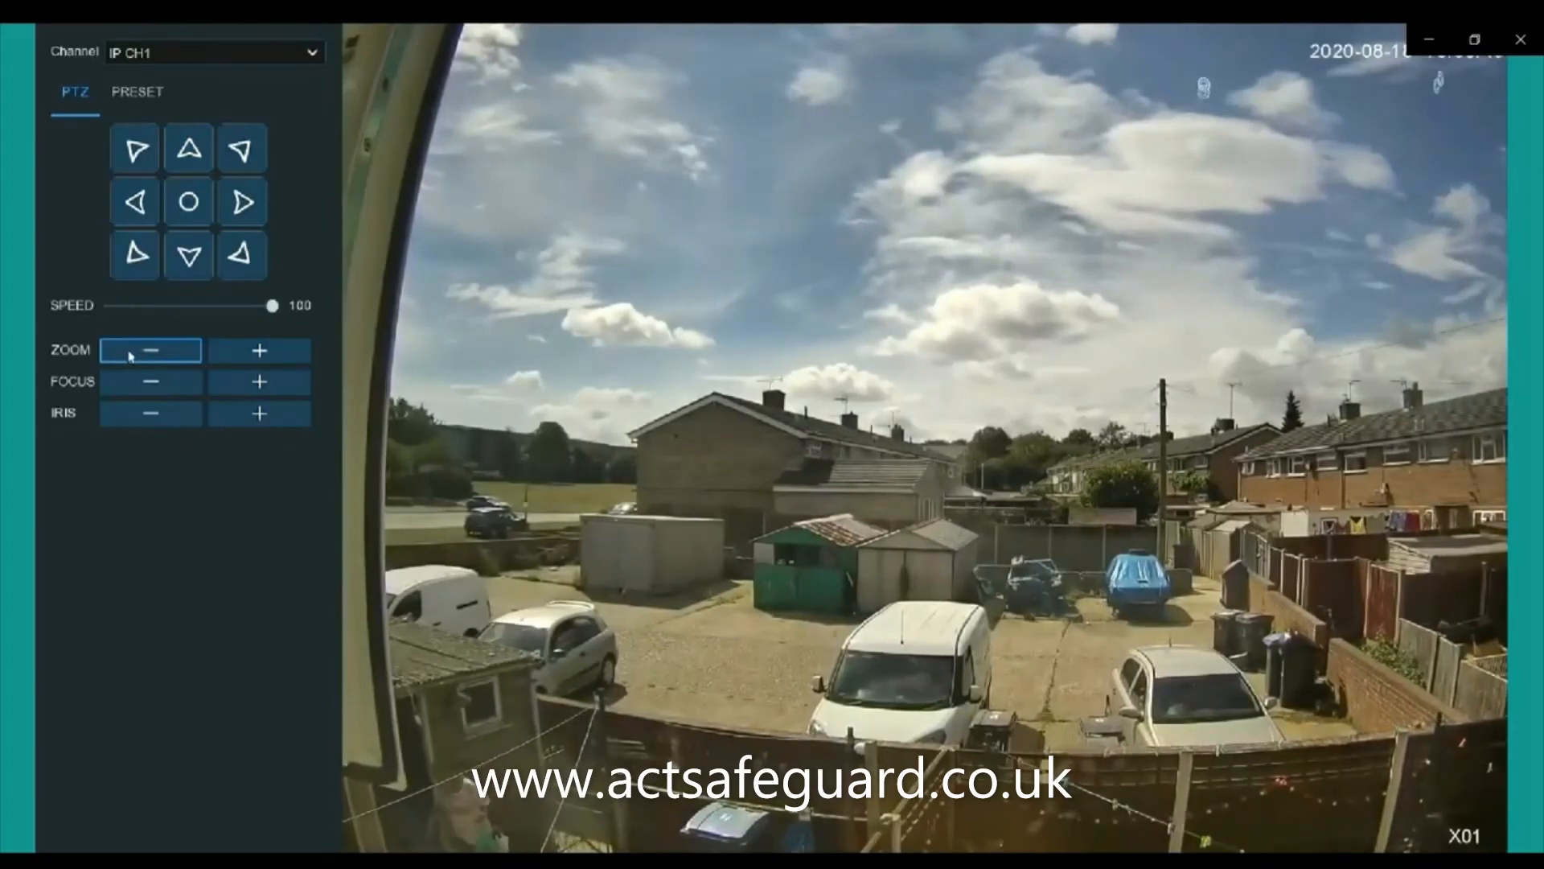
right_click(670, 525)
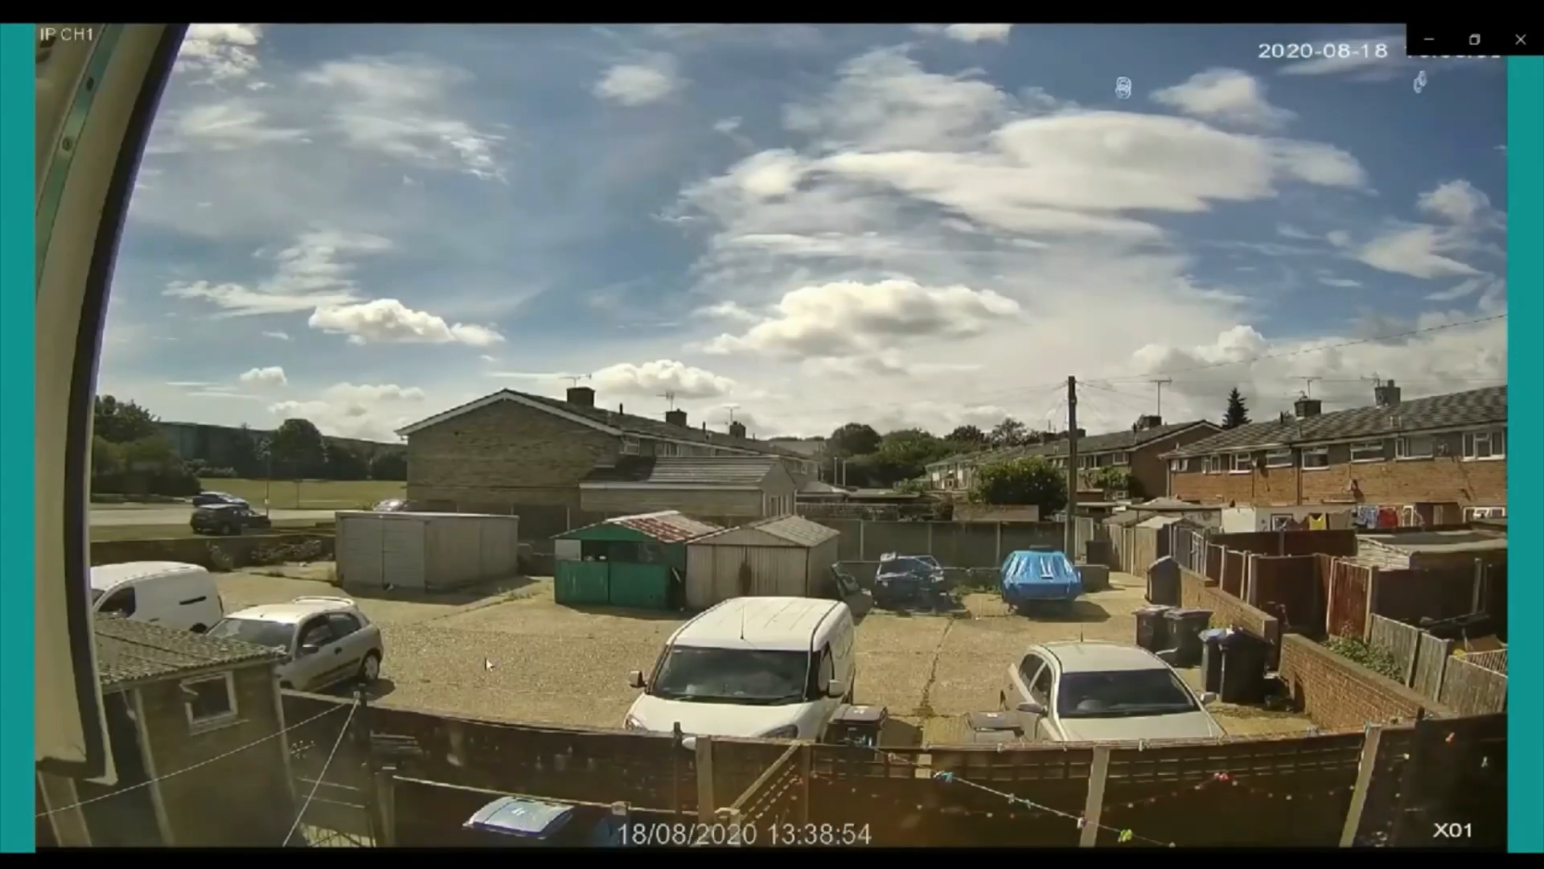
right_click(671, 525)
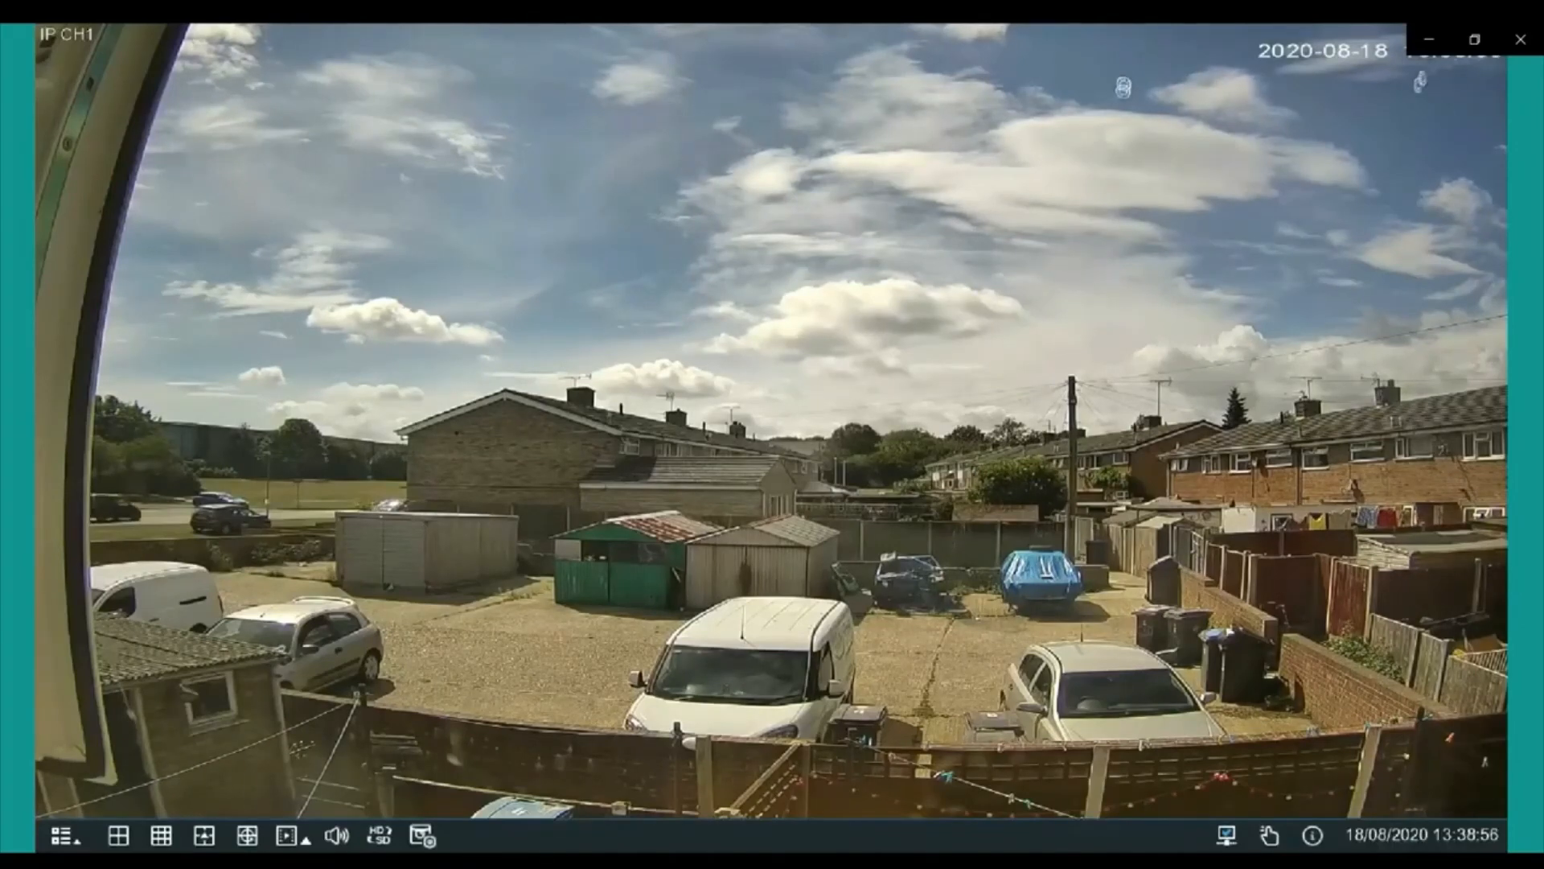